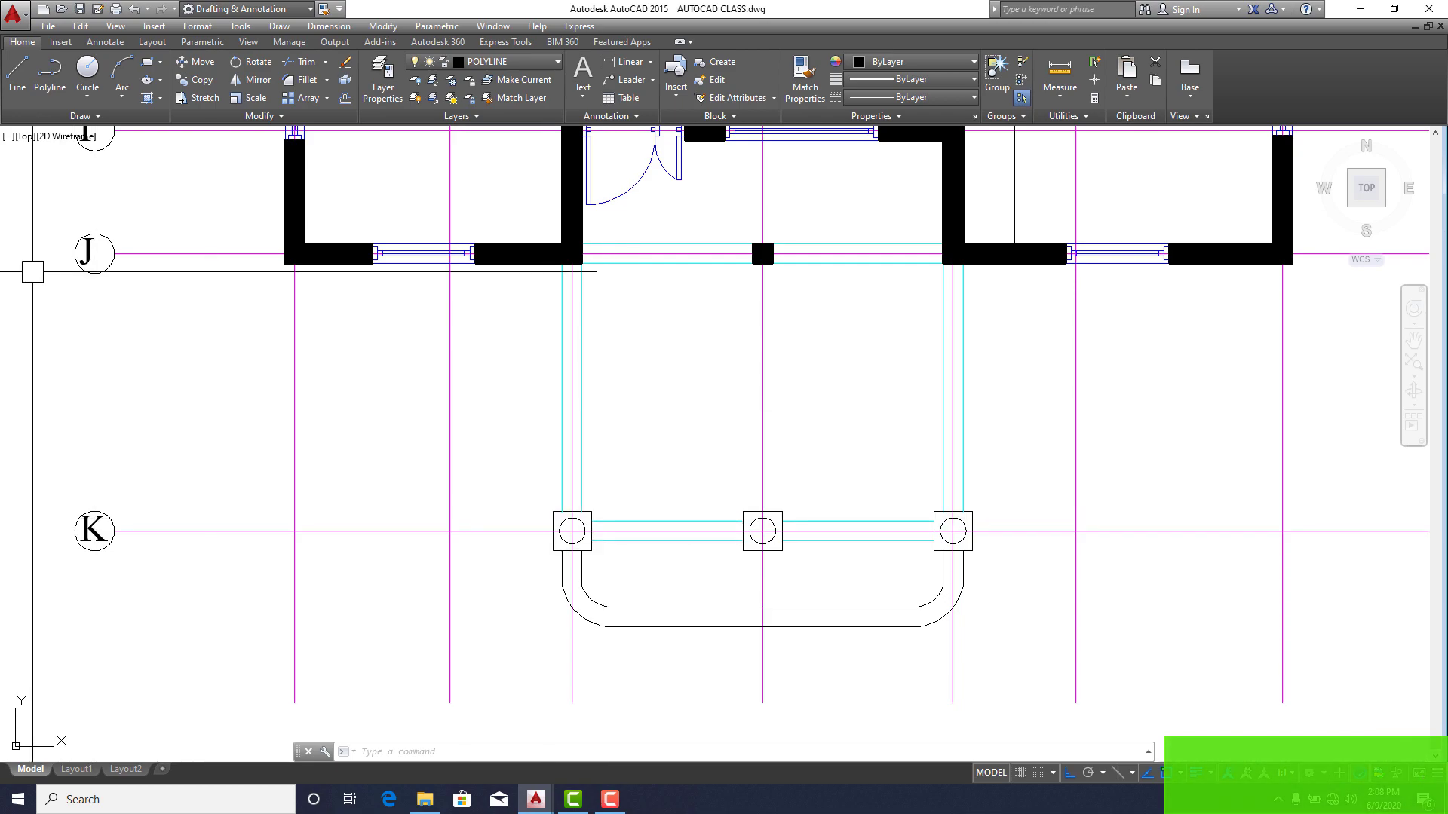
Trace the square column base at grid intersection K-3 with a polyline, starting from its upper-left corner.
middle_drag(444, 323, 593, 414)
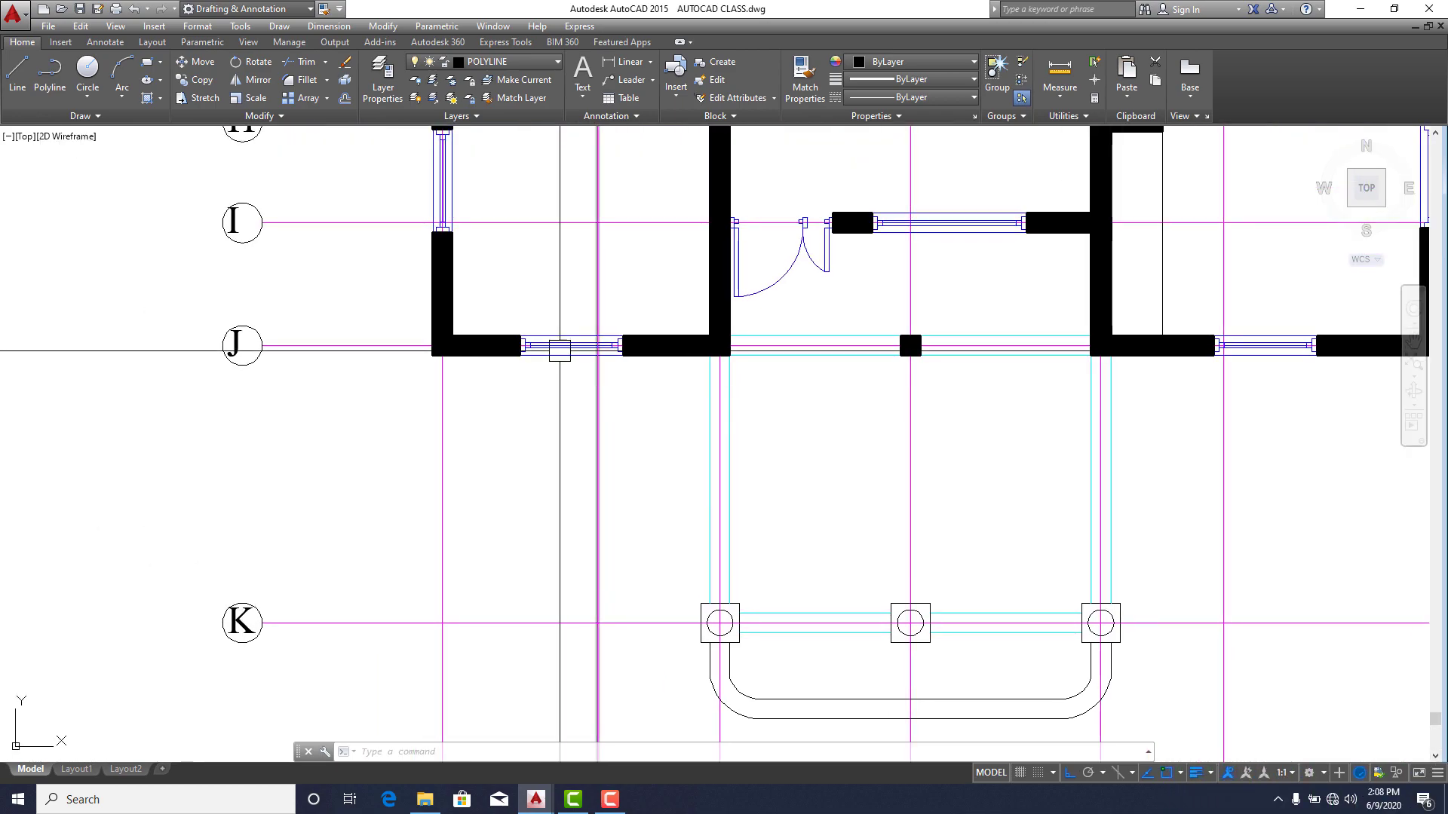
click(43, 88)
scroll(709, 619, up, 6)
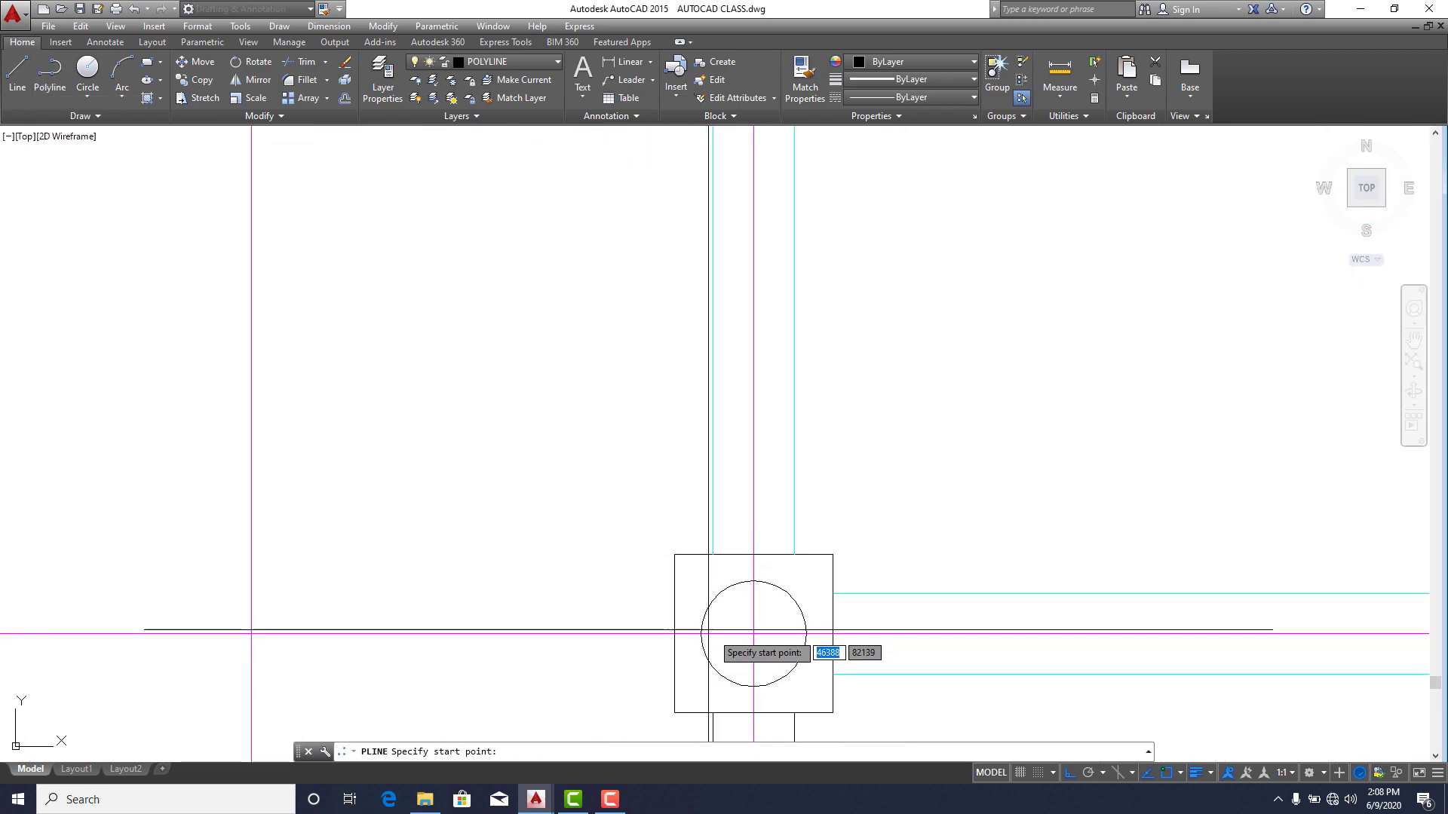
click(674, 555)
scroll(671, 452, down, 2)
scroll(686, 528, up, 4)
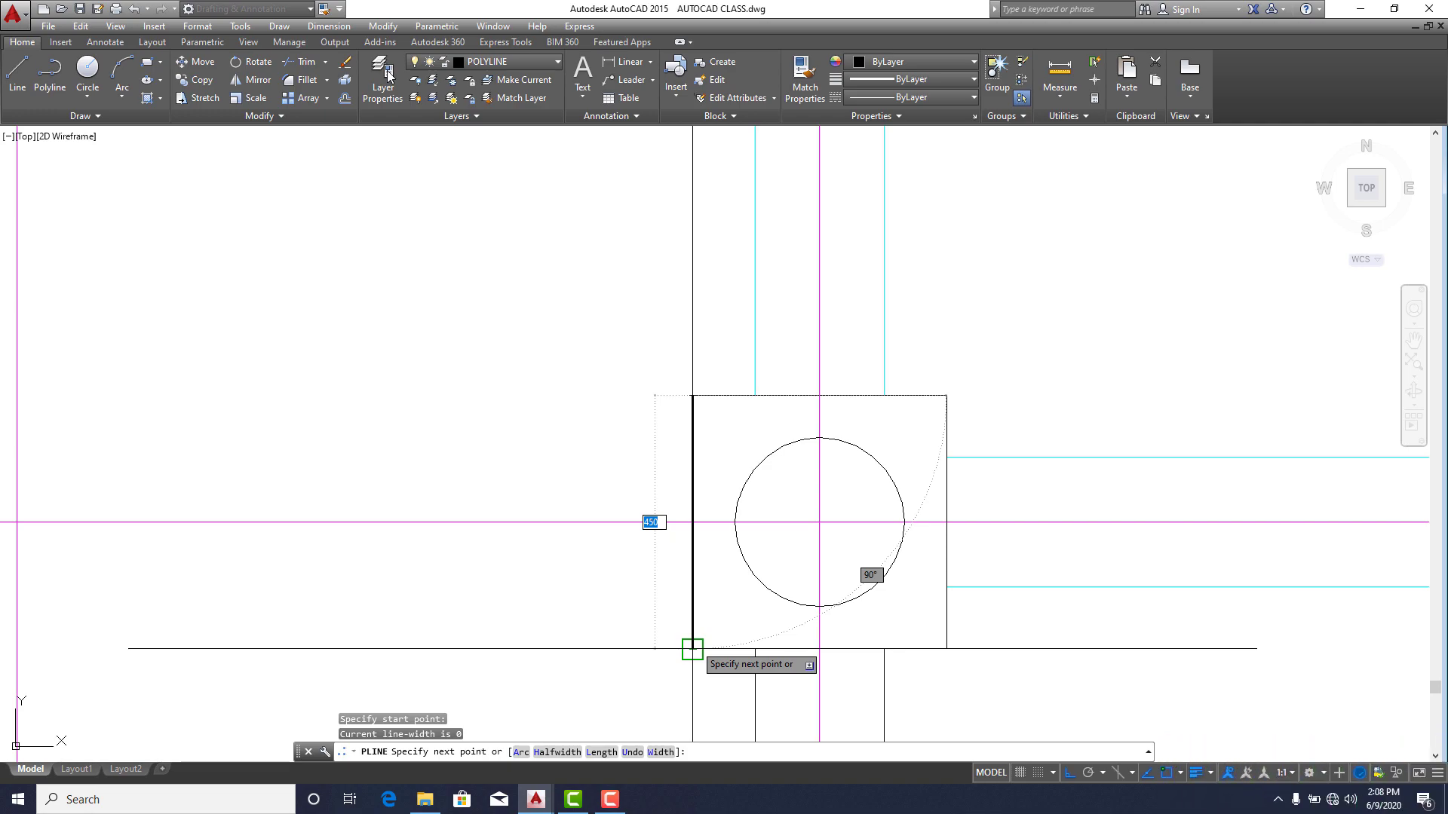
Create a new layer named TEXT 2 in the layer manager.
click(387, 74)
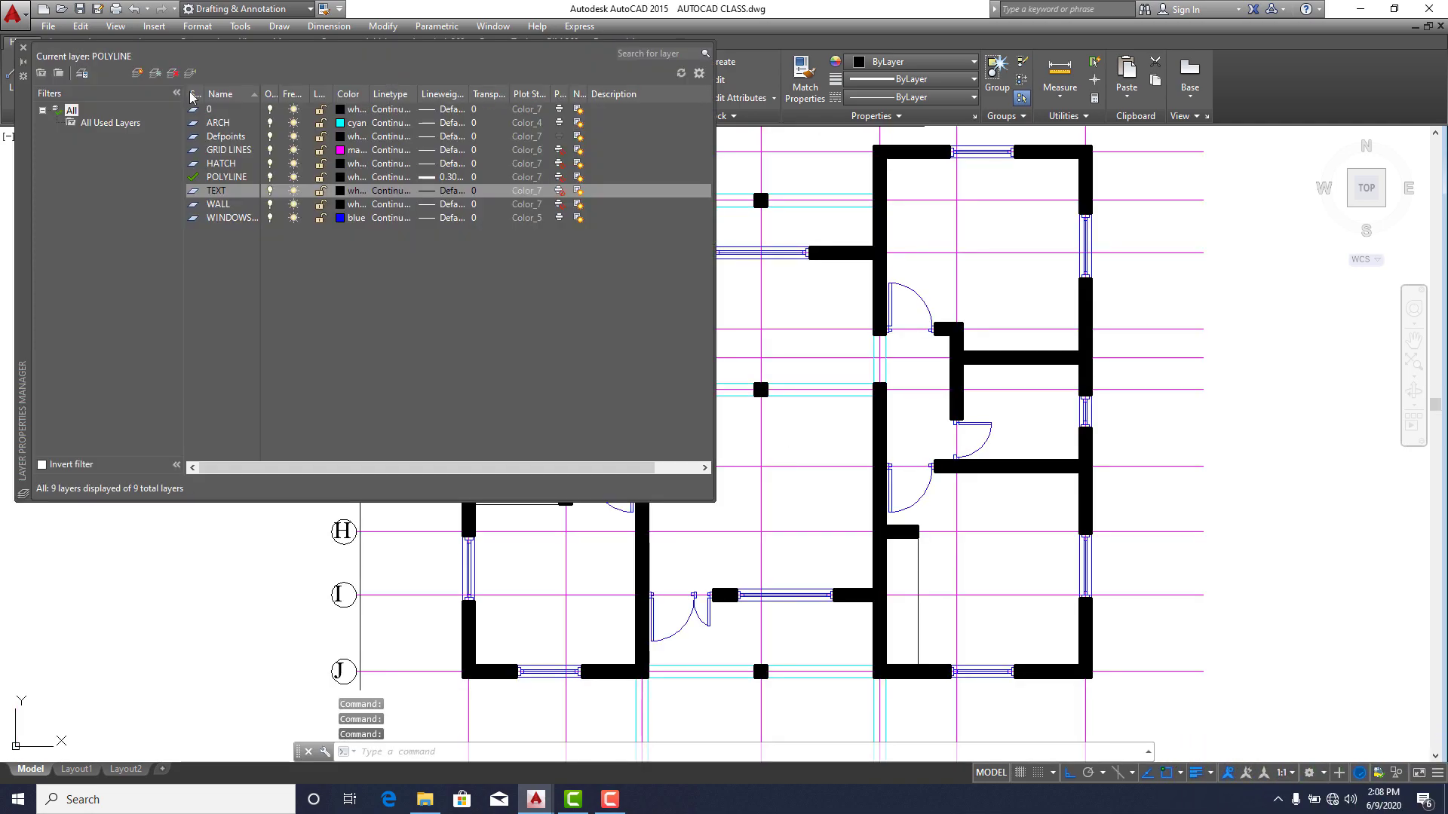
click(137, 73)
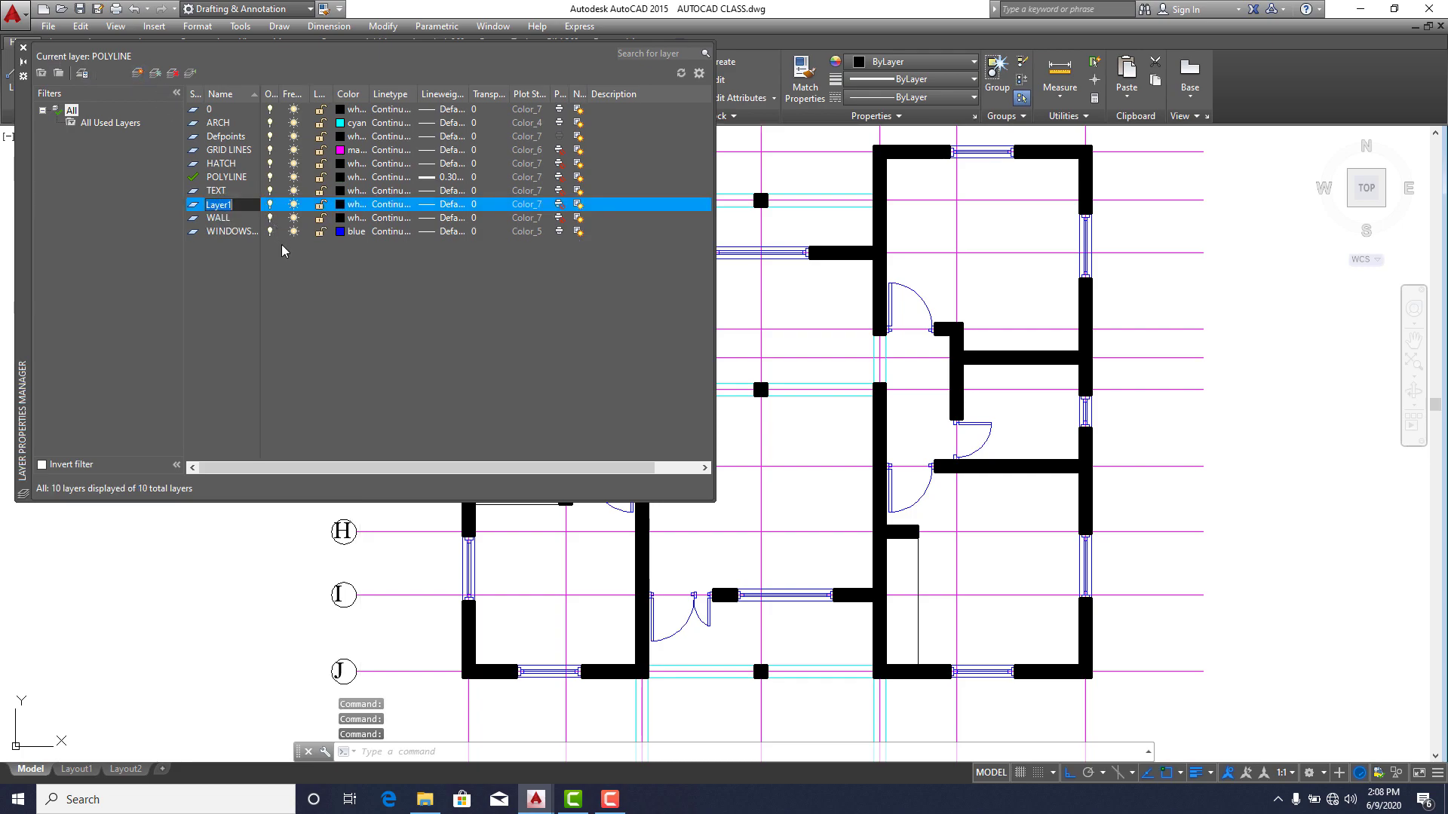
key(BackSpace)
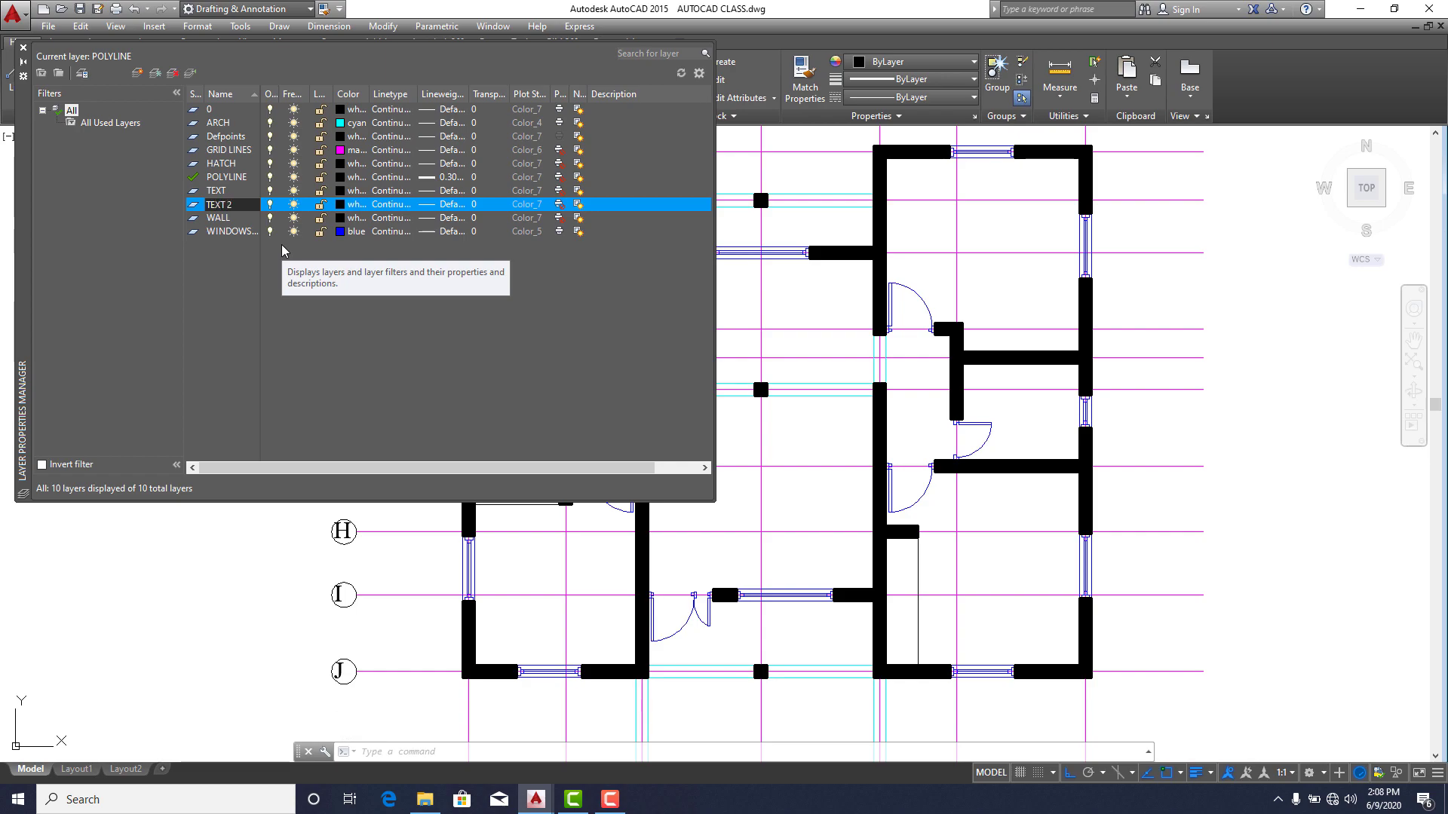
key(Return)
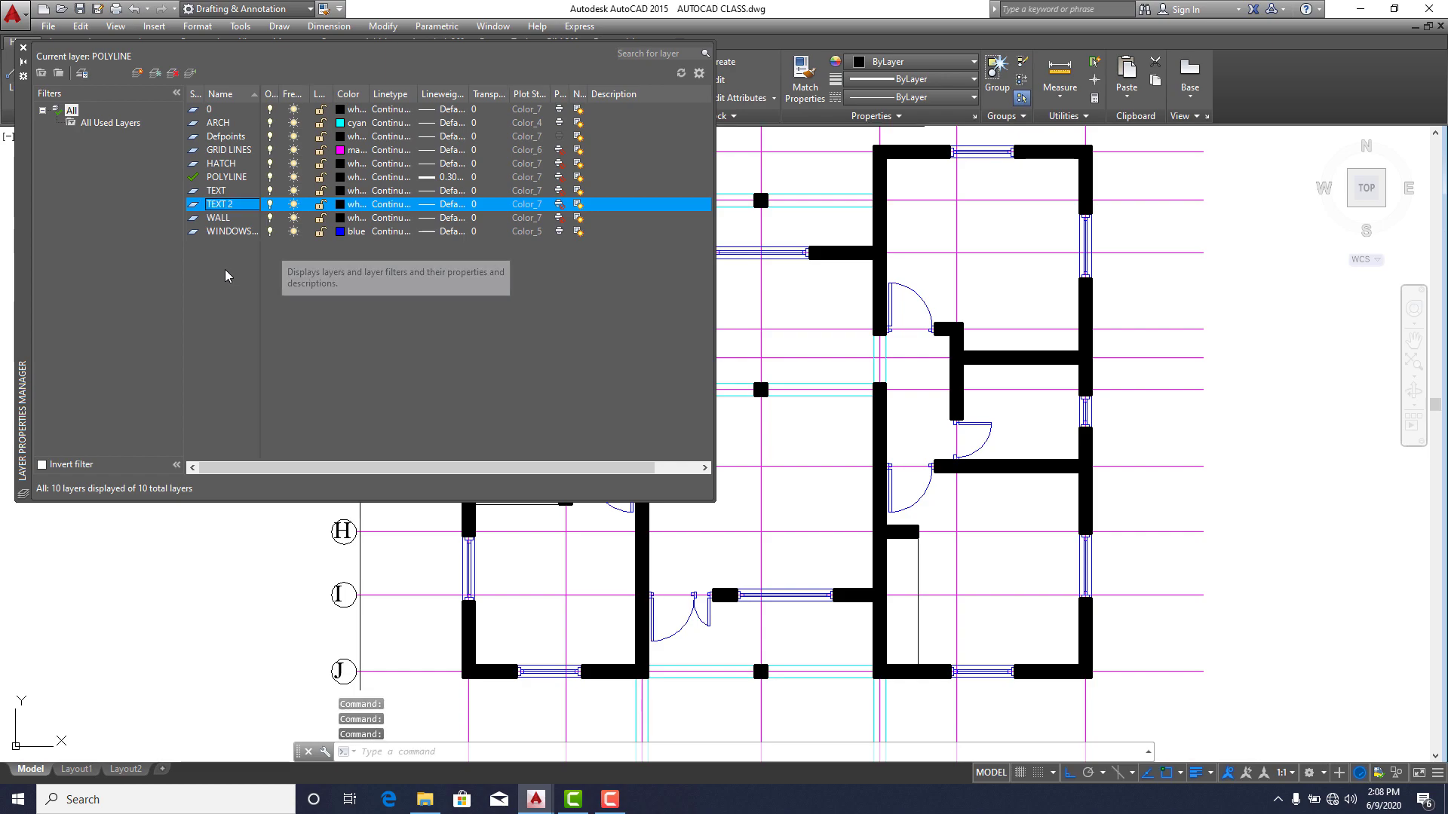
Assign red colour 10 to the TEXT 2 layer, make it current and close the layer manager.
click(340, 204)
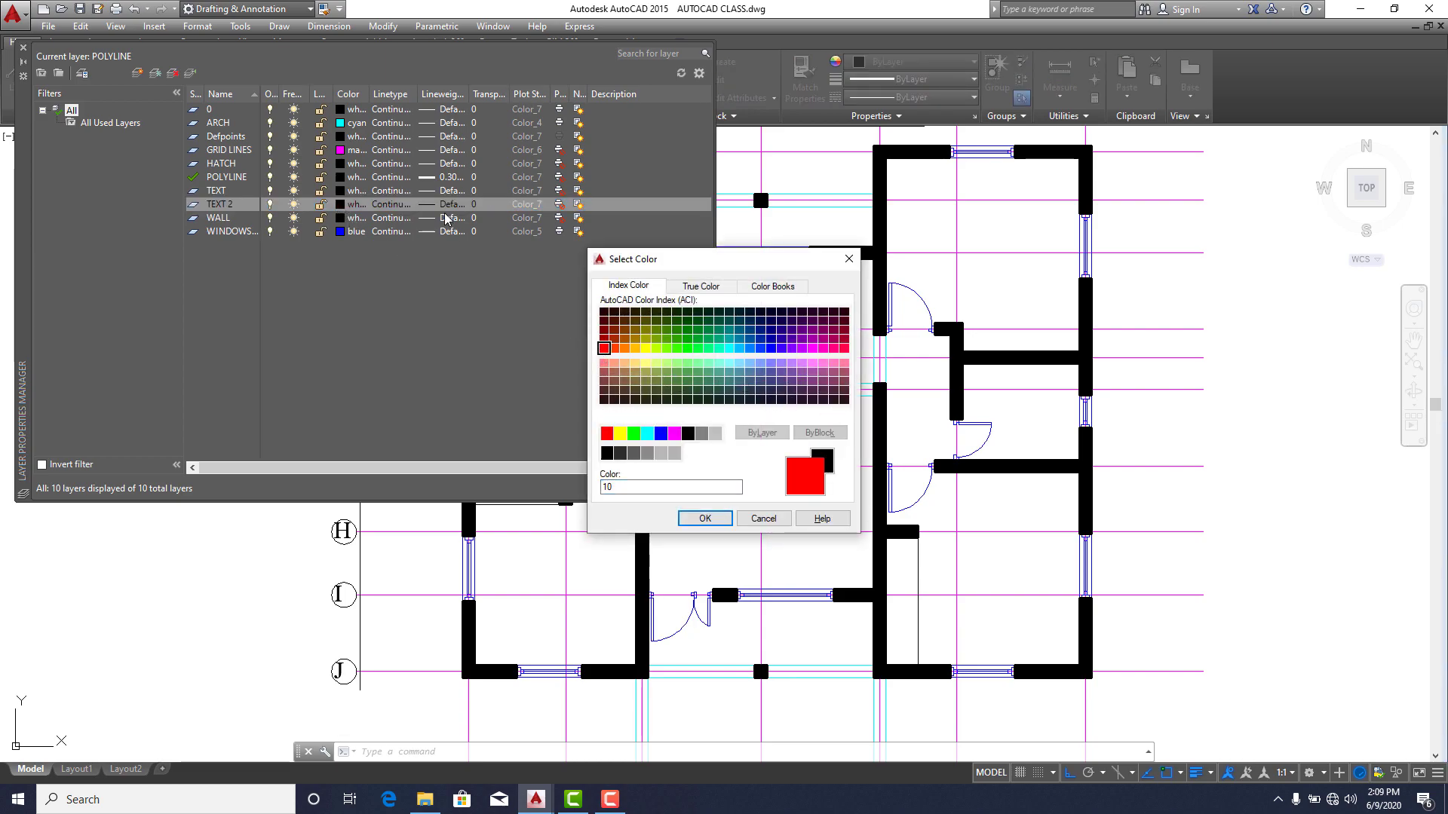
click(705, 518)
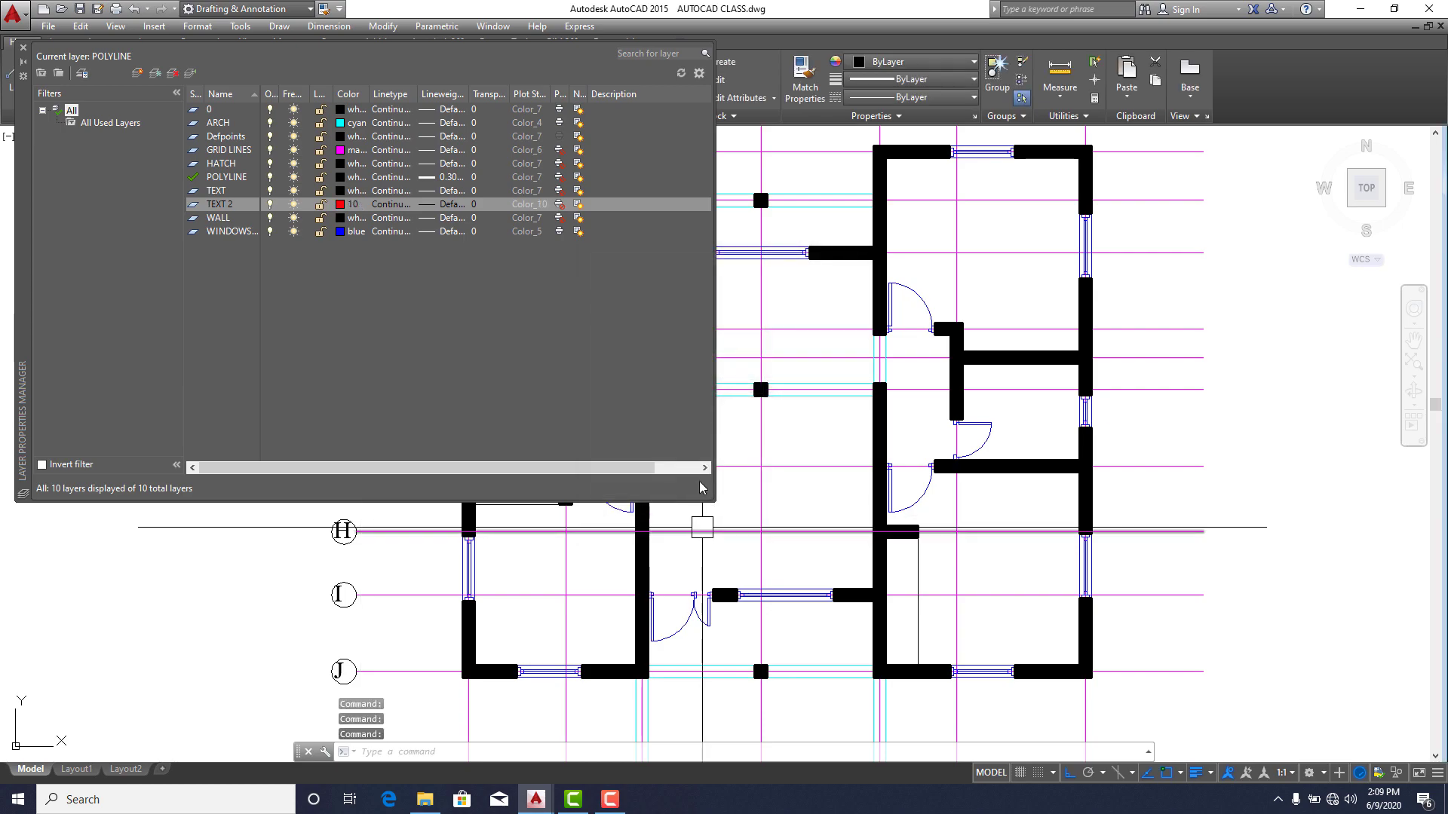
click(193, 206)
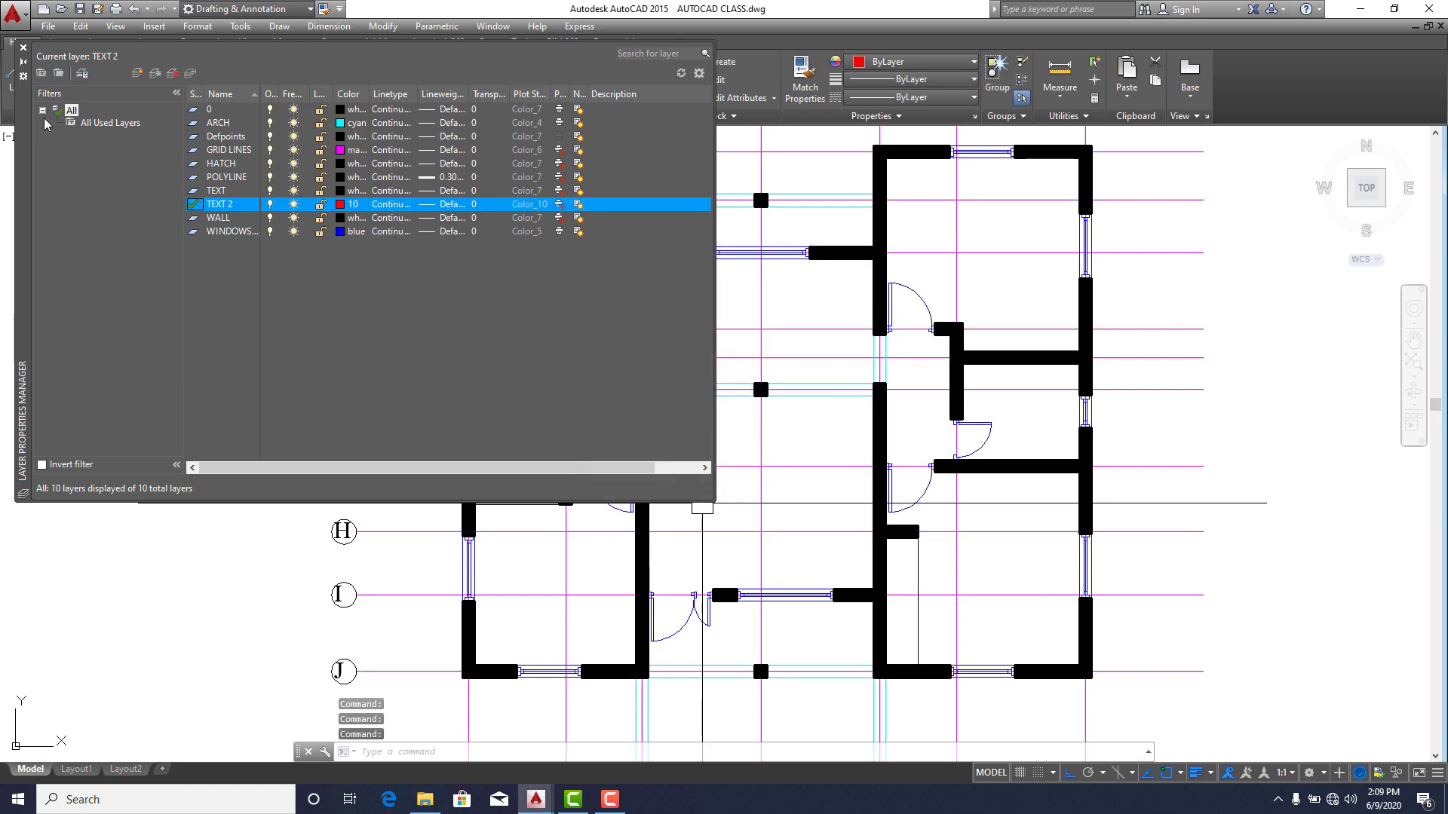
click(23, 47)
Add a multiline text label reading BED ROOM with height 200 in the empty area beside the floor plan.
scroll(631, 308, down, 2)
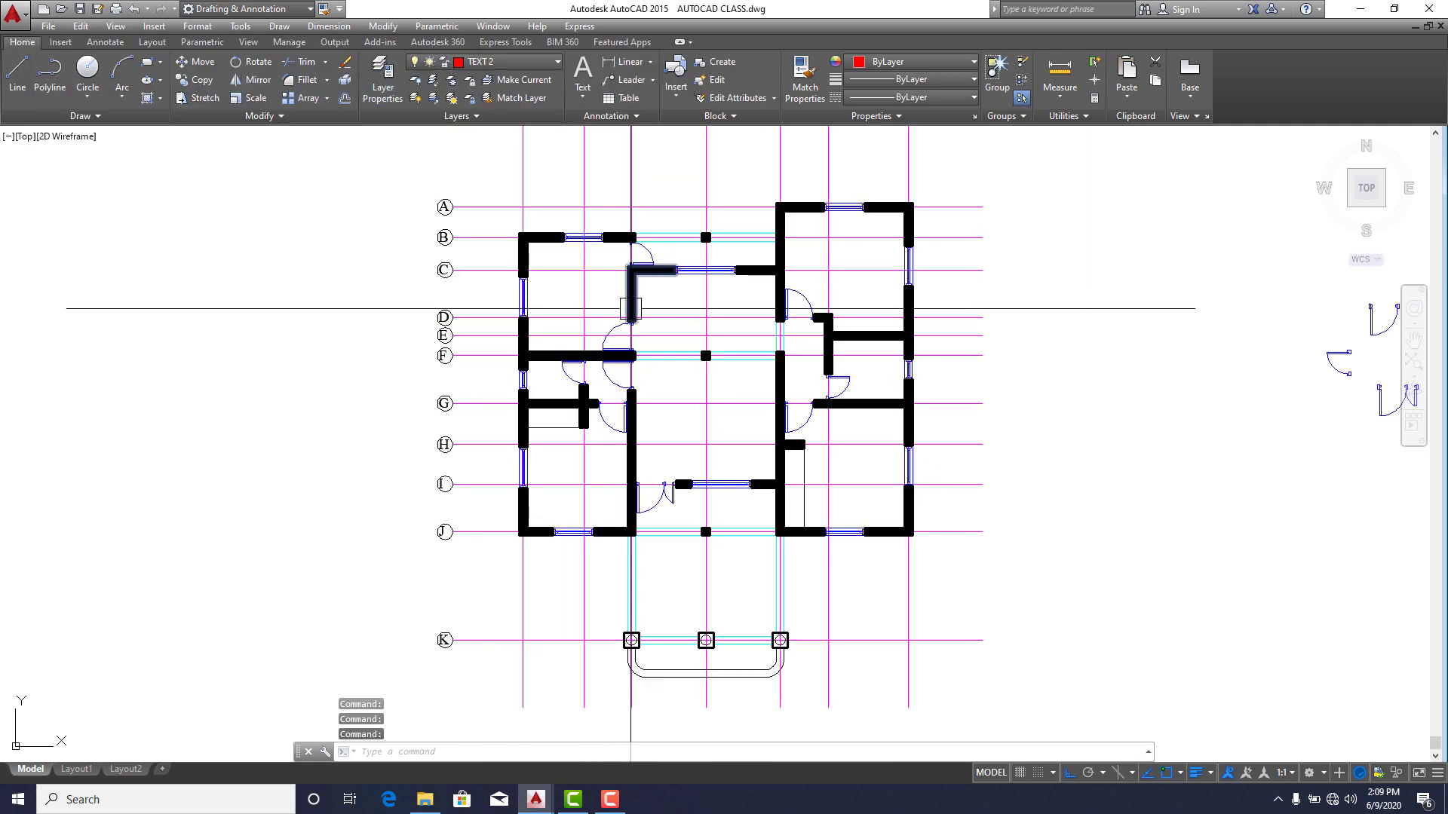
click(583, 70)
mouse_move(543, 216)
middle_down()
mouse_move(462, 271)
mouse_move(249, 313)
middle_up()
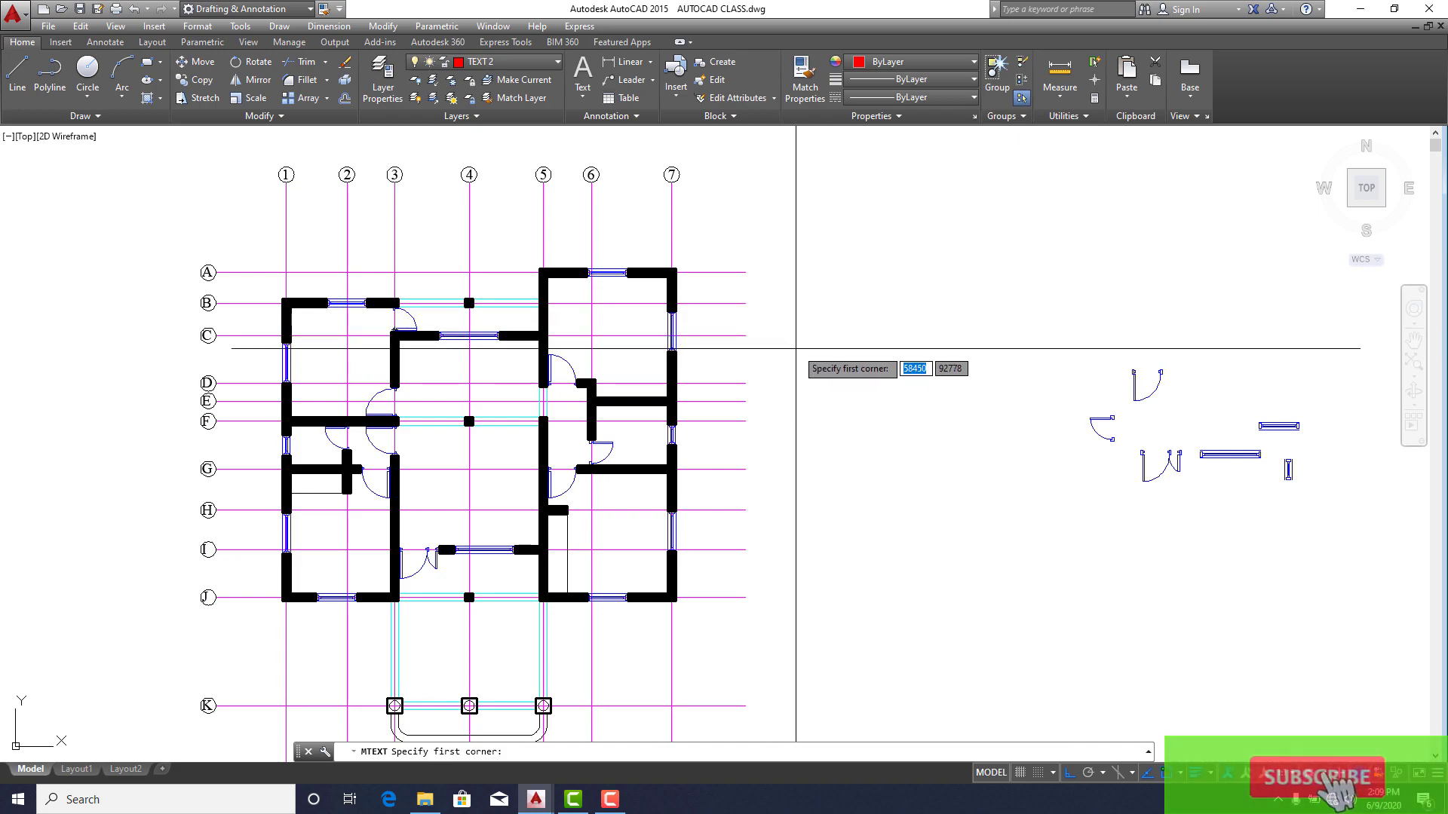
click(787, 309)
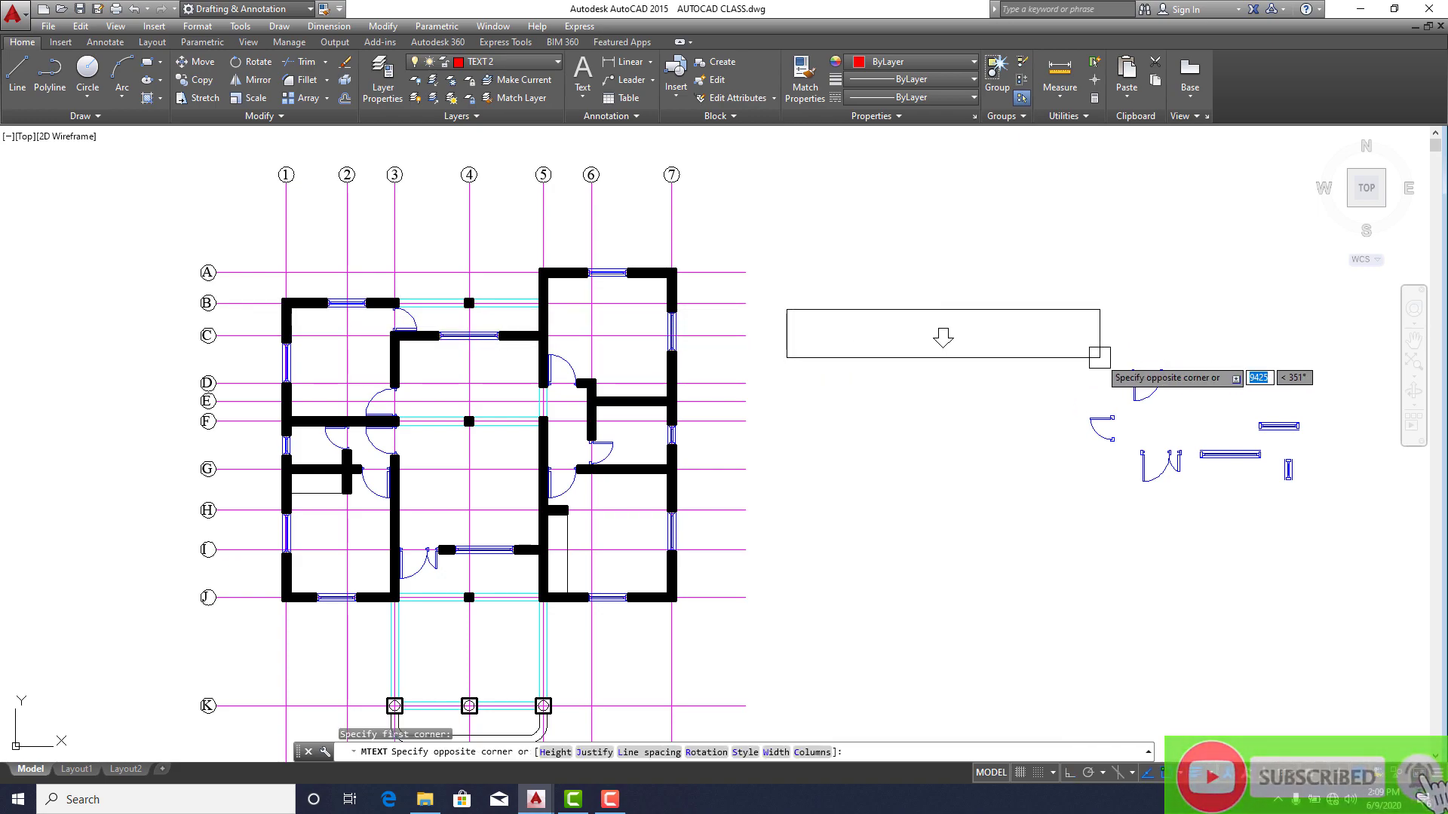
click(1152, 338)
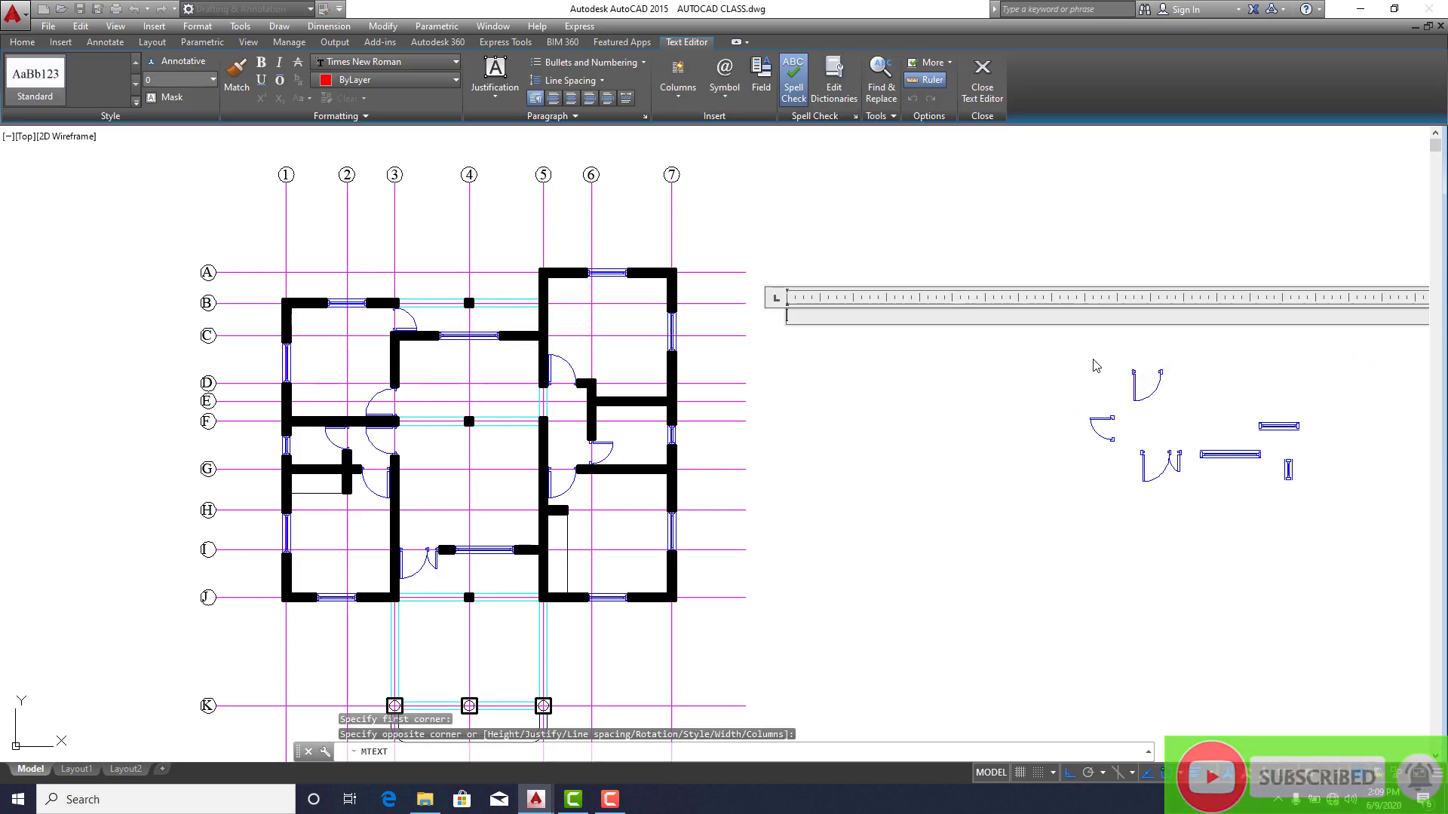
text(BED ROOM)
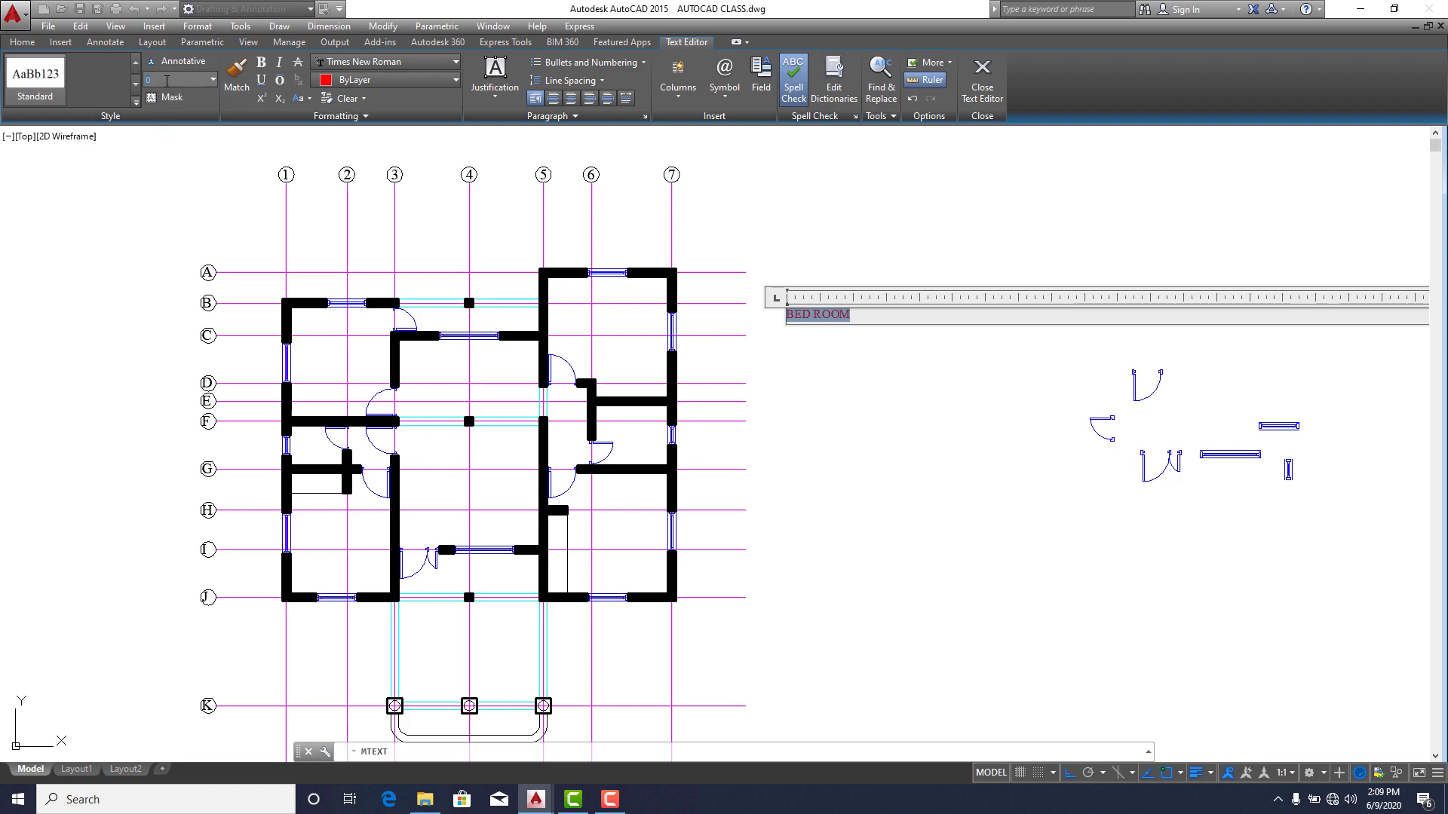
key(Return)
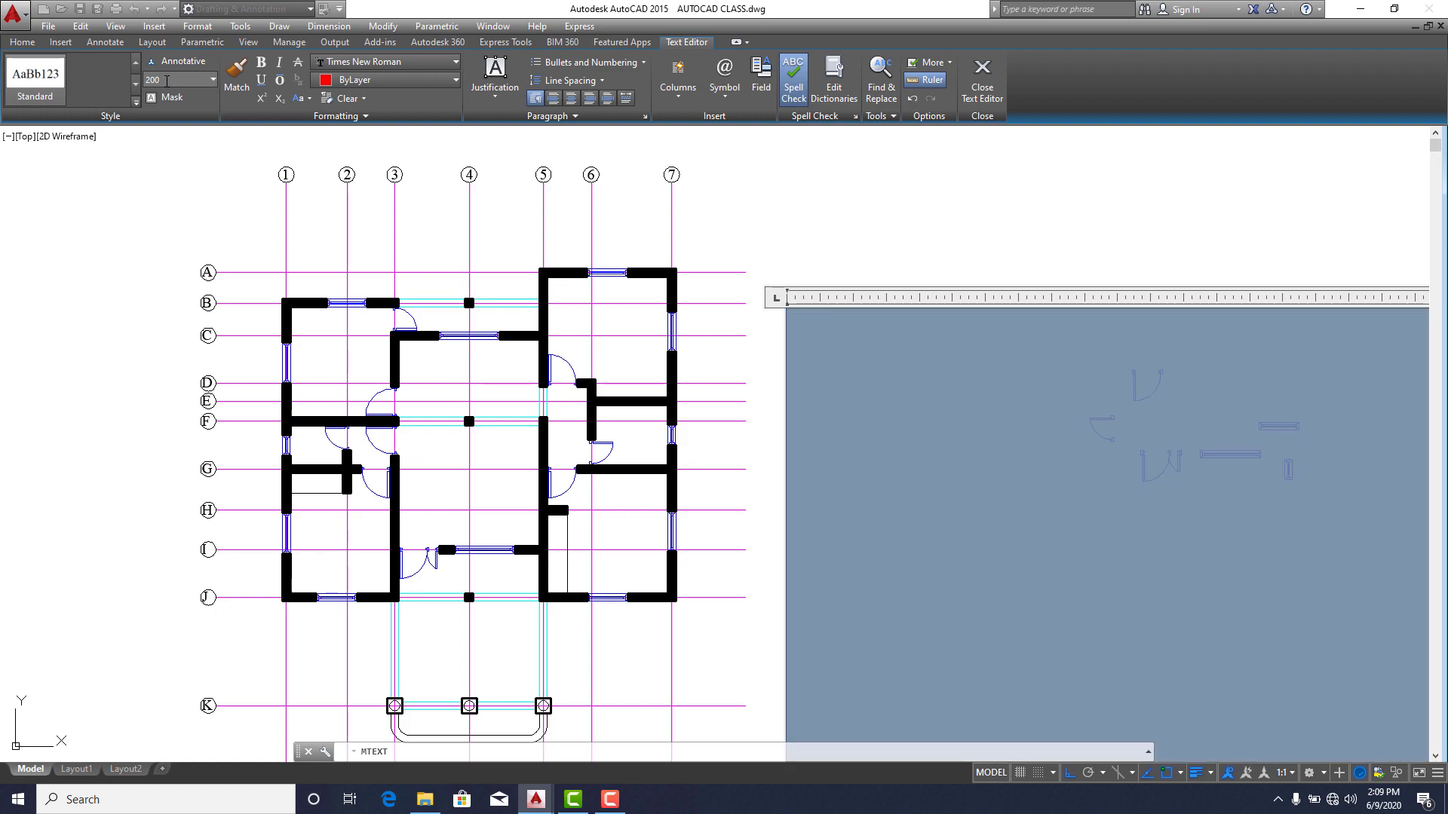
click(747, 194)
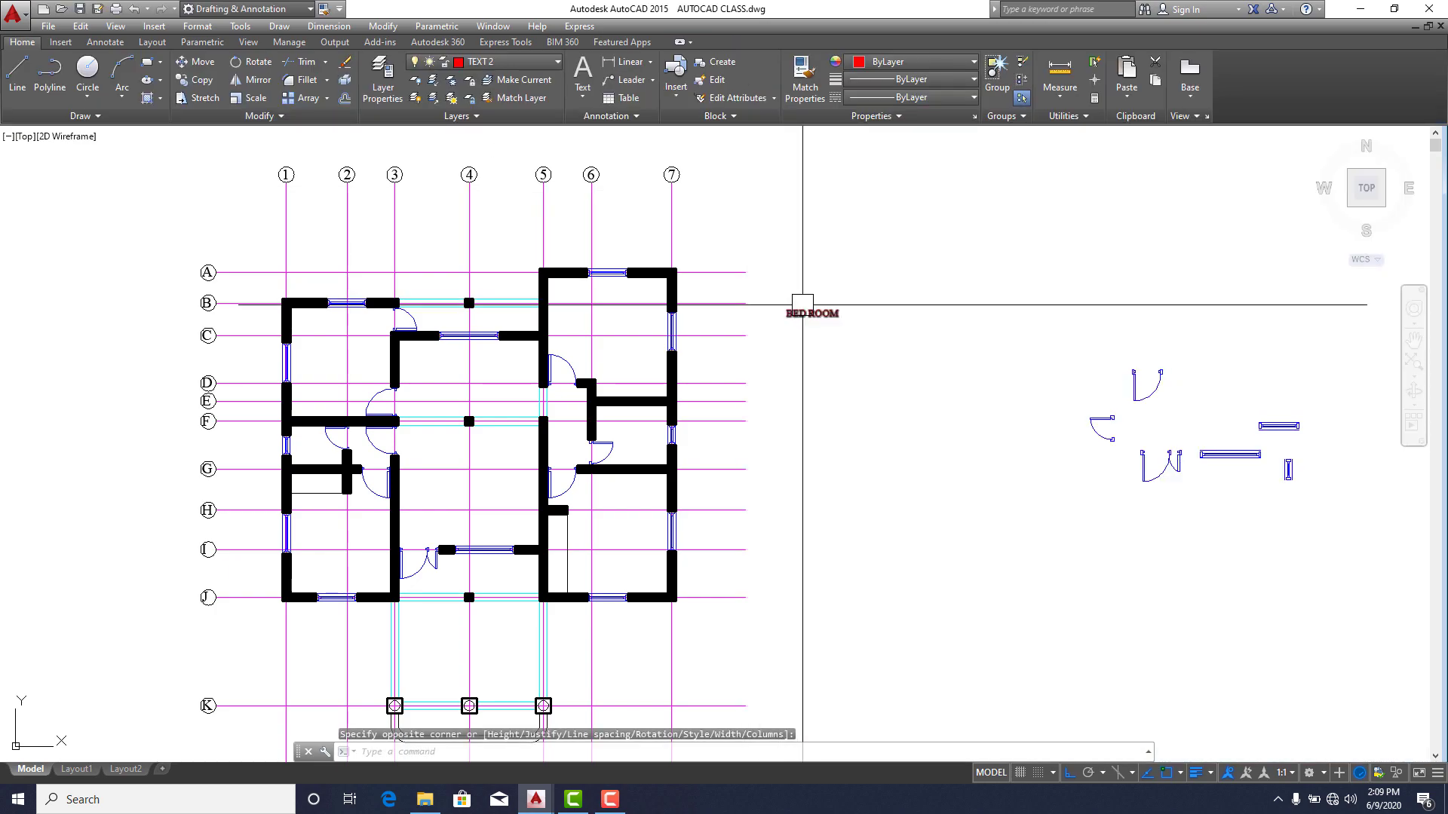
Copy the BED ROOM label with ortho off into the central room below grid C and outside the plan beside grid D.
scroll(797, 310, up, 3)
click(196, 79)
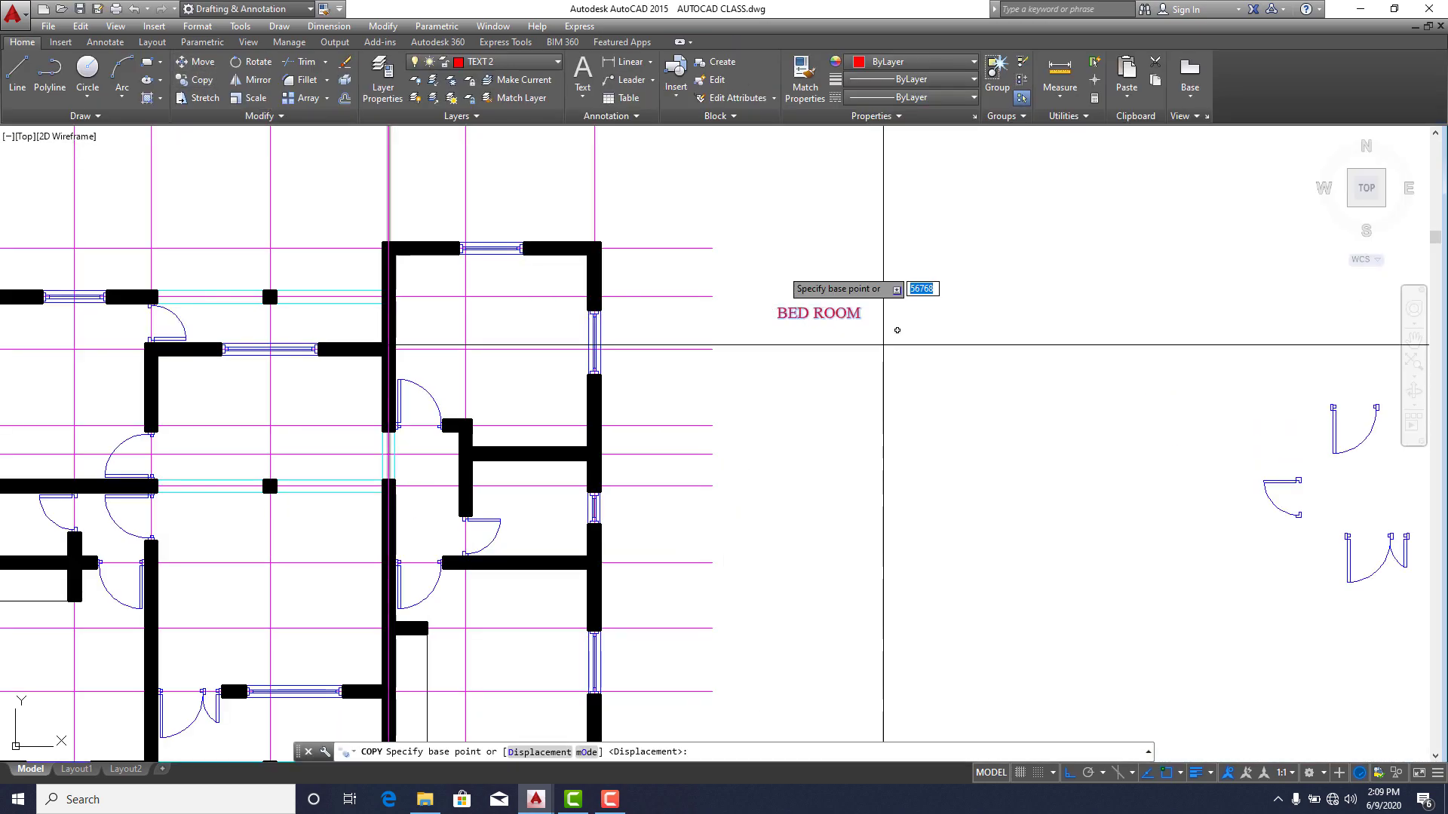
click(867, 373)
scroll(1078, 268, down, 4)
scroll(1079, 271, down, 2)
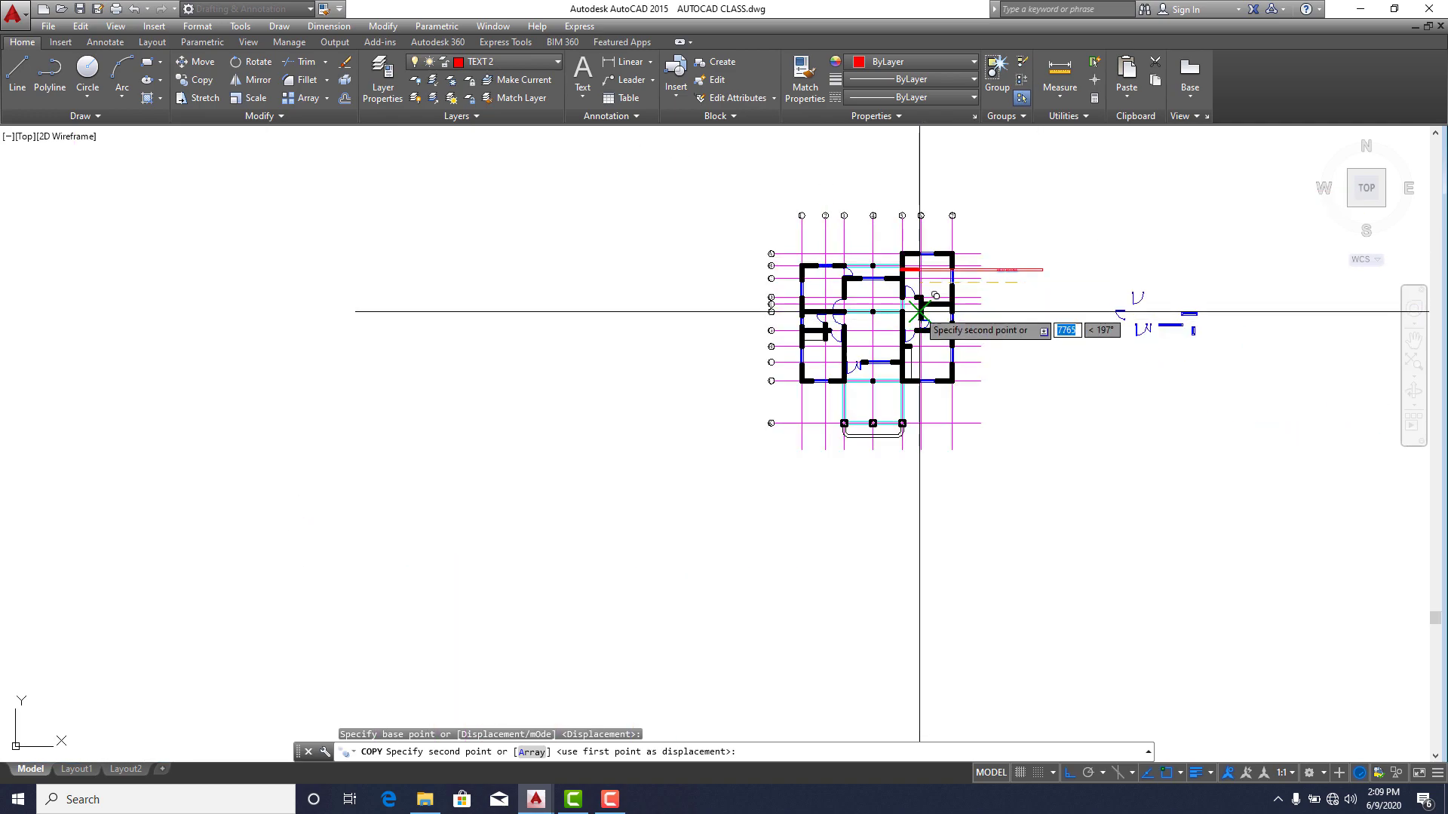
click(1071, 773)
scroll(899, 389, up, 6)
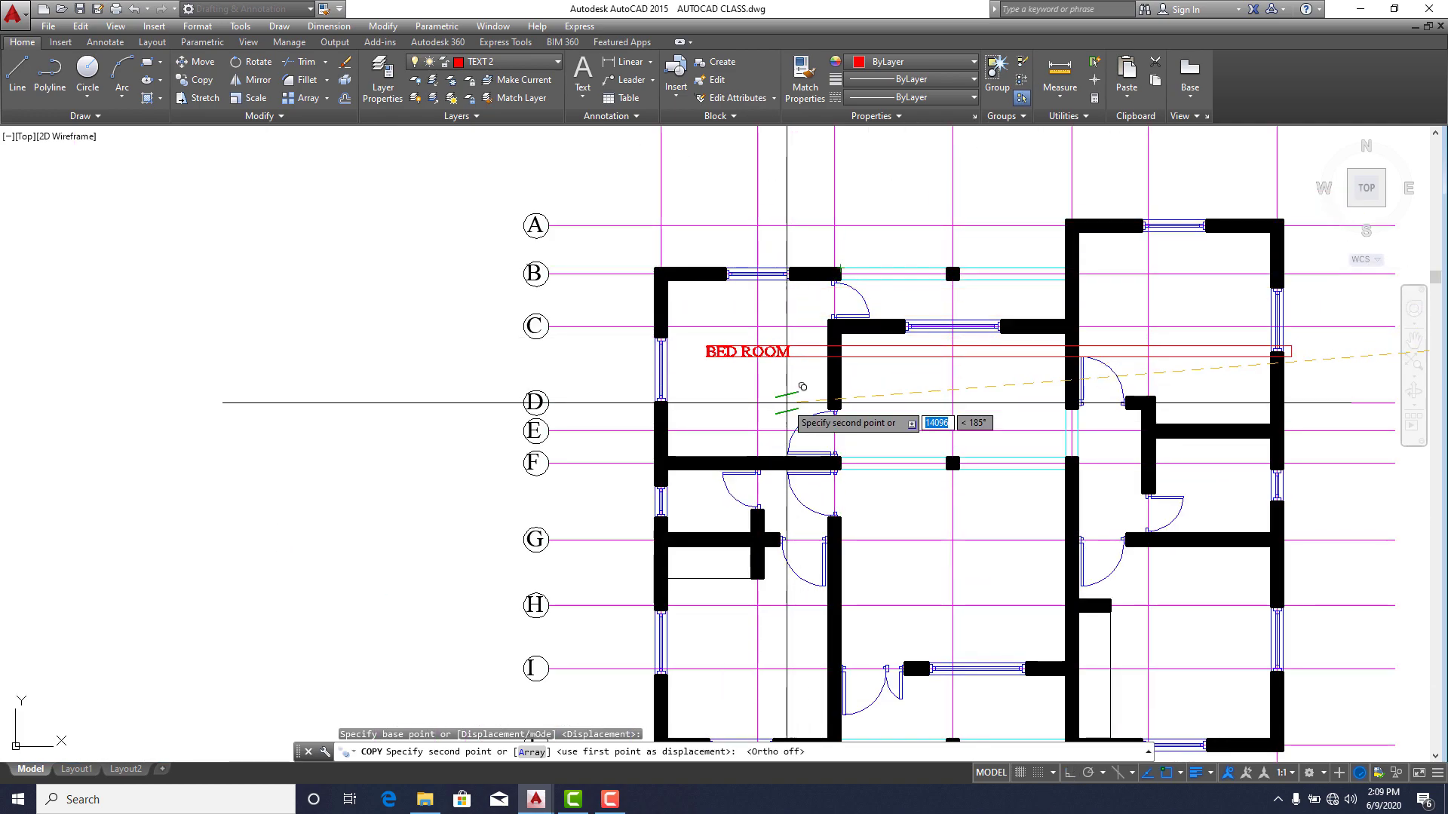
click(988, 387)
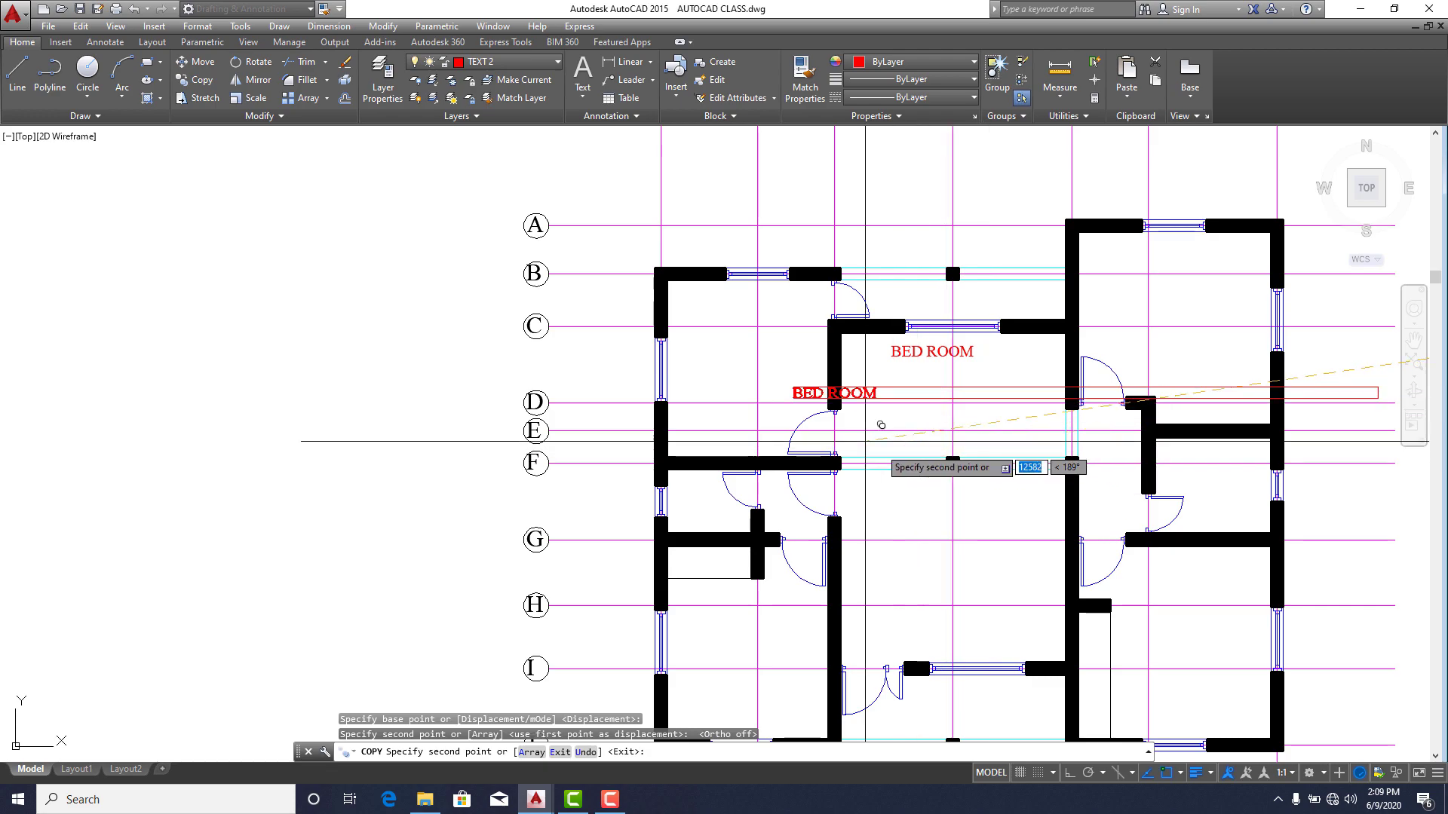
click(493, 410)
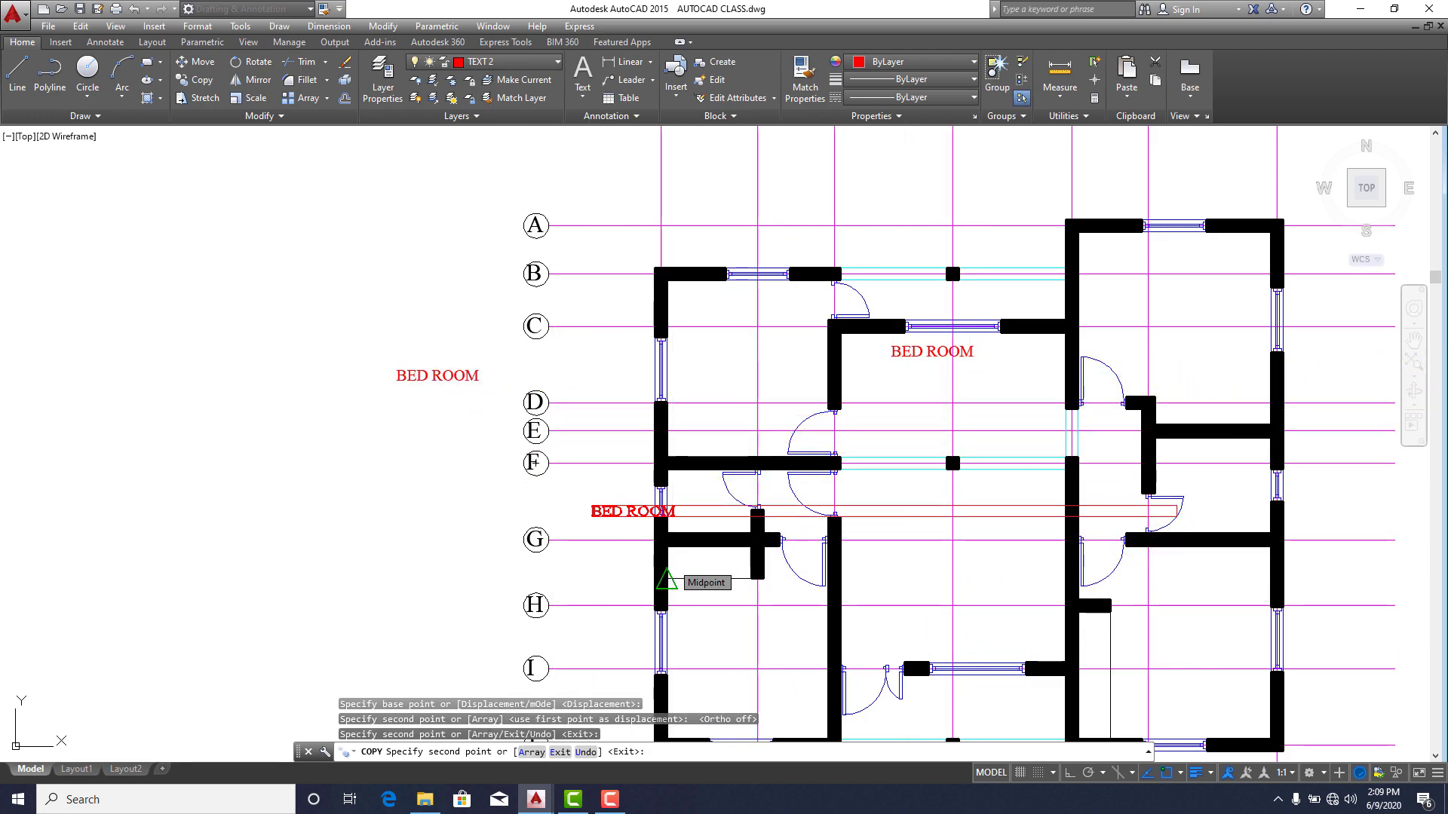
key(Escape)
Copy the BED ROOM label beside grid D into the upper-left room between grids B and D.
click(425, 368)
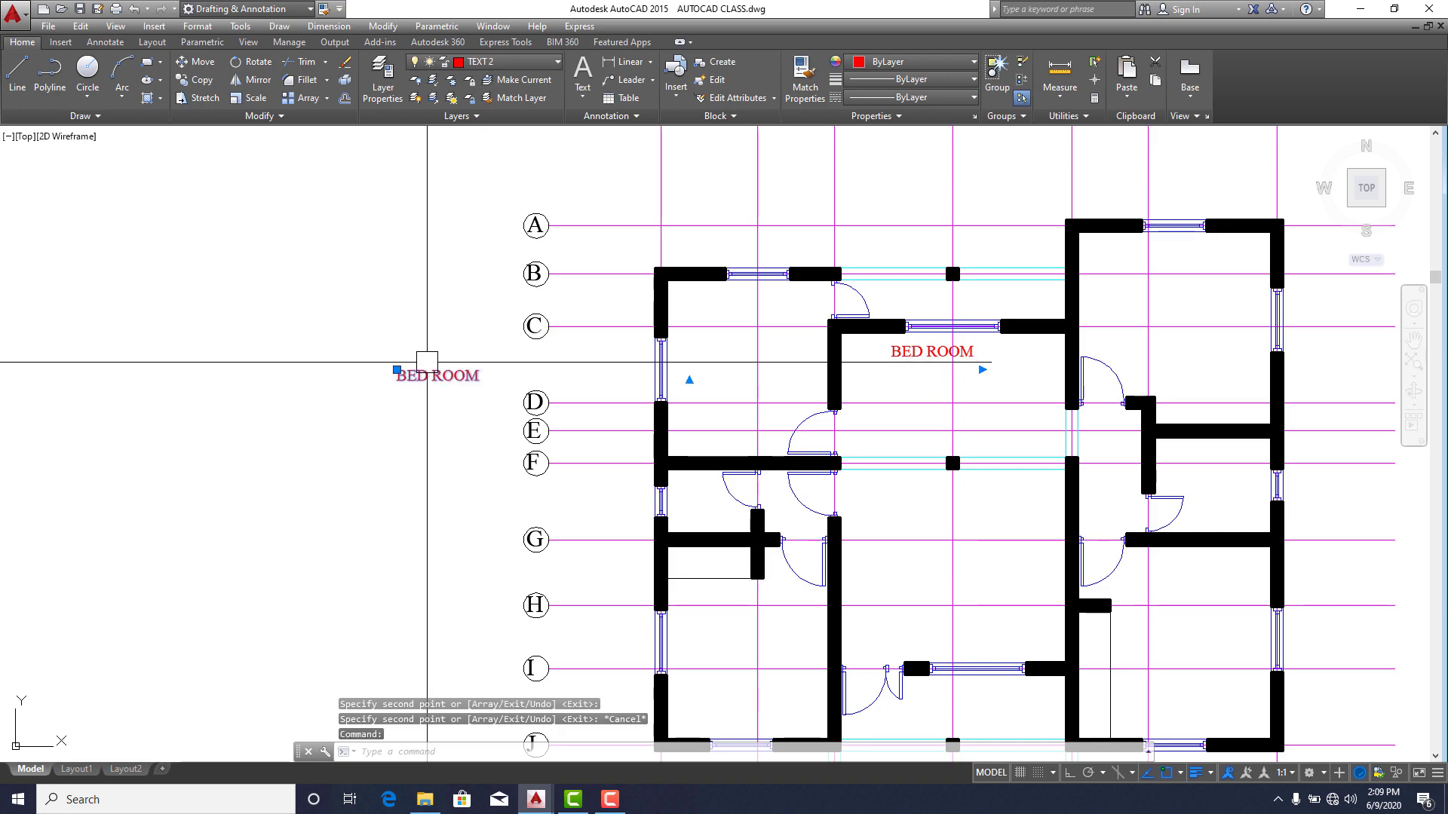
click(194, 80)
click(397, 370)
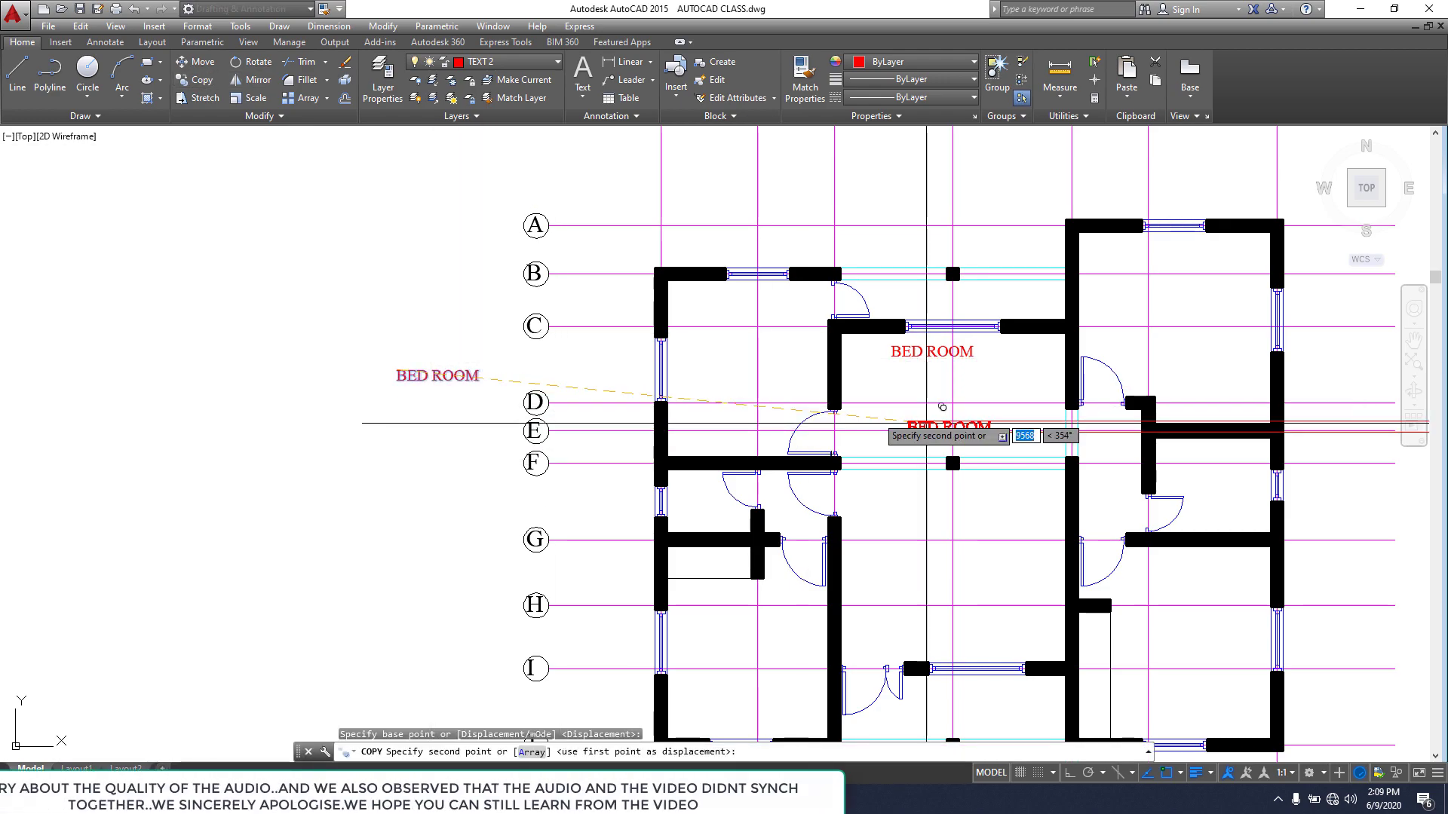
scroll(633, 411, down, 5)
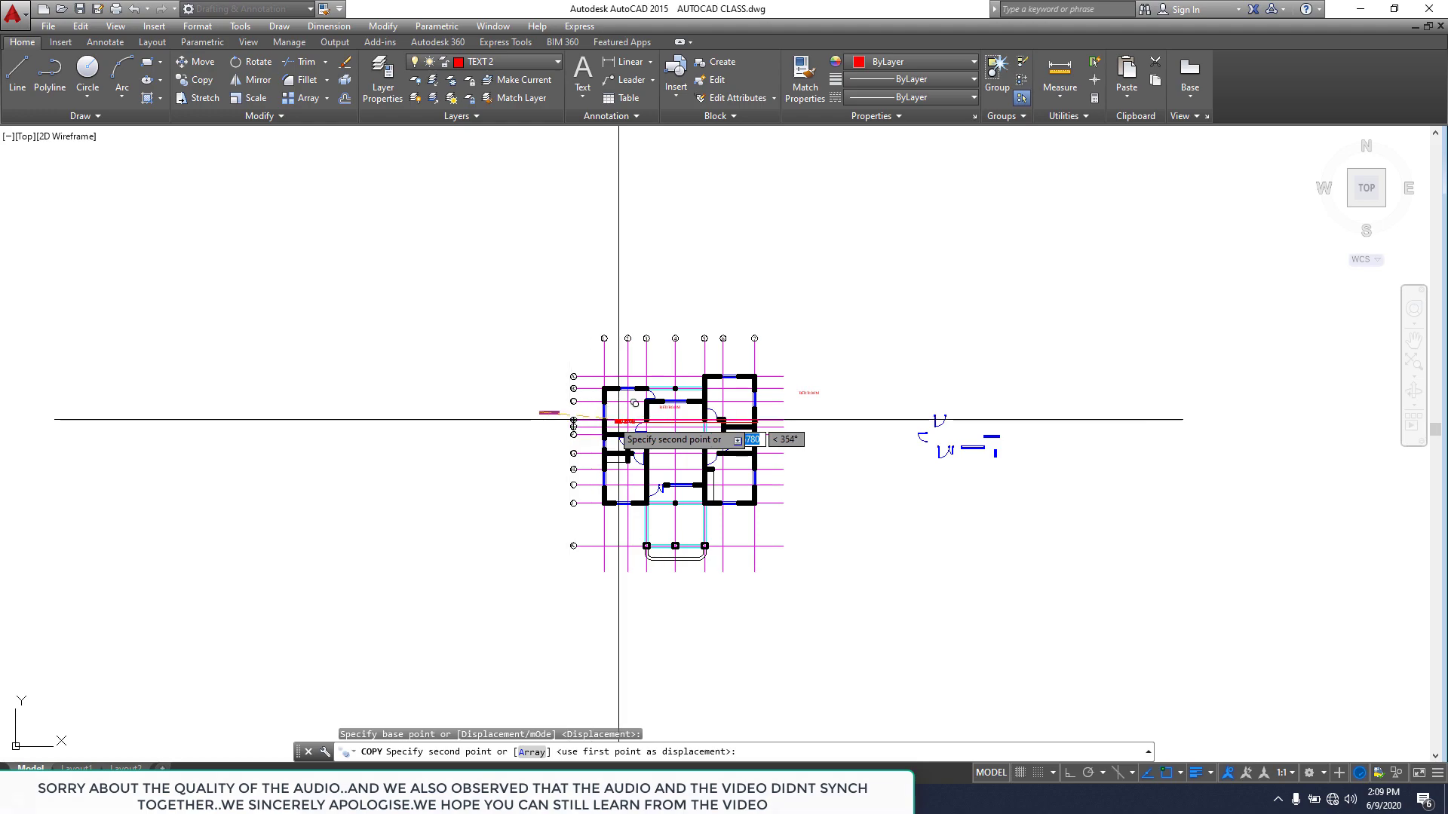
scroll(626, 388, up, 10)
click(599, 392)
Place another copy of the BED ROOM label in the large central room between grids G and H.
scroll(713, 543, down, 2)
middle_drag(716, 453, 713, 388)
scroll(769, 323, down, 5)
scroll(807, 405, up, 4)
scroll(711, 339, down, 4)
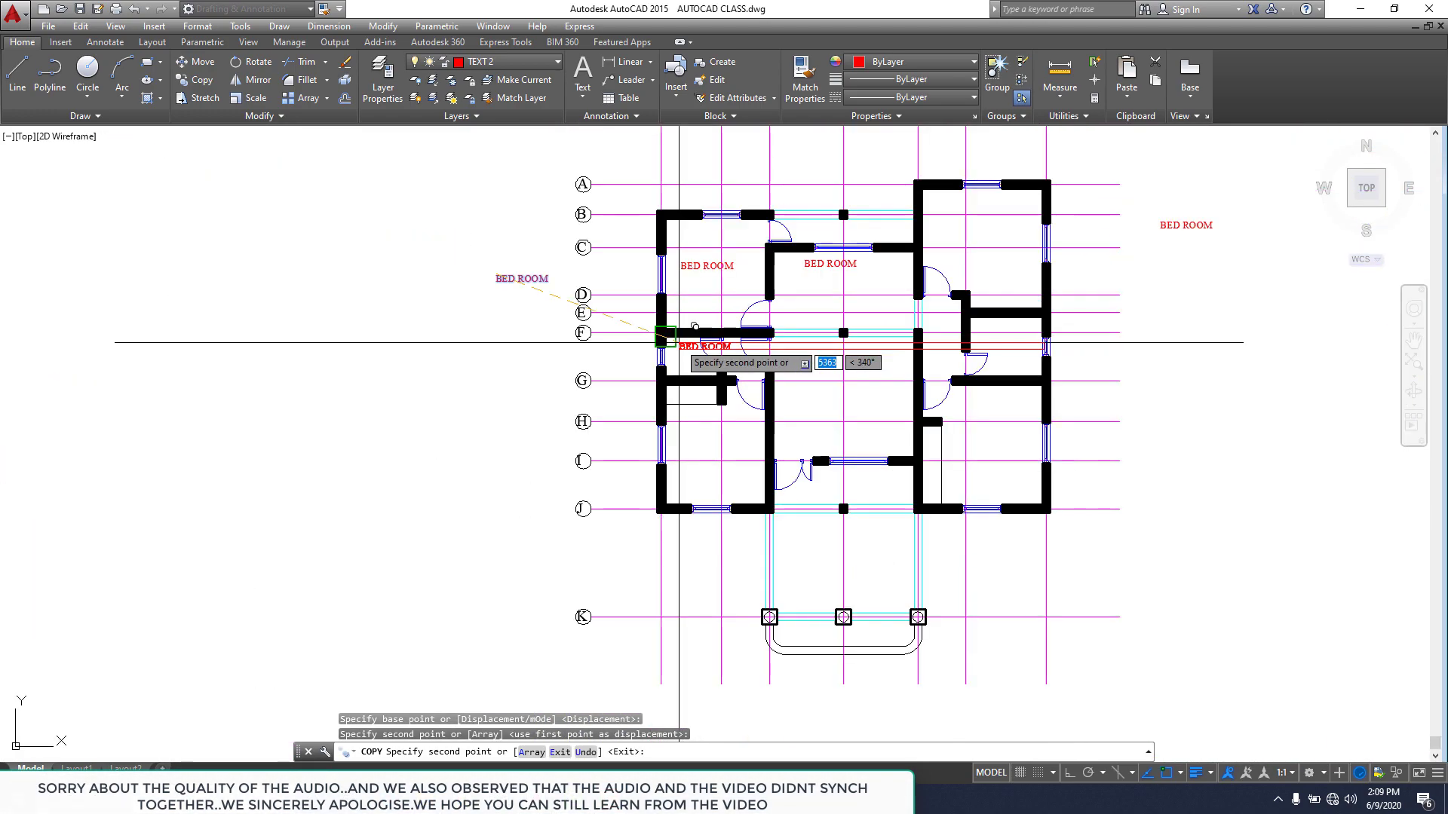
scroll(802, 365, up, 4)
click(823, 374)
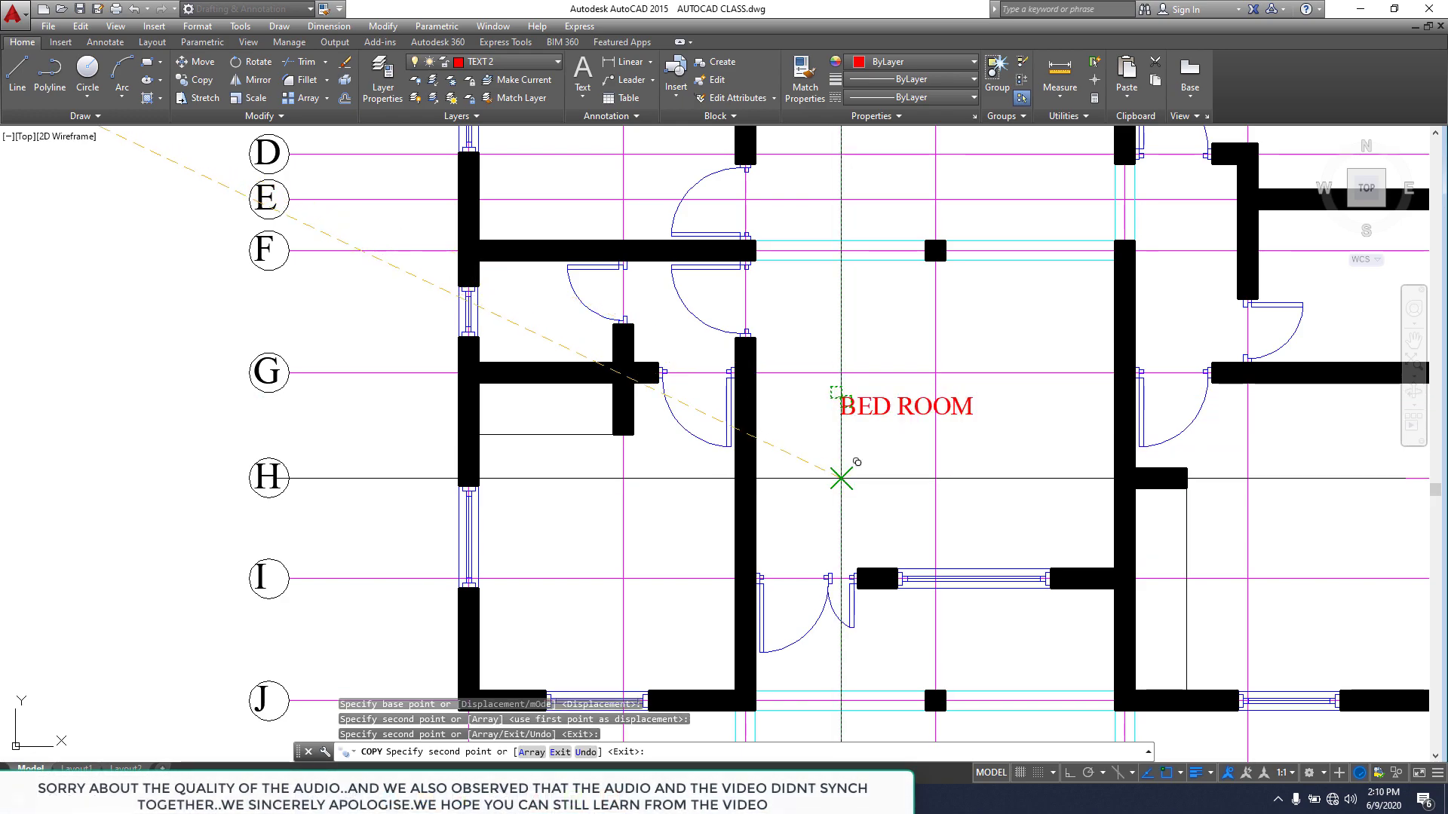
Place BED ROOM label copies in the lower-right room, the entrance space between grids I and J, and the lower-left room.
scroll(840, 476, down, 4)
scroll(897, 451, up, 6)
scroll(1003, 483, down, 4)
click(980, 513)
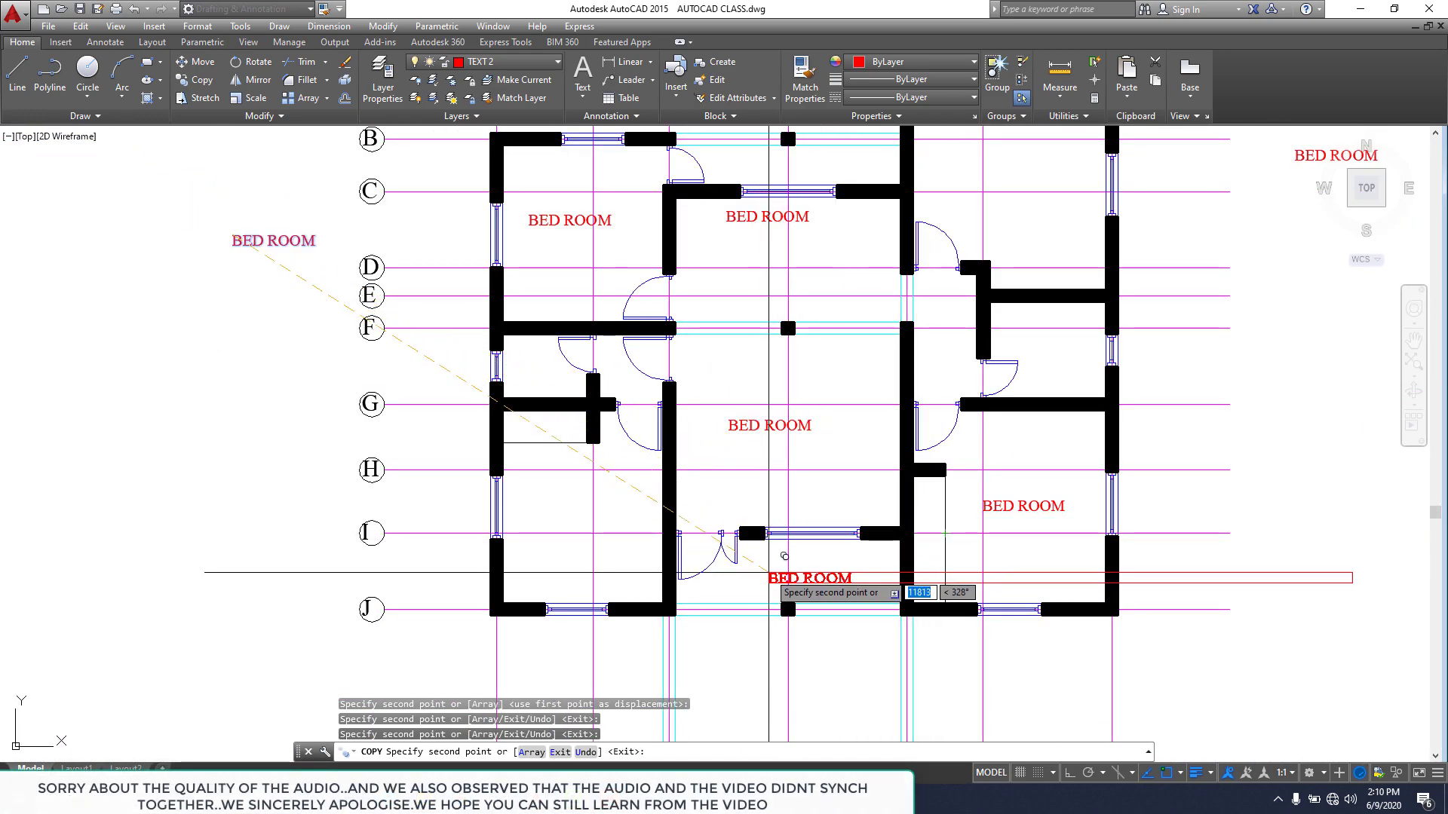
click(759, 568)
click(552, 536)
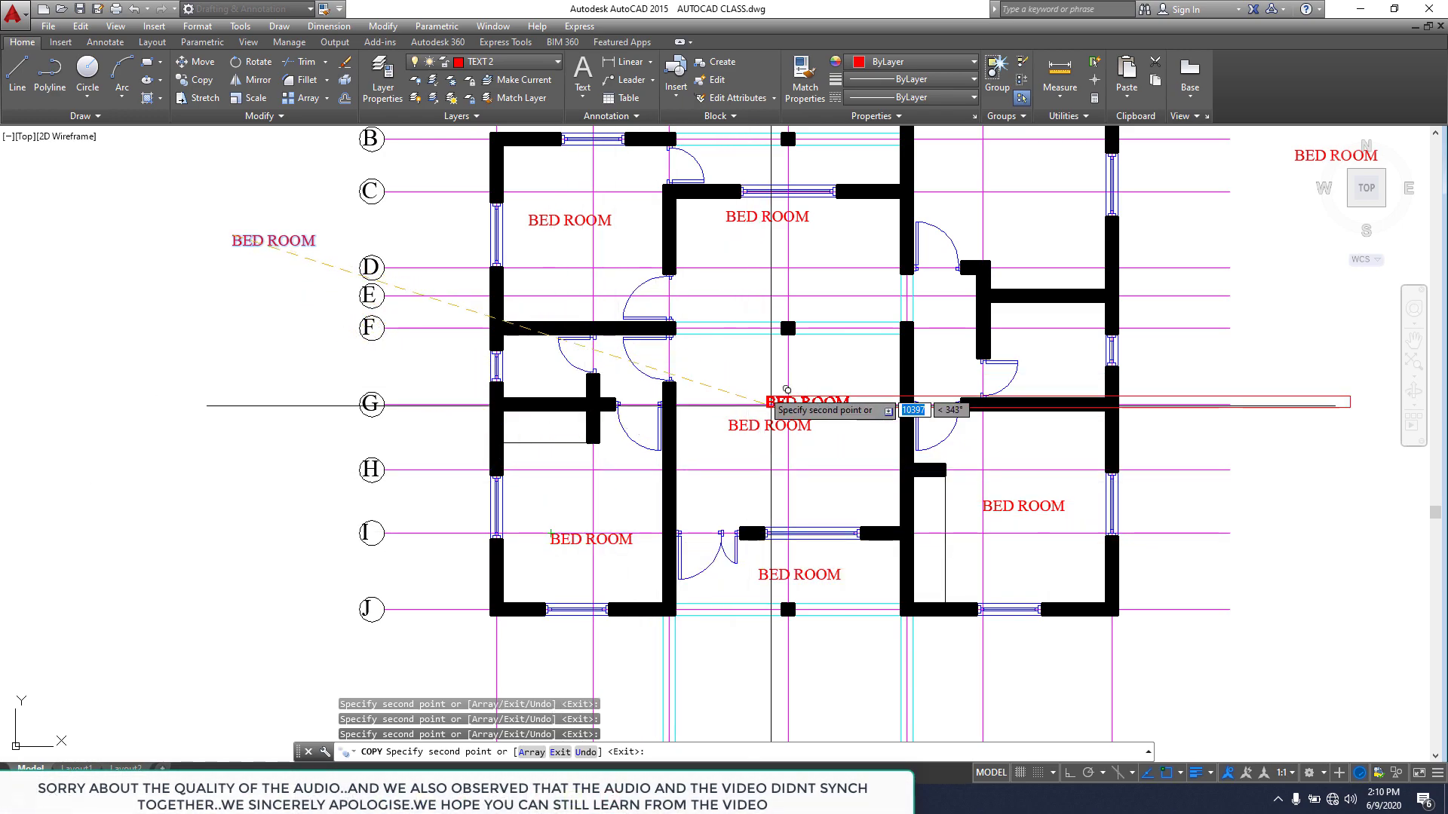
Place a BED ROOM label copy in the upper-right room near grid C and end the copying.
scroll(776, 404, down, 2)
click(926, 233)
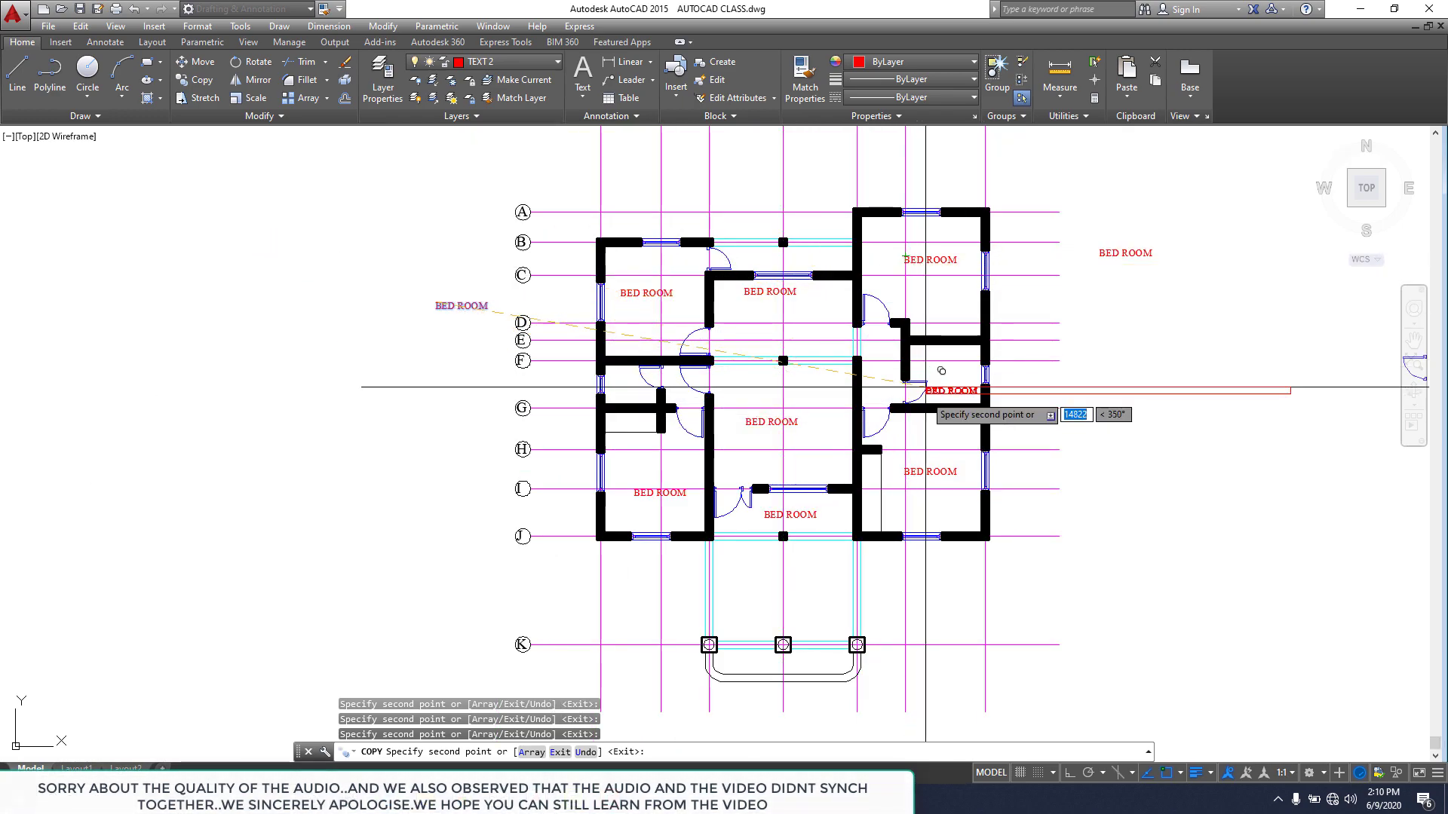
scroll(937, 375, up, 4)
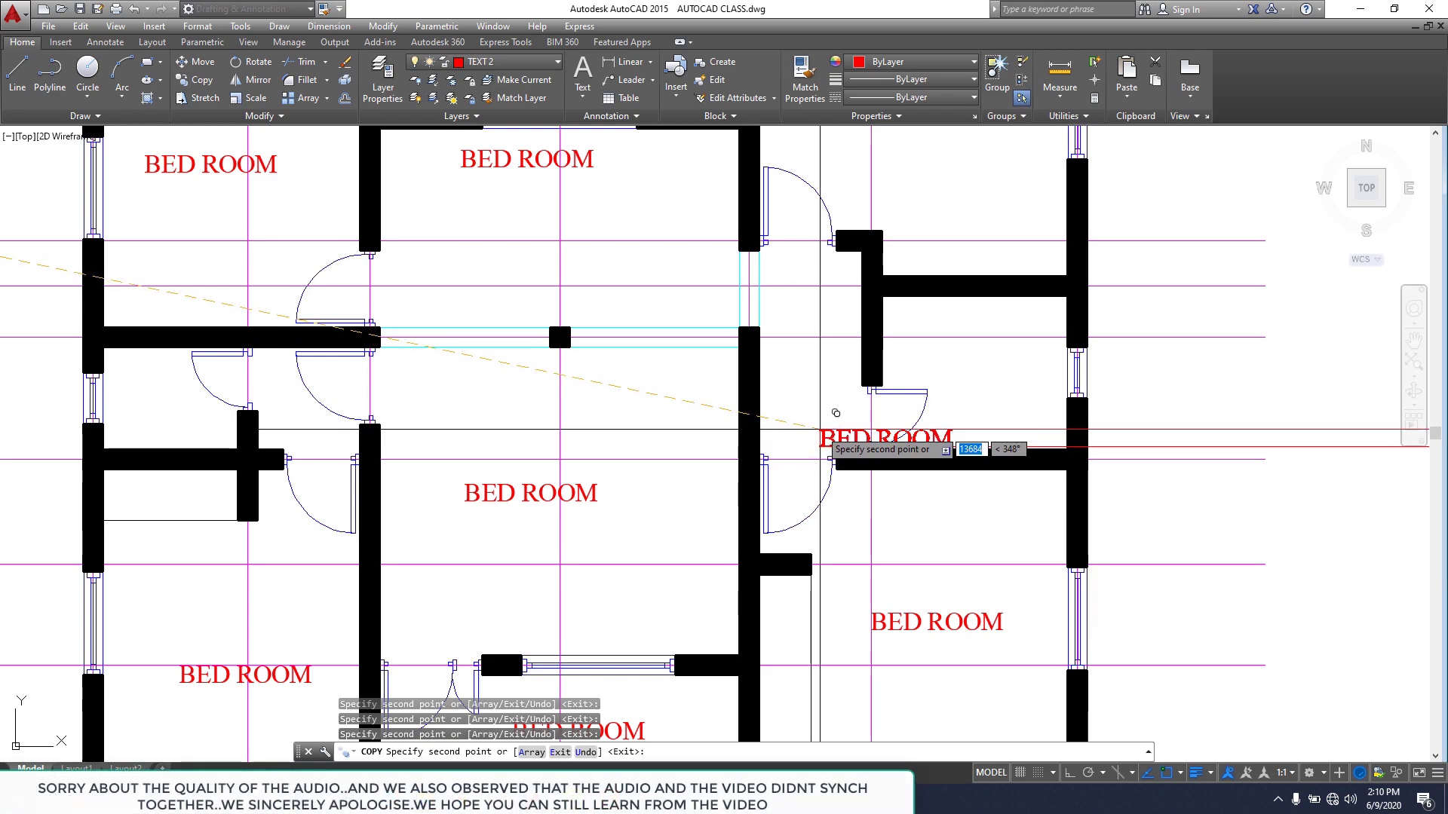
scroll(805, 442, down, 2)
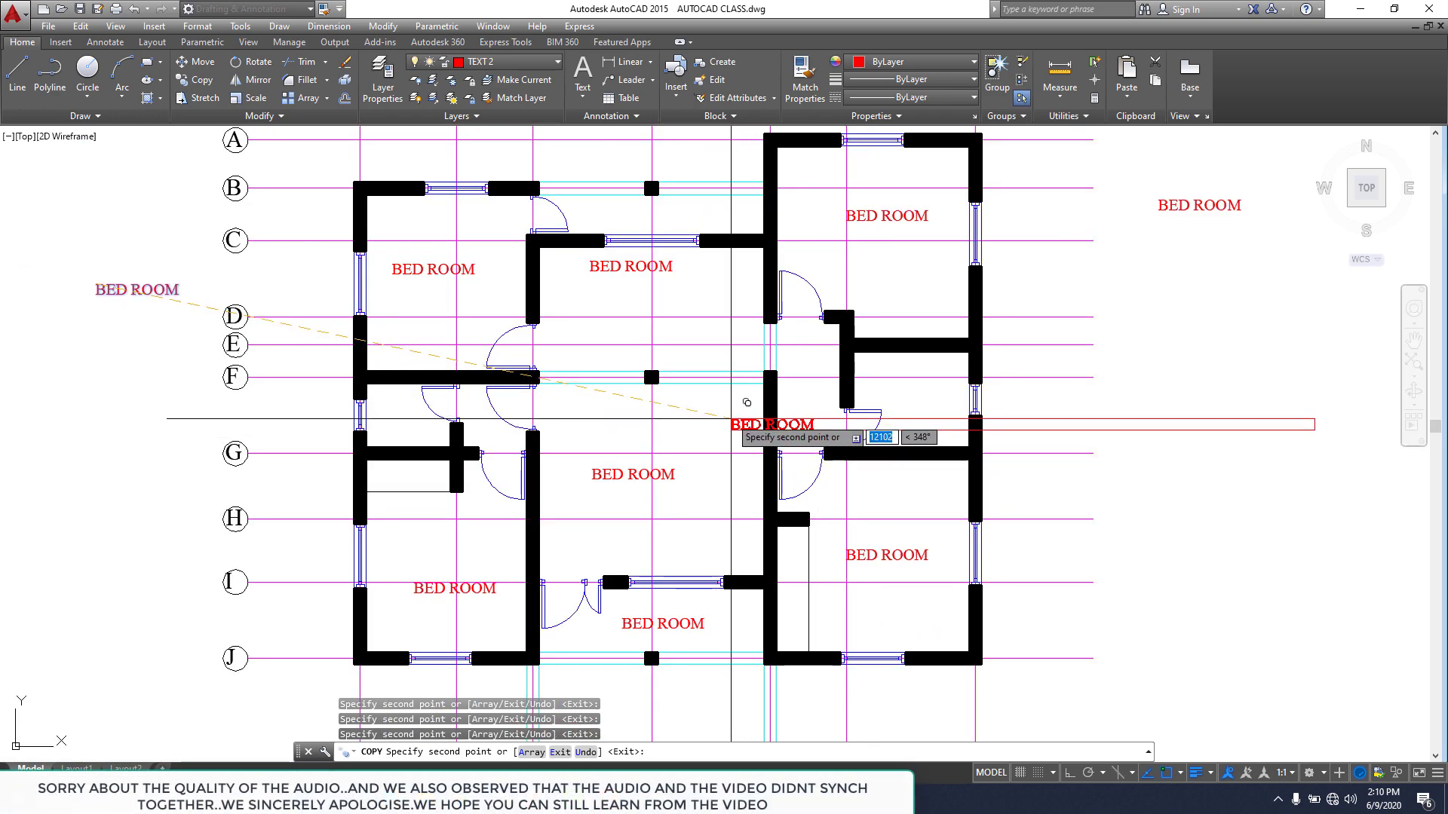
key(Escape)
Change the BED ROOM label in the entrance space between grids I and J to TERRACE.
scroll(656, 607, up, 4)
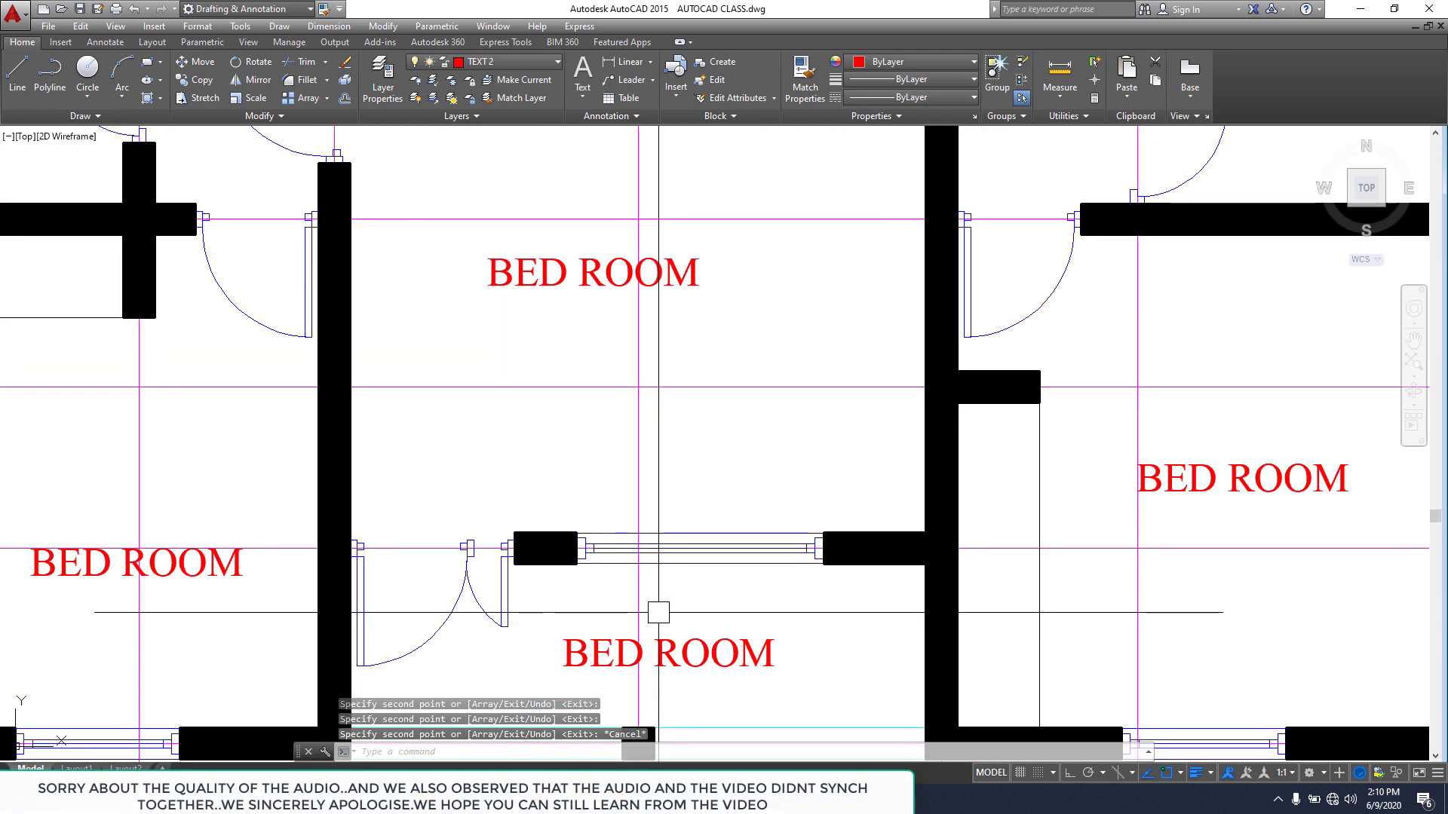
scroll(774, 512, down, 2)
scroll(799, 543, up, 4)
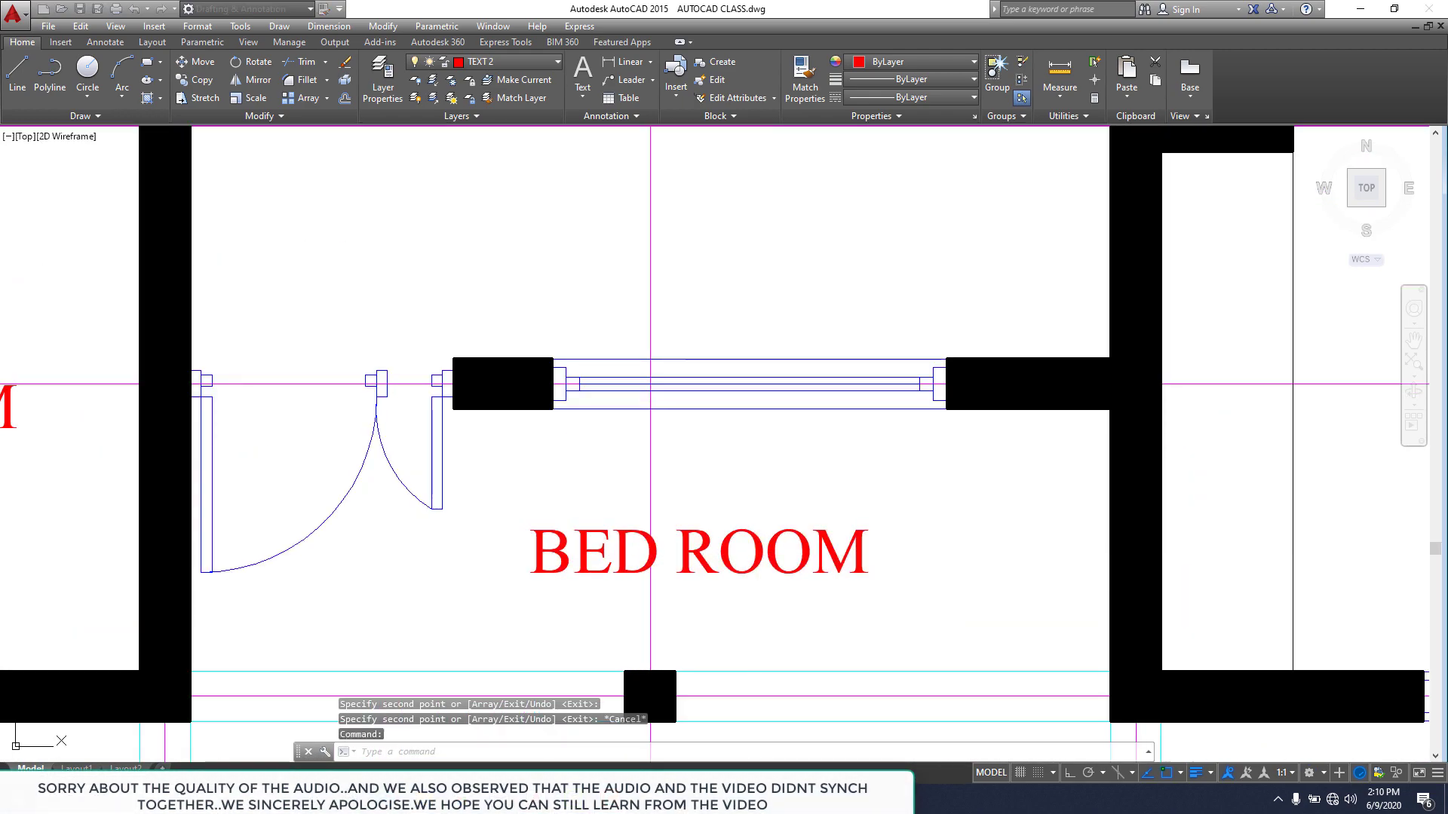
double_click(812, 550)
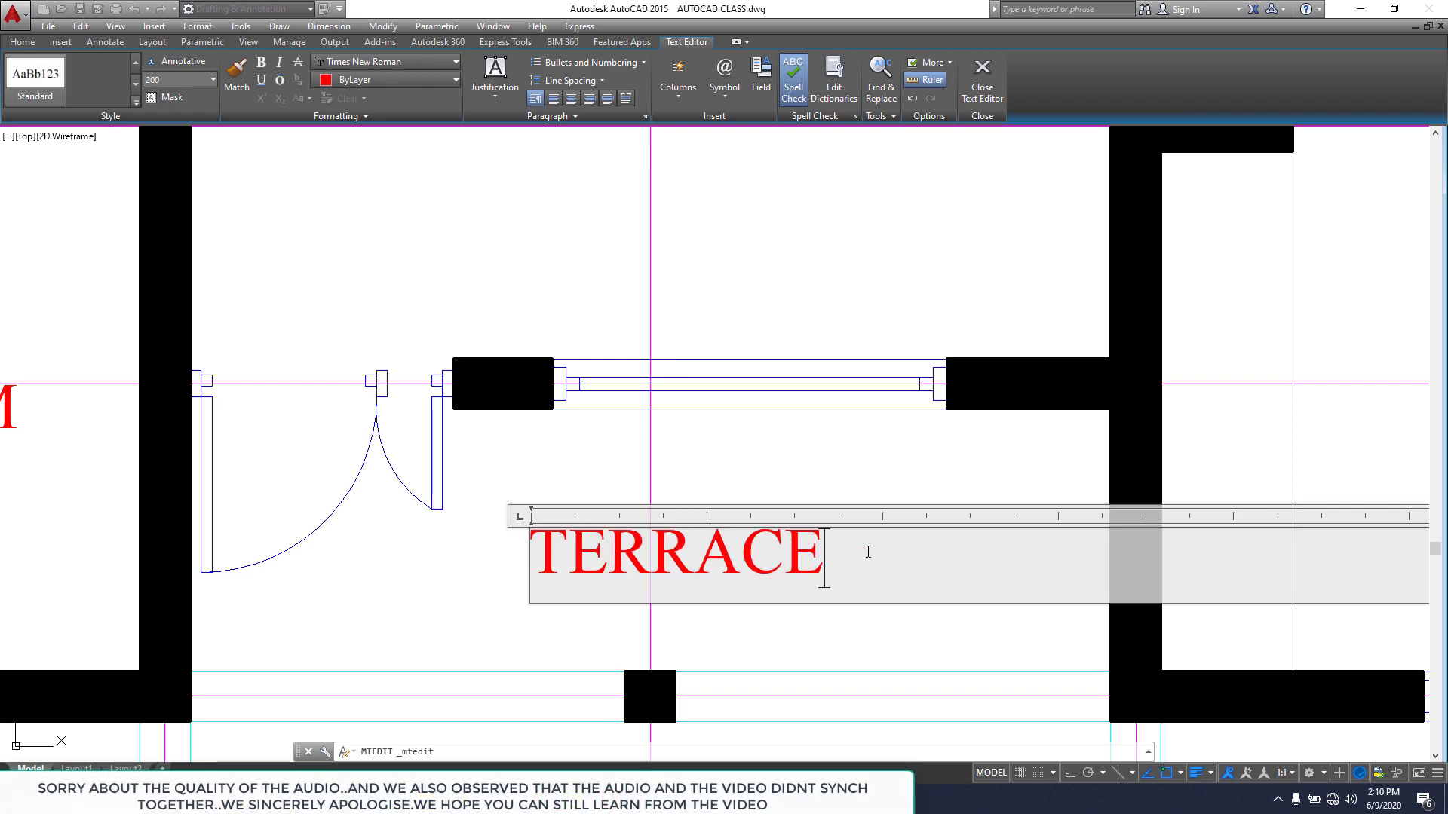
click(864, 452)
Change the lower-right room's label to MASTER BED ROOM, with MASTER on its own line above BED ROOM.
scroll(830, 484, down, 3)
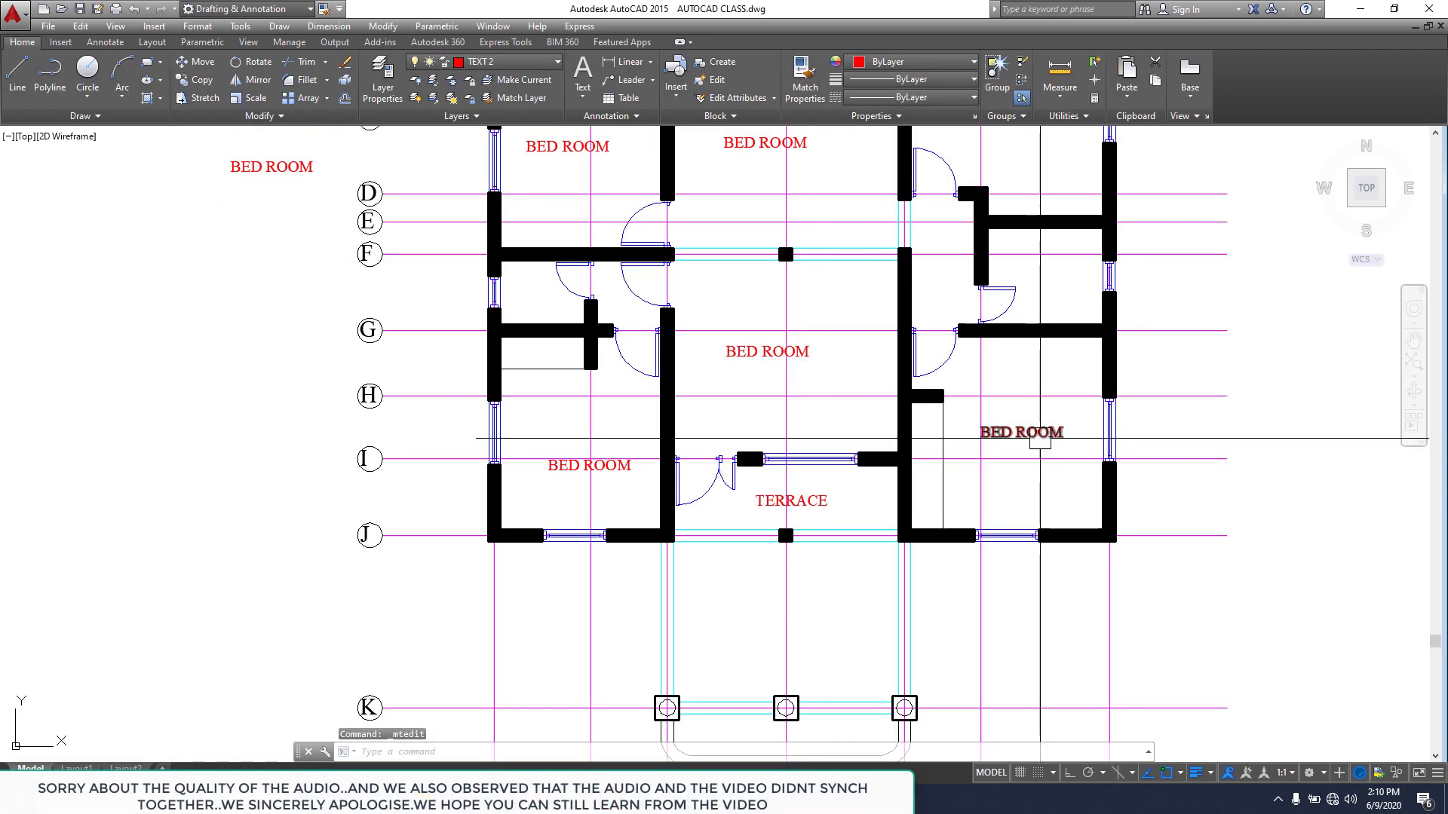
double_click(980, 433)
scroll(980, 433, up, 4)
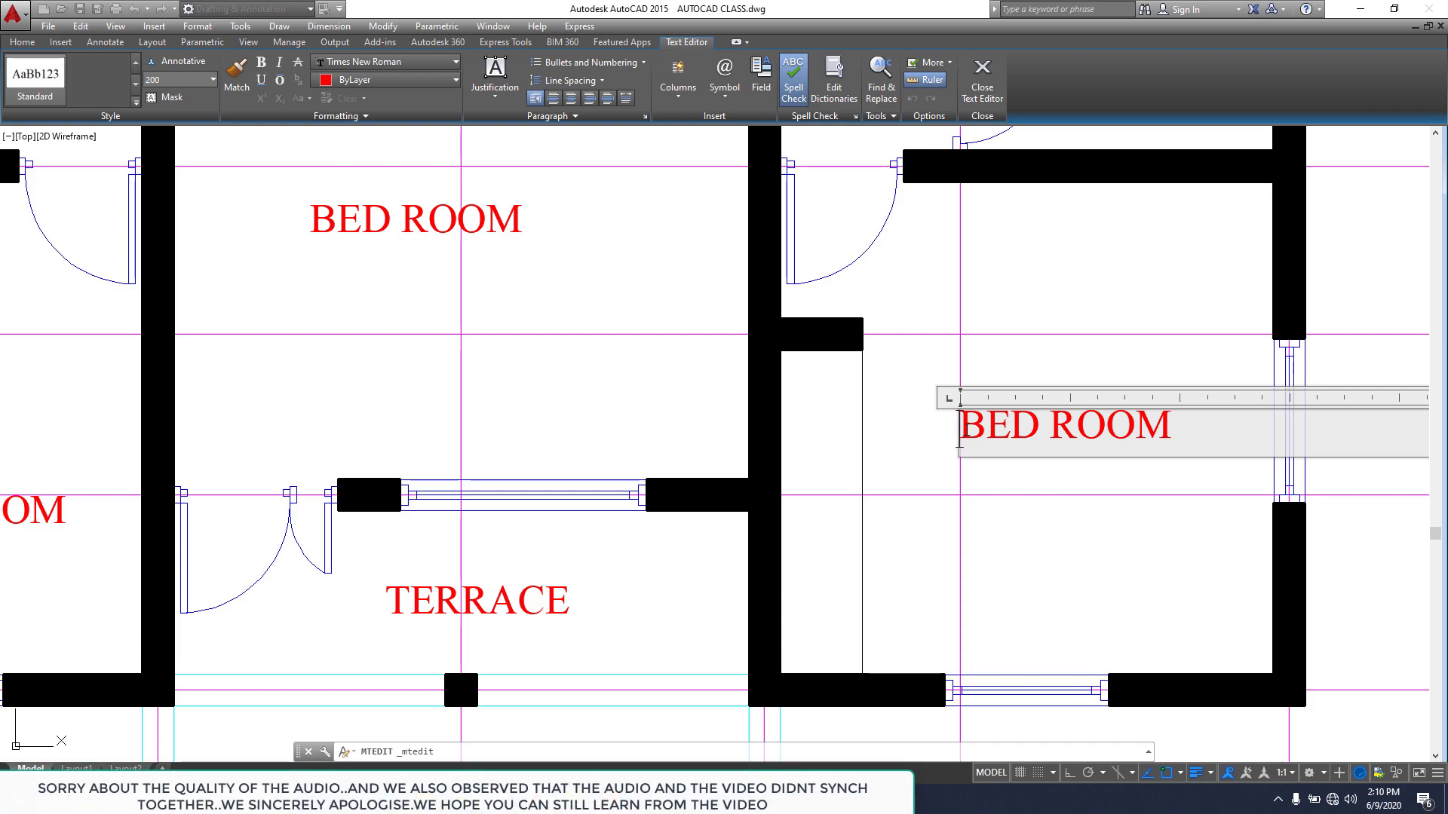
text(MA)
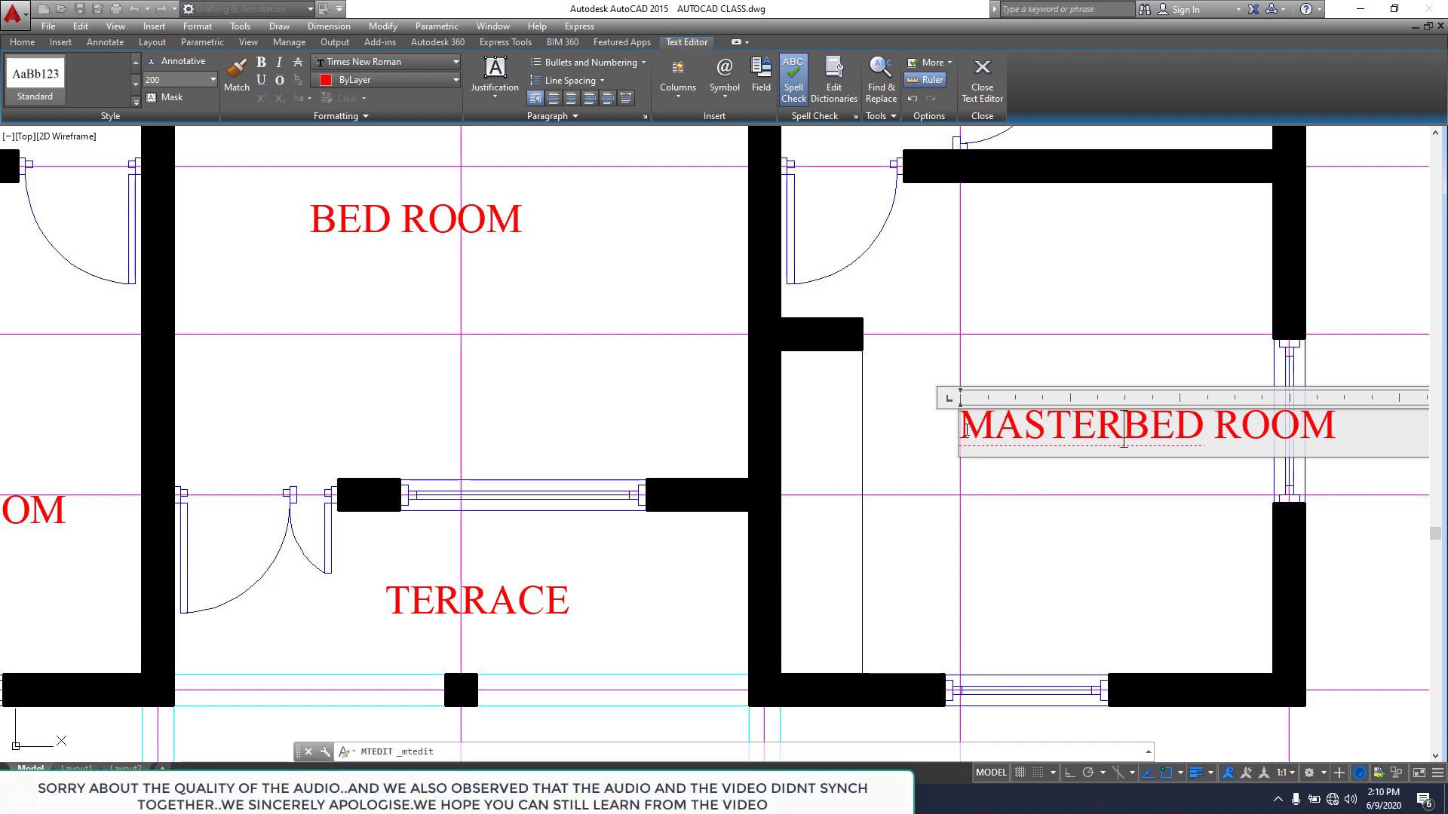
text(STER)
key(Return)
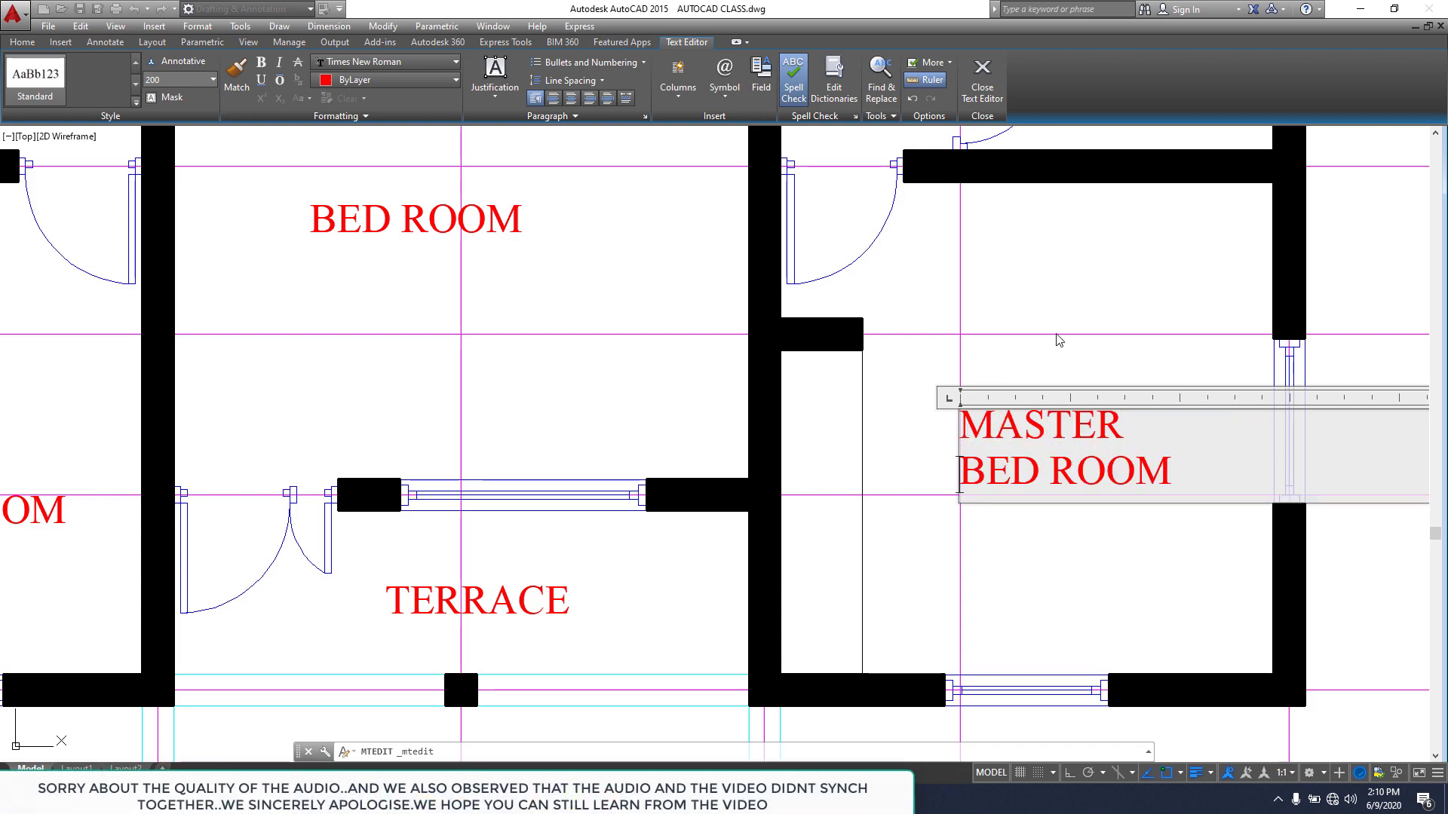
click(1062, 276)
Move the BED ROOM label in the lower-left room up so it sits centrally between grids H and I.
scroll(1027, 481, down, 5)
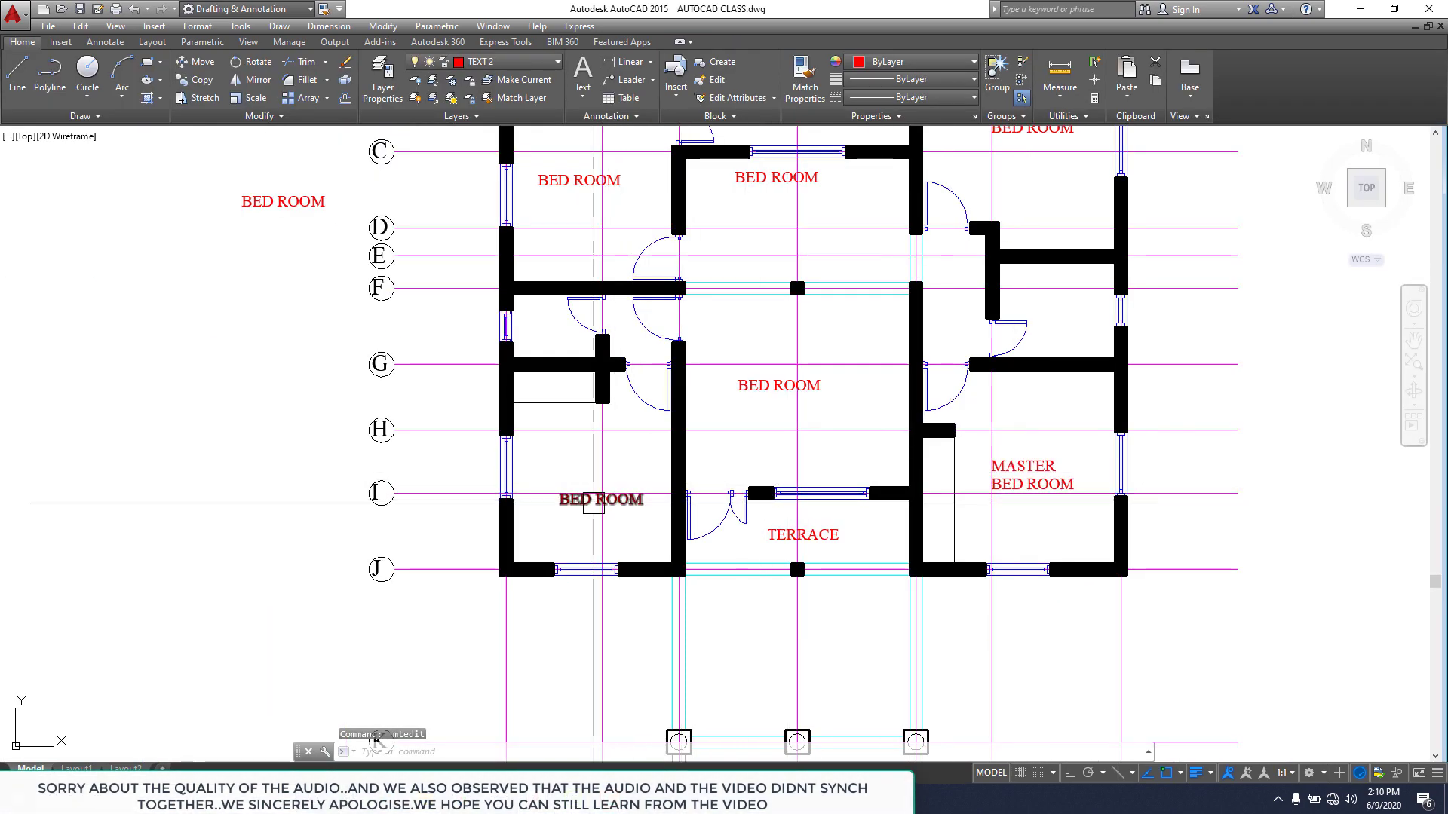
click(596, 498)
click(196, 61)
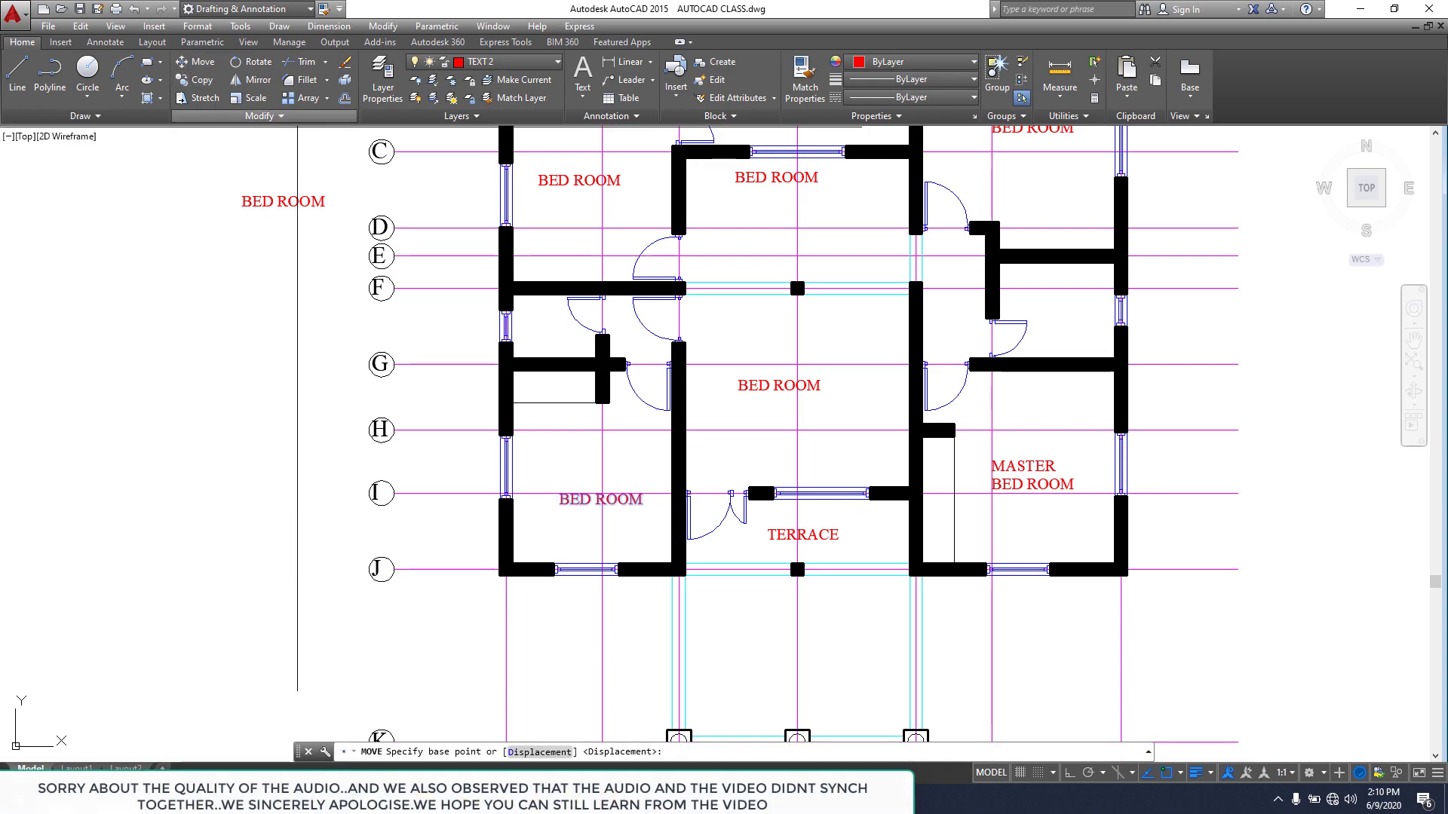
click(603, 354)
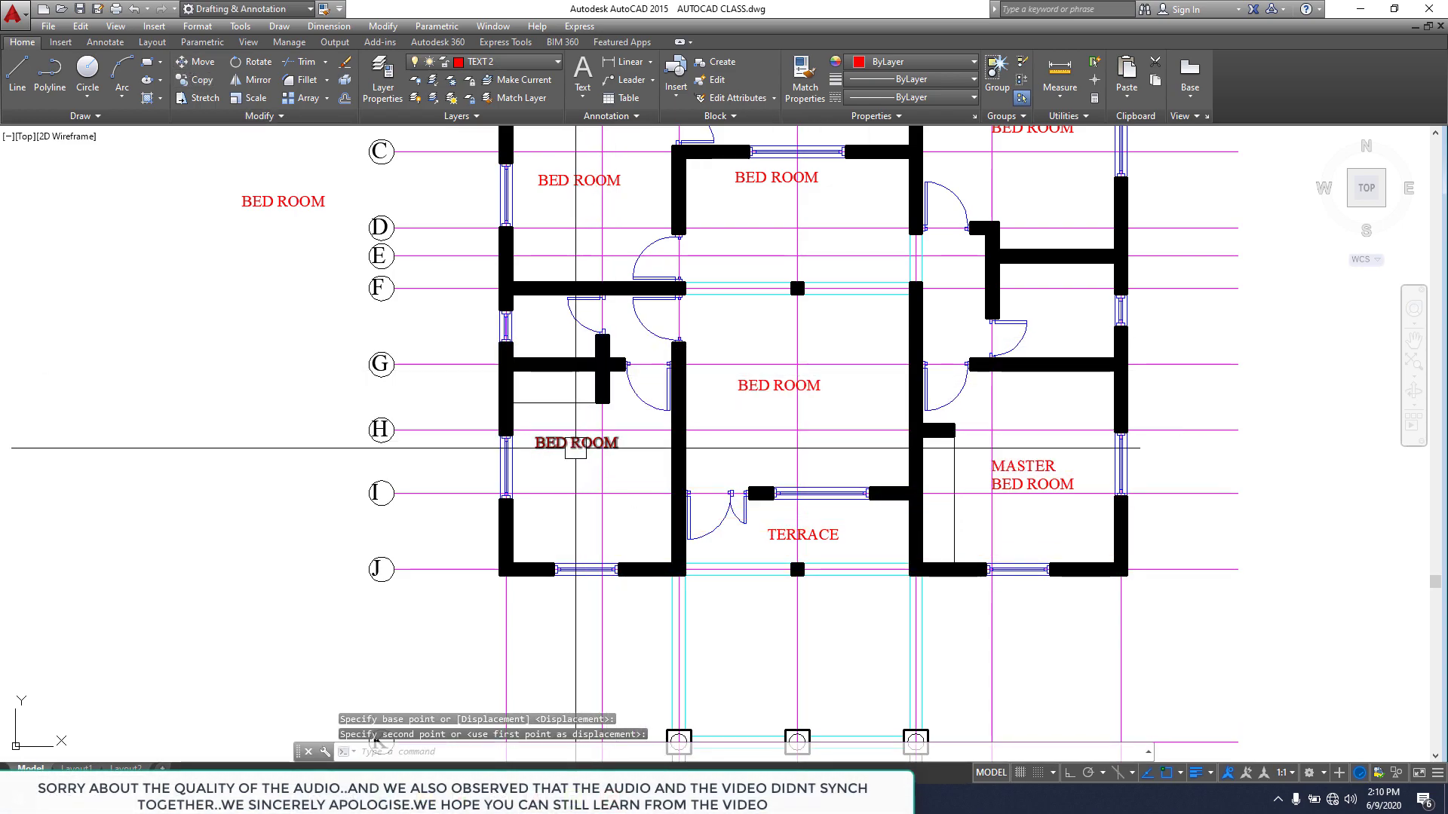
click(563, 443)
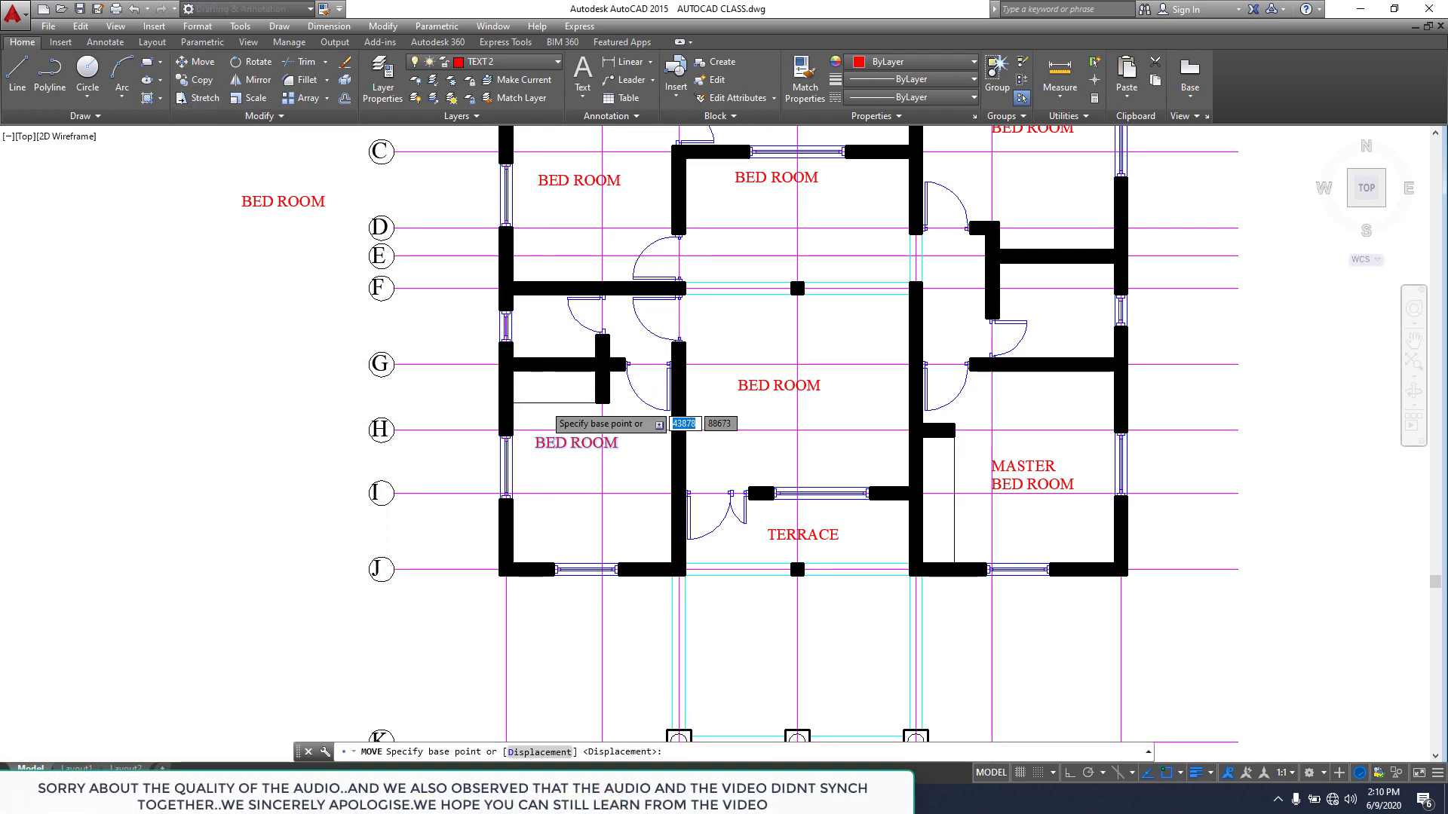
click(570, 444)
scroll(577, 457, up, 8)
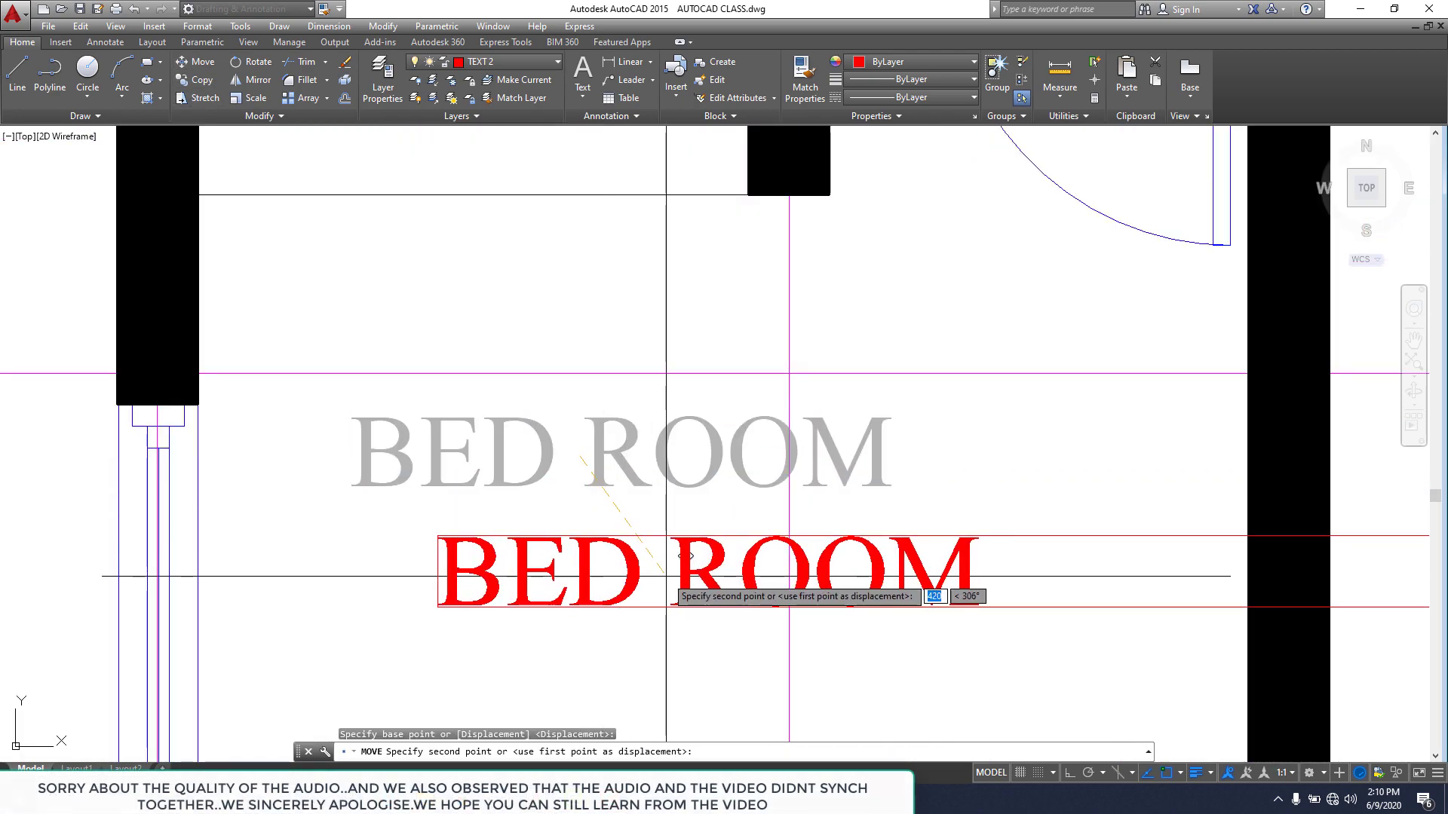
click(676, 571)
Move the BED ROOM label below the window on grid C down to the middle of its space, near grid D.
scroll(676, 571, down, 6)
scroll(638, 533, down, 4)
scroll(540, 277, up, 2)
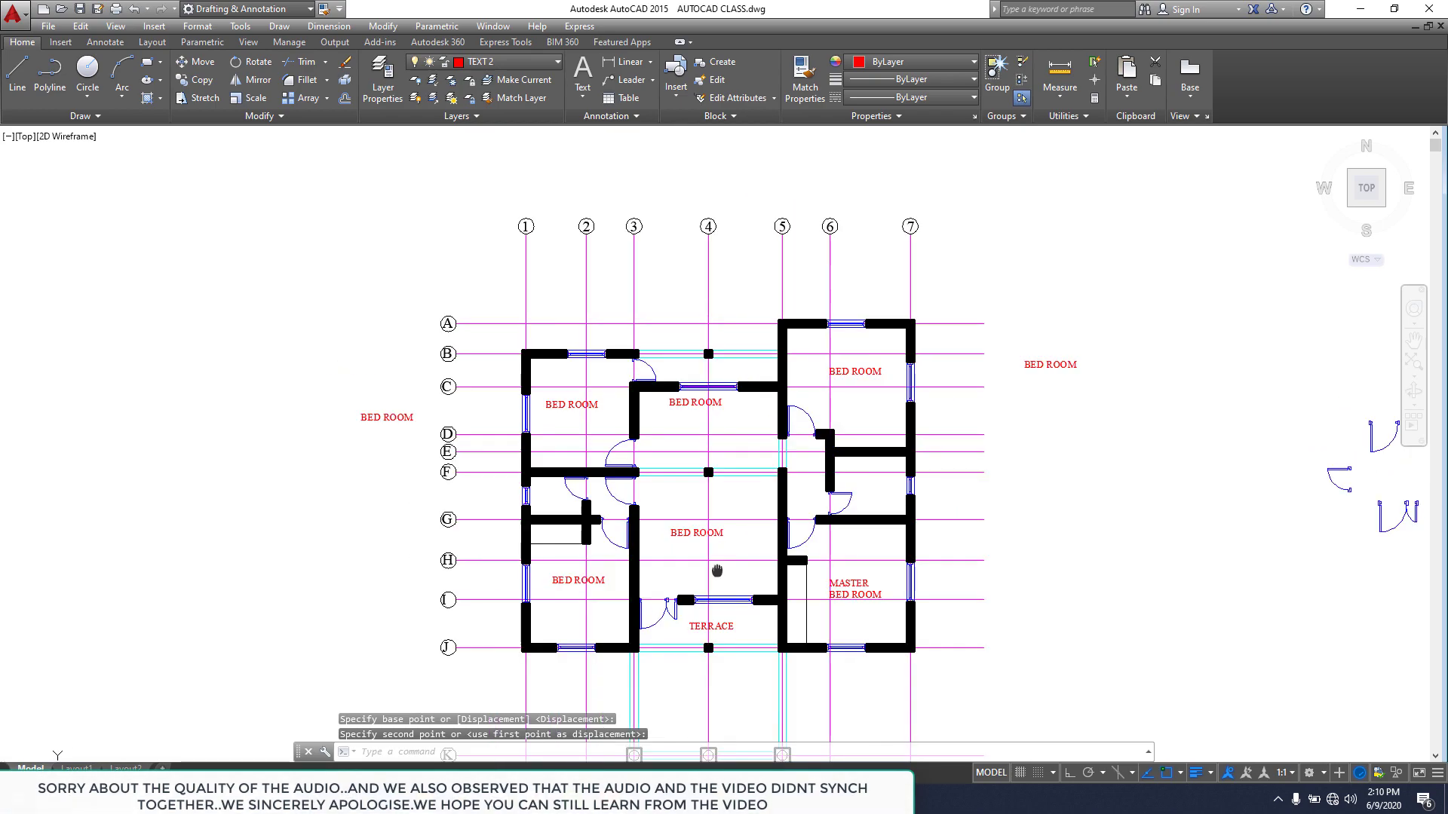
click(717, 393)
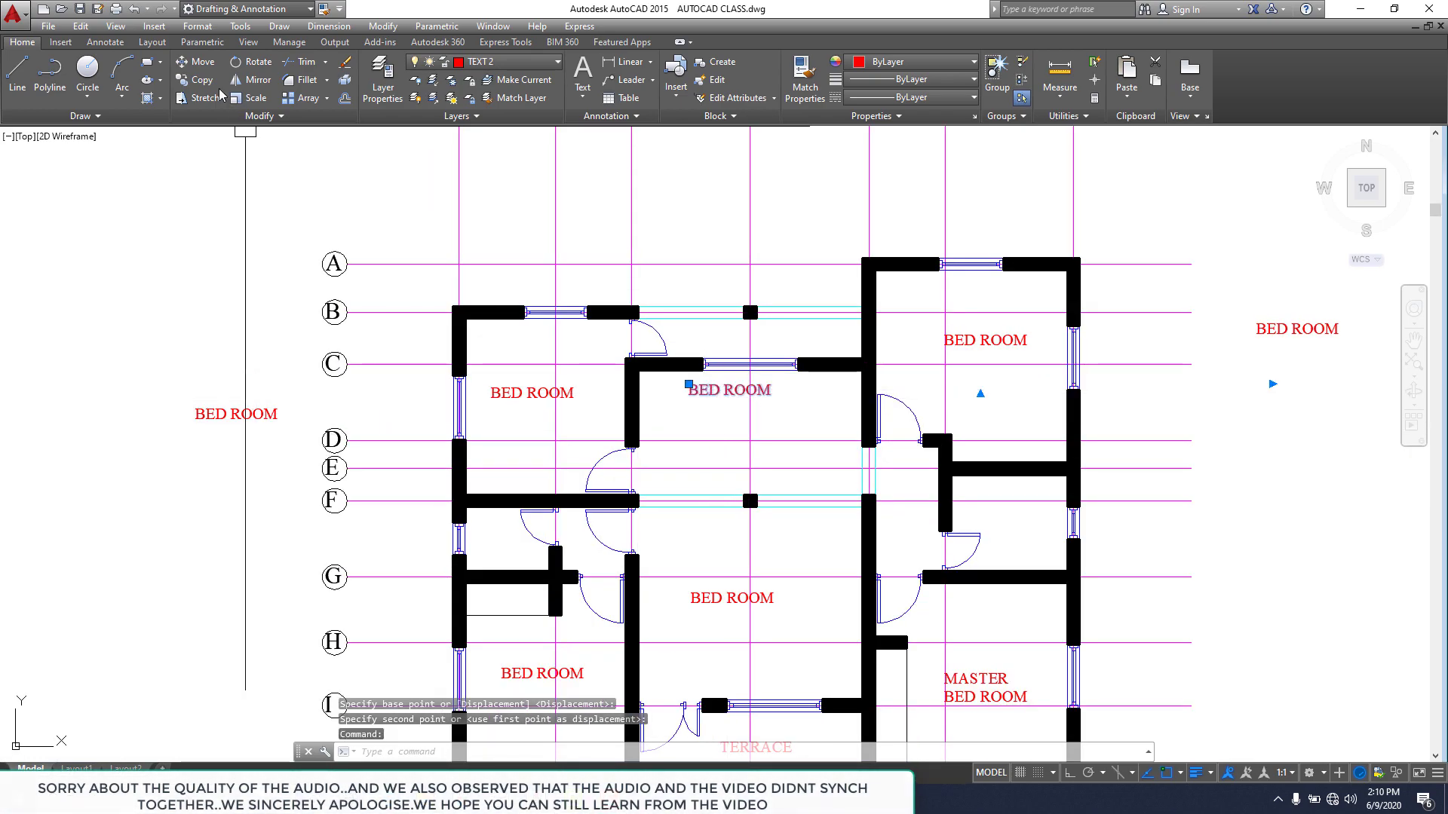
click(202, 62)
click(721, 397)
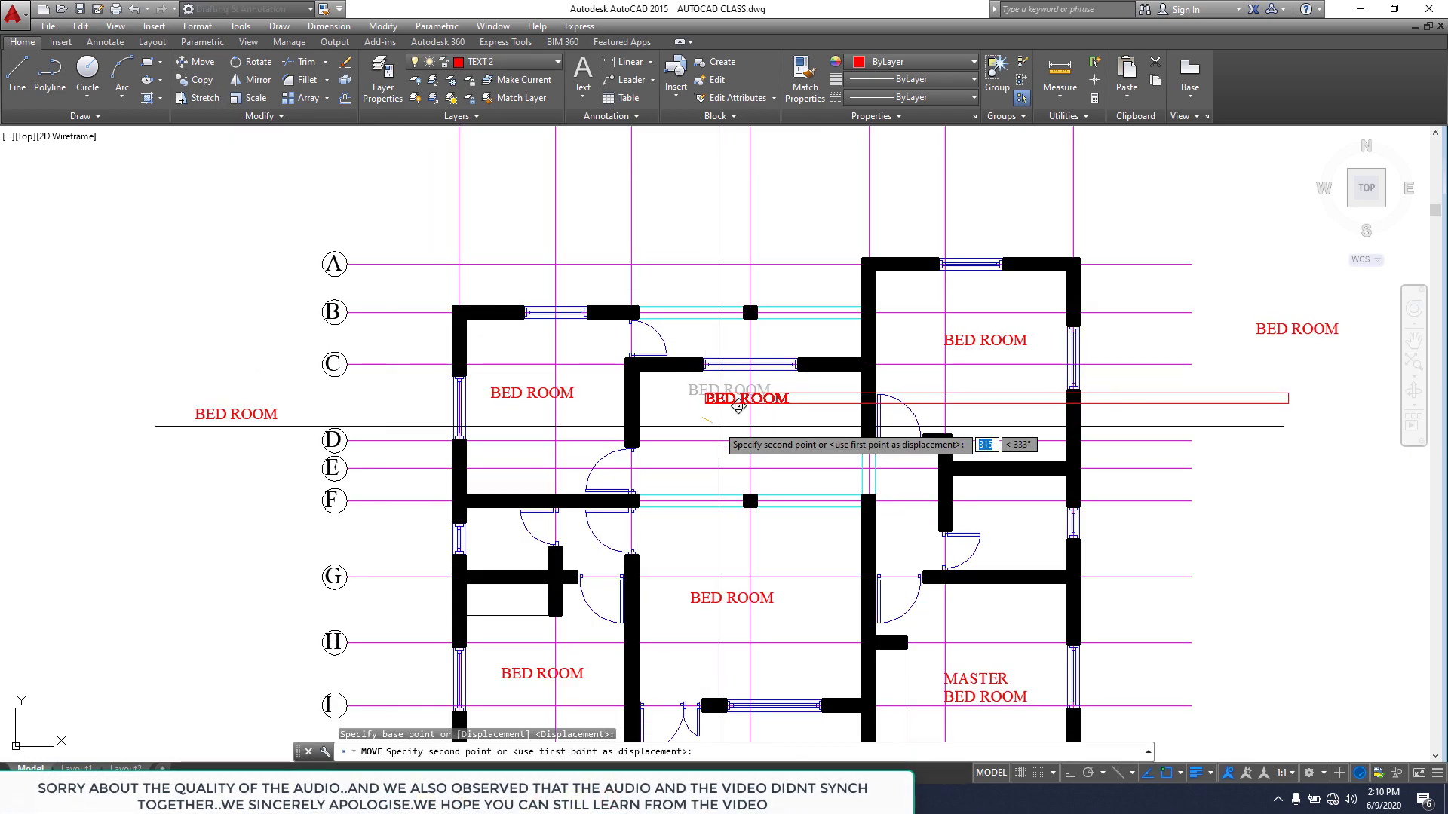
click(702, 428)
Change the BED ROOM label in the central space between grids C and D to DINNING.
scroll(686, 429, up, 5)
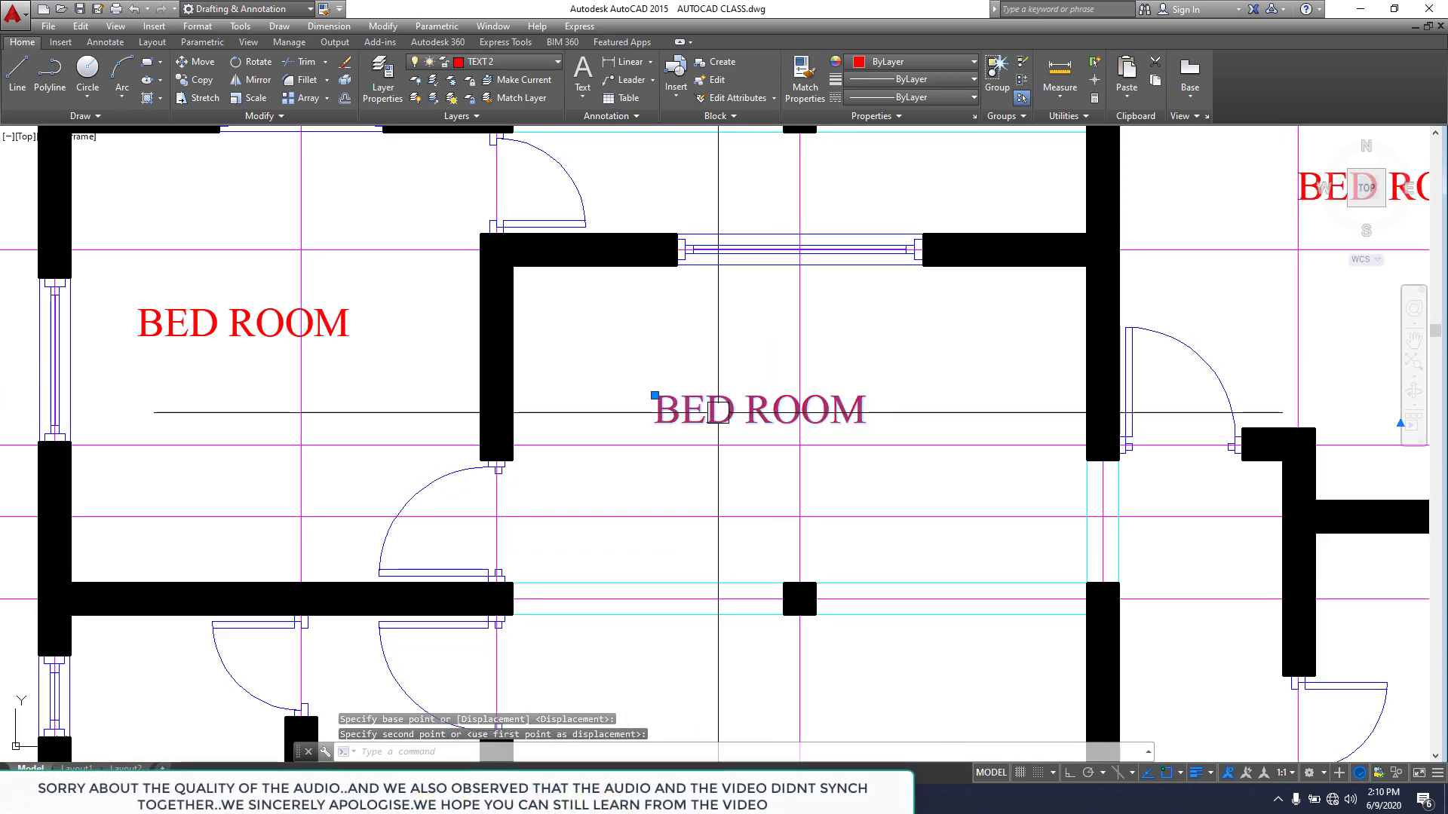
double_click(767, 421)
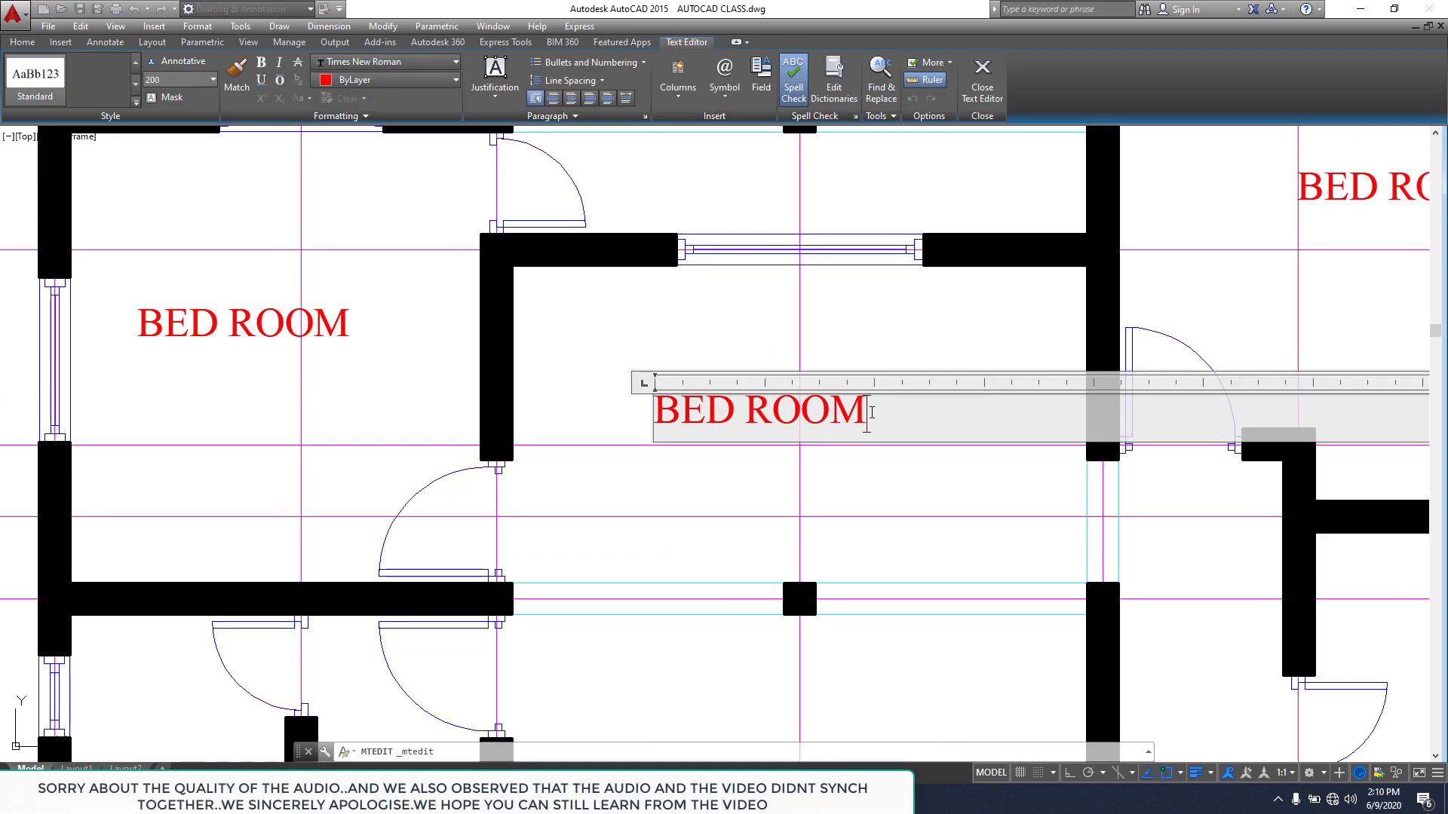
key(BackSpace)
key(BackSpace)
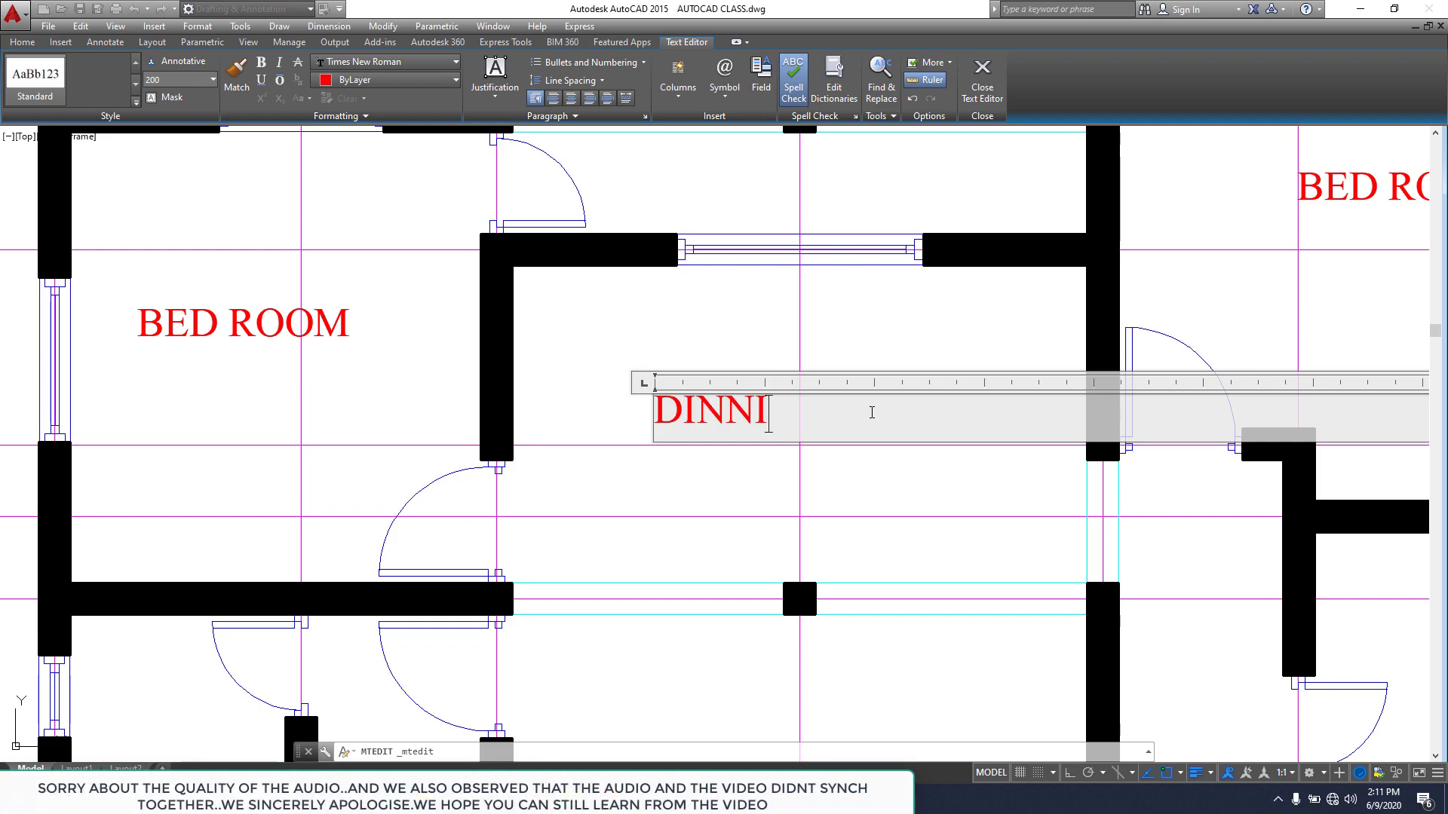
click(781, 328)
Change the BED ROOM label in the large central room between grids G and H to LIVING ROOM.
scroll(754, 325, down, 4)
scroll(829, 452, up, 6)
double_click(743, 400)
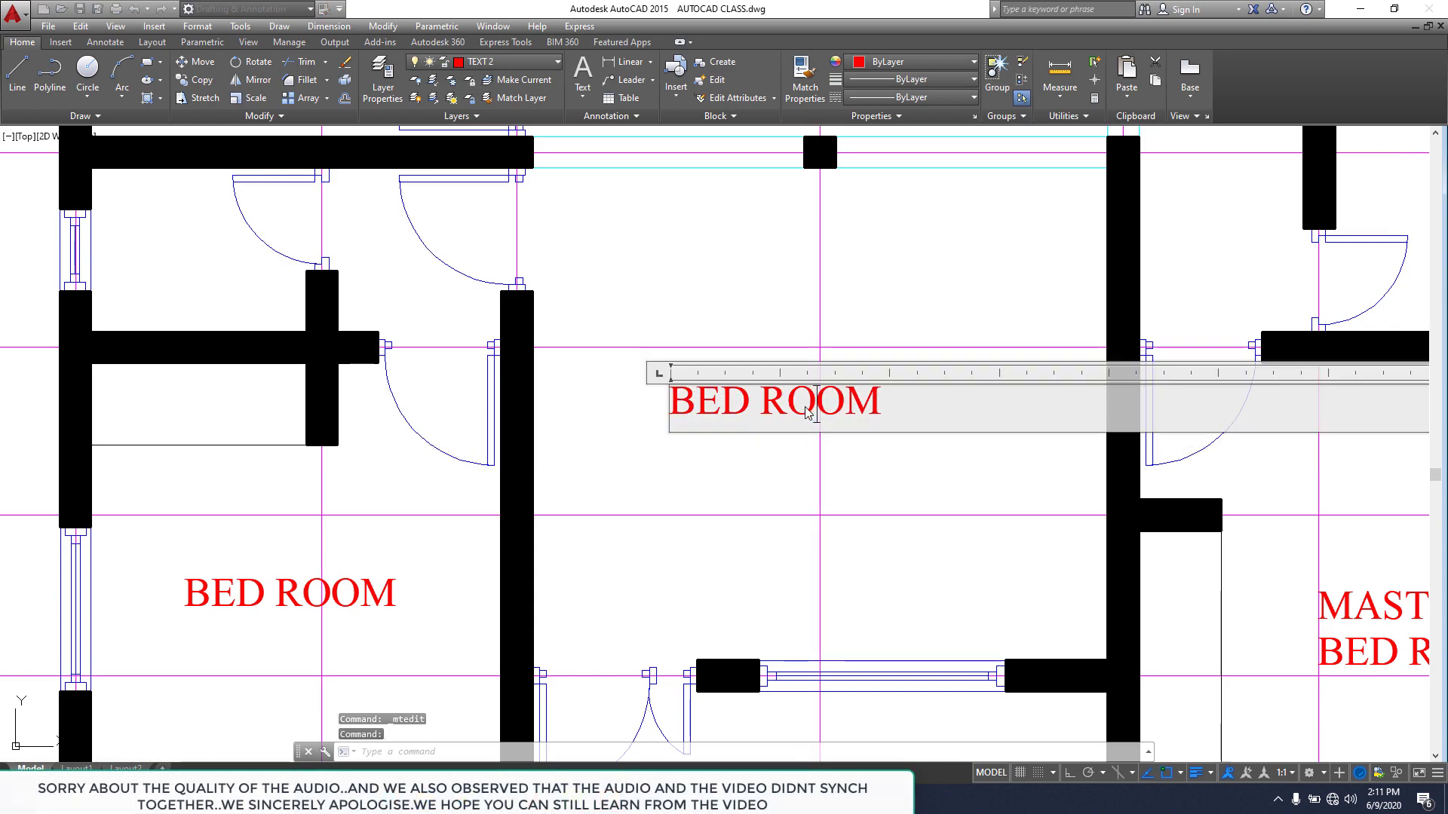
key(BackSpace)
key(BackSpace)
key(BackSpace)
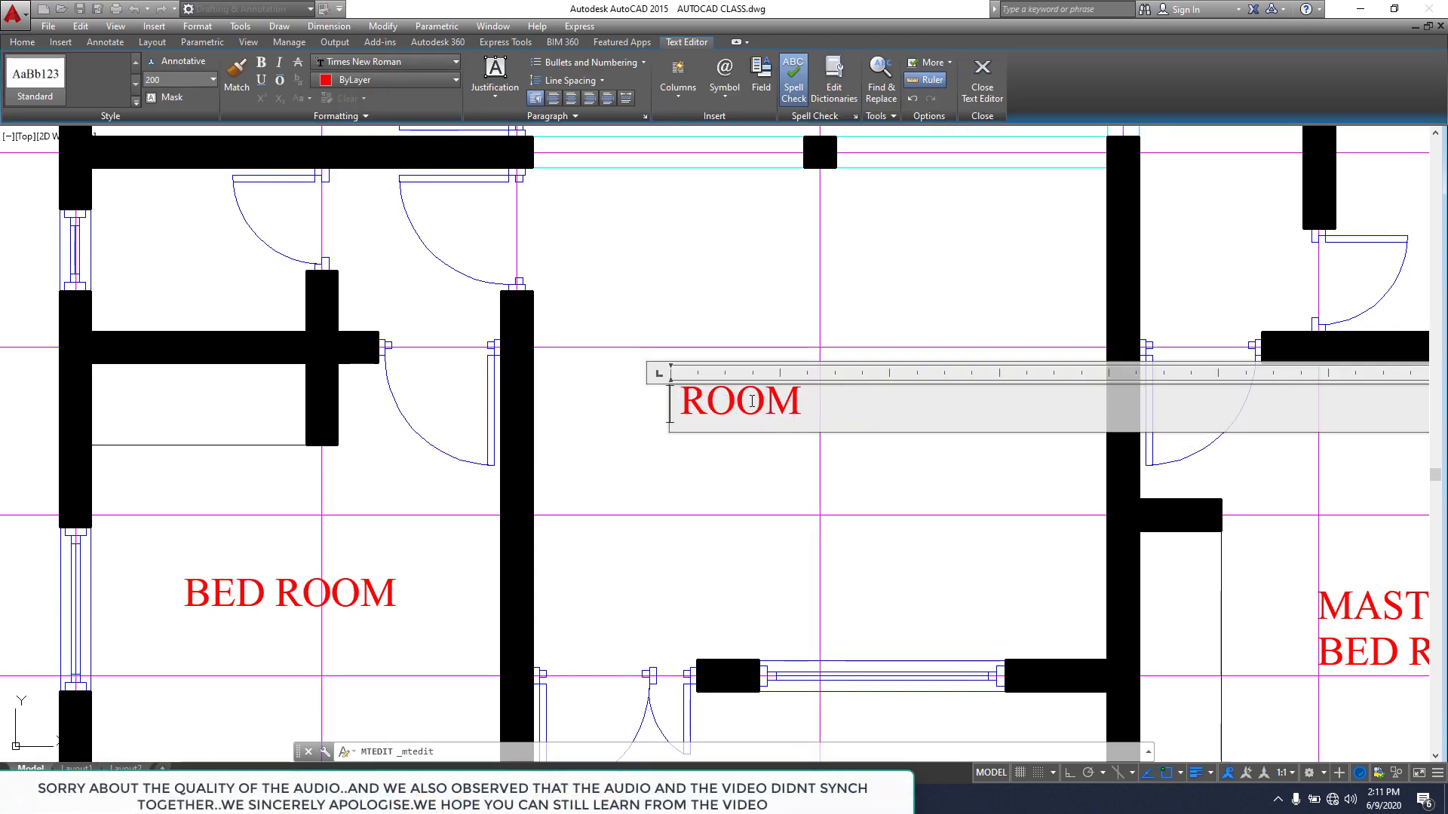
text(LIVI )
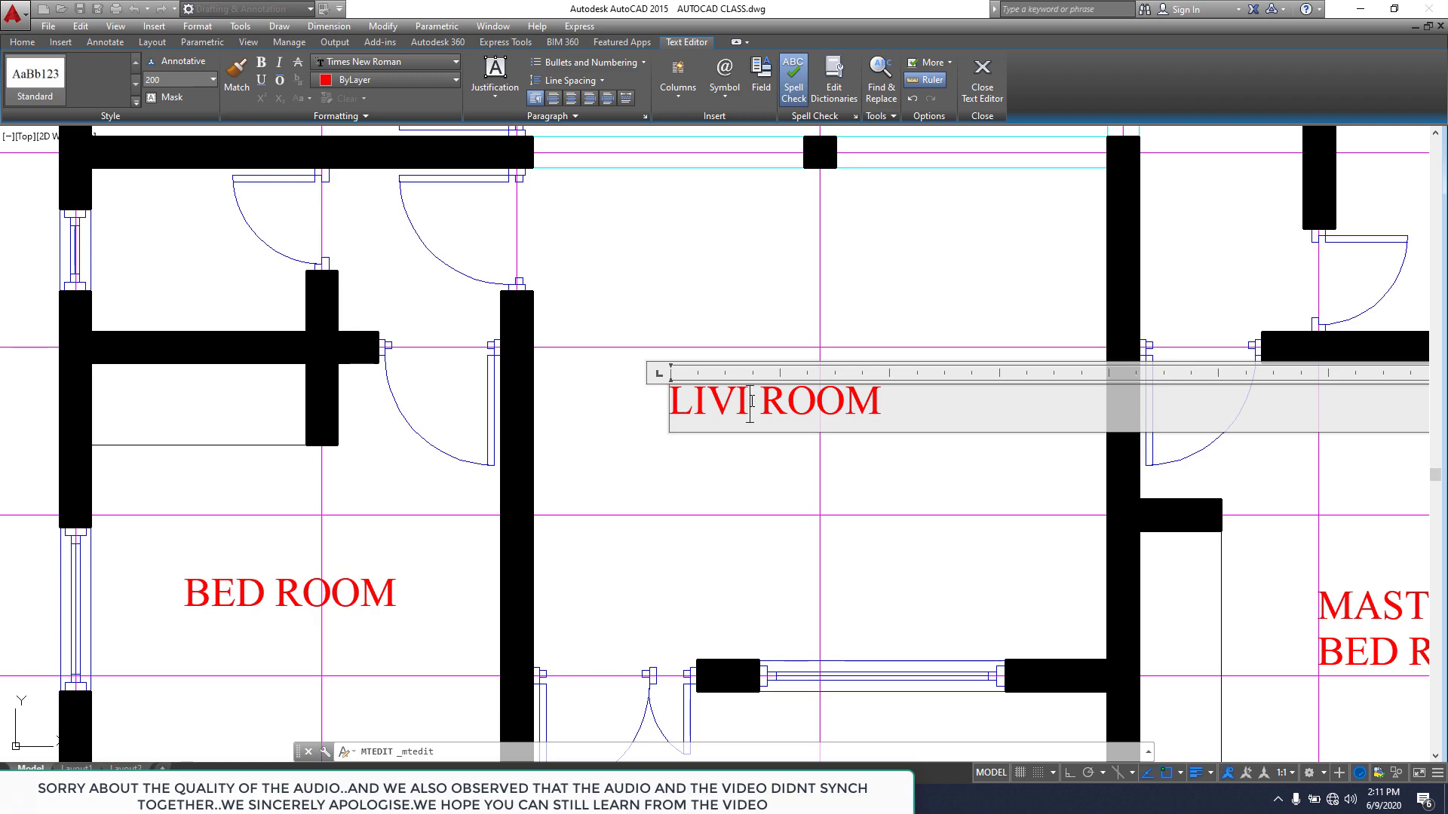
text(NG)
click(731, 491)
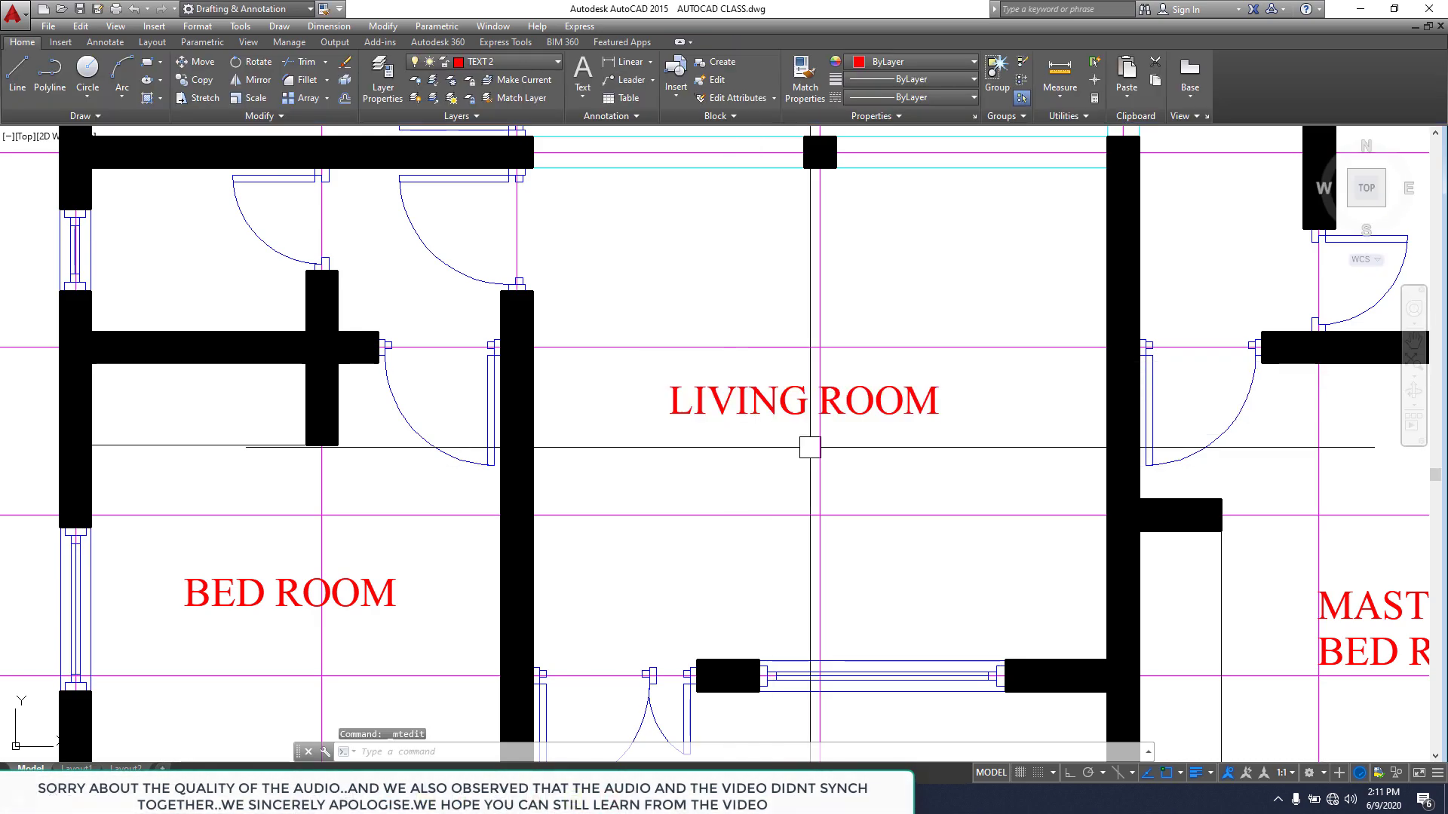
Copy the lower-left room's BED ROOM label into the small room between grids F and G above it.
scroll(826, 440, down, 6)
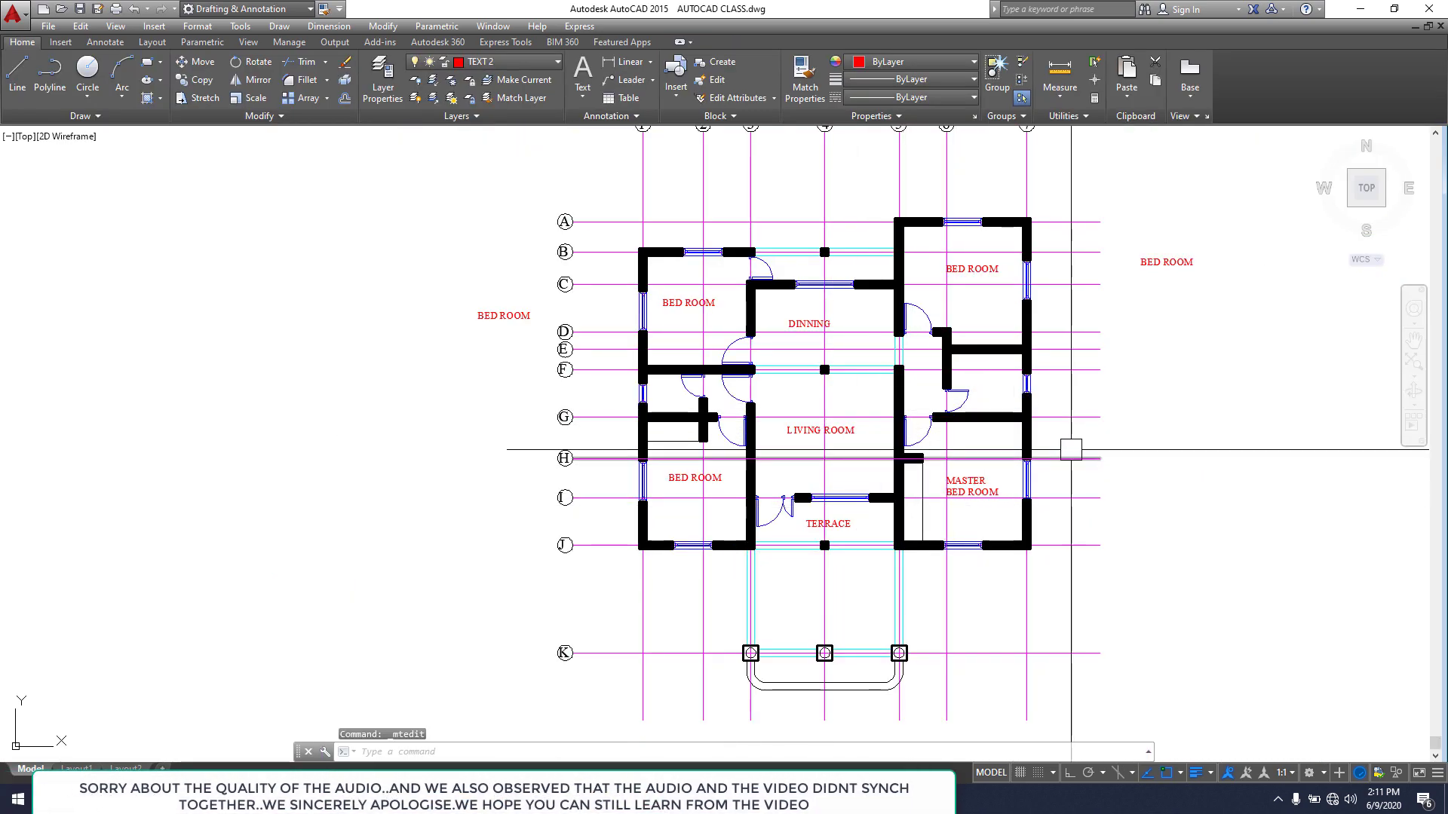
scroll(1006, 405, up, 5)
scroll(919, 410, down, 5)
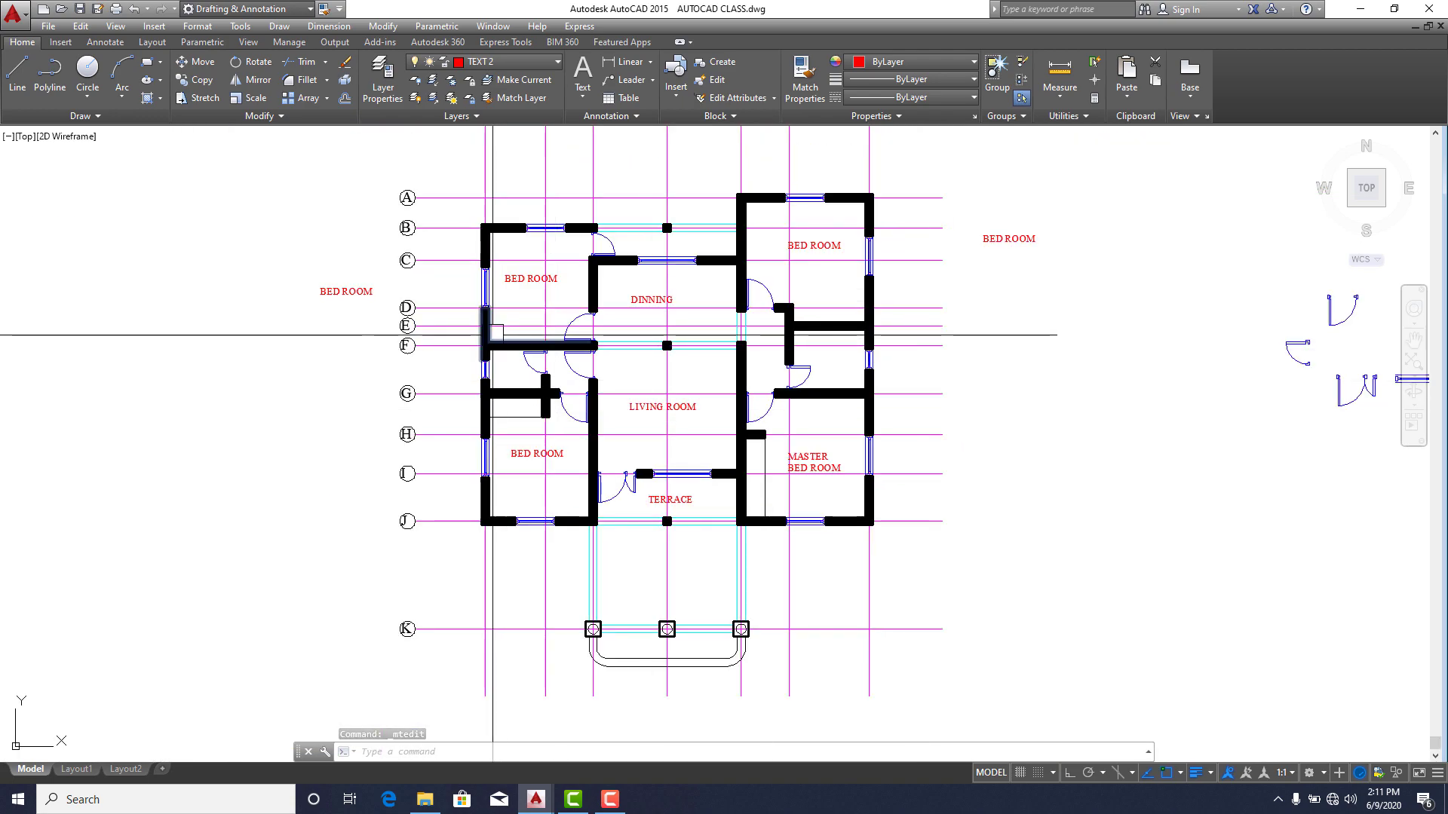
scroll(544, 463, up, 3)
click(537, 453)
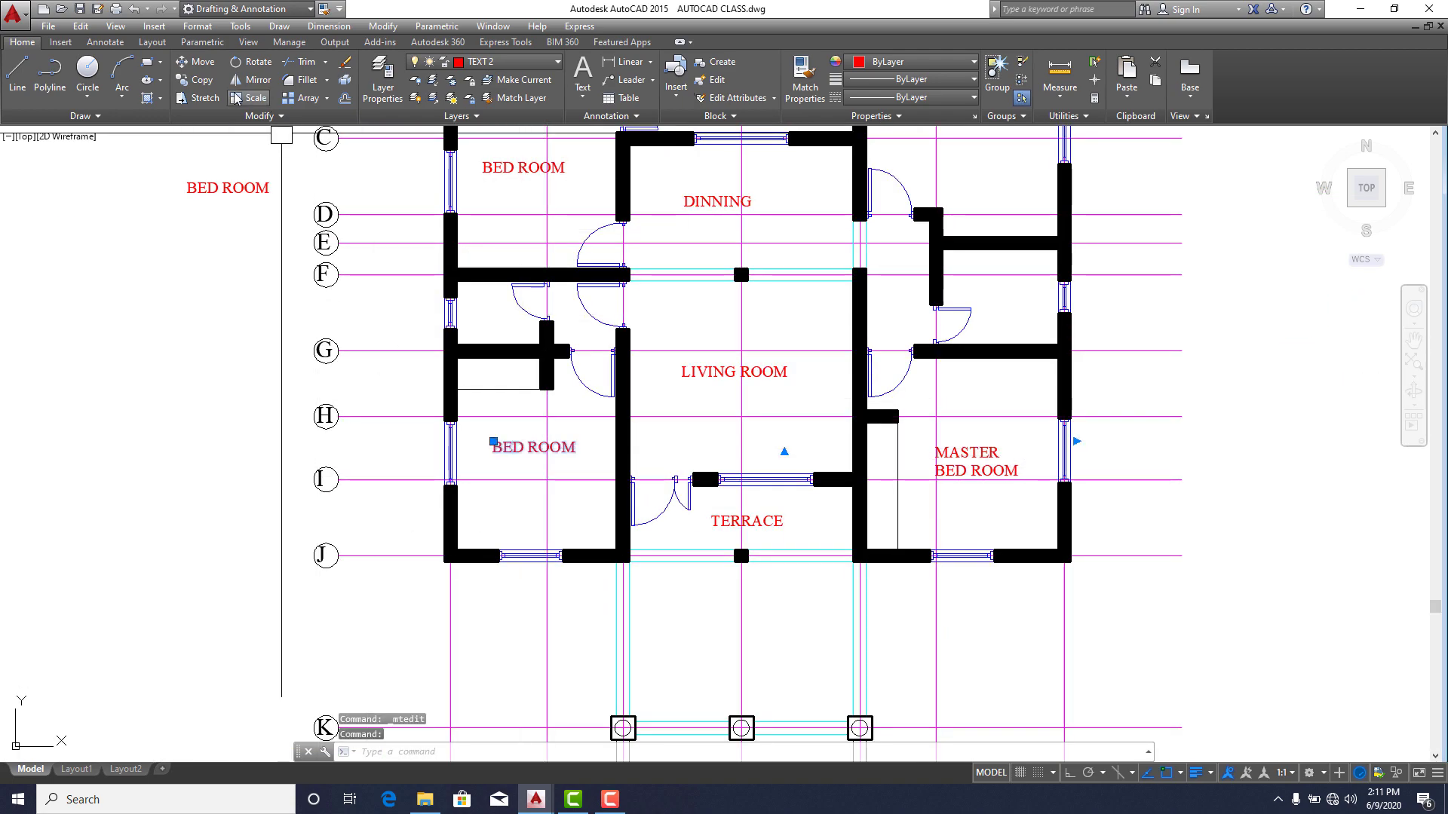
click(198, 80)
click(530, 436)
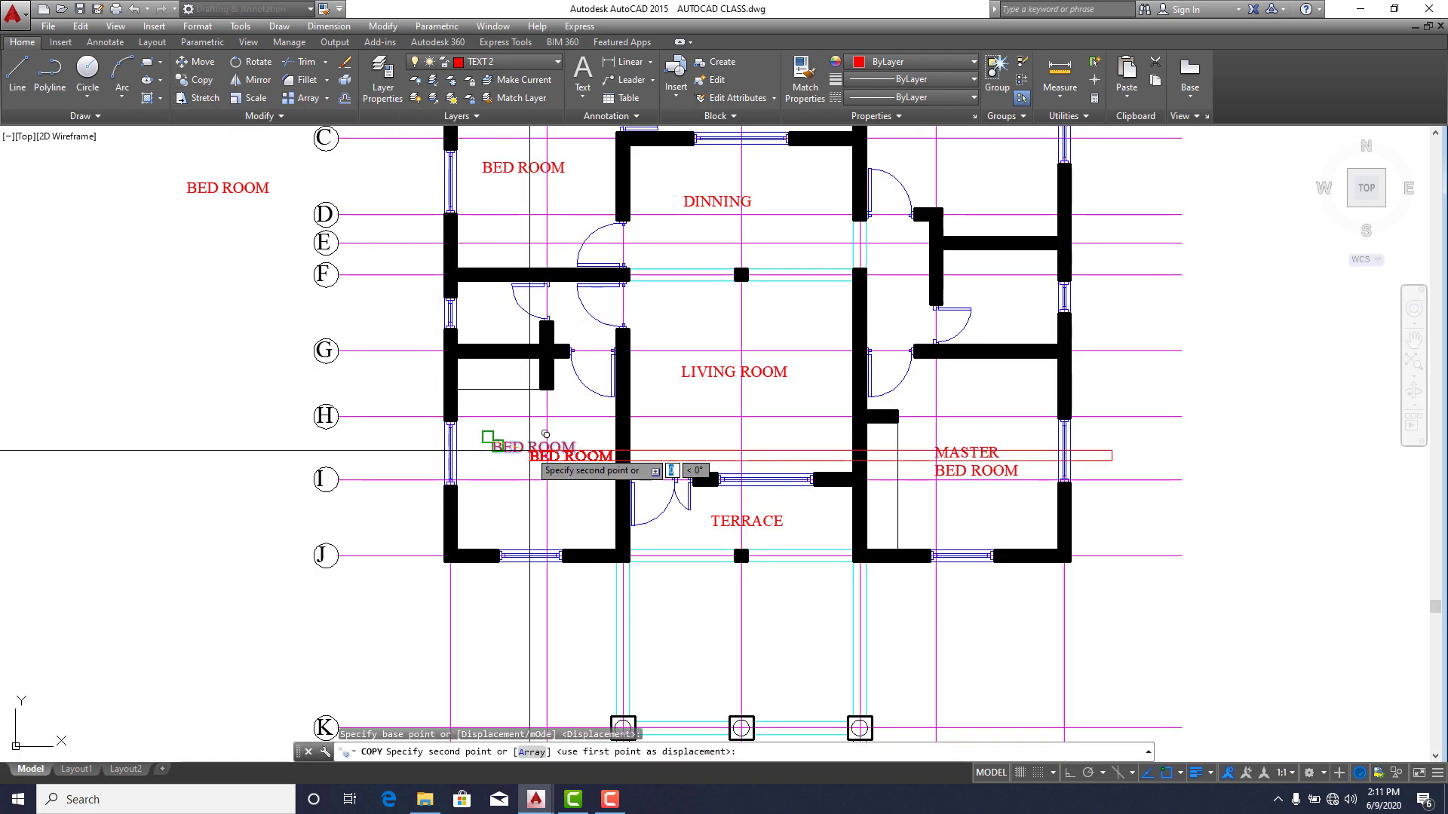
scroll(476, 318, up, 6)
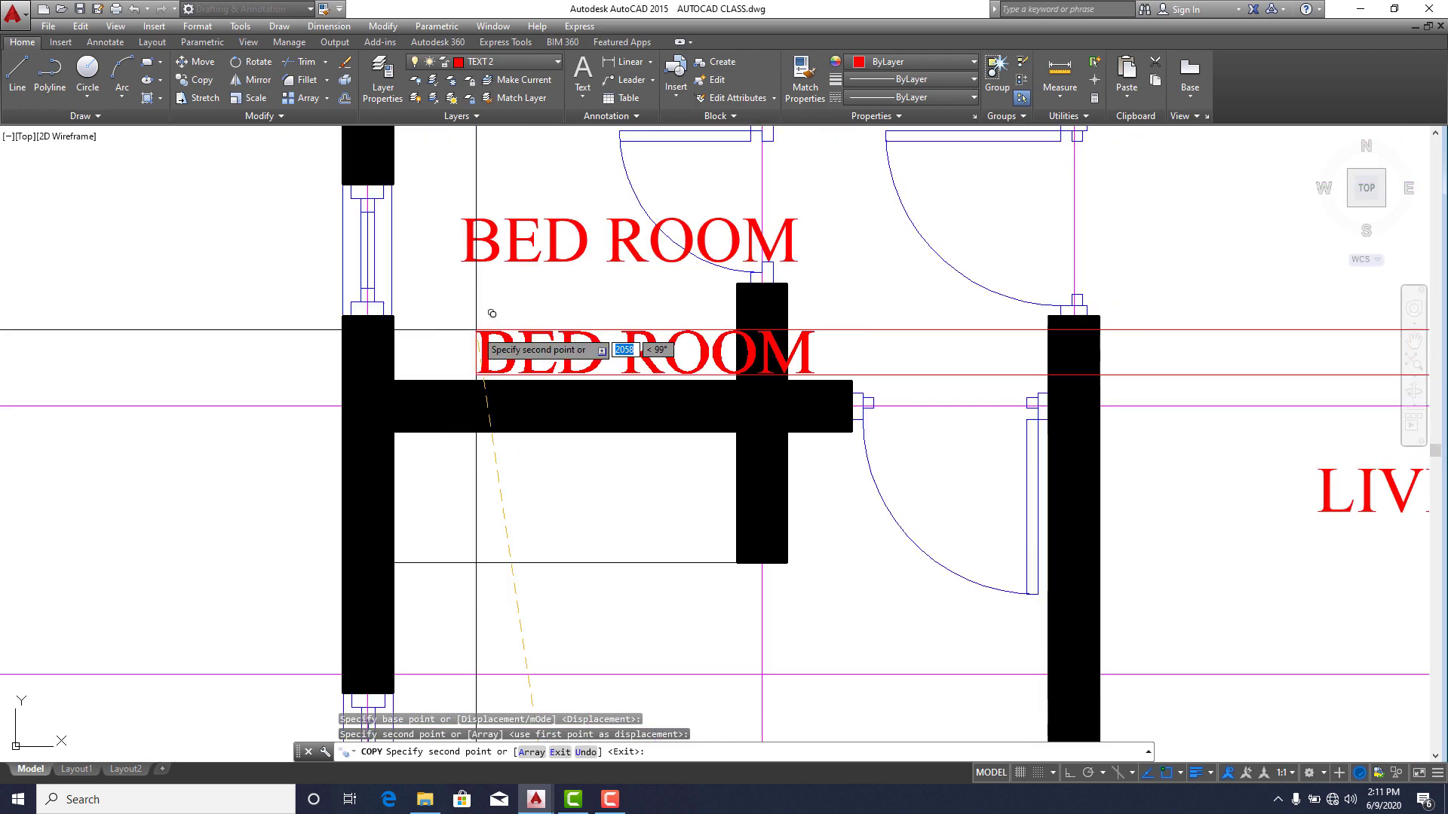
key(Escape)
Change the copied label in the small left-hand room between grids F and G to TOI.
double_click(754, 245)
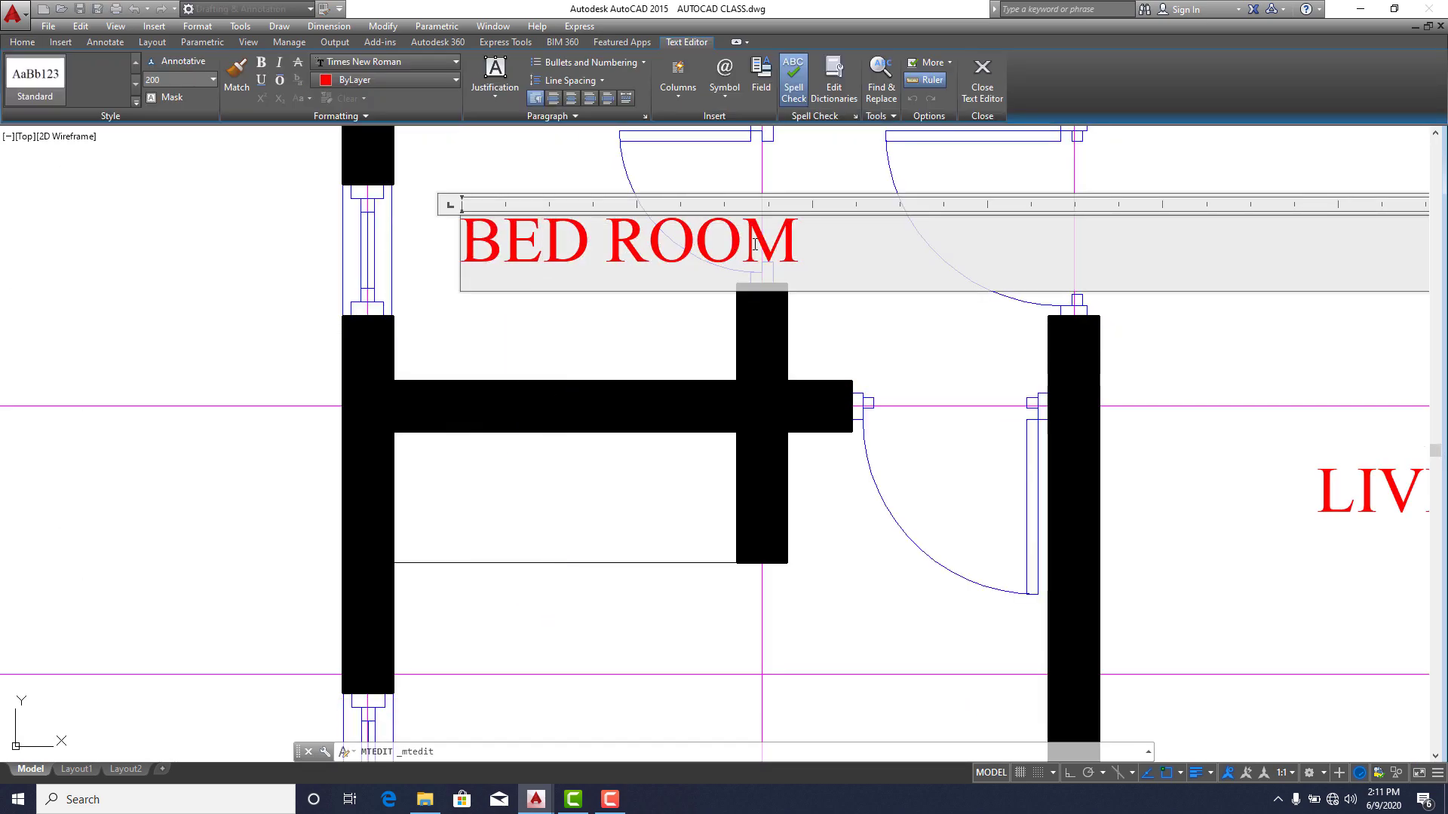
key(BackSpace)
key(BackSpace)
key(BackSpace)
key(BackSpace)
key(BackSpace)
key(BackSpace)
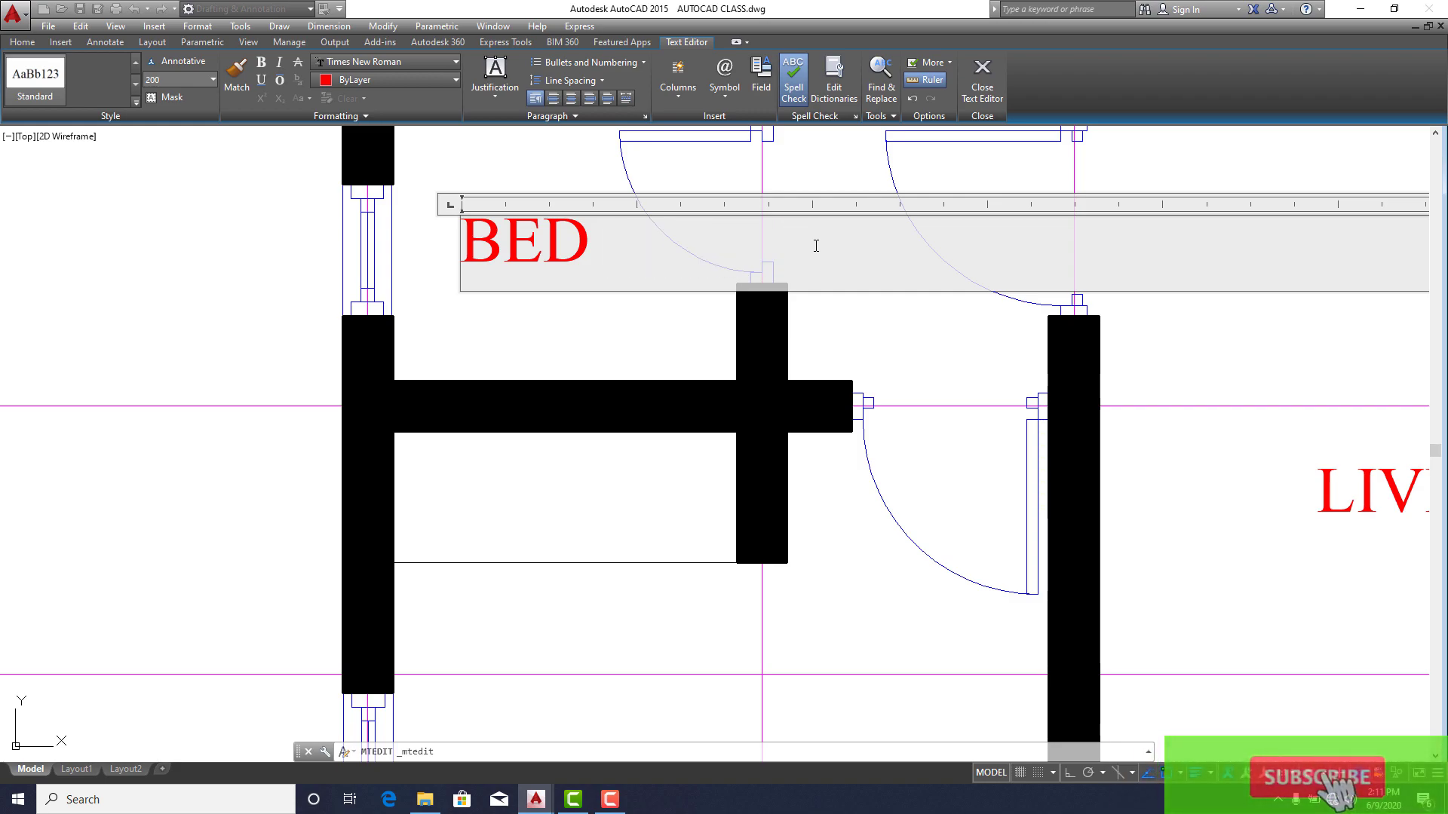
key(BackSpace)
key(BackSpace)
text(TOI.)
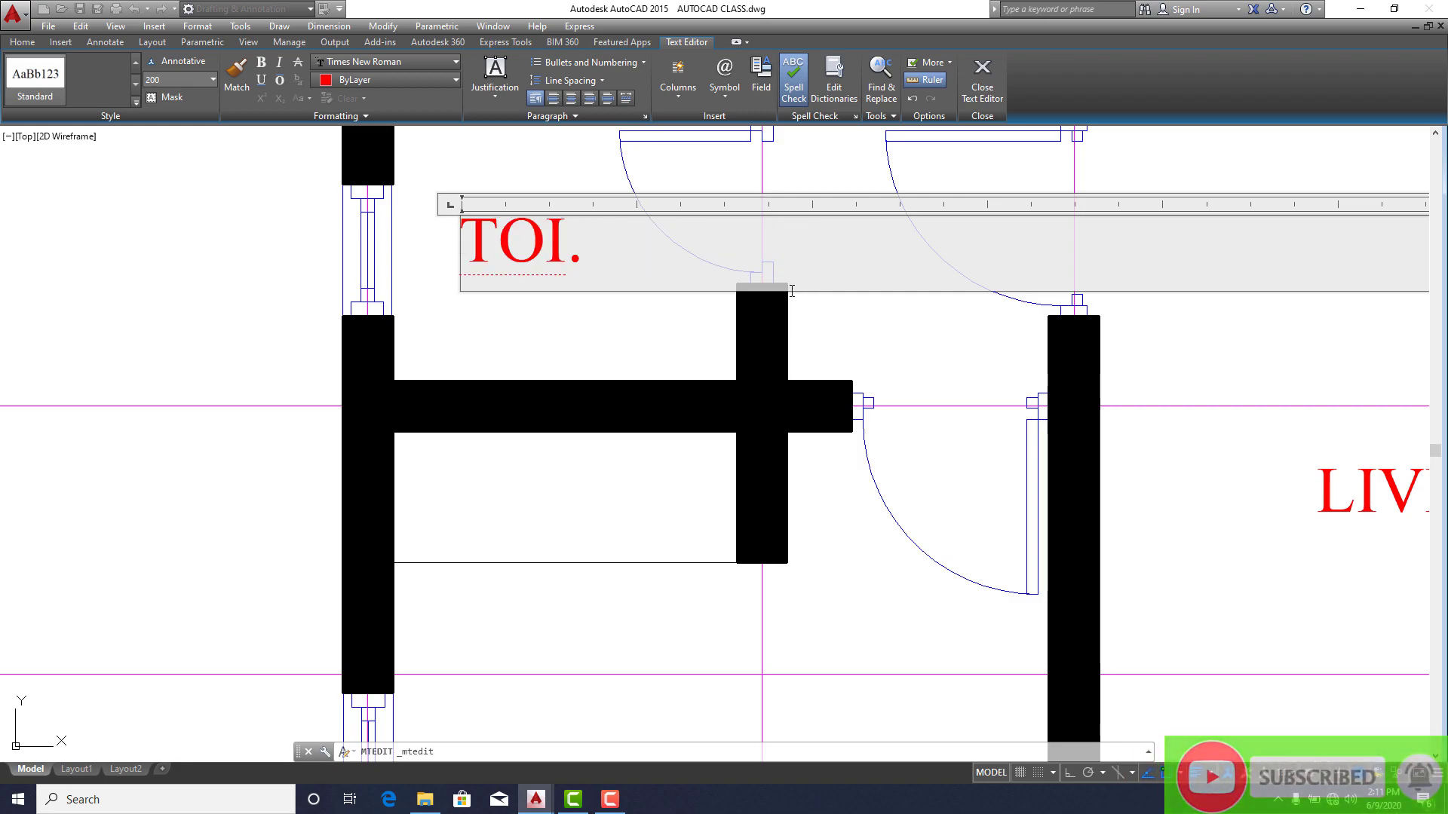
click(677, 325)
Copy the TOI. label into the small room above the master bedroom, between grids E and G.
click(520, 241)
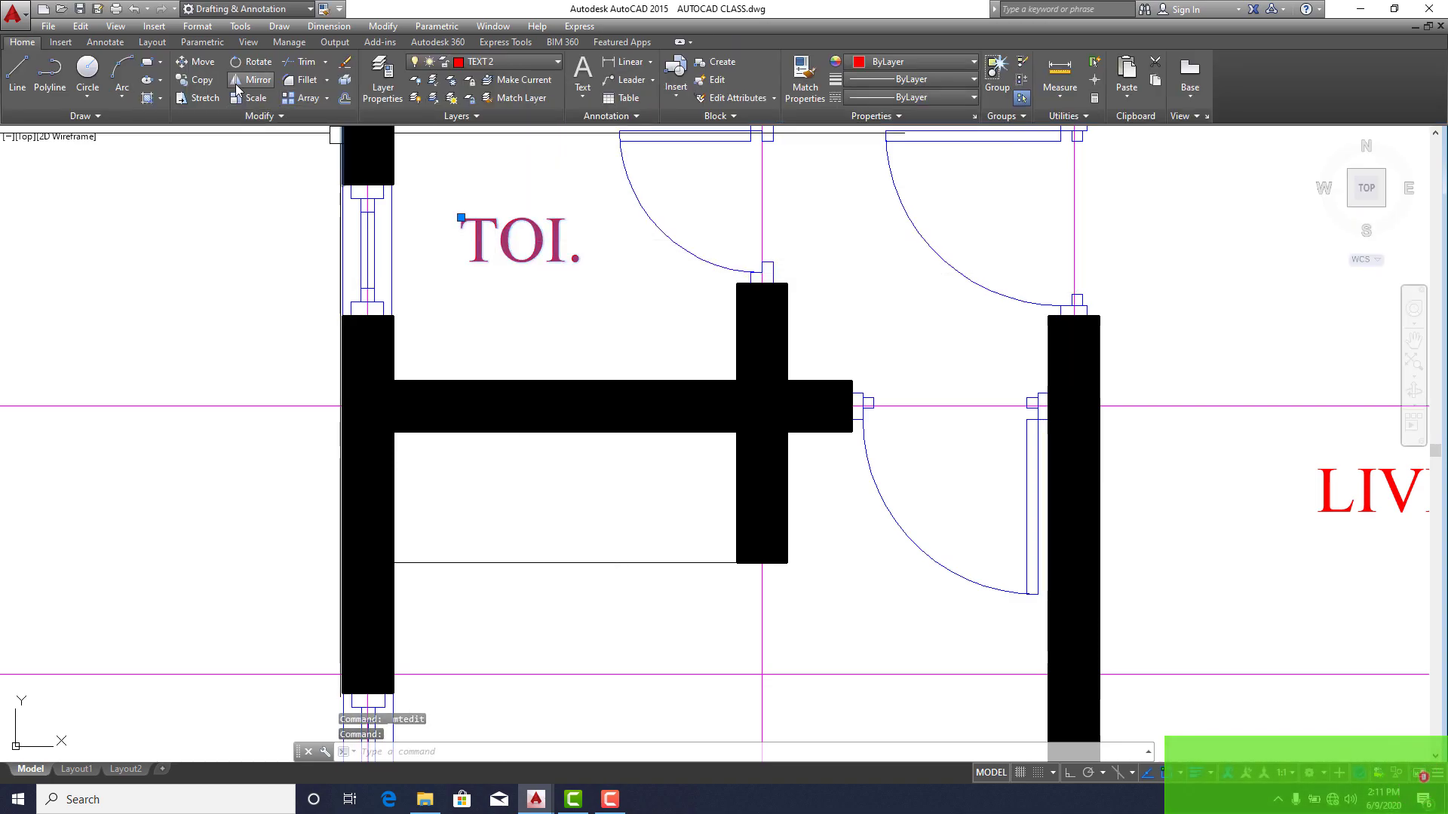
click(198, 80)
click(555, 215)
scroll(573, 377, down, 5)
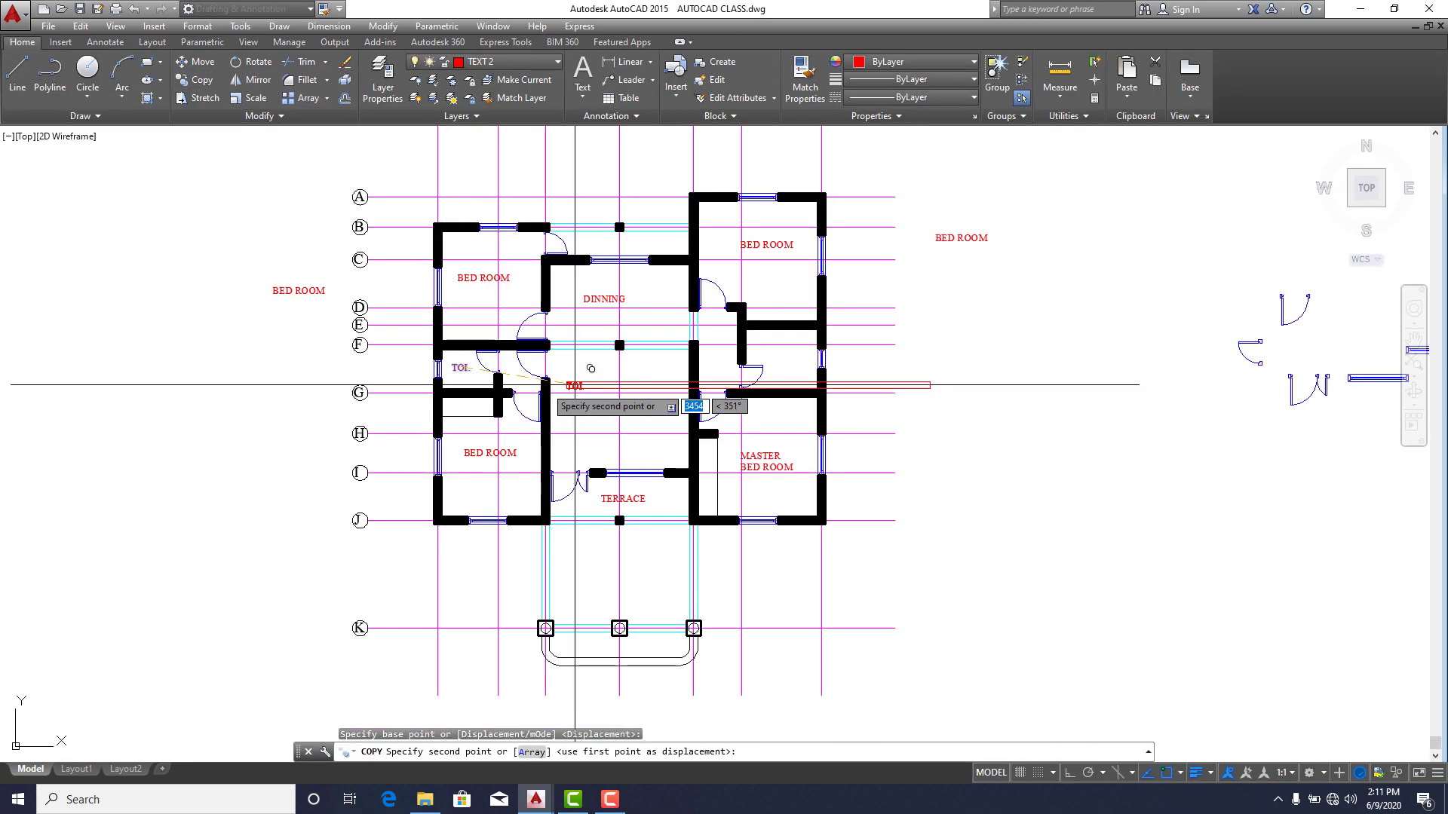
scroll(811, 339, up, 4)
click(798, 347)
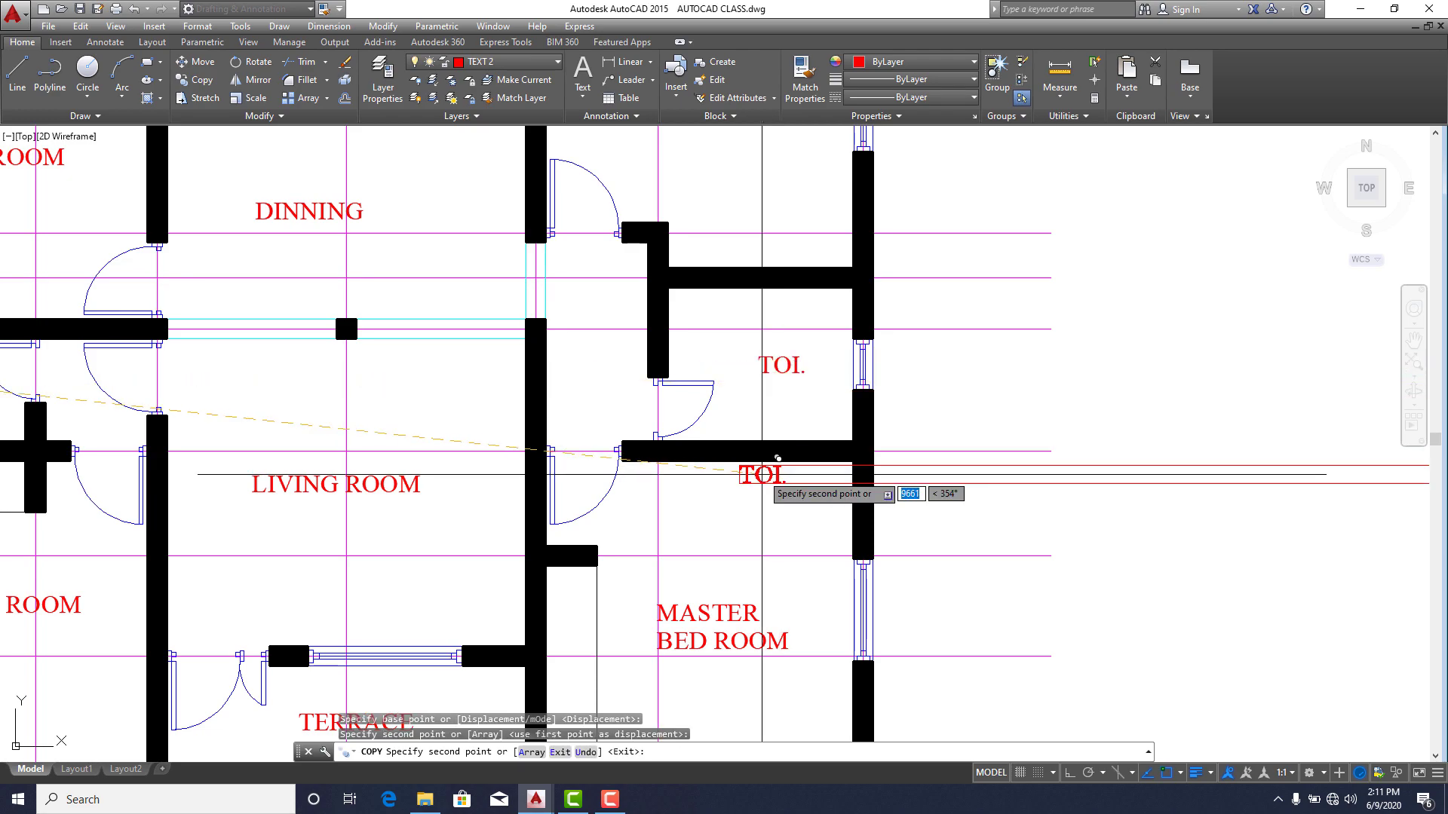
key(Return)
key(Escape)
Change the spare BED ROOM label outside the plan's east wall to LOBBY.
scroll(700, 358, down, 4)
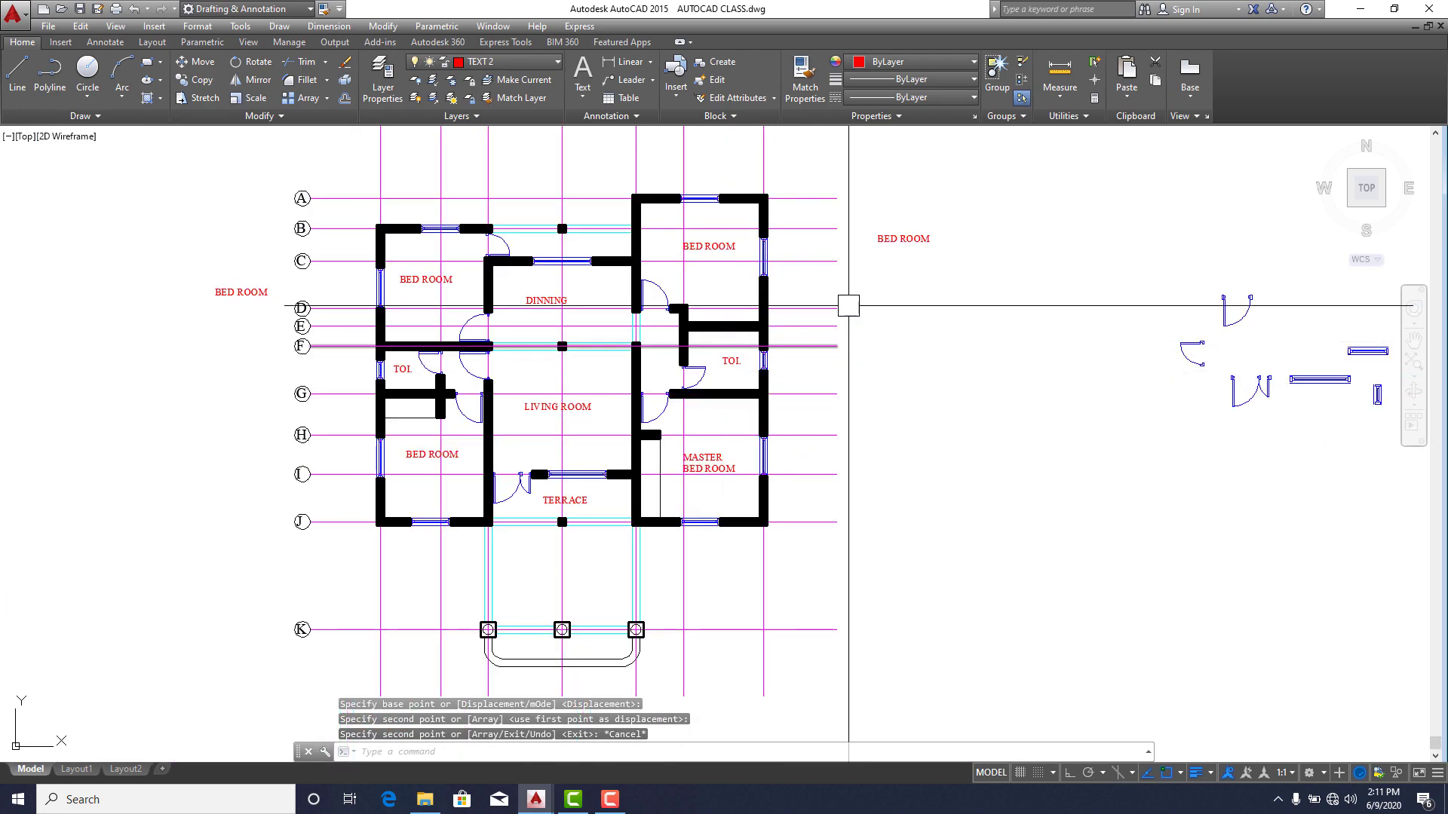
scroll(921, 240, up, 5)
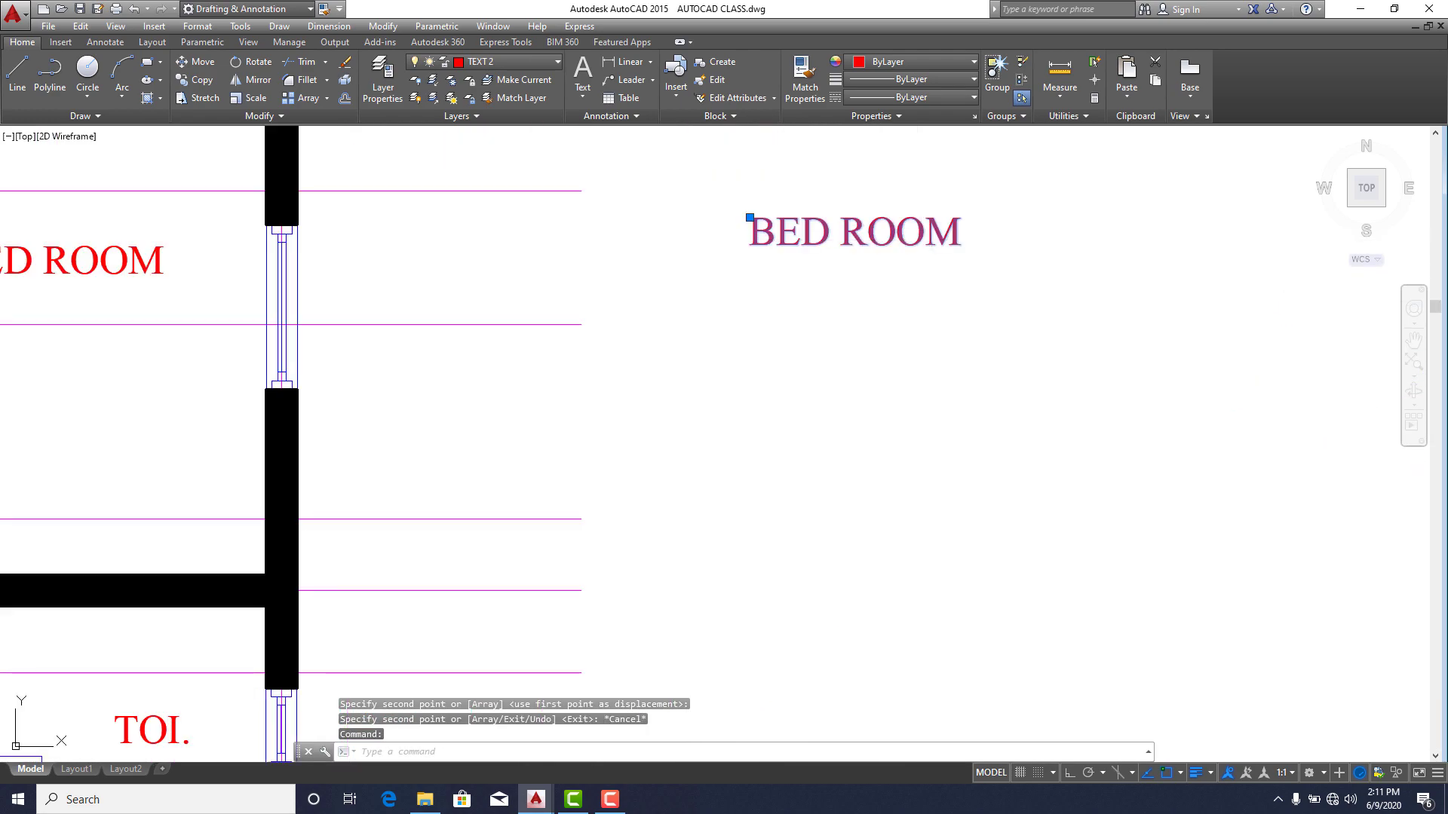
double_click(961, 237)
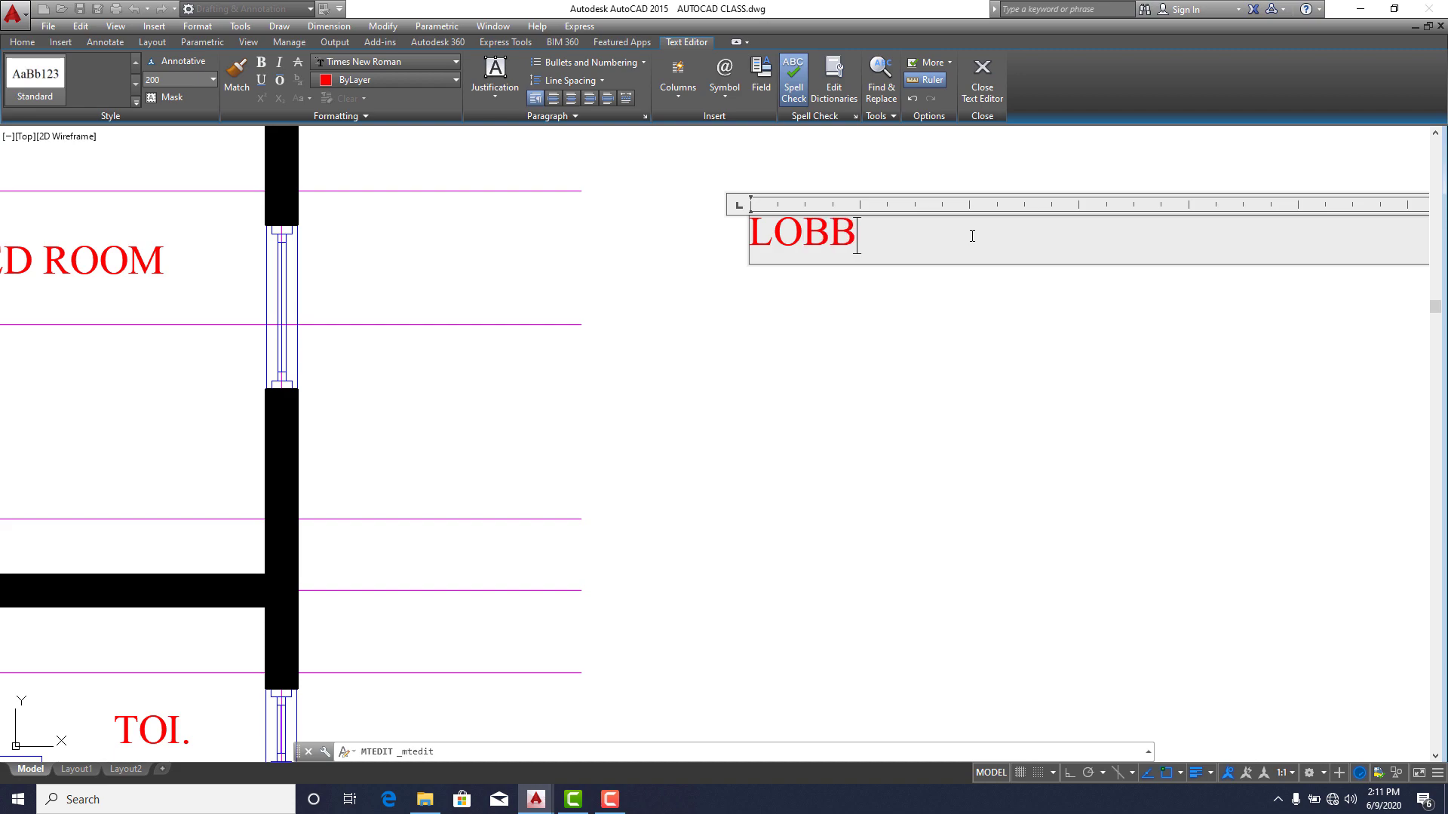
click(928, 309)
Rotate the LOBBY label 90° counterclockwise with Ortho on so it reads vertically.
scroll(895, 323, down, 3)
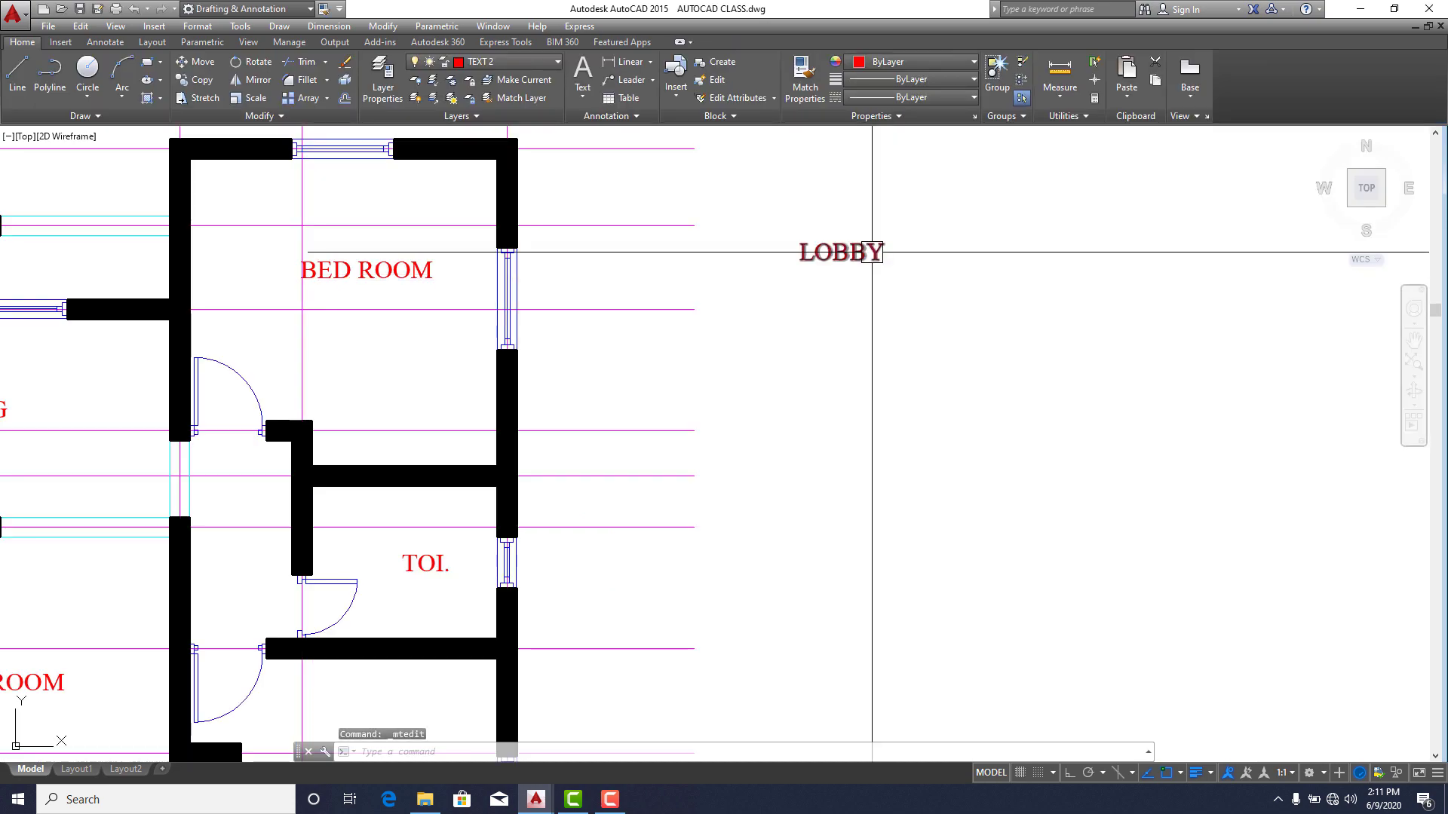
click(249, 61)
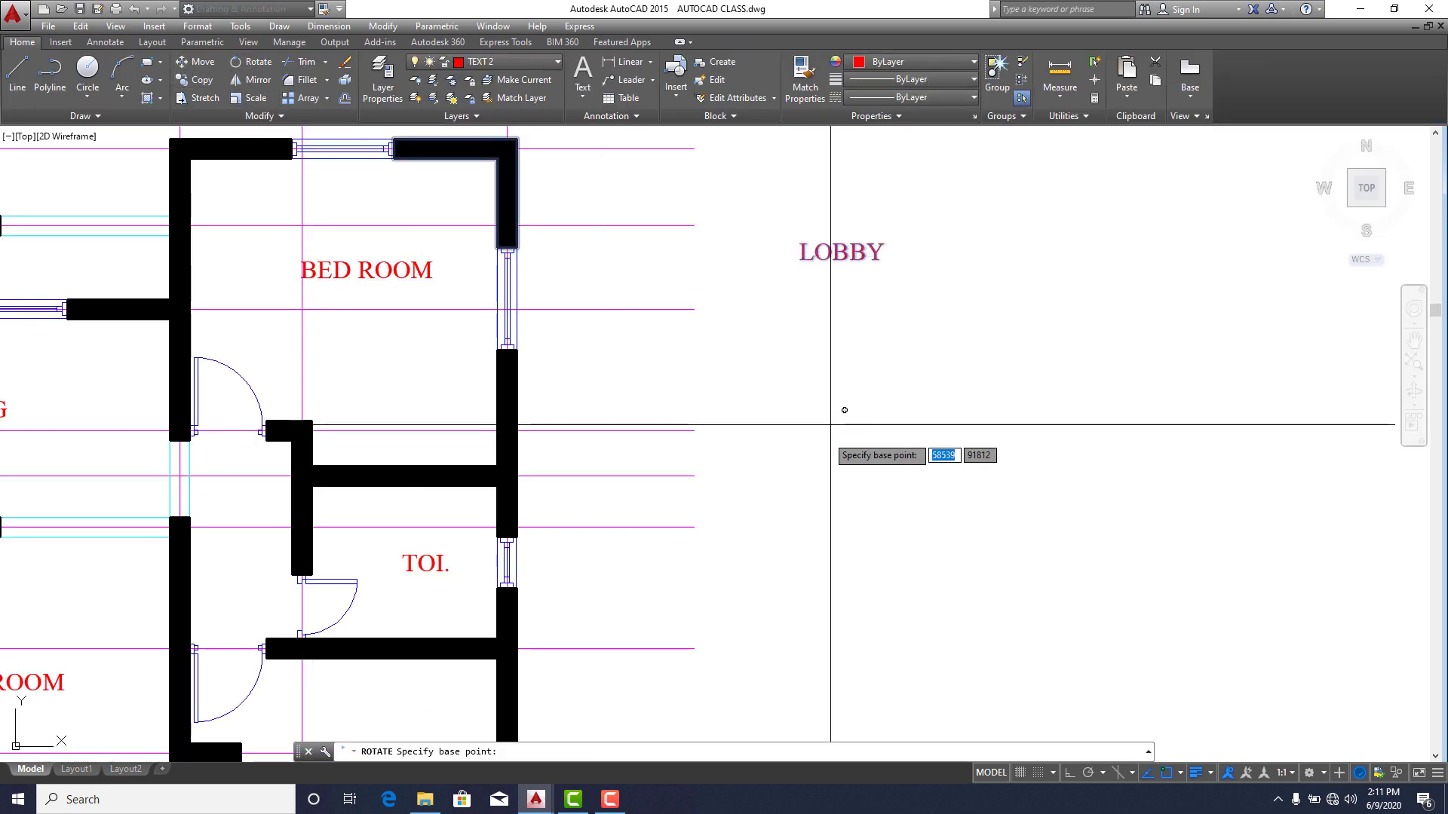
click(844, 349)
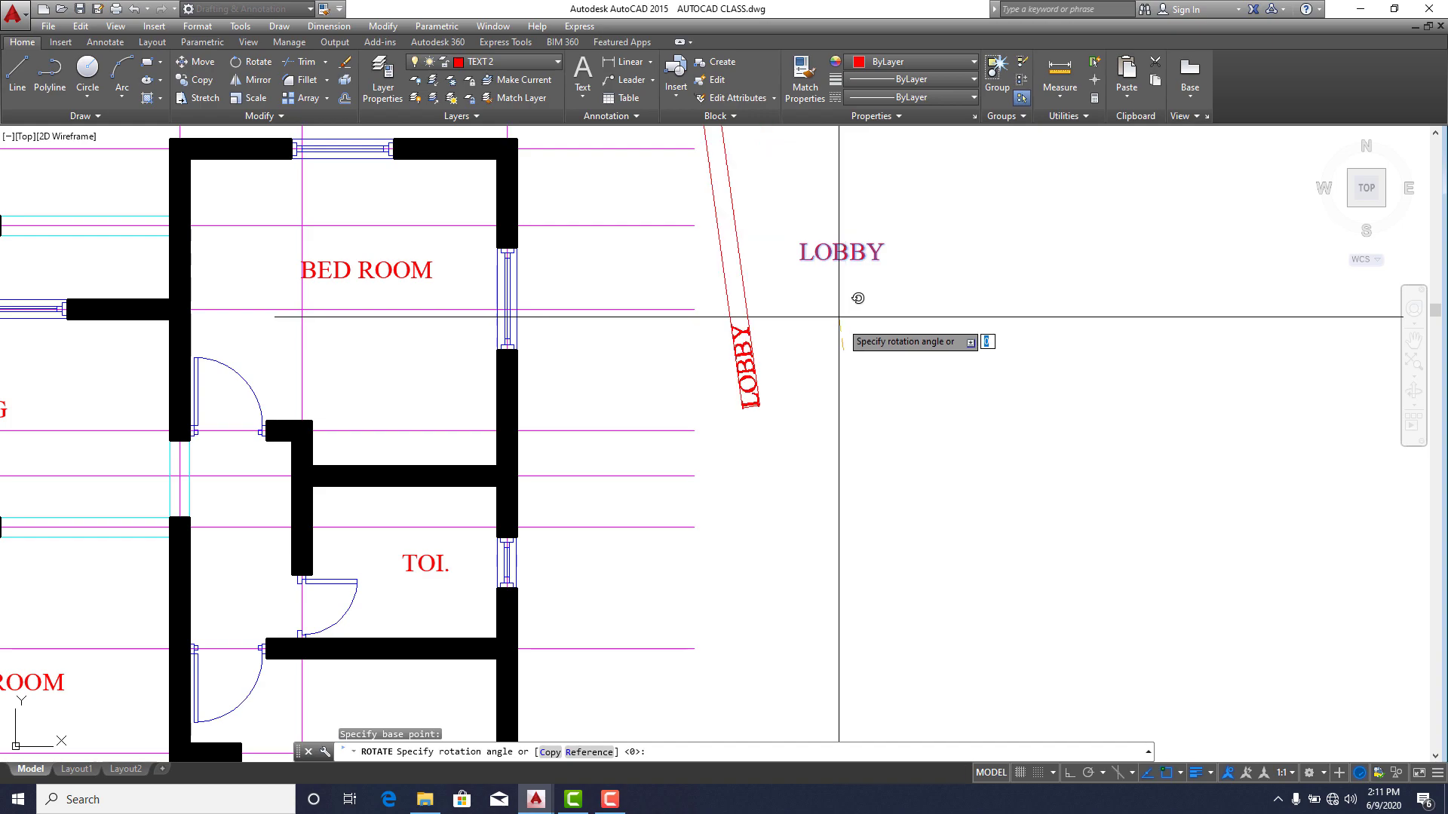
click(1070, 774)
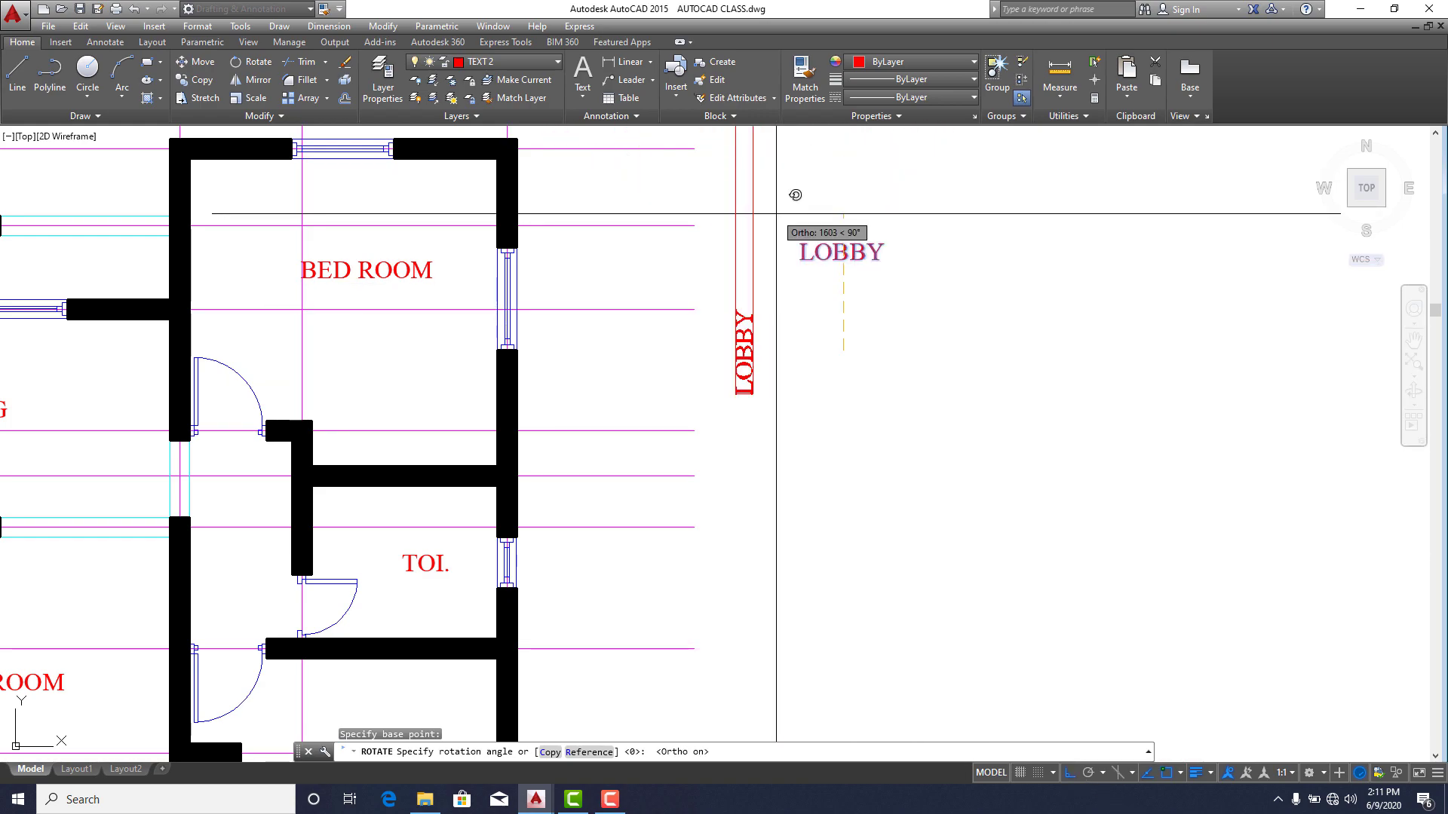
click(776, 214)
Move the vertical LOBBY label, with Ortho off, into the narrow passage between grids 5 and 6 beside the toilet.
click(760, 388)
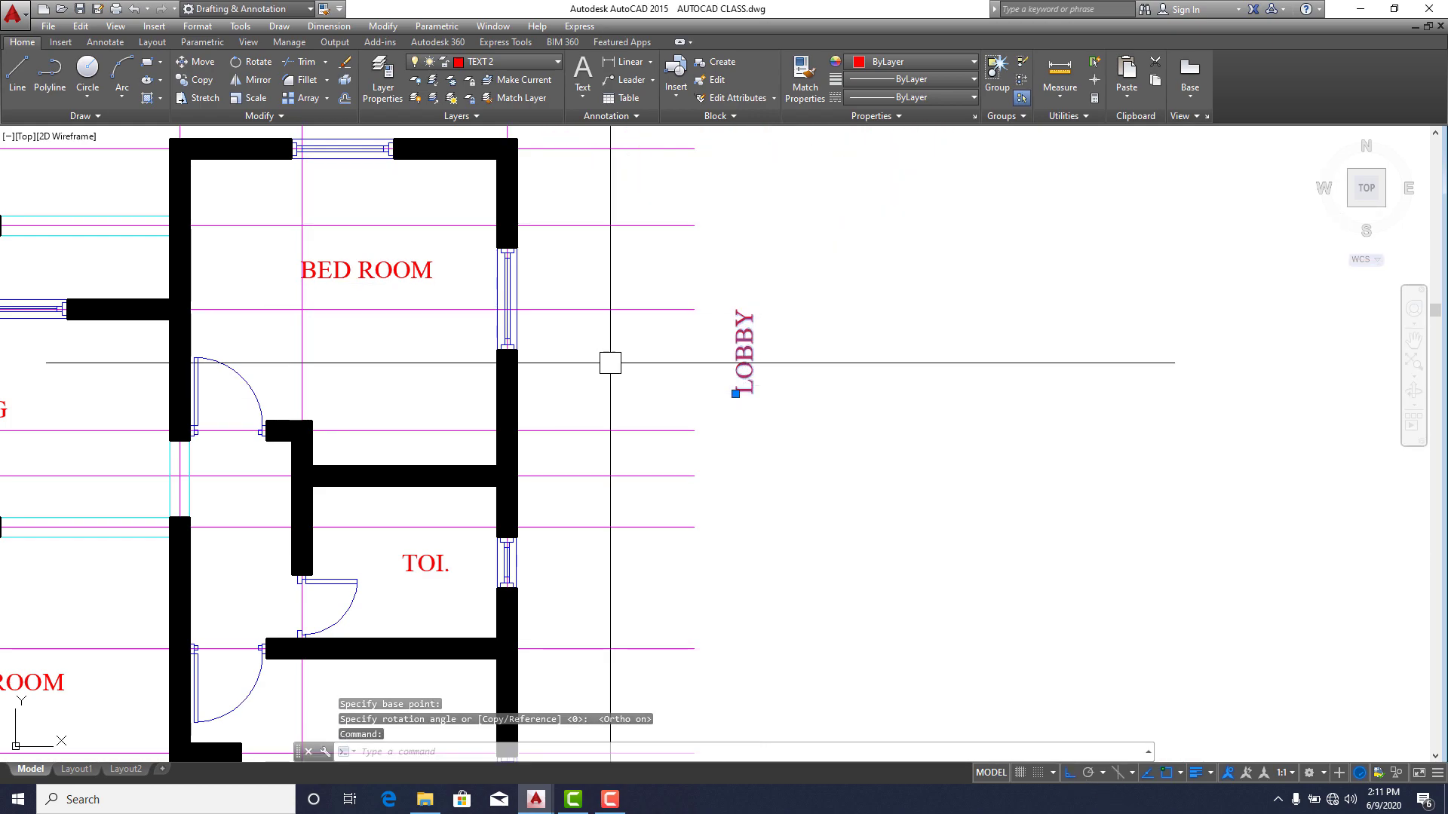
click(202, 67)
click(743, 359)
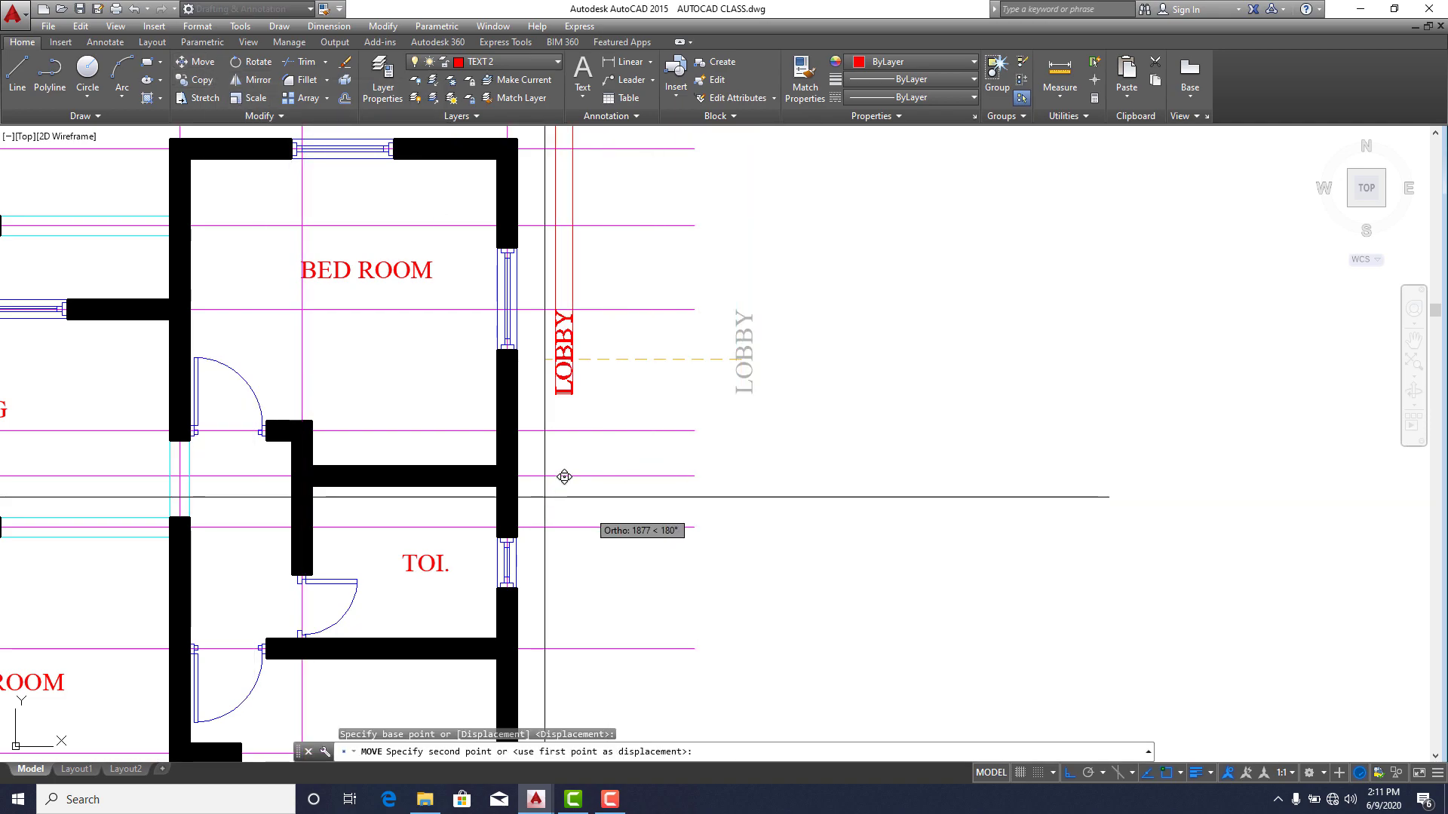
click(1071, 772)
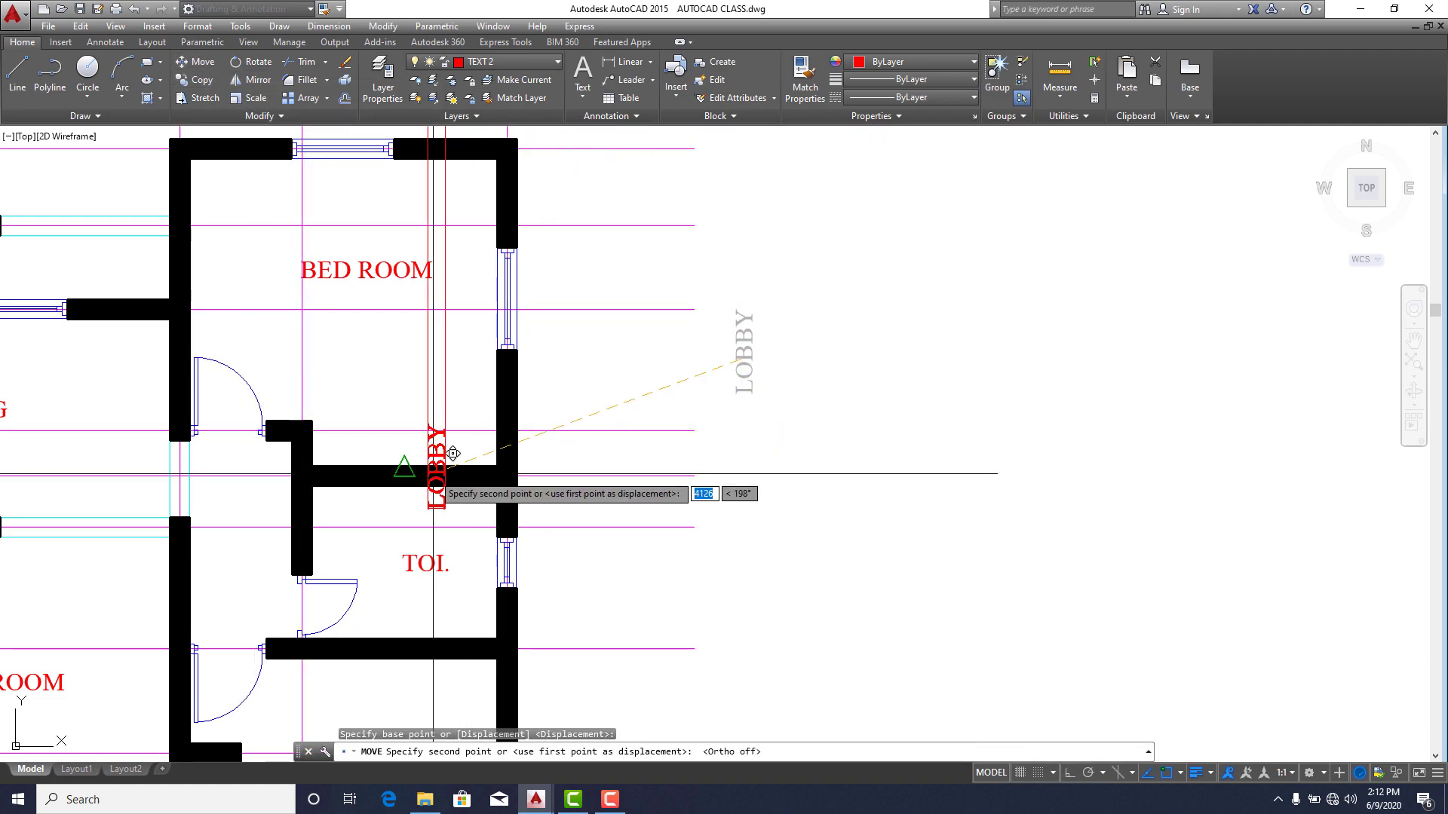
middle_drag(448, 453, 889, 392)
click(697, 462)
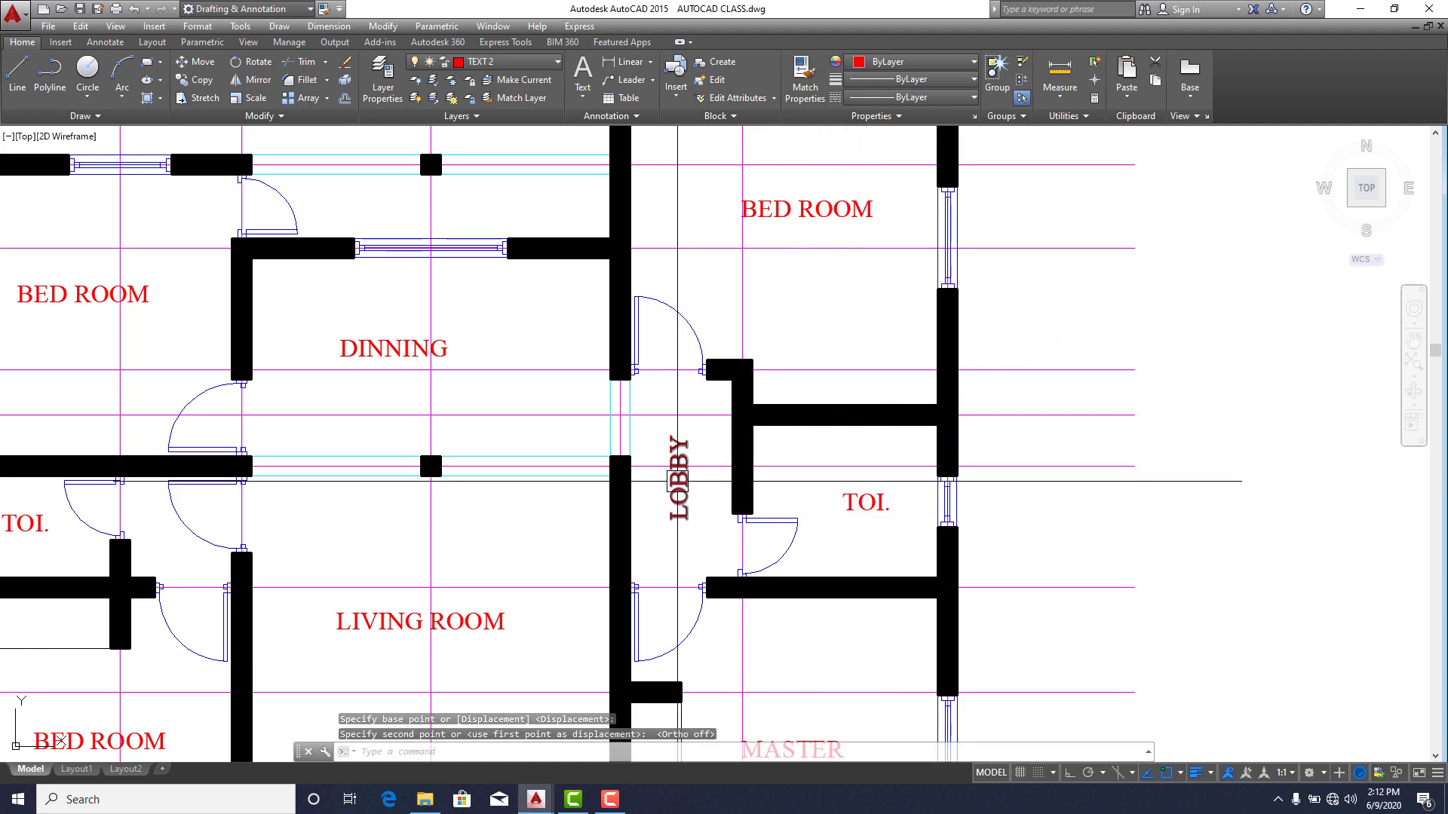
key(Escape)
scroll(887, 438, down, 4)
scroll(656, 332, up, 4)
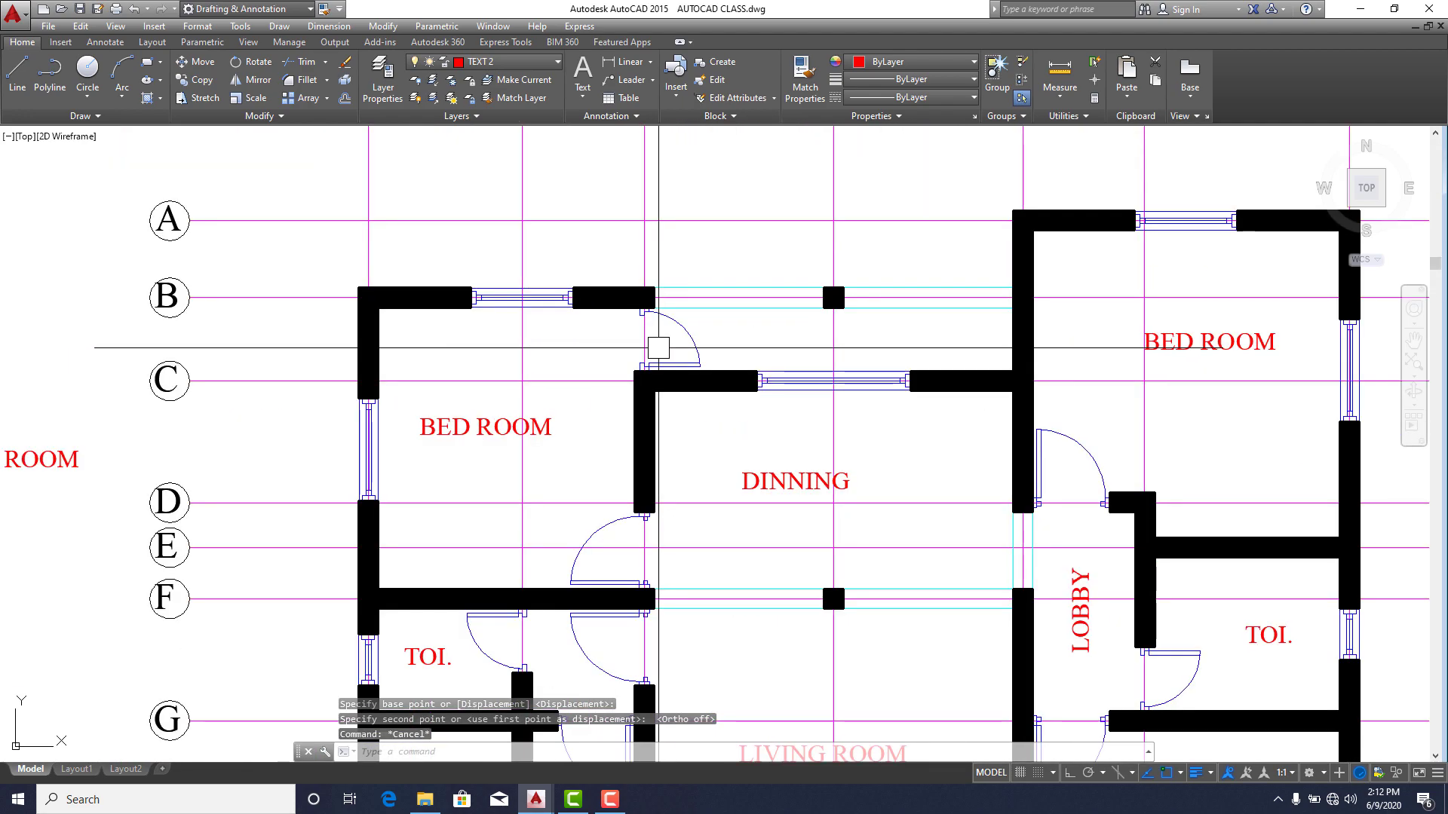
middle_drag(634, 564, 731, 457)
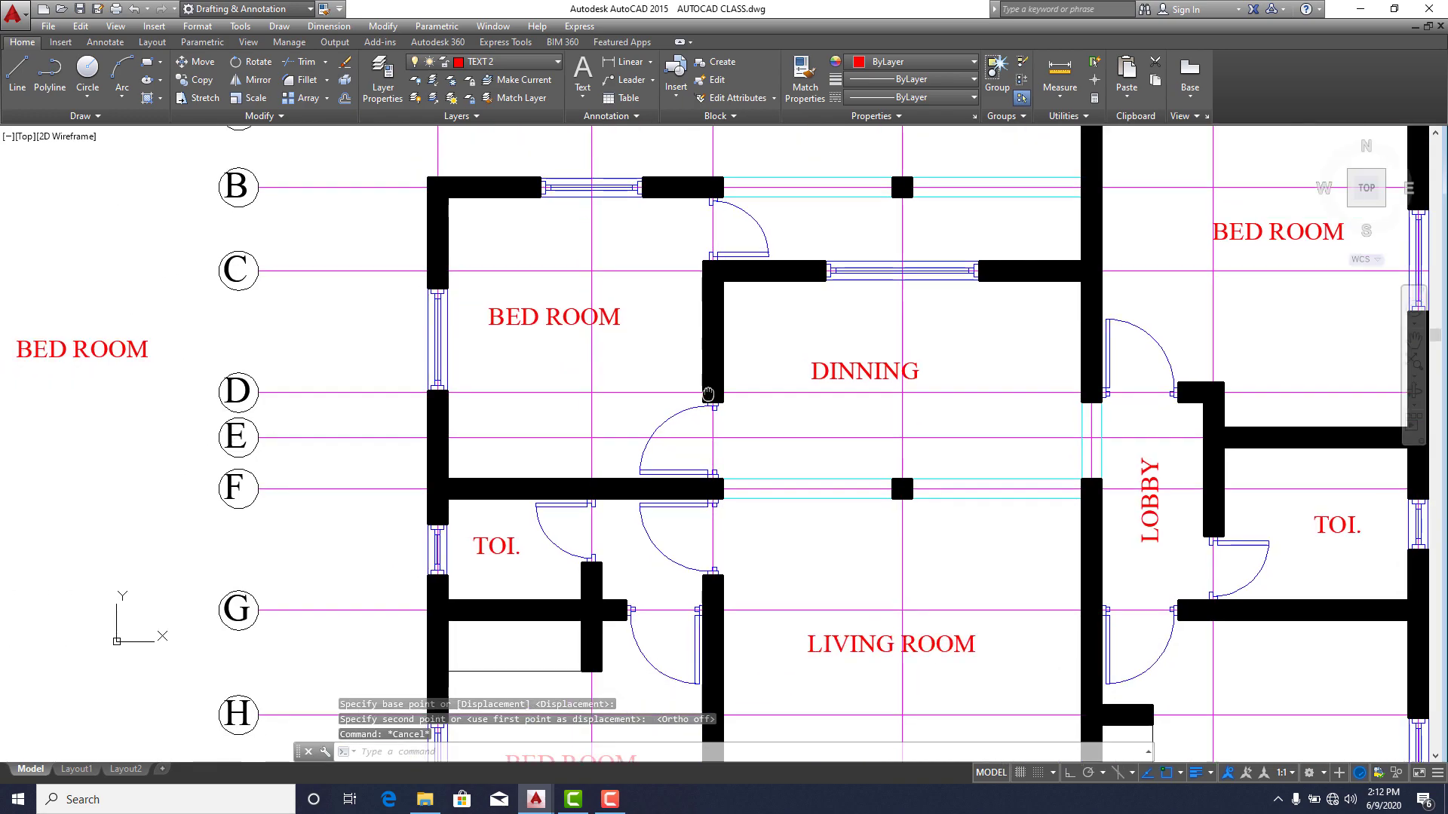
scroll(679, 414, down, 5)
scroll(688, 451, up, 3)
scroll(596, 436, down, 4)
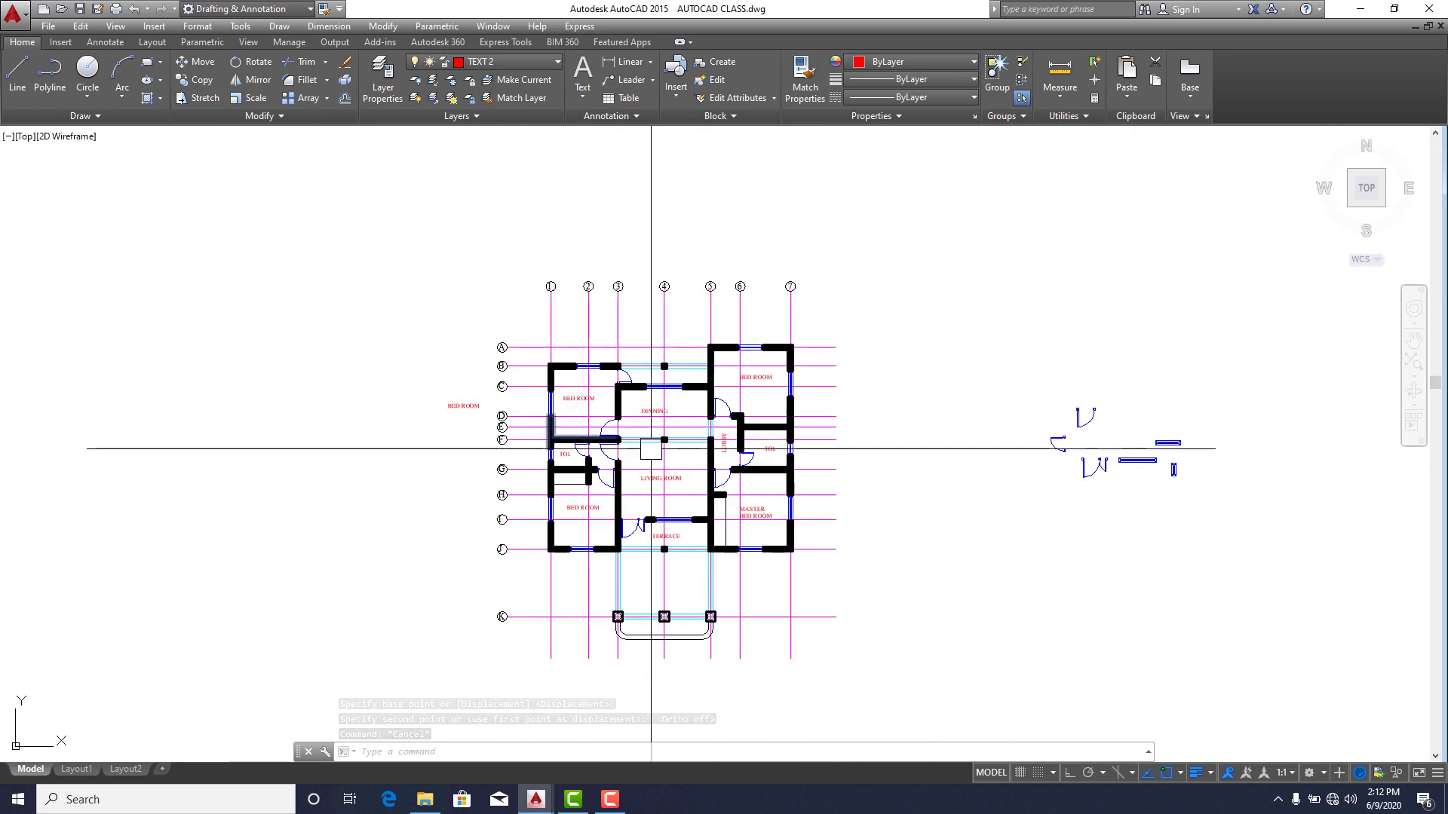
Copy the grid C bubble and its letter into the empty area outside the plan's west side.
scroll(486, 422, up, 8)
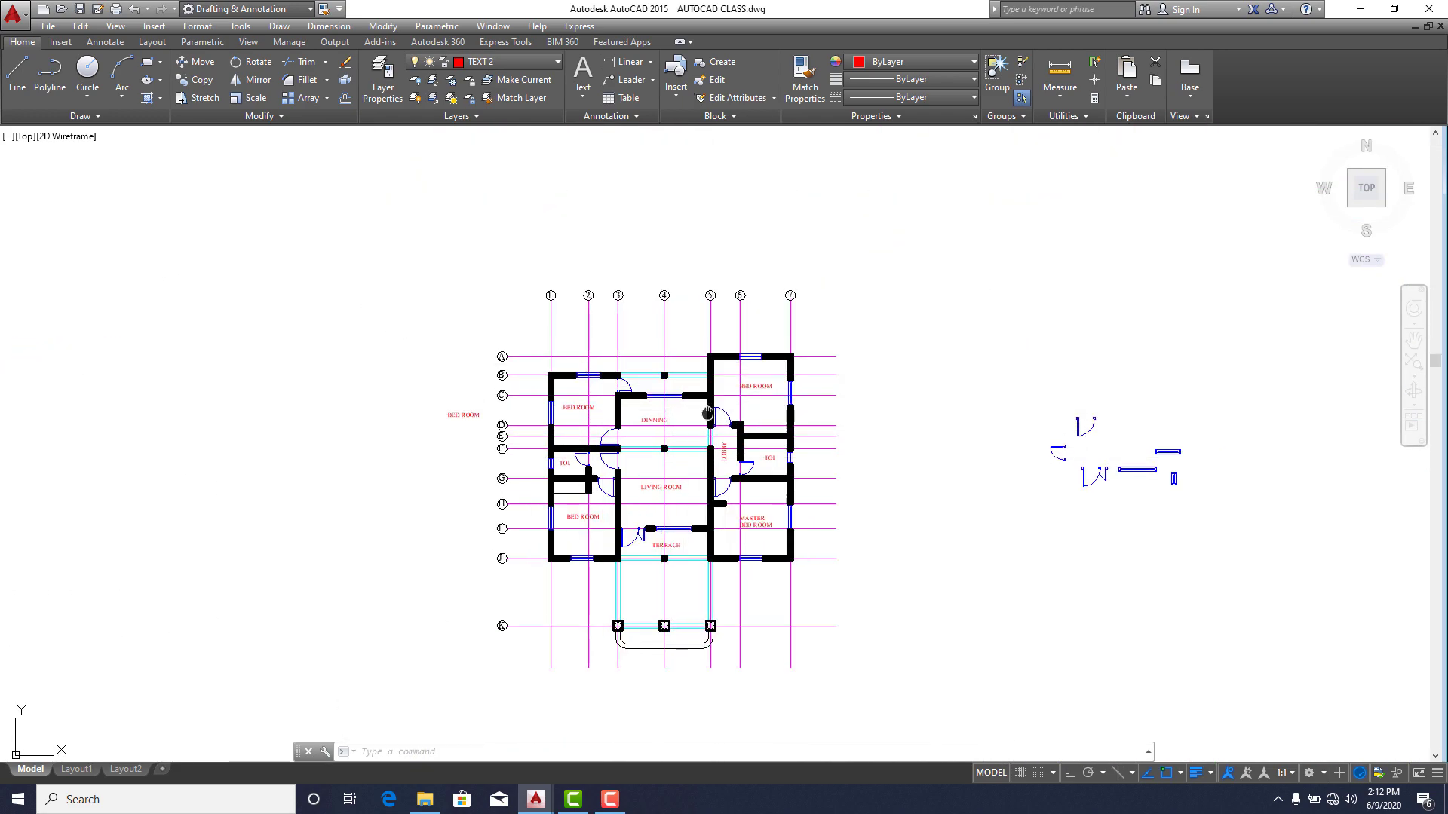
scroll(369, 483, up, 2)
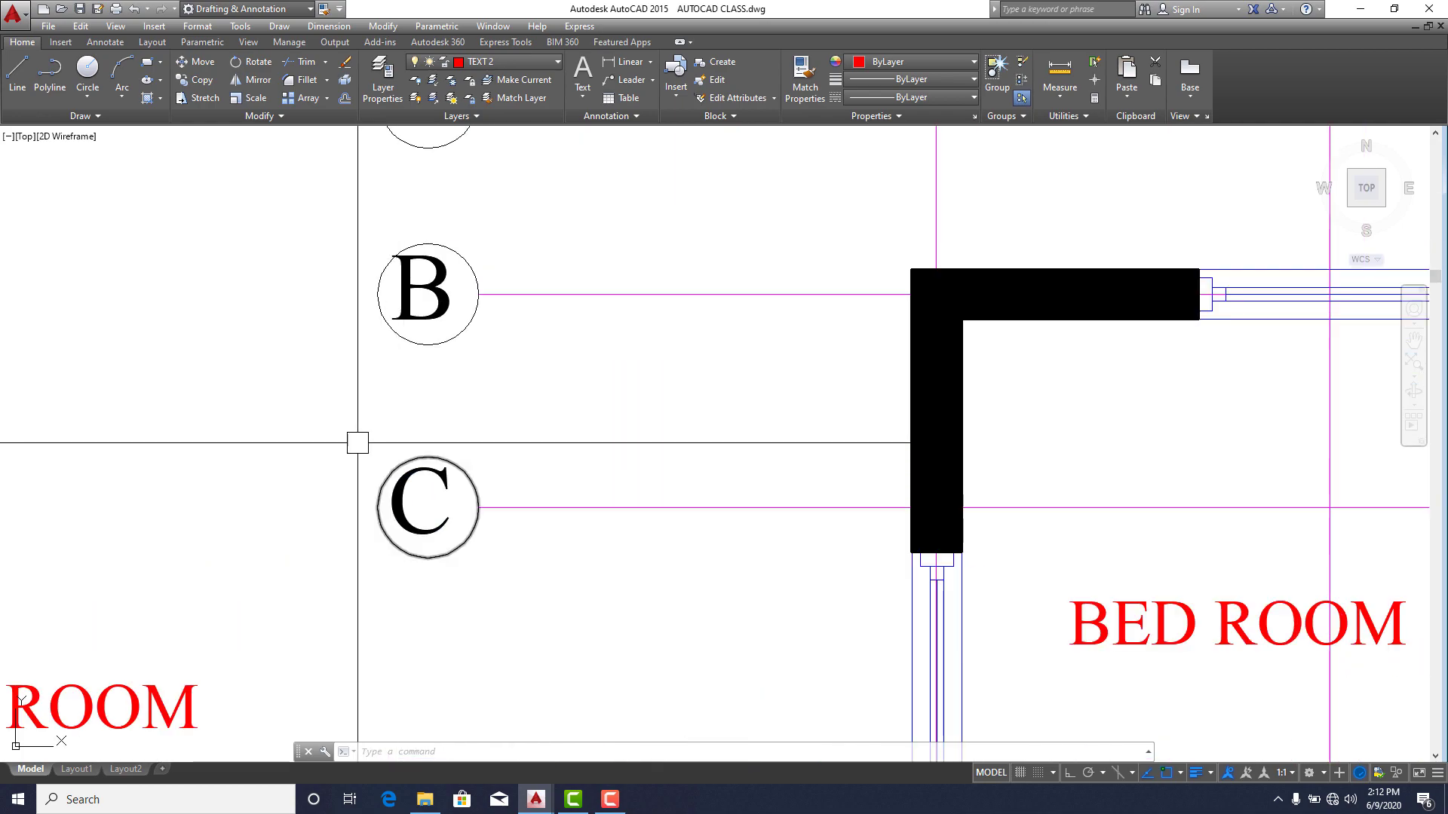
click(307, 404)
click(495, 598)
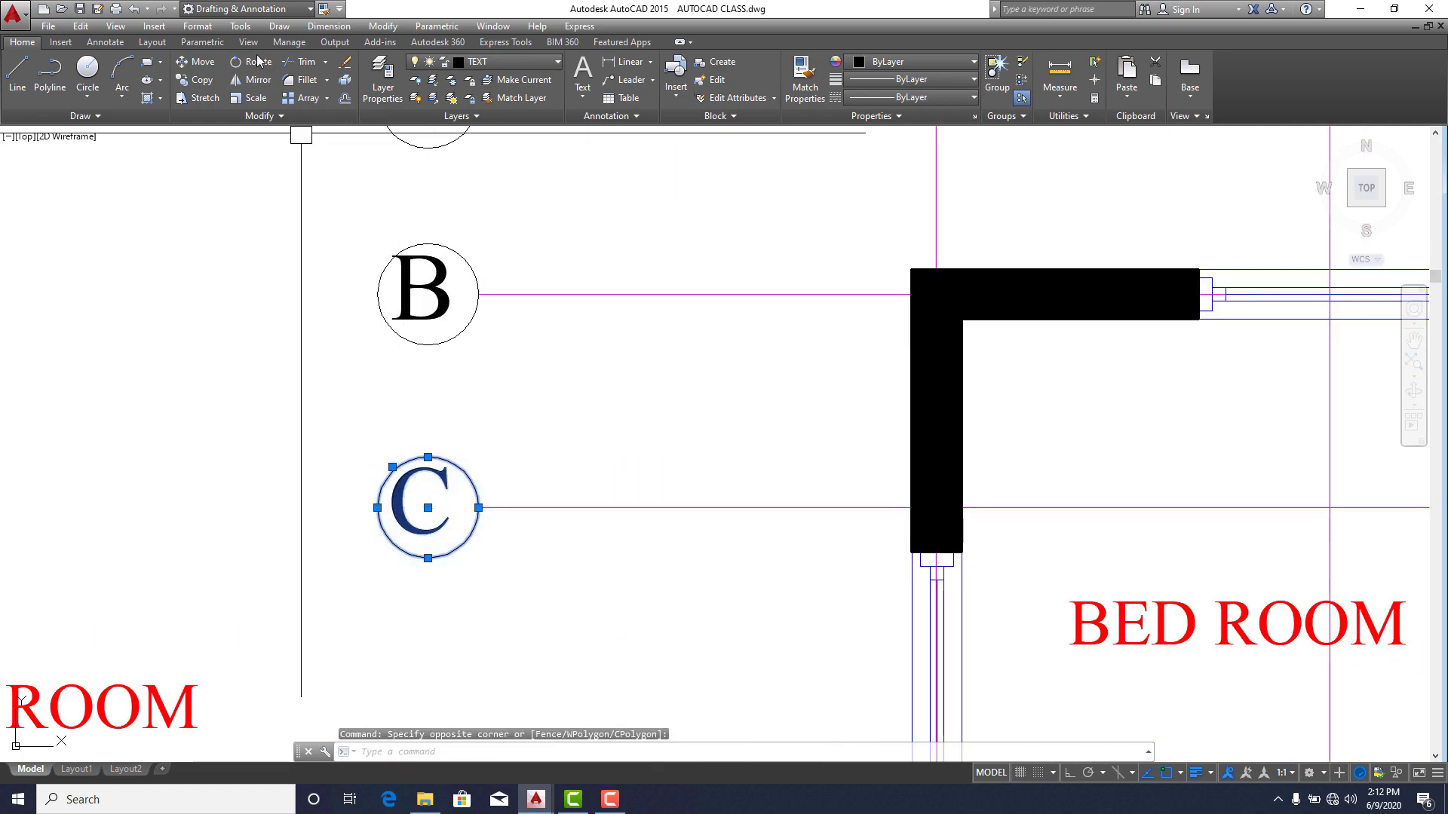
click(202, 81)
click(389, 568)
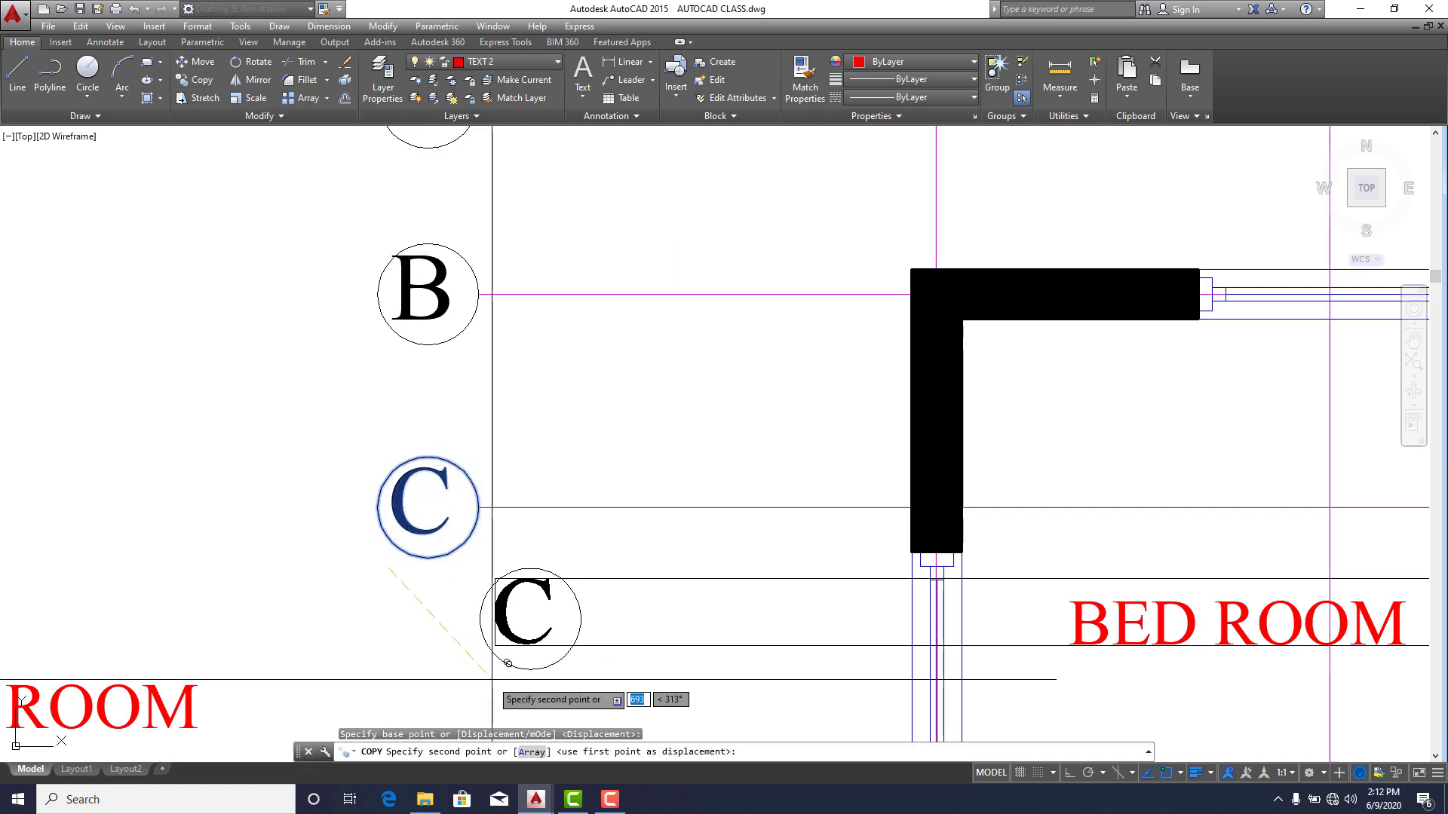
scroll(618, 573, down, 6)
mouse_move(960, 672)
middle_down()
mouse_move(890, 511)
mouse_move(832, 503)
middle_up()
scroll(832, 503, up, 4)
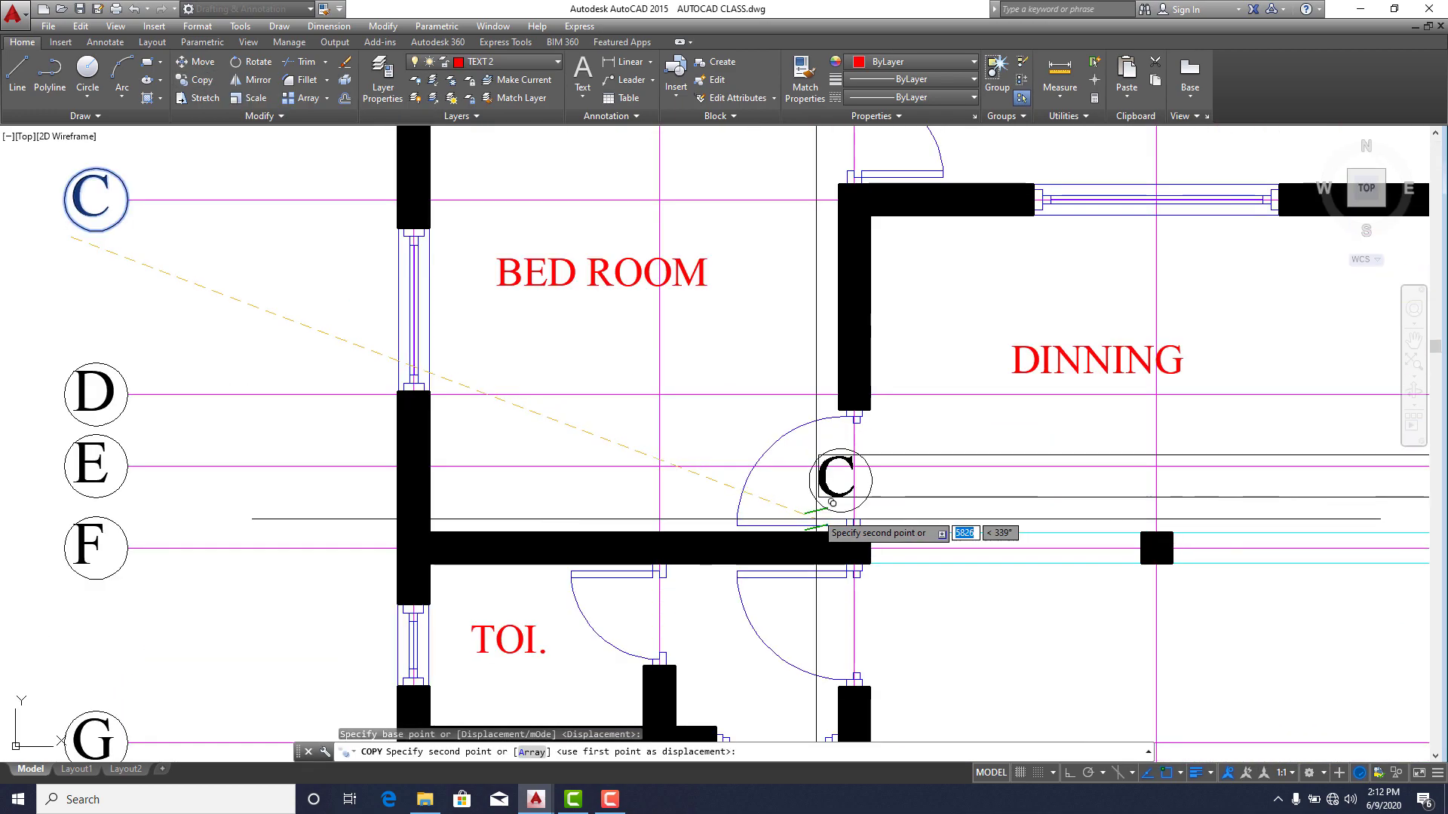
scroll(576, 445, down, 6)
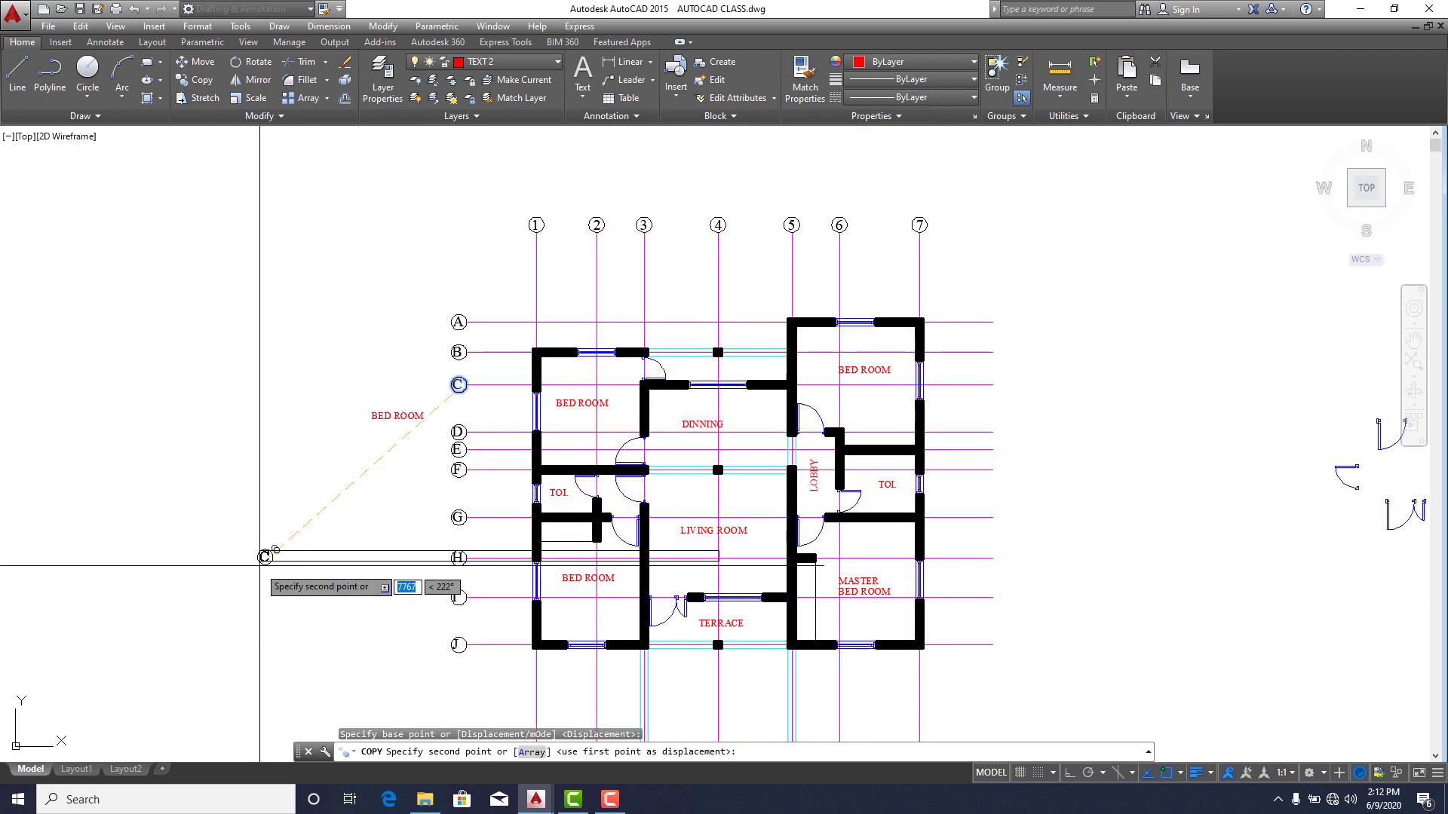
click(294, 491)
Place another copy of the grid C bubble on the upper-left bedroom's door, near the crossing of grids E and 3.
scroll(624, 473, up, 6)
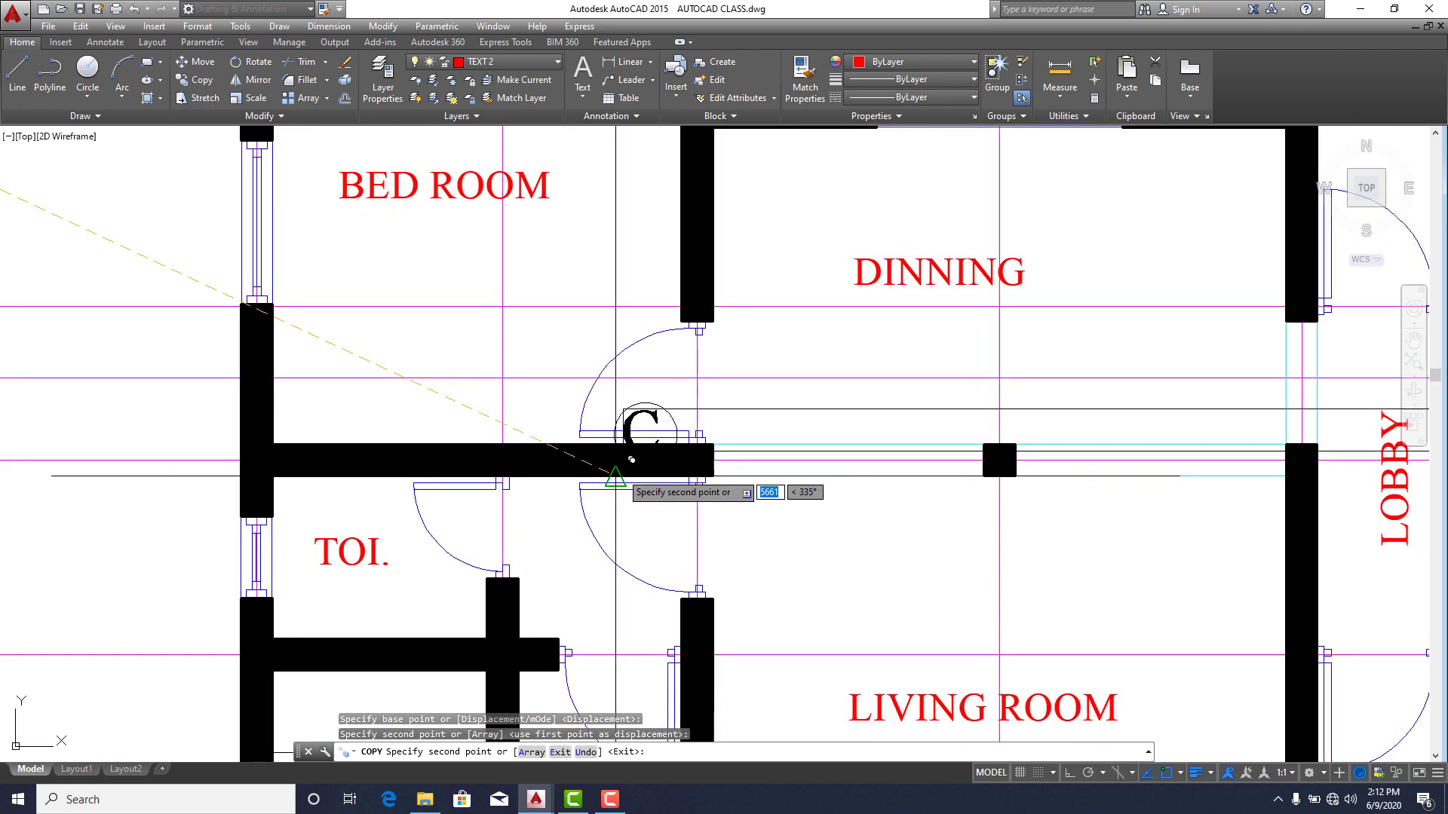
scroll(632, 459, up, 2)
click(669, 414)
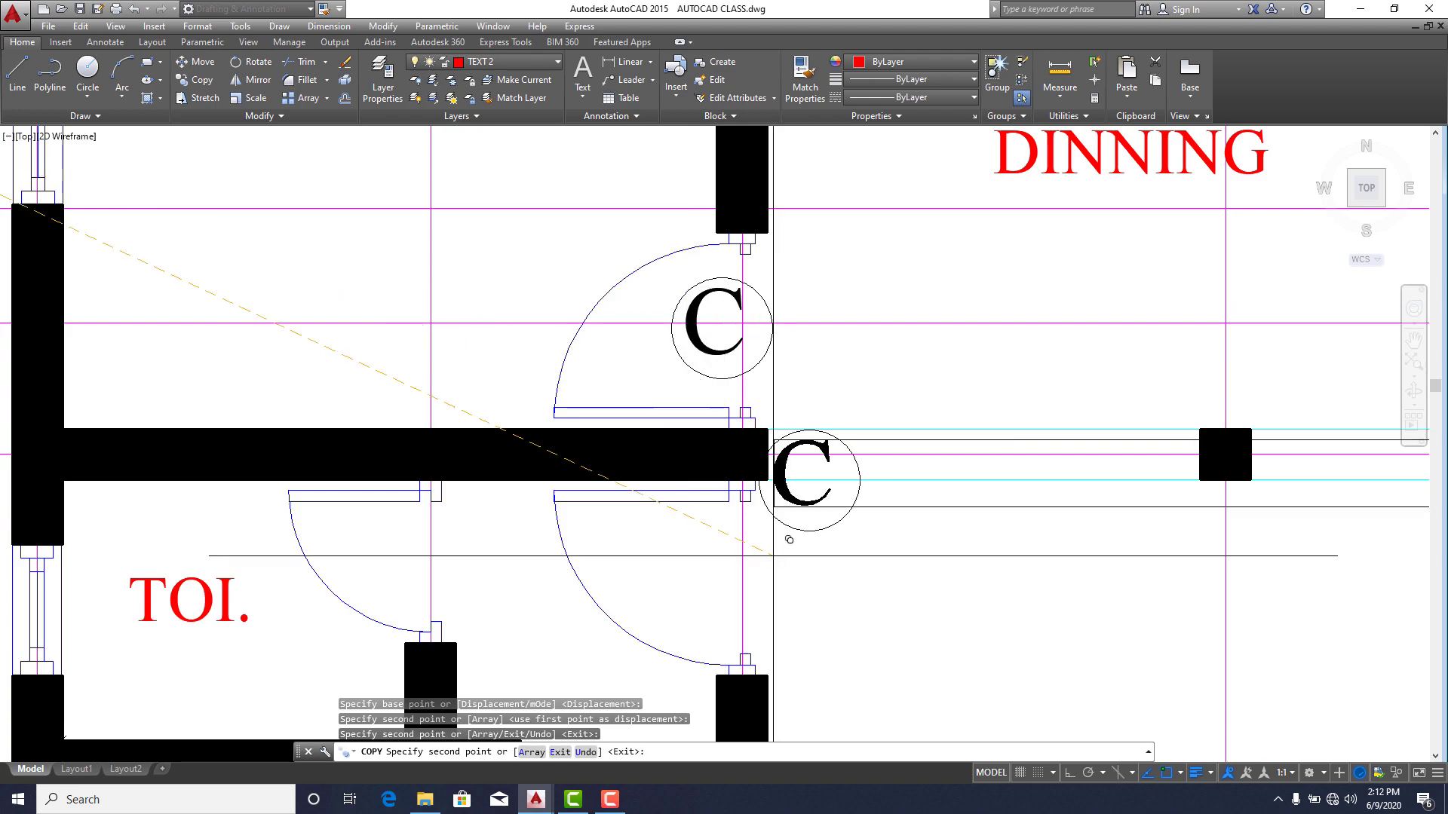
scroll(811, 490, down, 4)
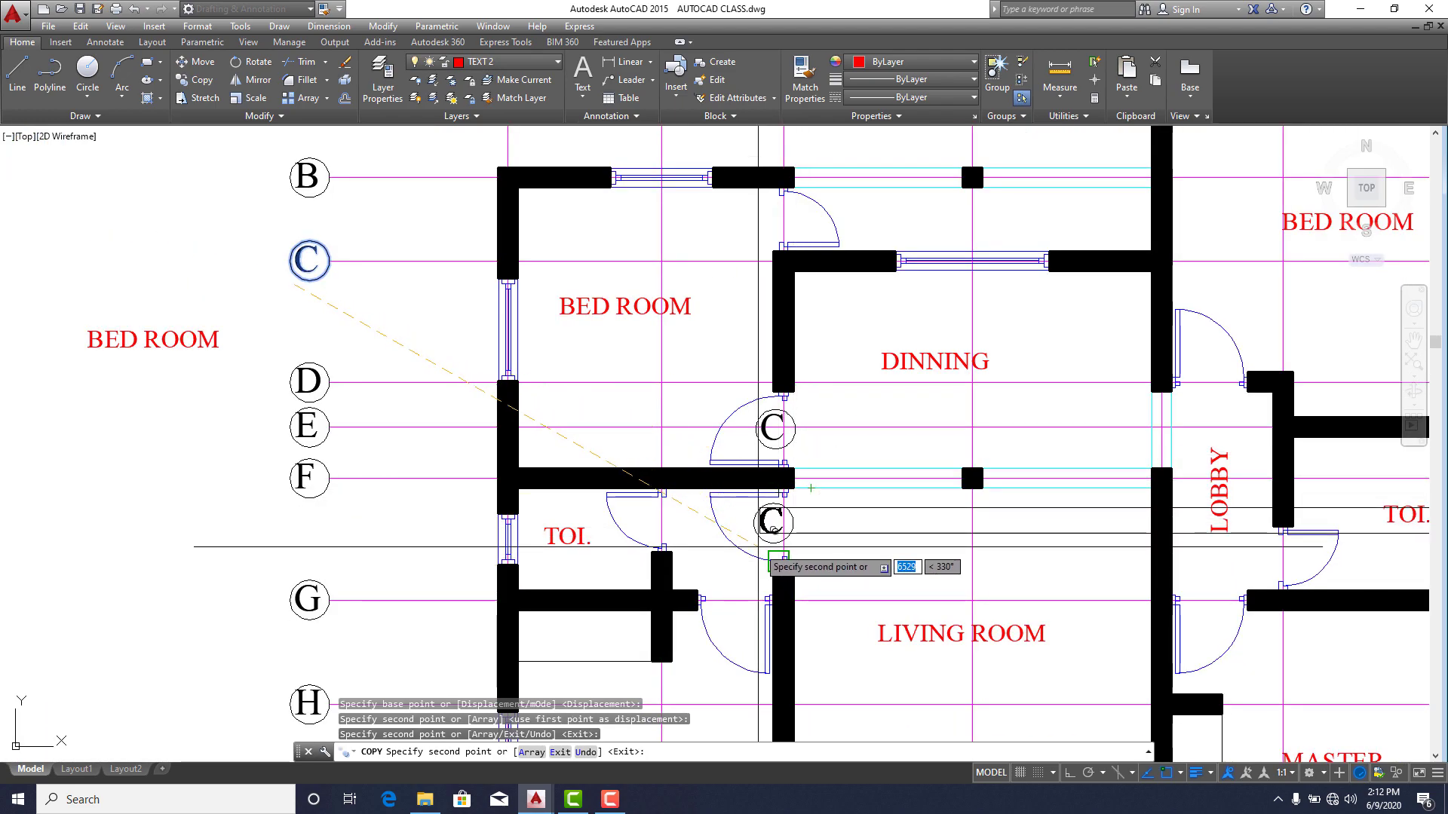
key(Escape)
scroll(762, 426, up, 5)
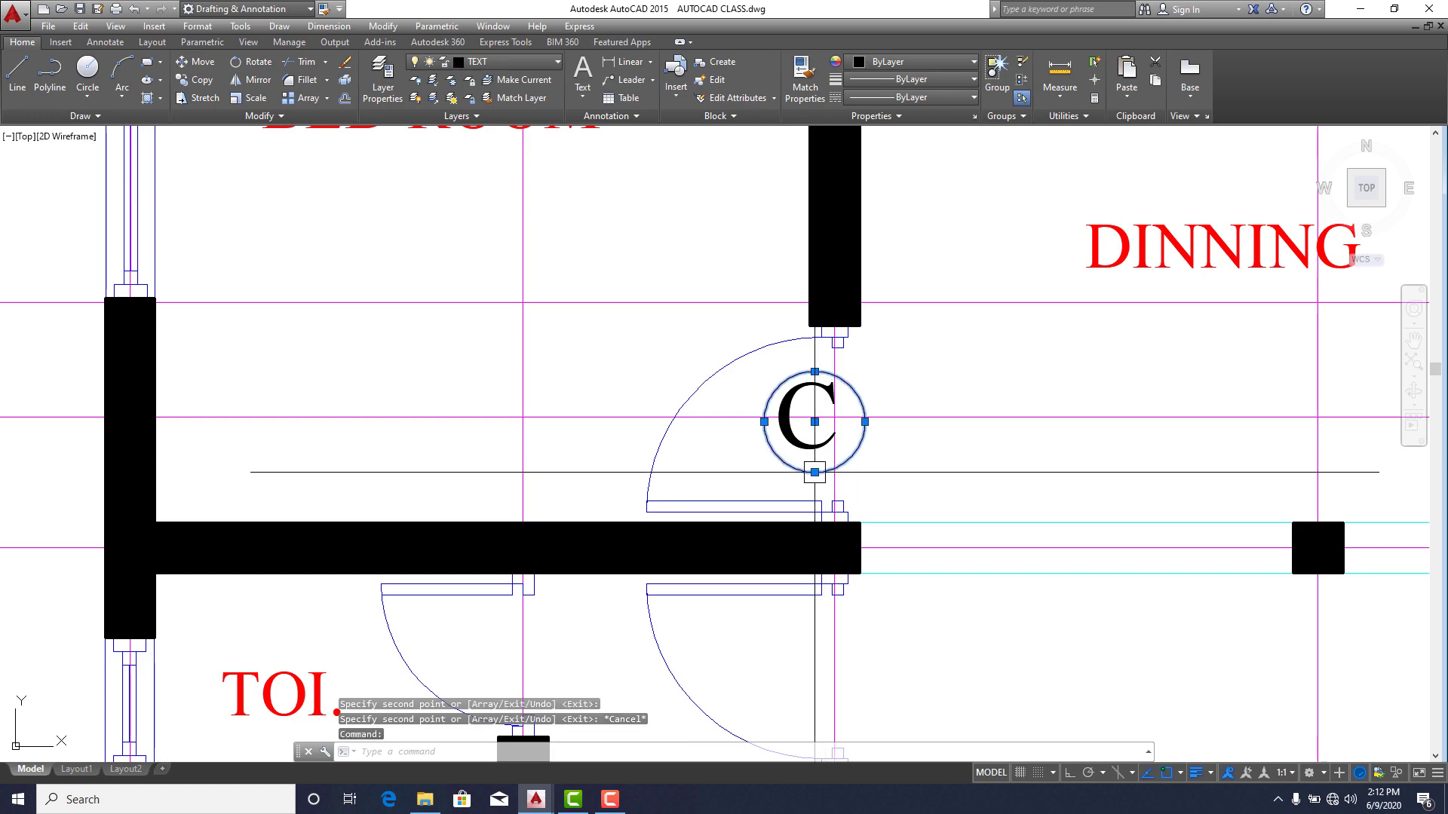
click(815, 472)
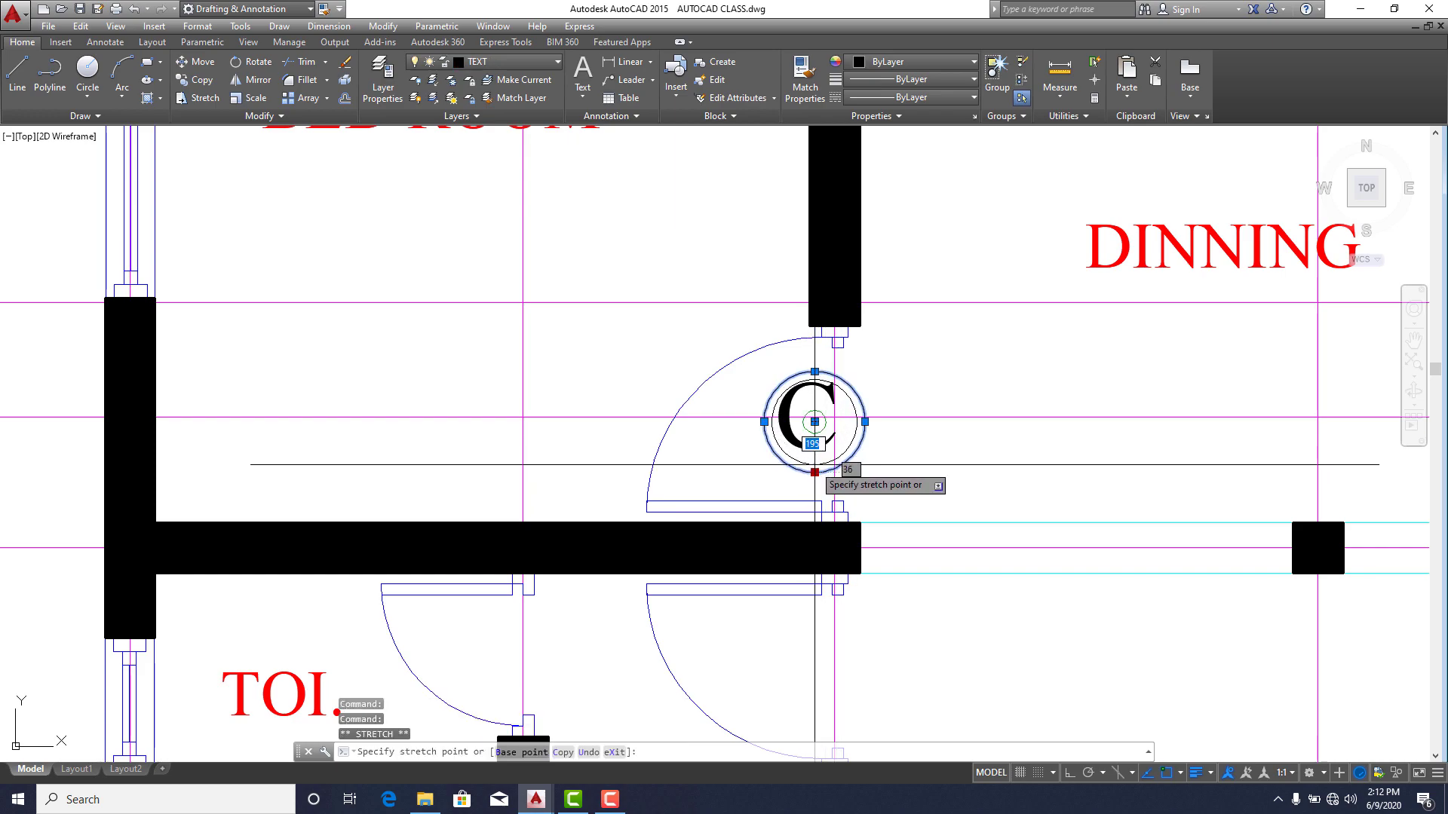
click(817, 476)
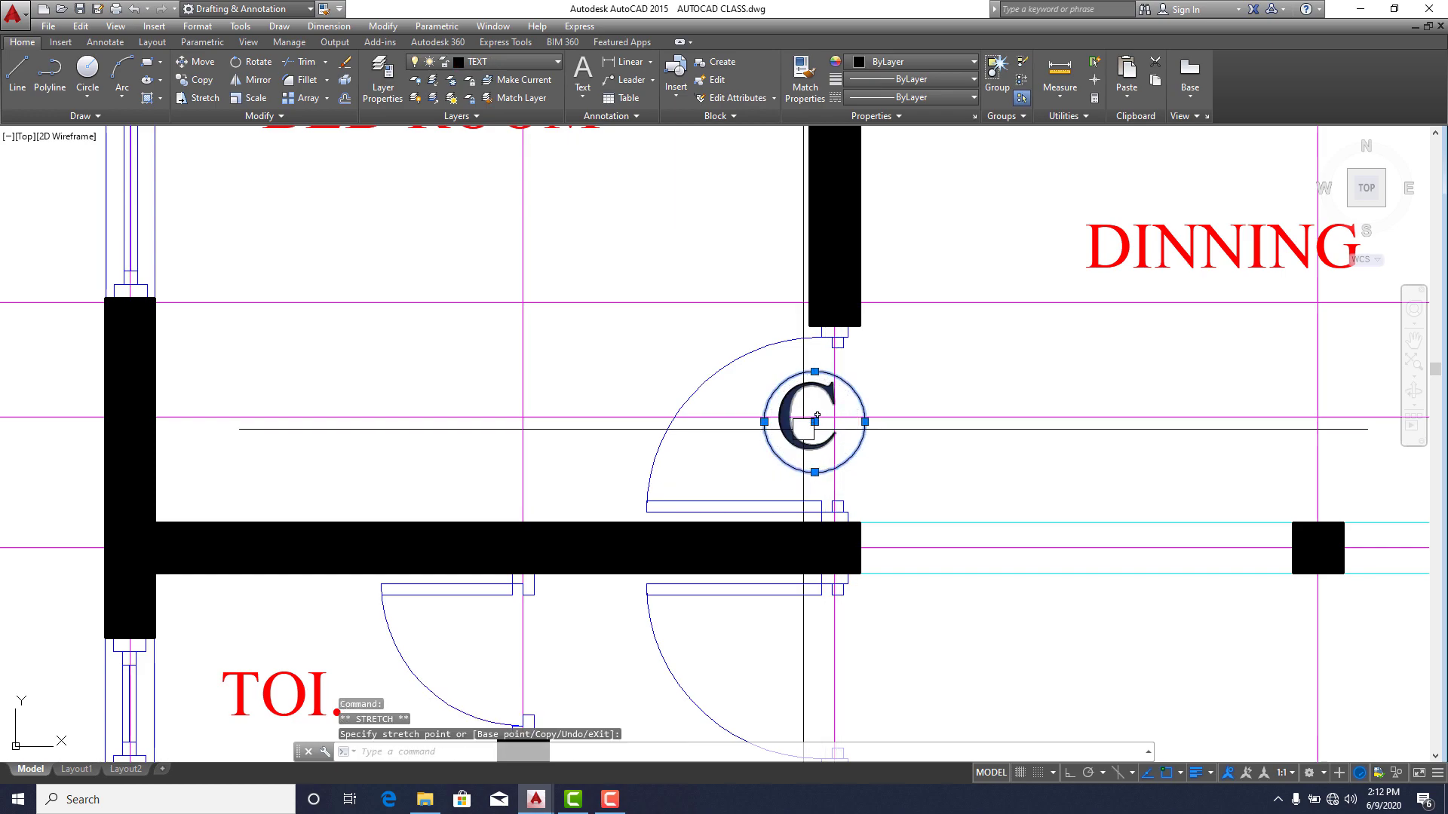
key(Return)
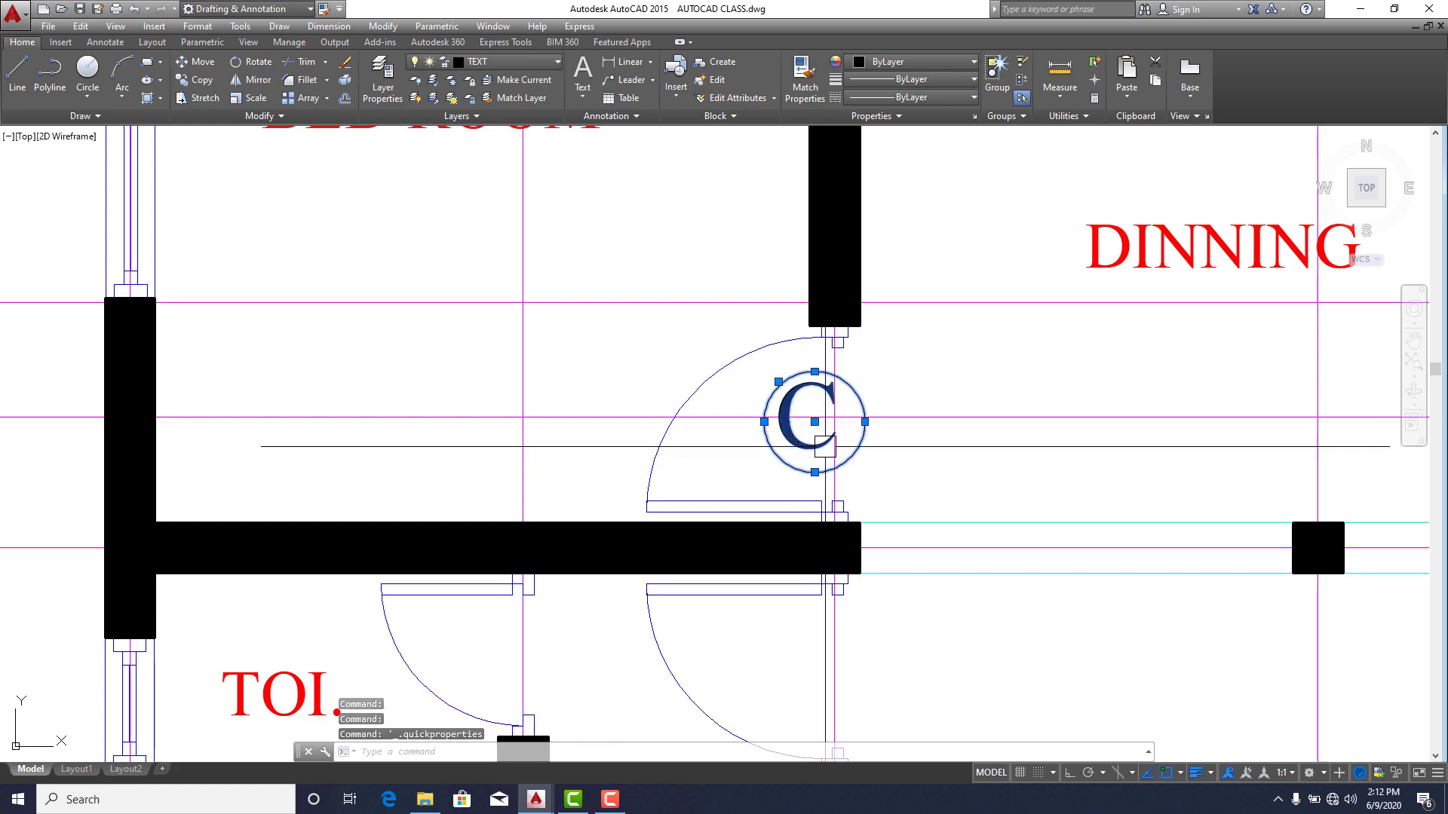
scroll(825, 446, up, 6)
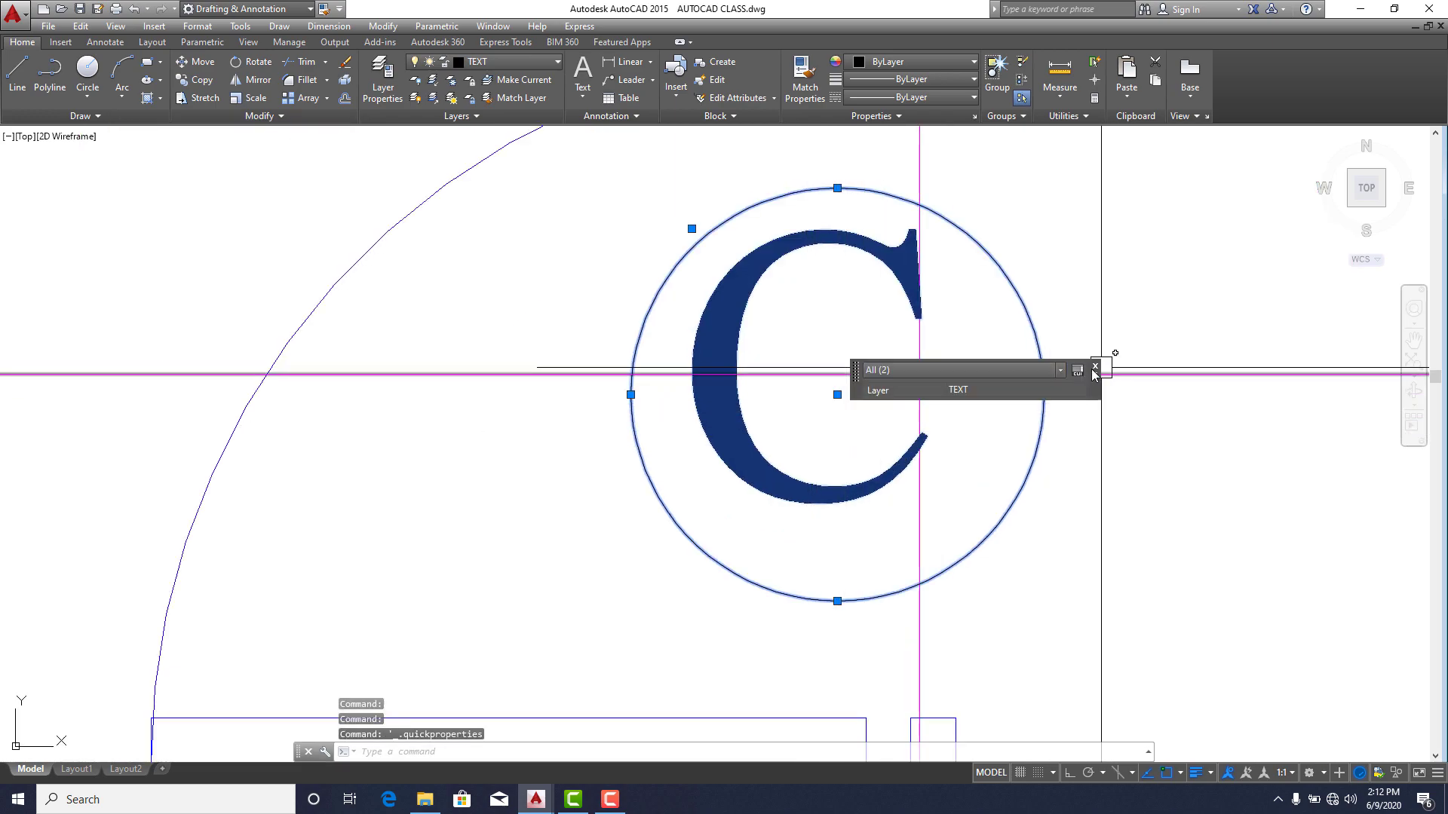
click(1096, 369)
key(Escape)
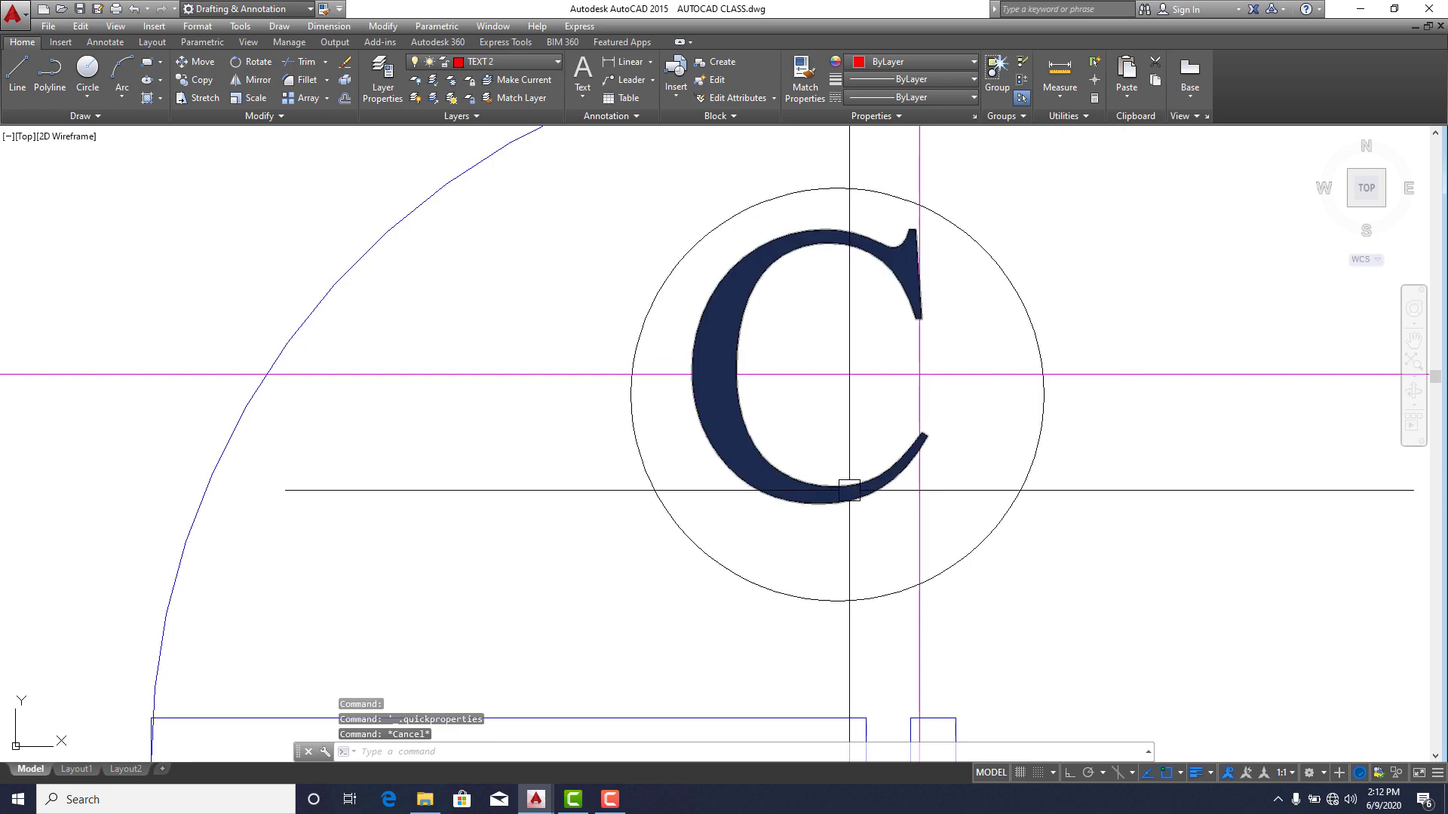
Replace the letter in the bubble on the bedroom door with D1 and try to set its text height to 200.
double_click(889, 485)
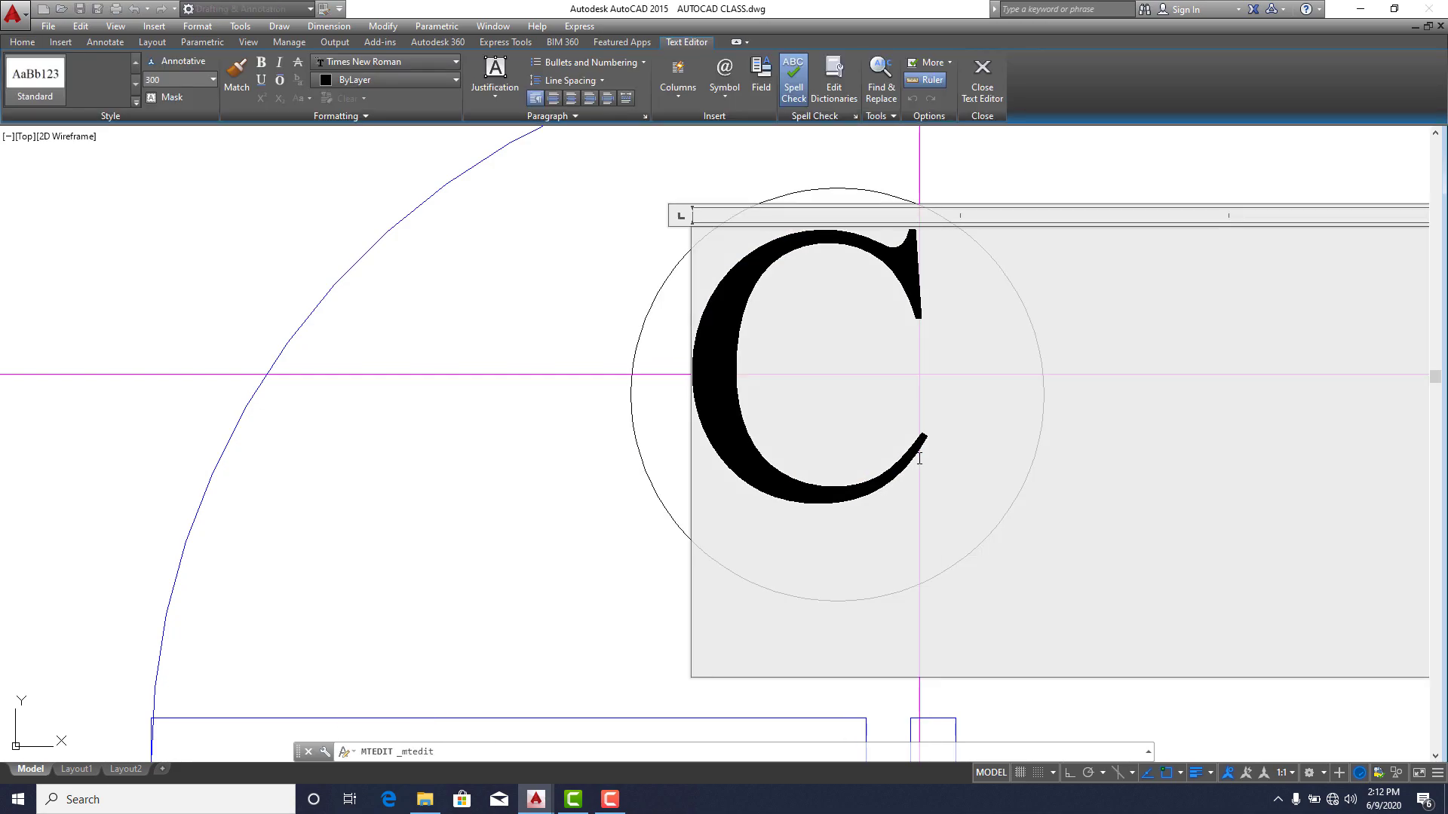
key(BackSpace)
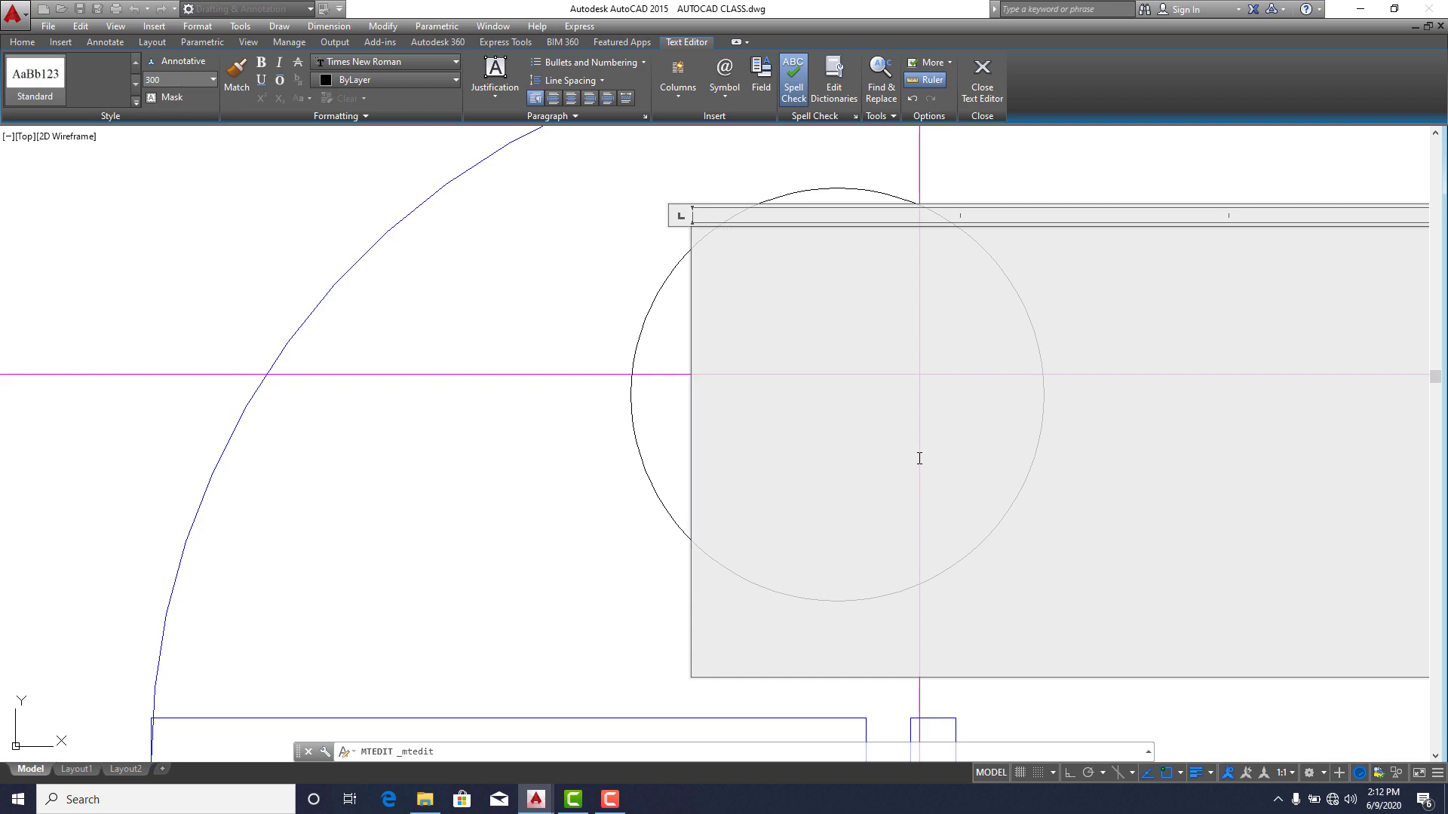
text(D1)
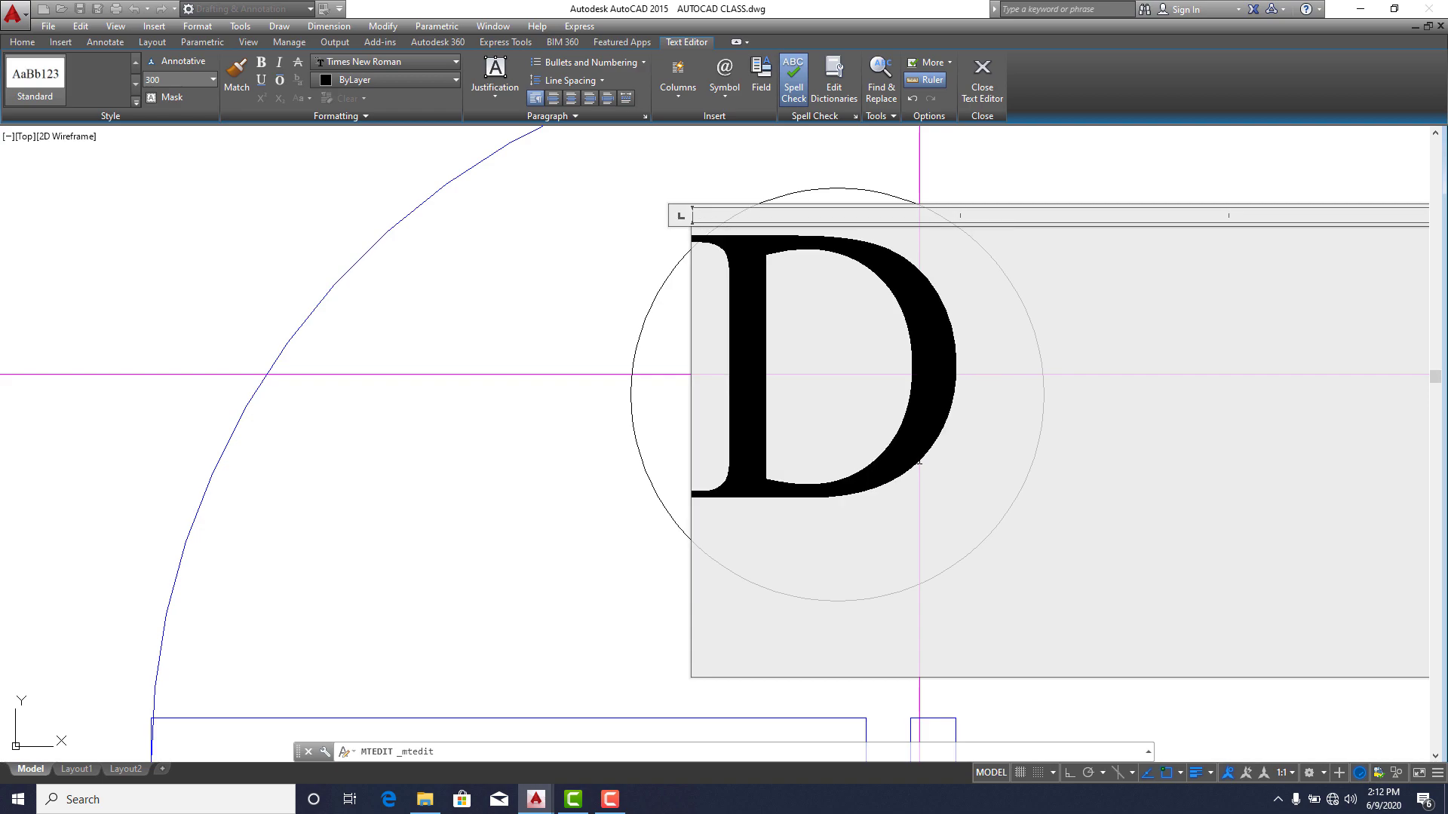
key(shift+Left)
key(shift+Left)
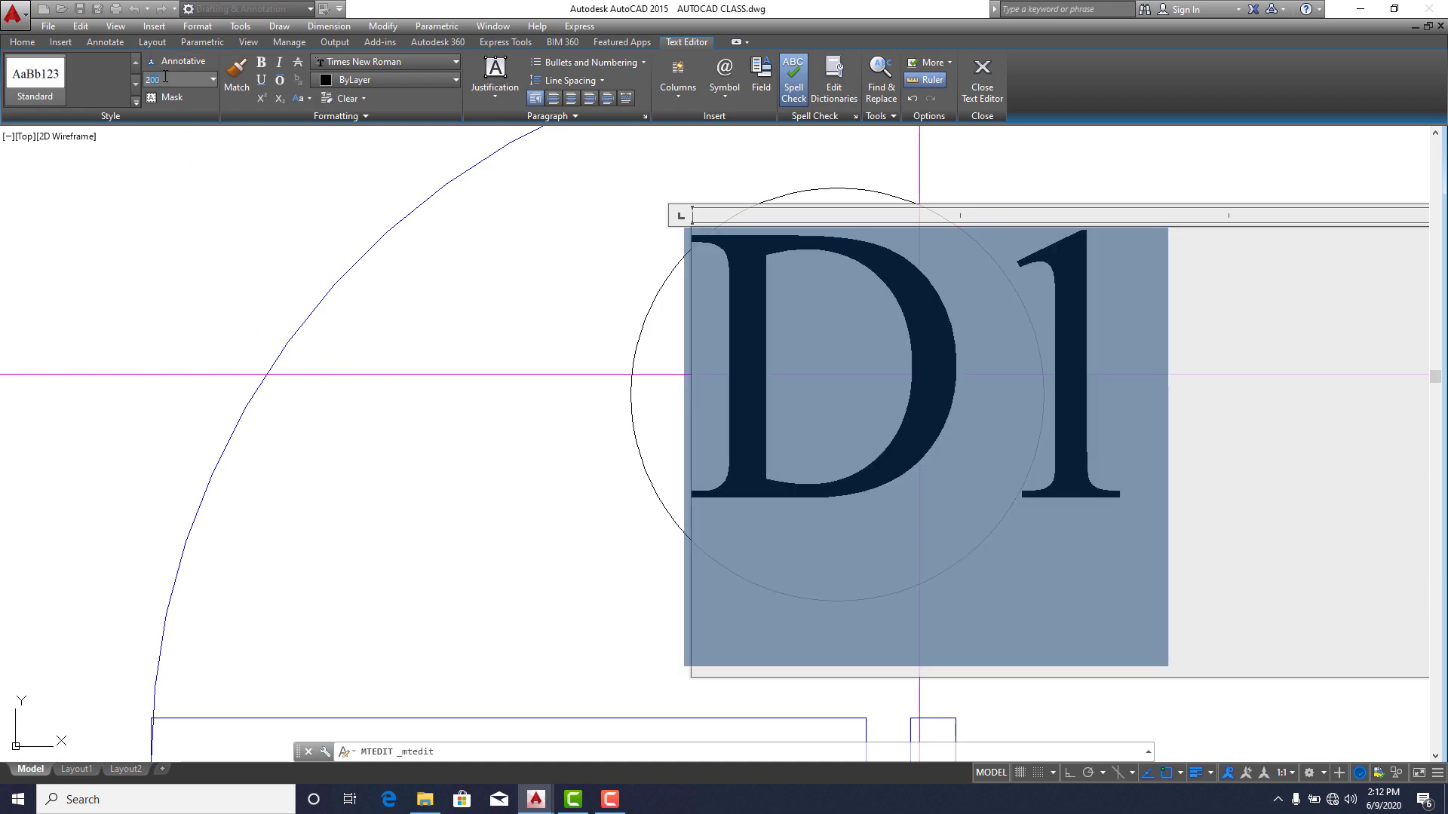
click(519, 320)
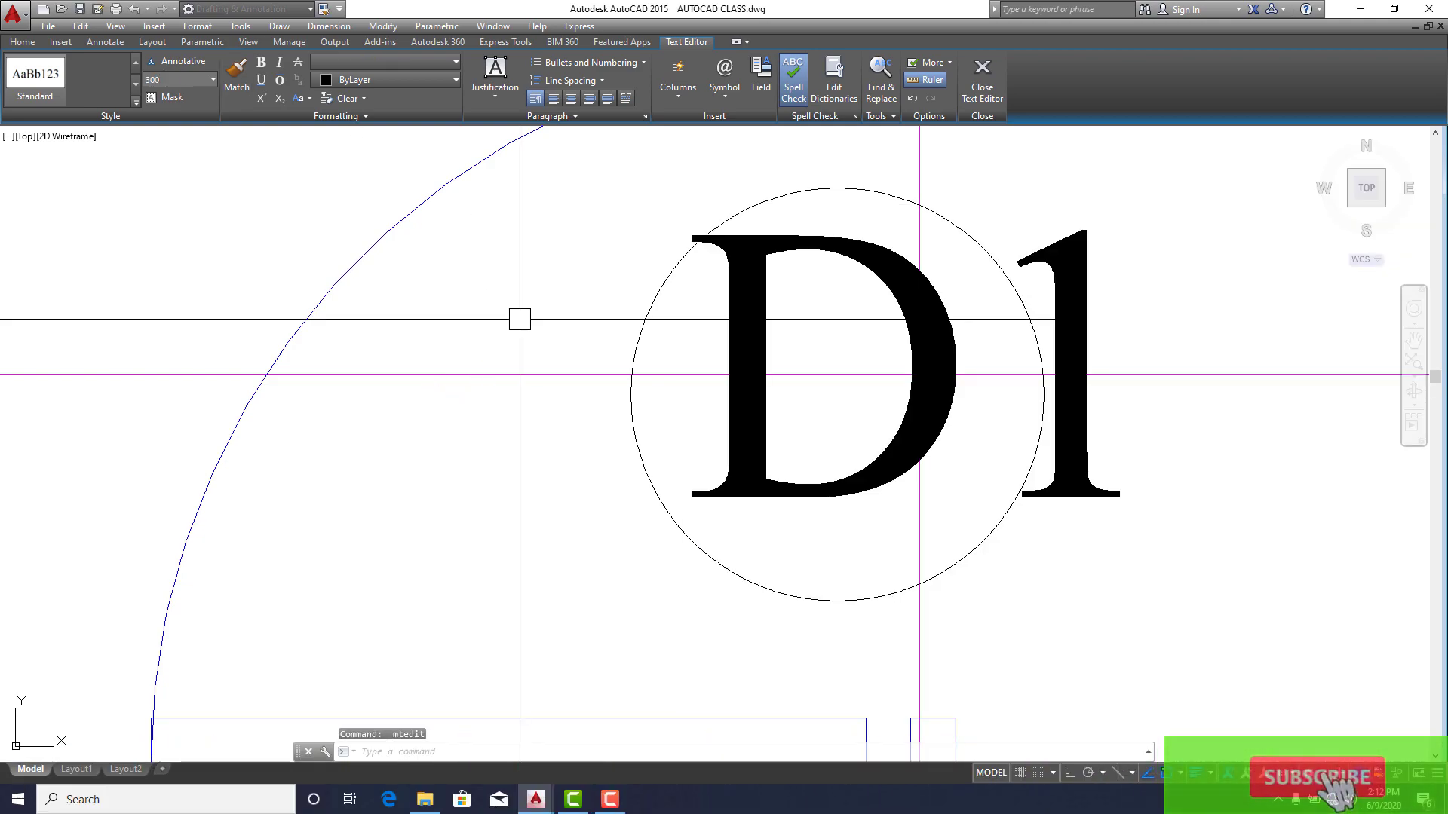
Set the text height of the bedroom door's D1 mark to 200 and move the text down to the middle of its circle.
double_click(960, 327)
drag(1096, 333, 682, 355)
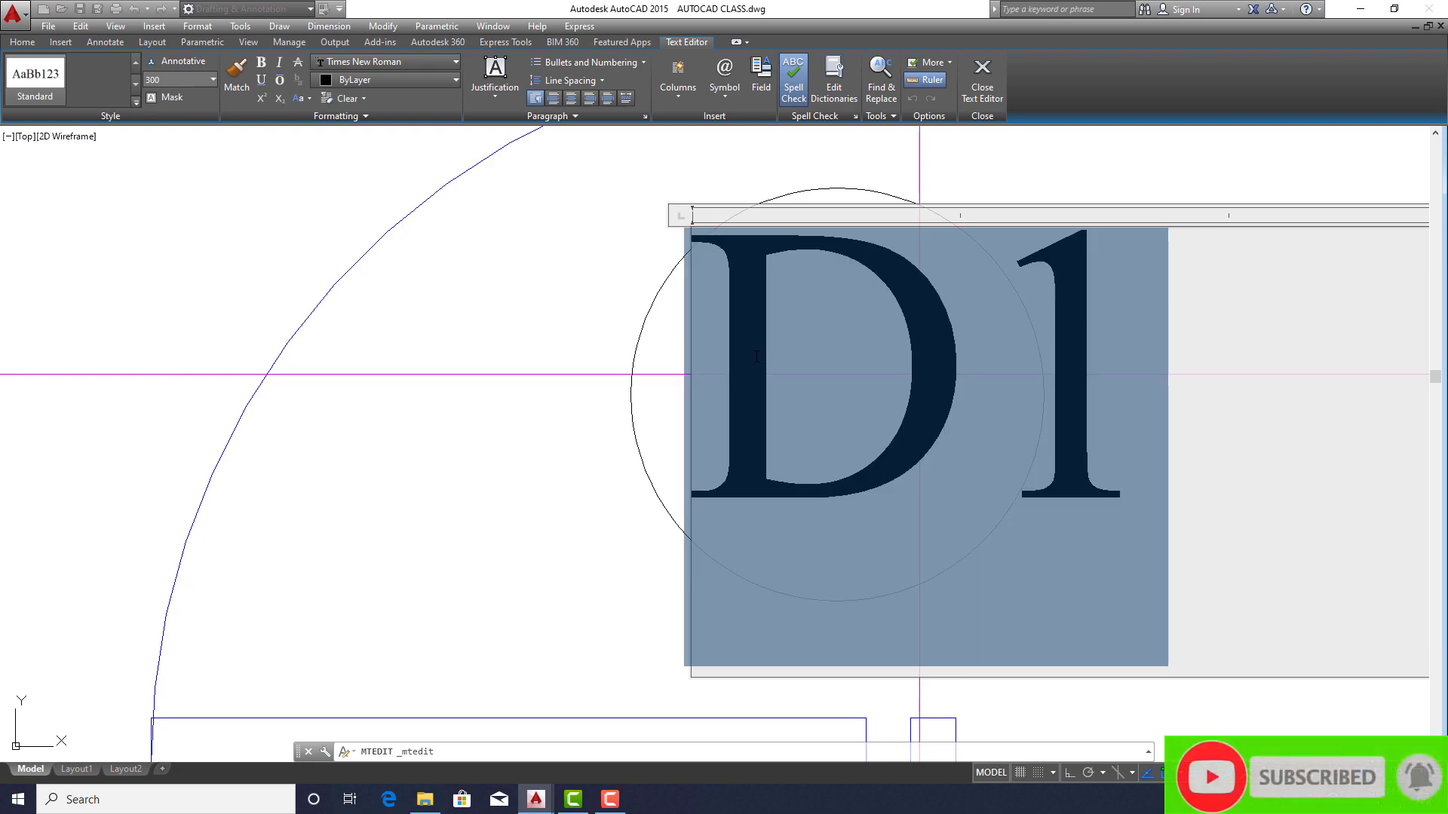
click(171, 80)
text(200)
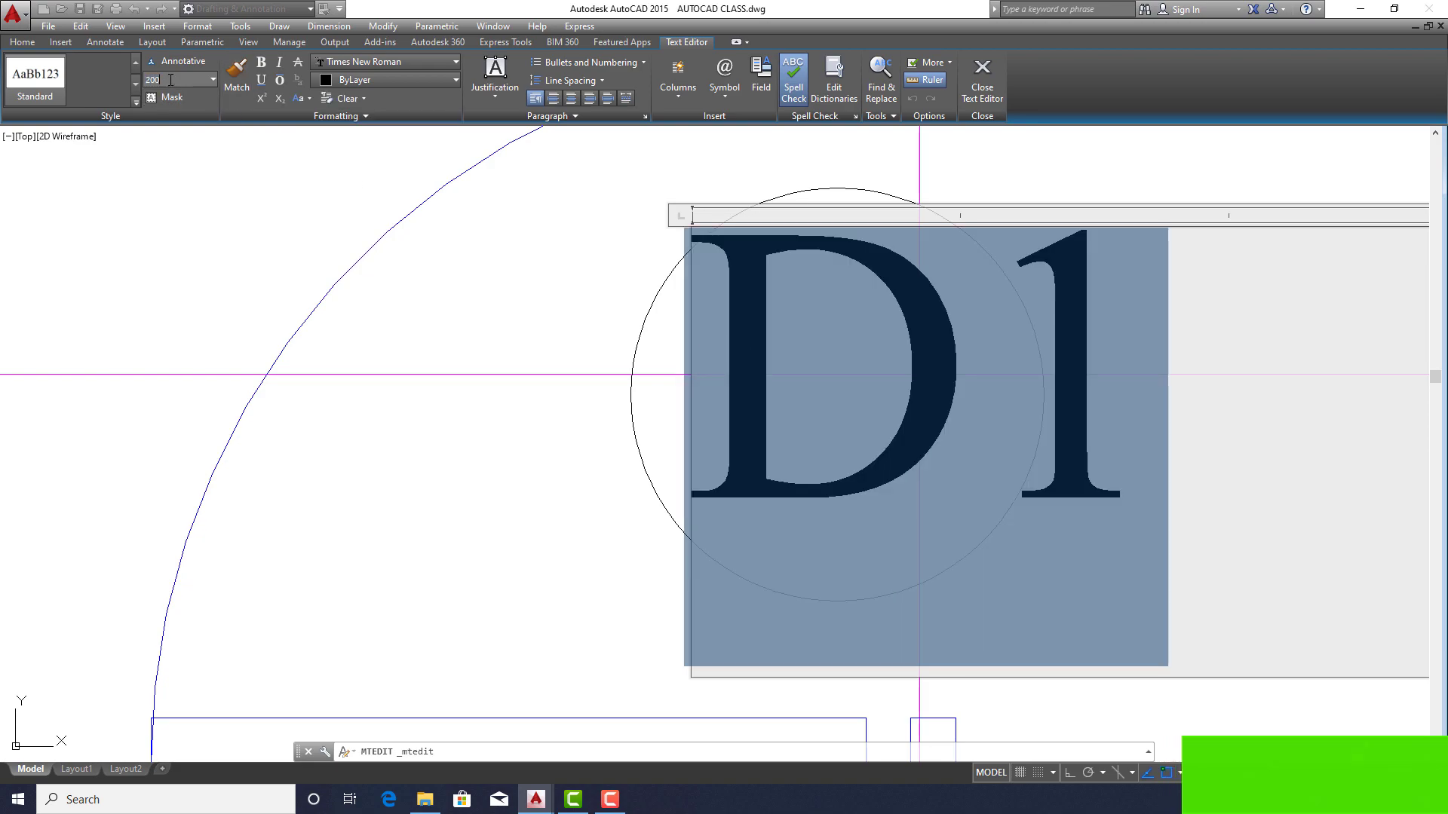
key(Return)
click(462, 276)
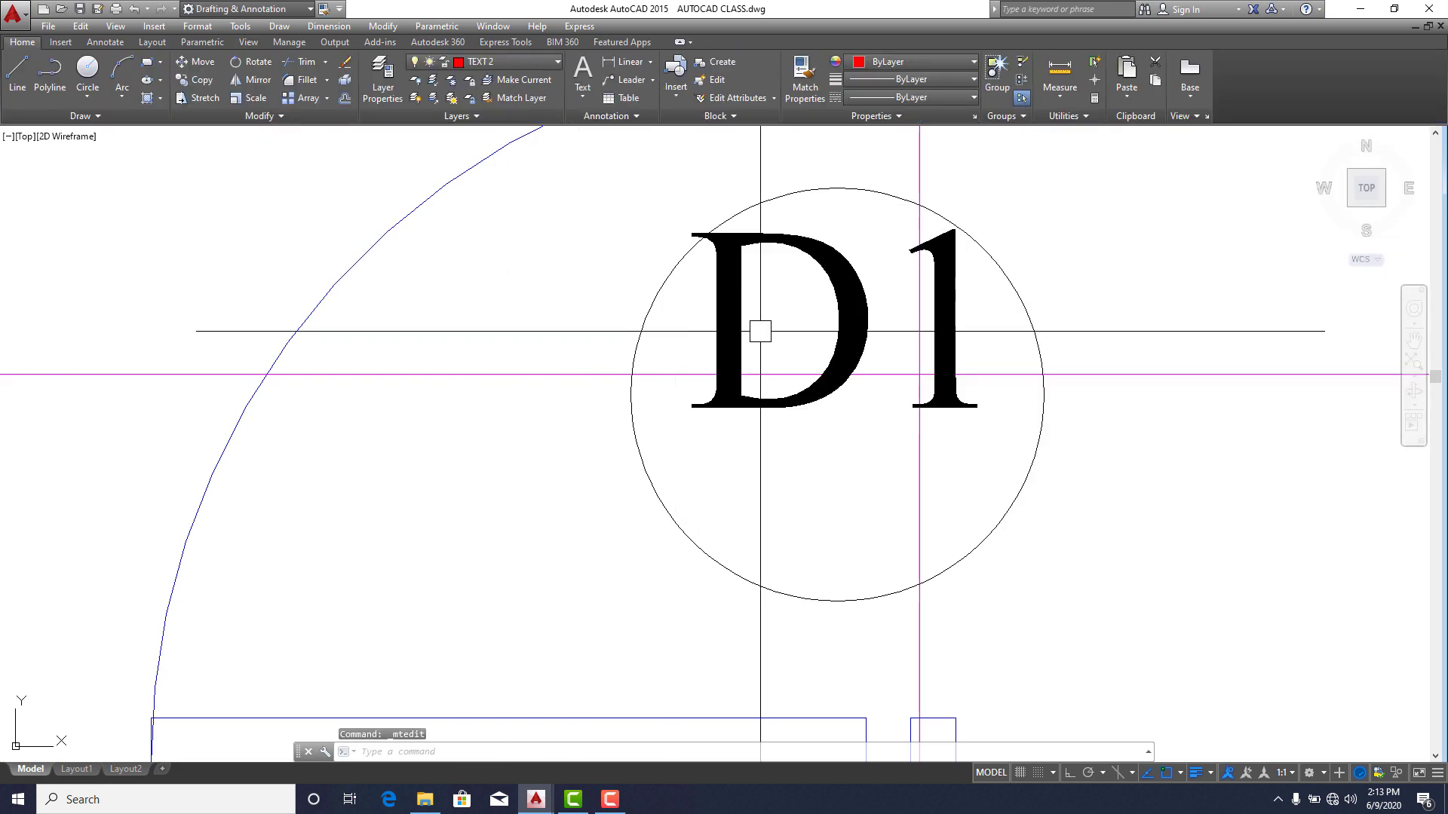
click(183, 63)
click(604, 296)
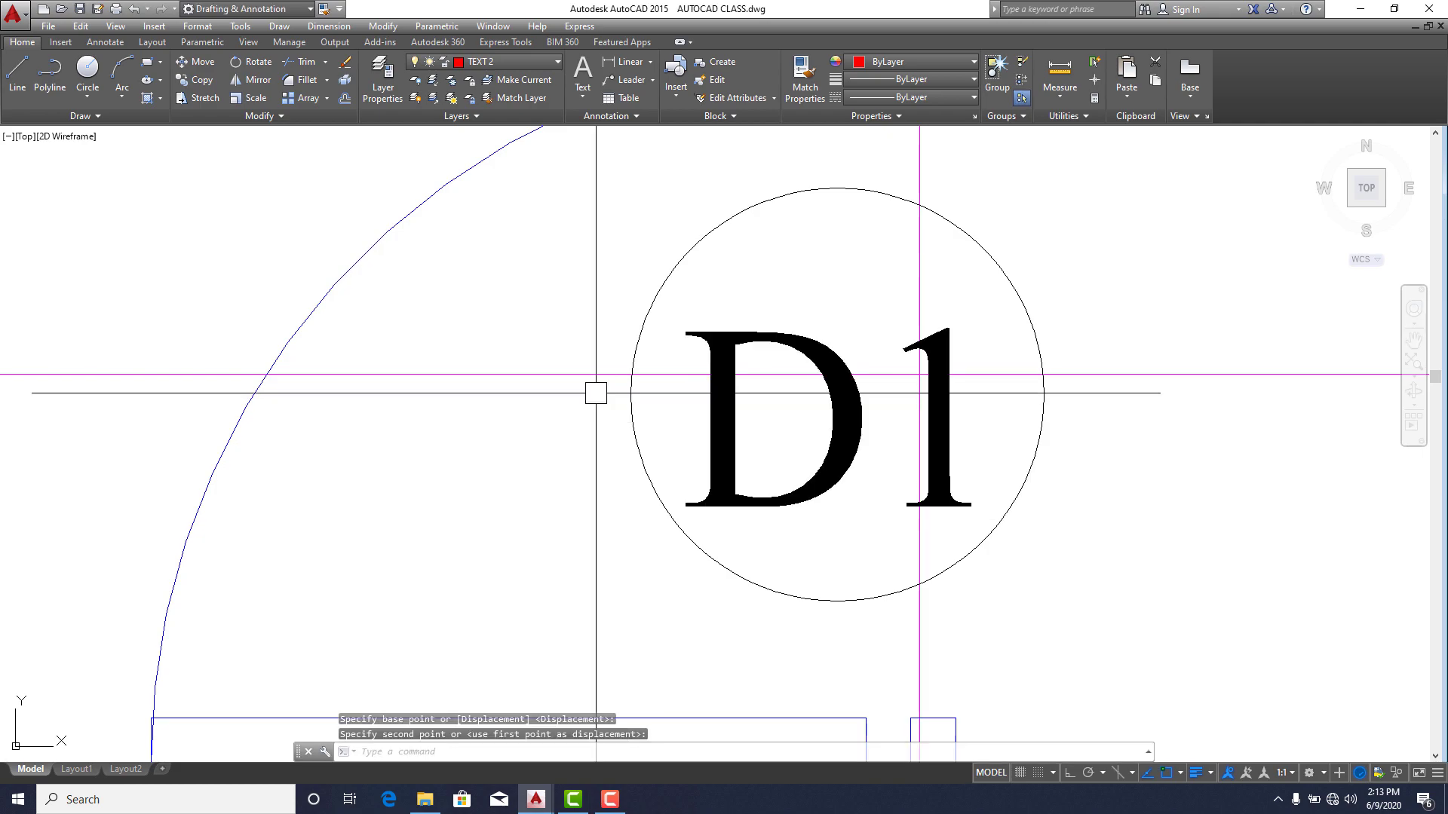
scroll(596, 392, down, 10)
scroll(995, 501, up, 3)
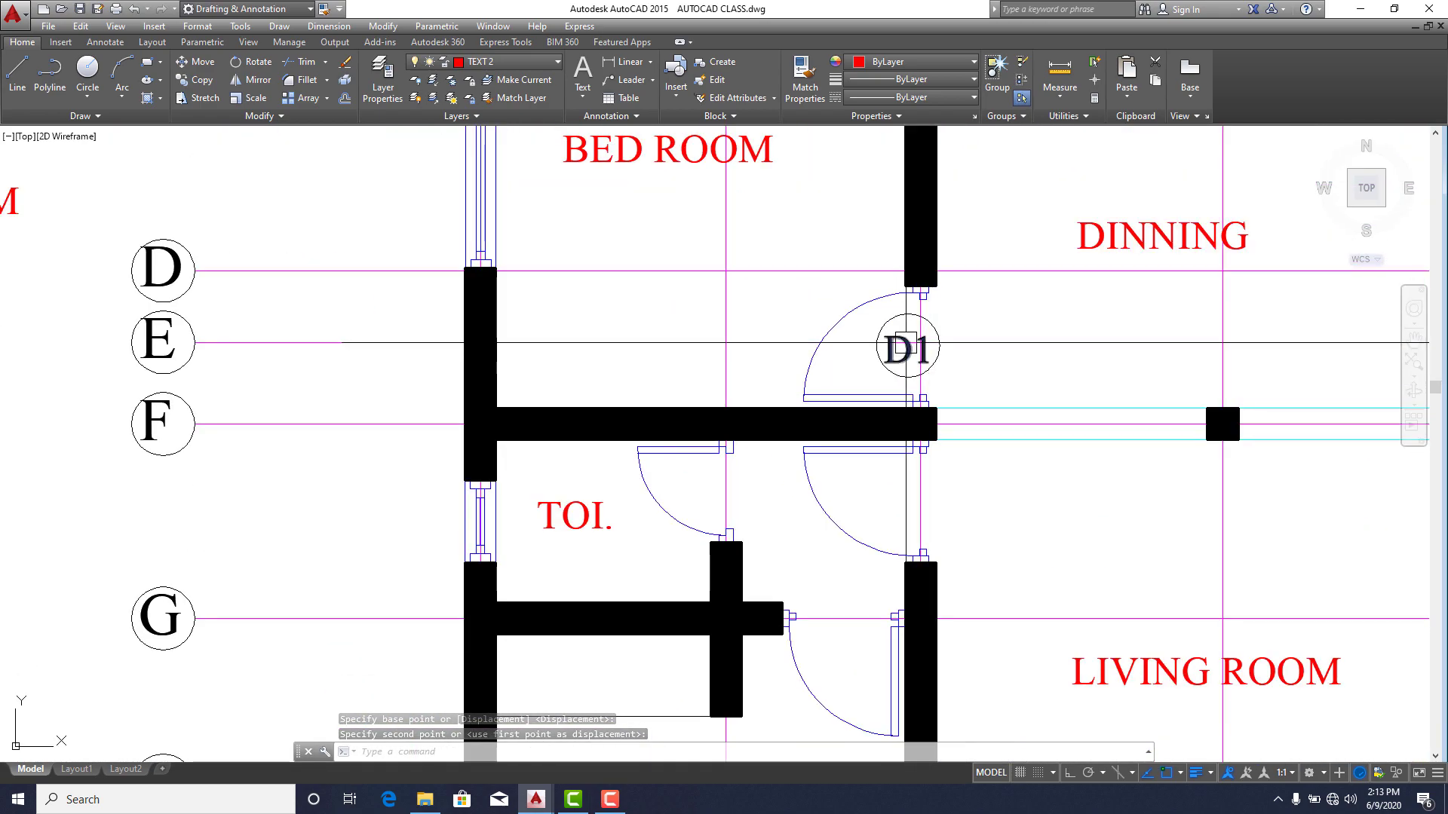
click(906, 343)
click(201, 80)
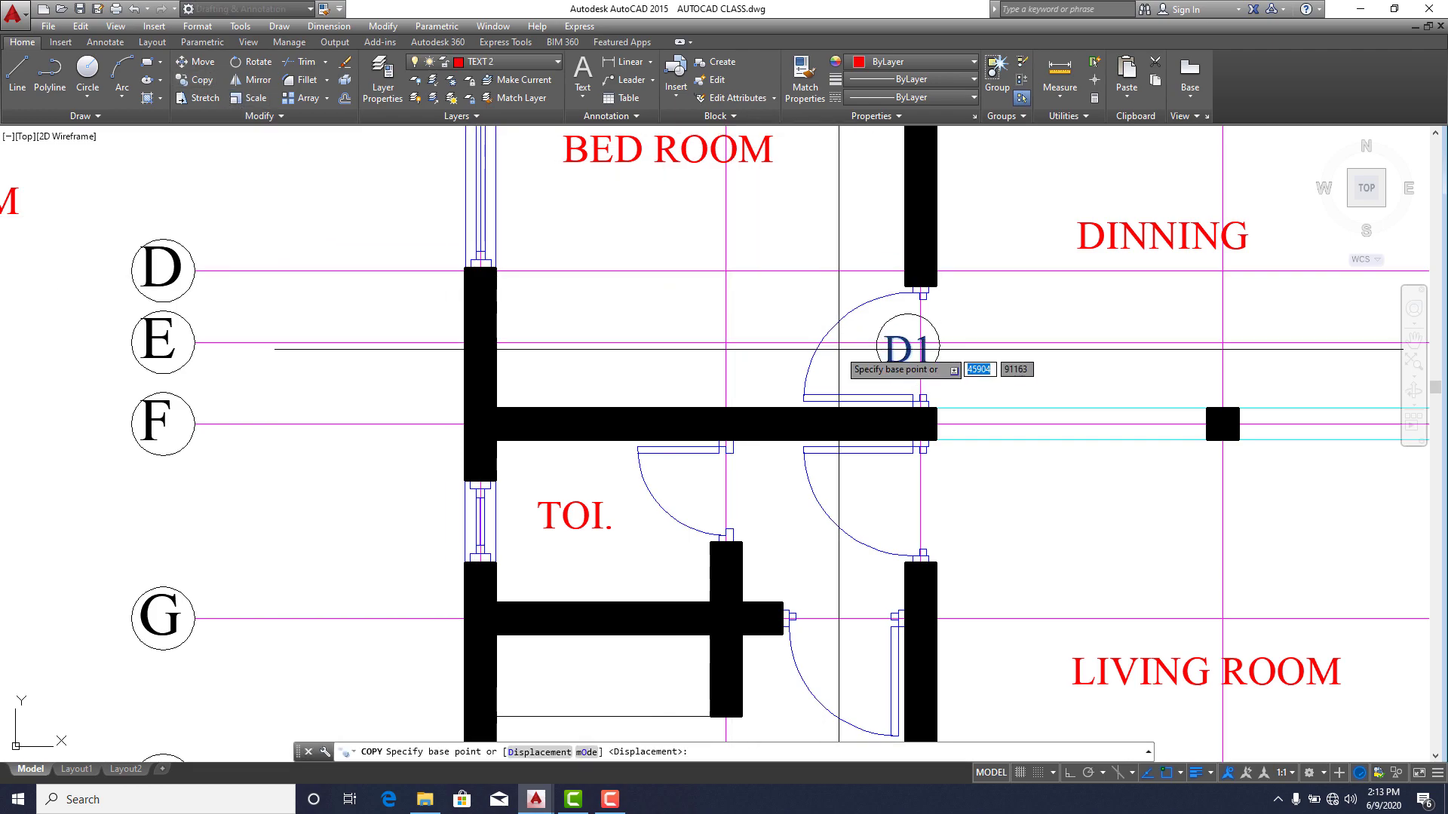
click(908, 344)
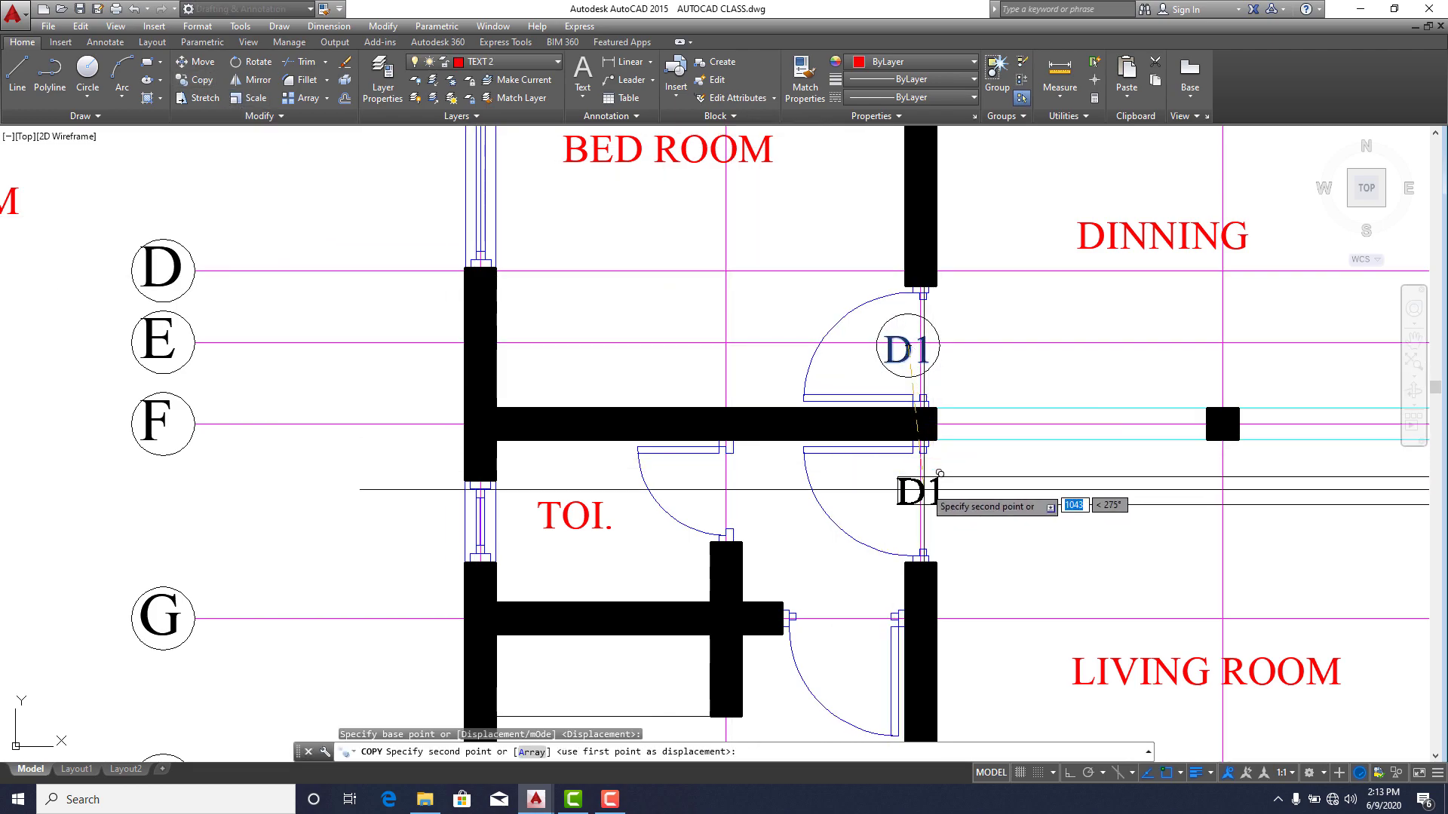
key(Escape)
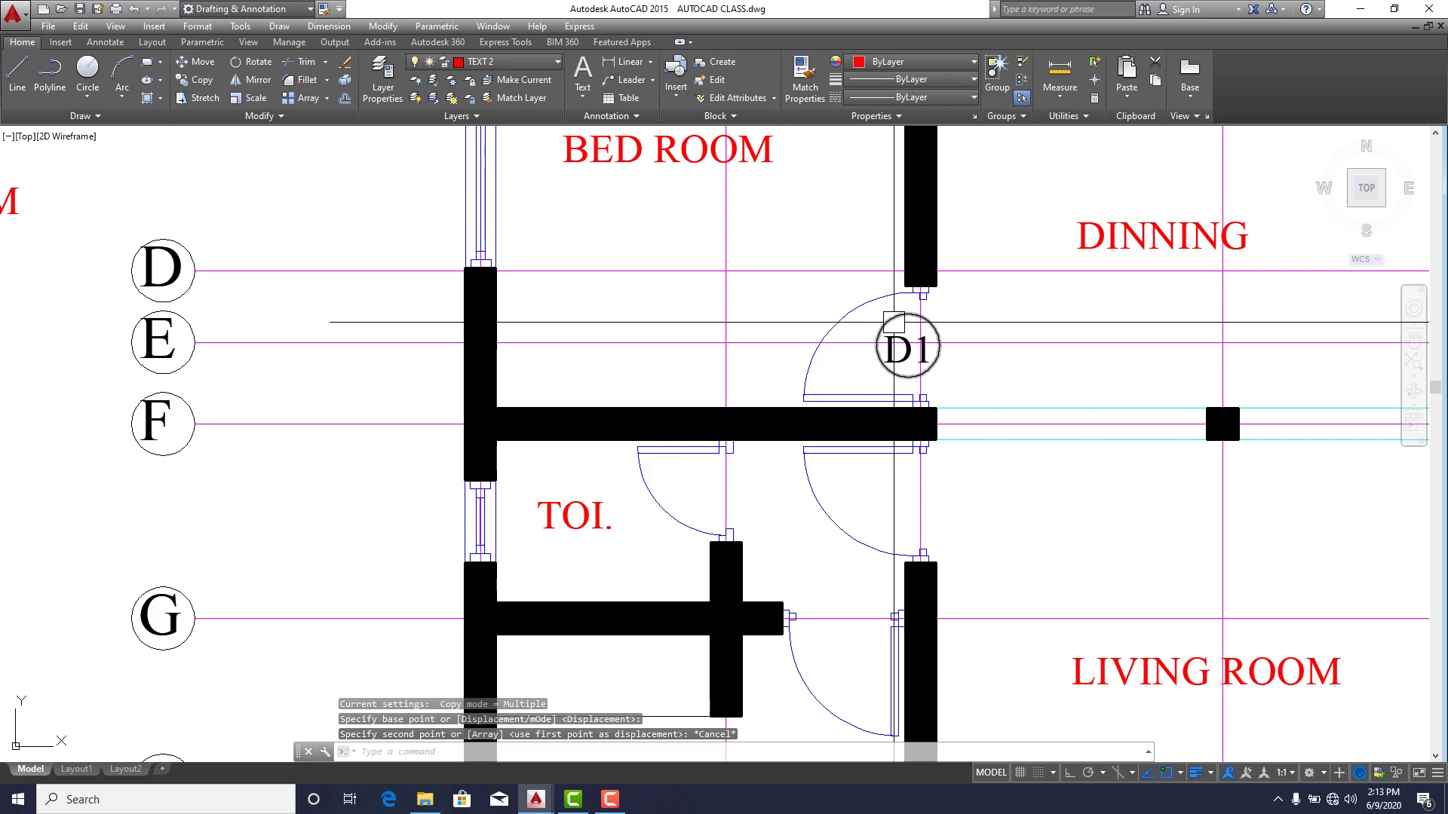
Copy the D1 circle together with its text onto the door on grid 3 just below grid F.
scroll(894, 322, up, 4)
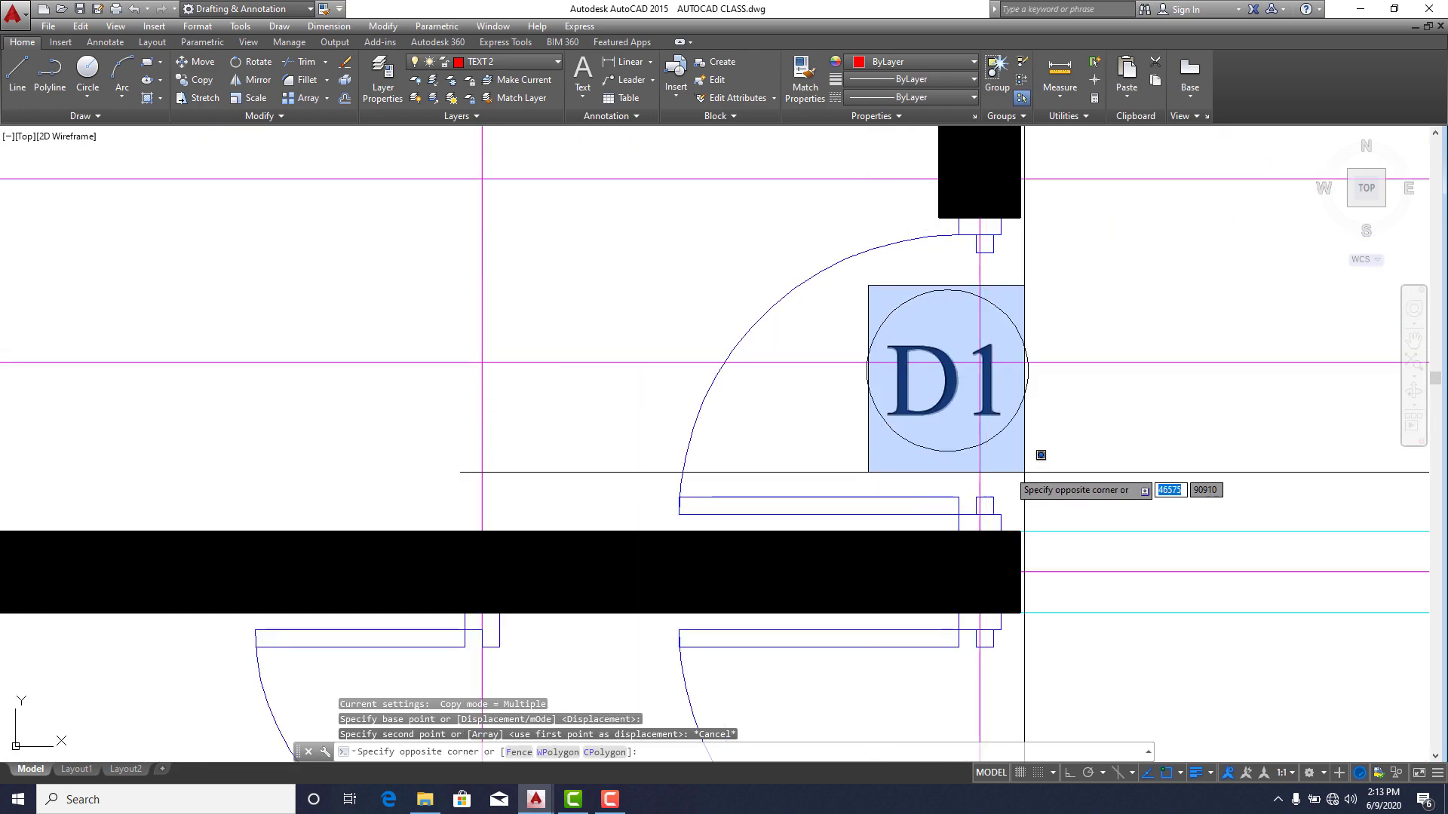
click(1003, 436)
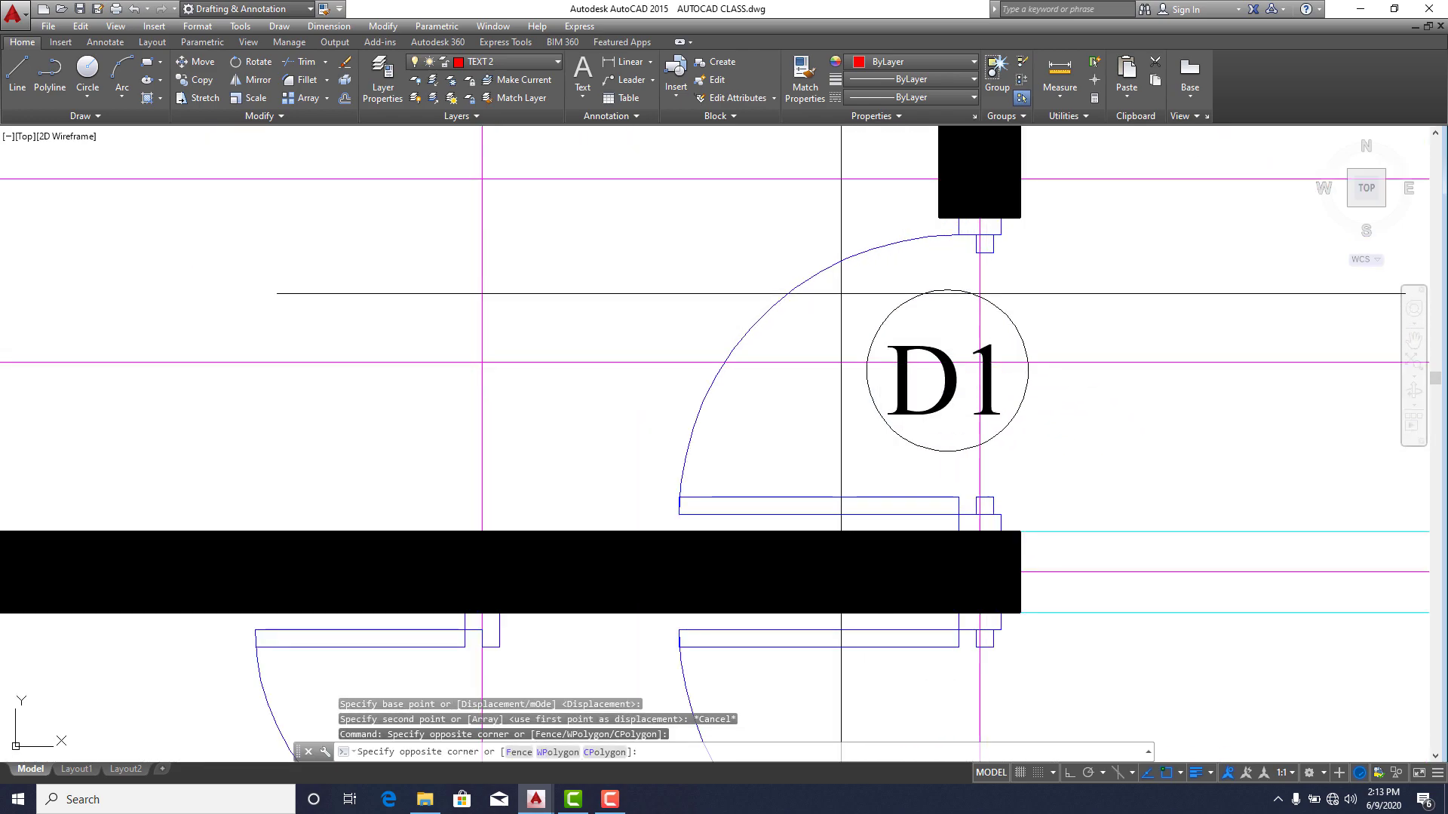
click(872, 271)
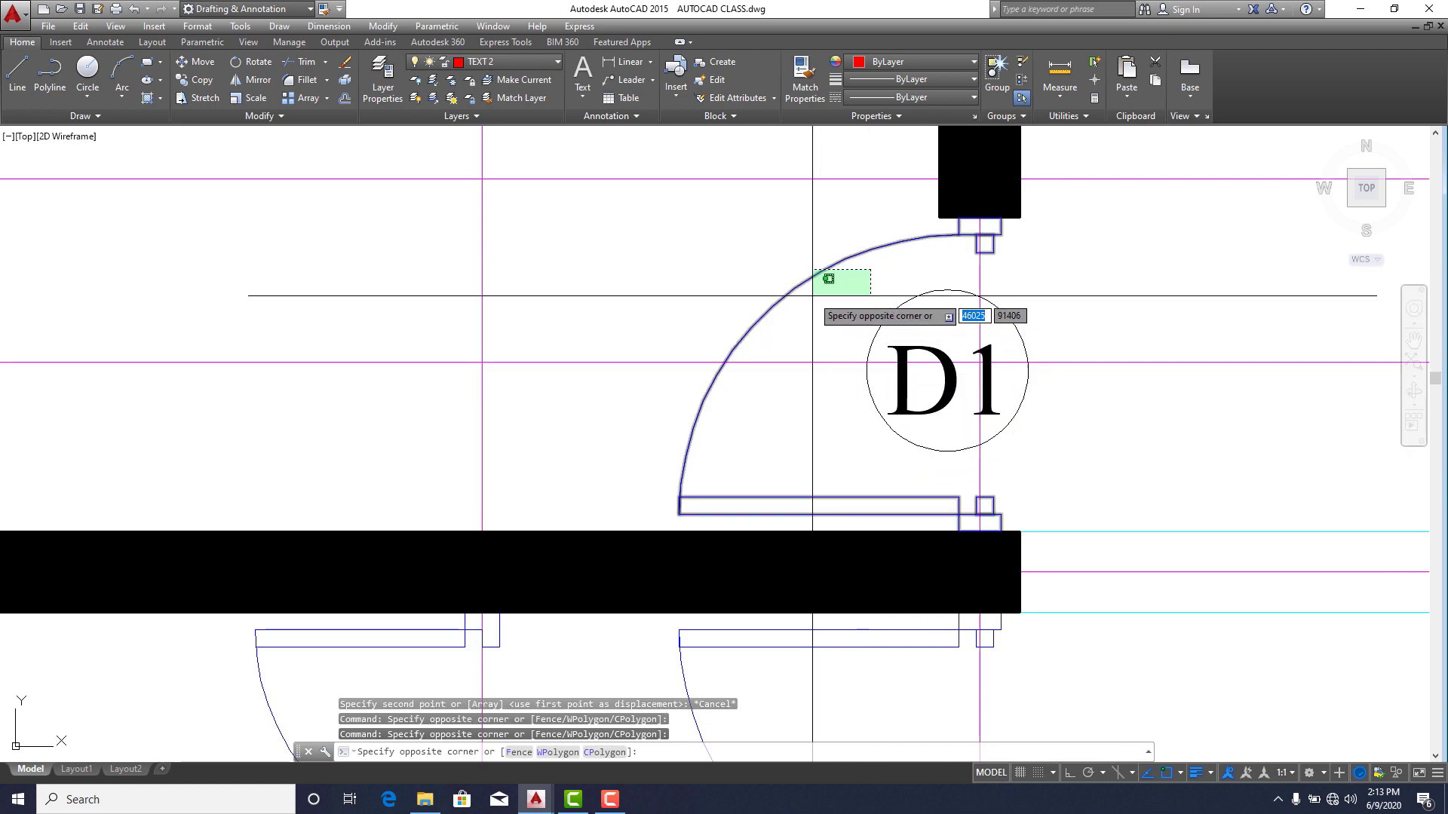
click(851, 306)
click(834, 287)
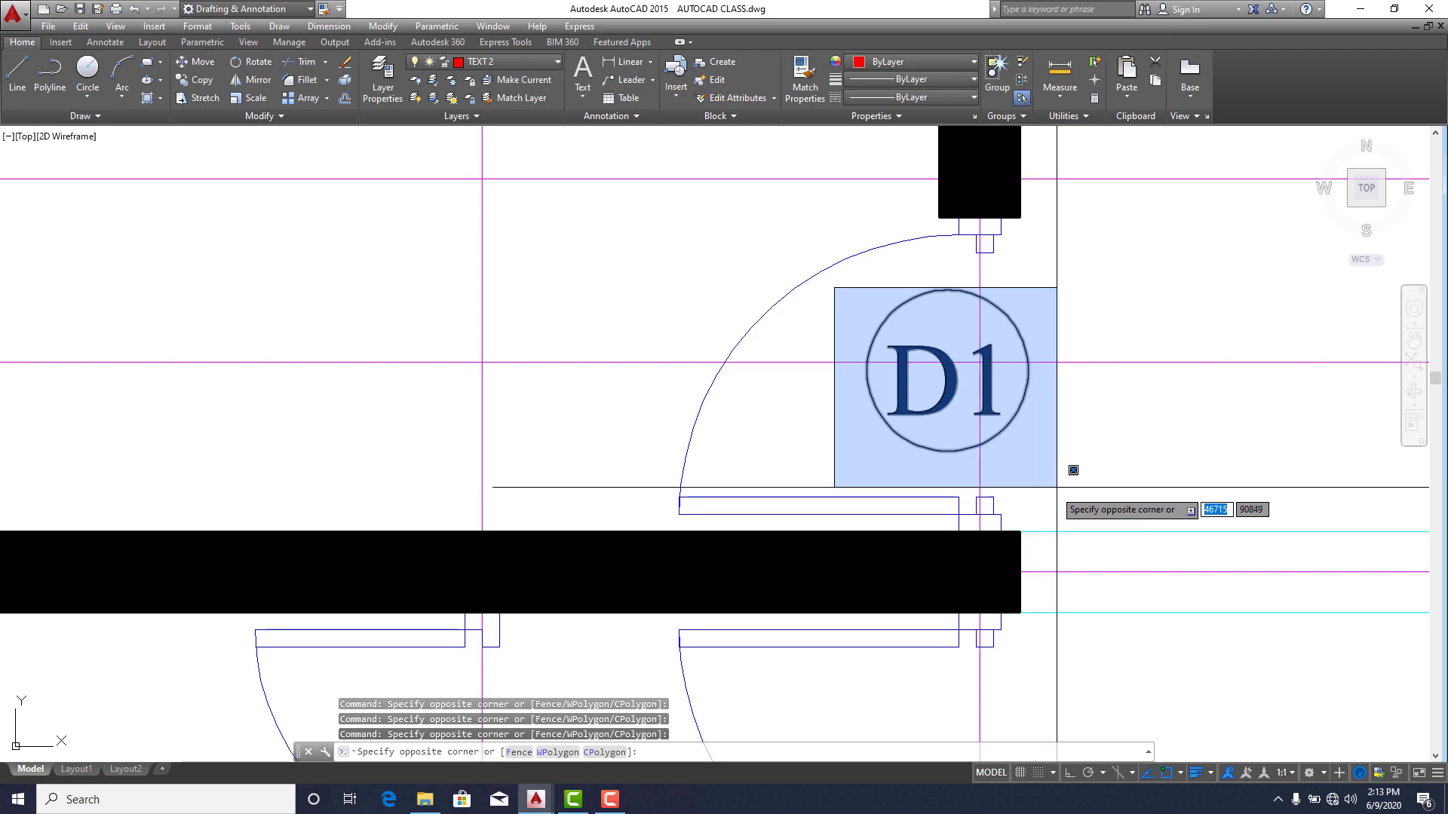
click(1034, 491)
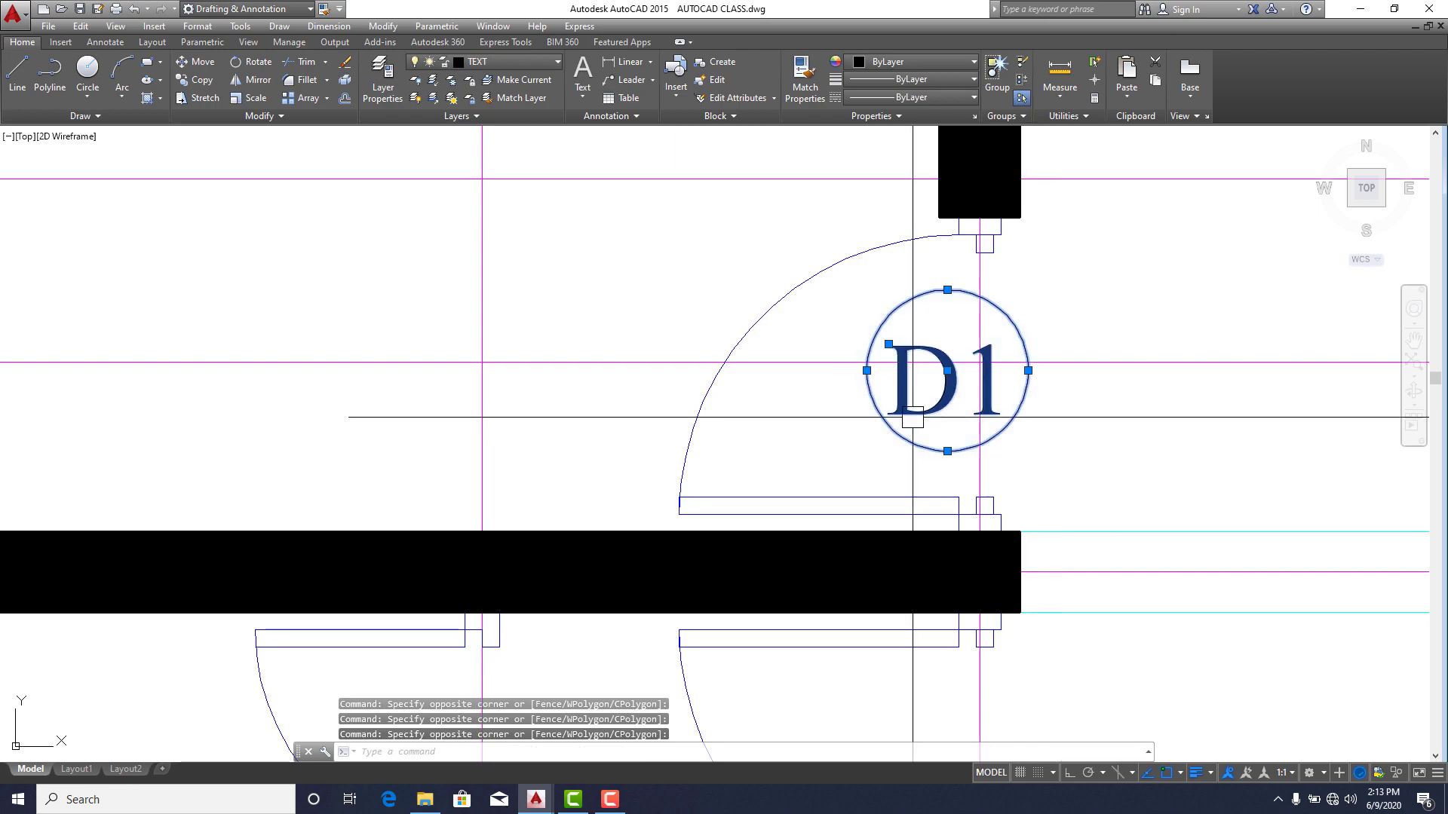
click(203, 81)
click(958, 395)
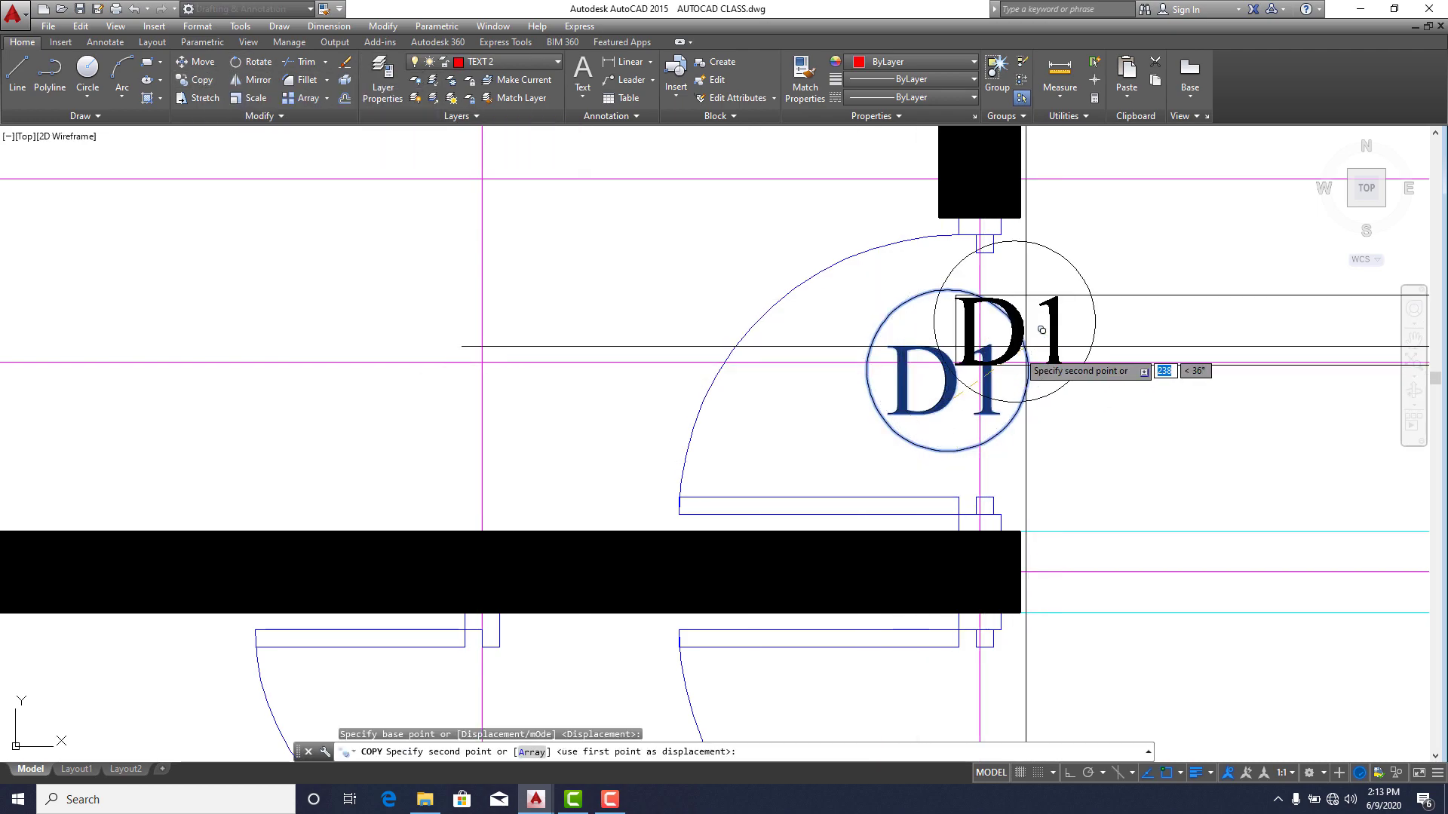
scroll(1042, 330, down, 3)
scroll(1066, 495, up, 3)
click(990, 504)
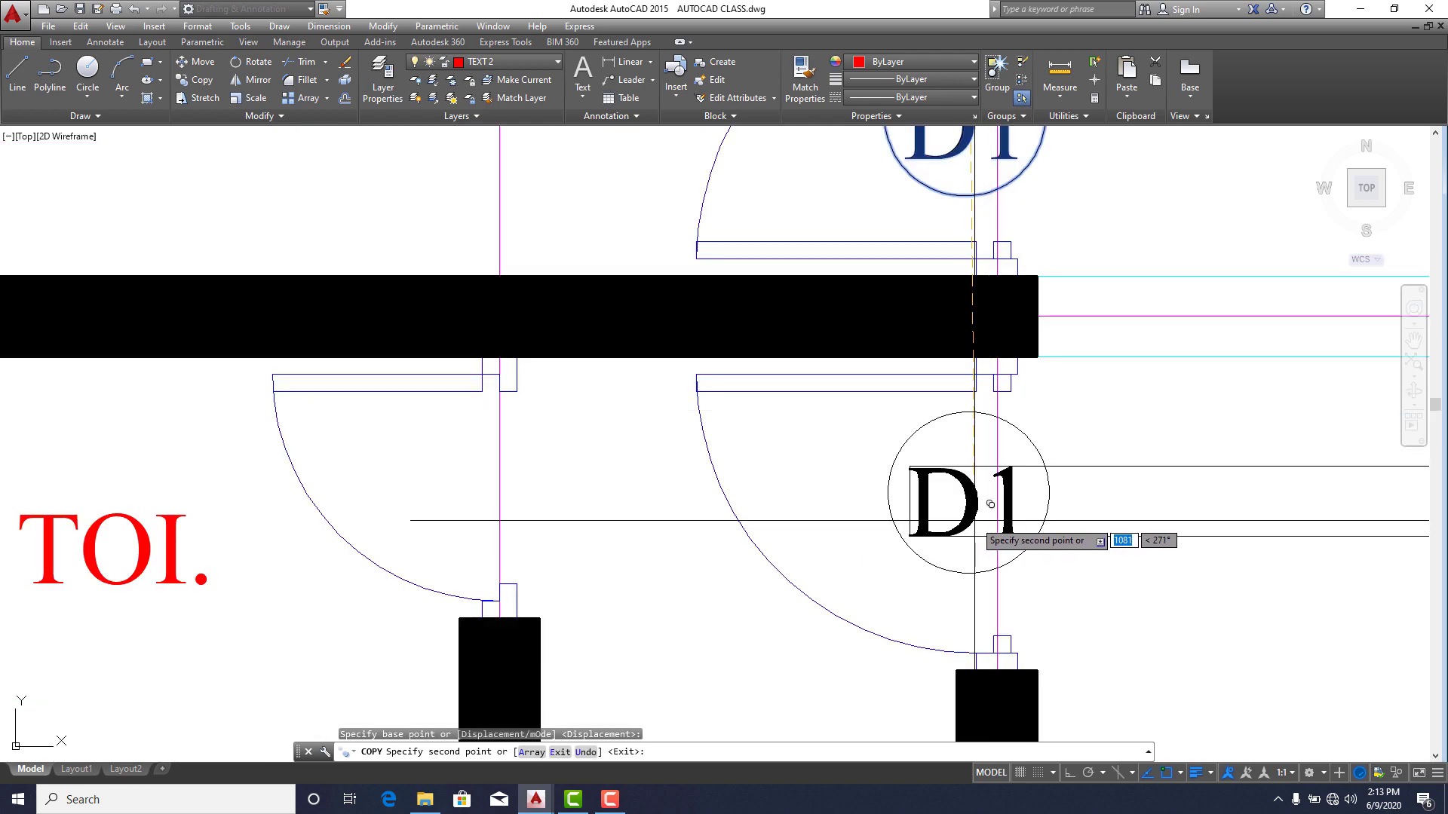
Place copies of the D1 mark on the two lobby doors, at the upper-right bedroom and the master bedroom.
scroll(981, 490, down, 4)
scroll(1248, 400, up, 3)
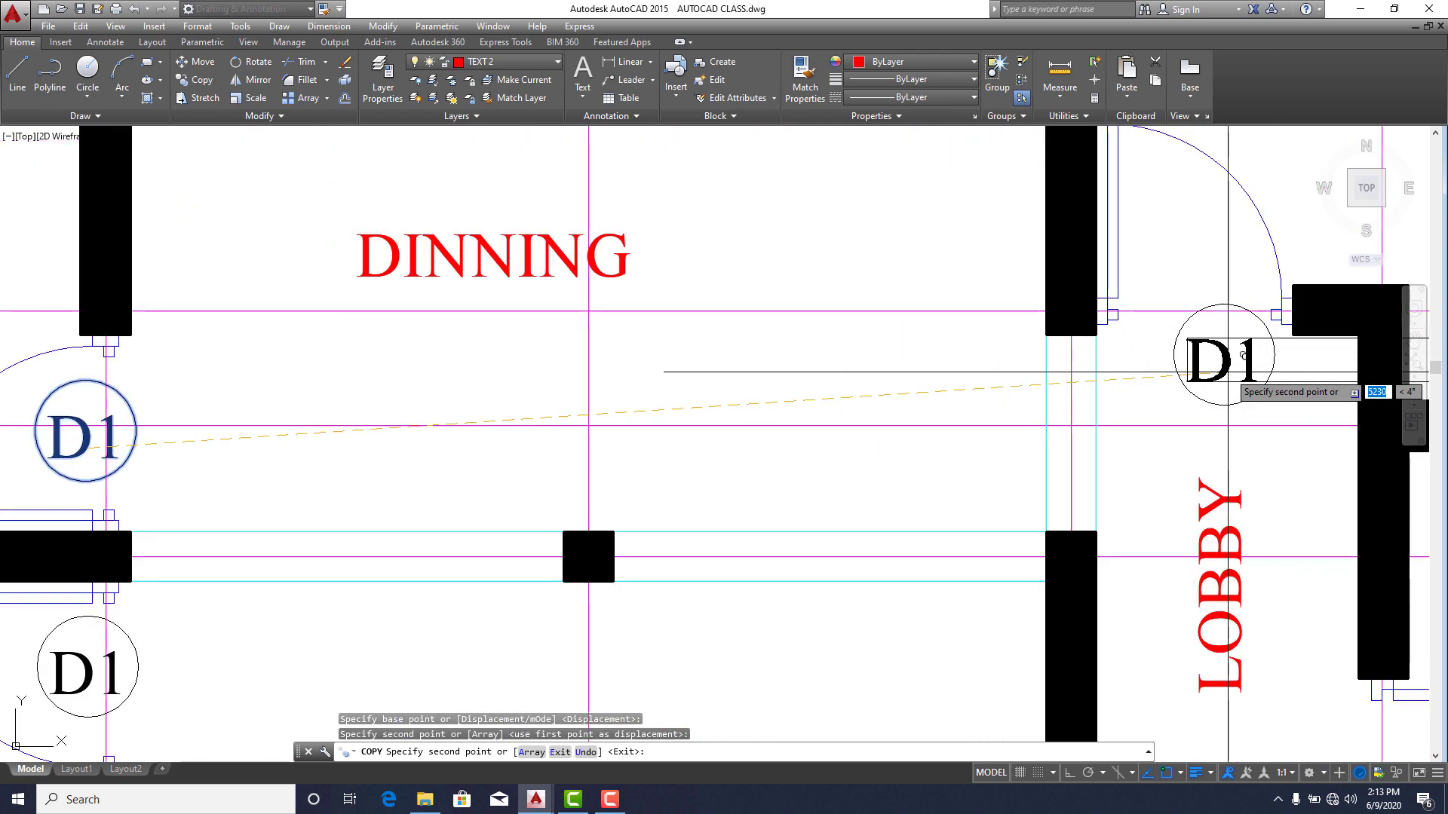
click(1215, 300)
scroll(1199, 355, down, 3)
scroll(1187, 513, up, 2)
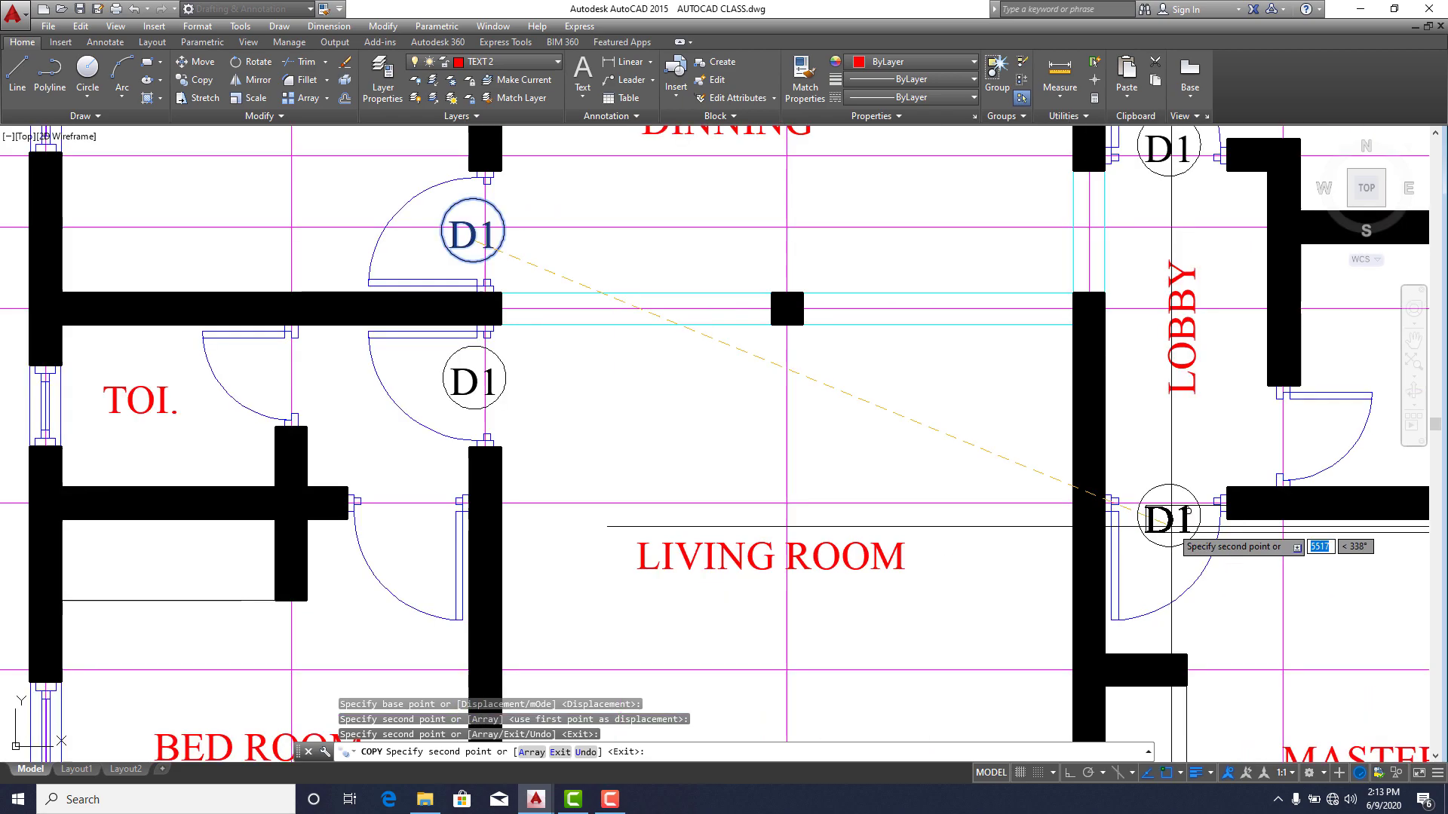
scroll(1188, 512, up, 2)
click(1180, 486)
Place copies of the D1 mark on the lower-left bedroom's door and above the double door to the terrace.
scroll(1180, 486, down, 5)
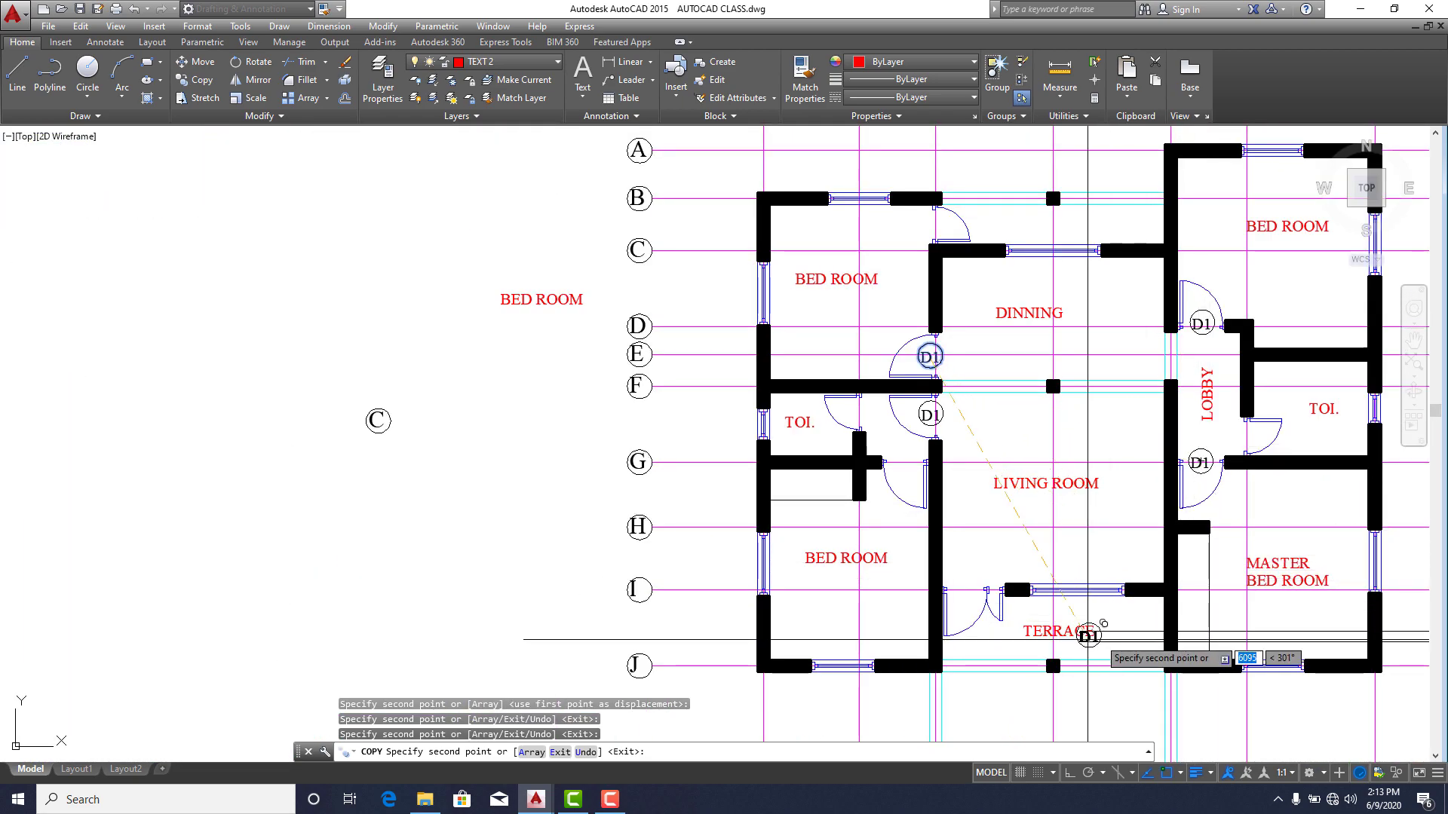
scroll(889, 461, up, 6)
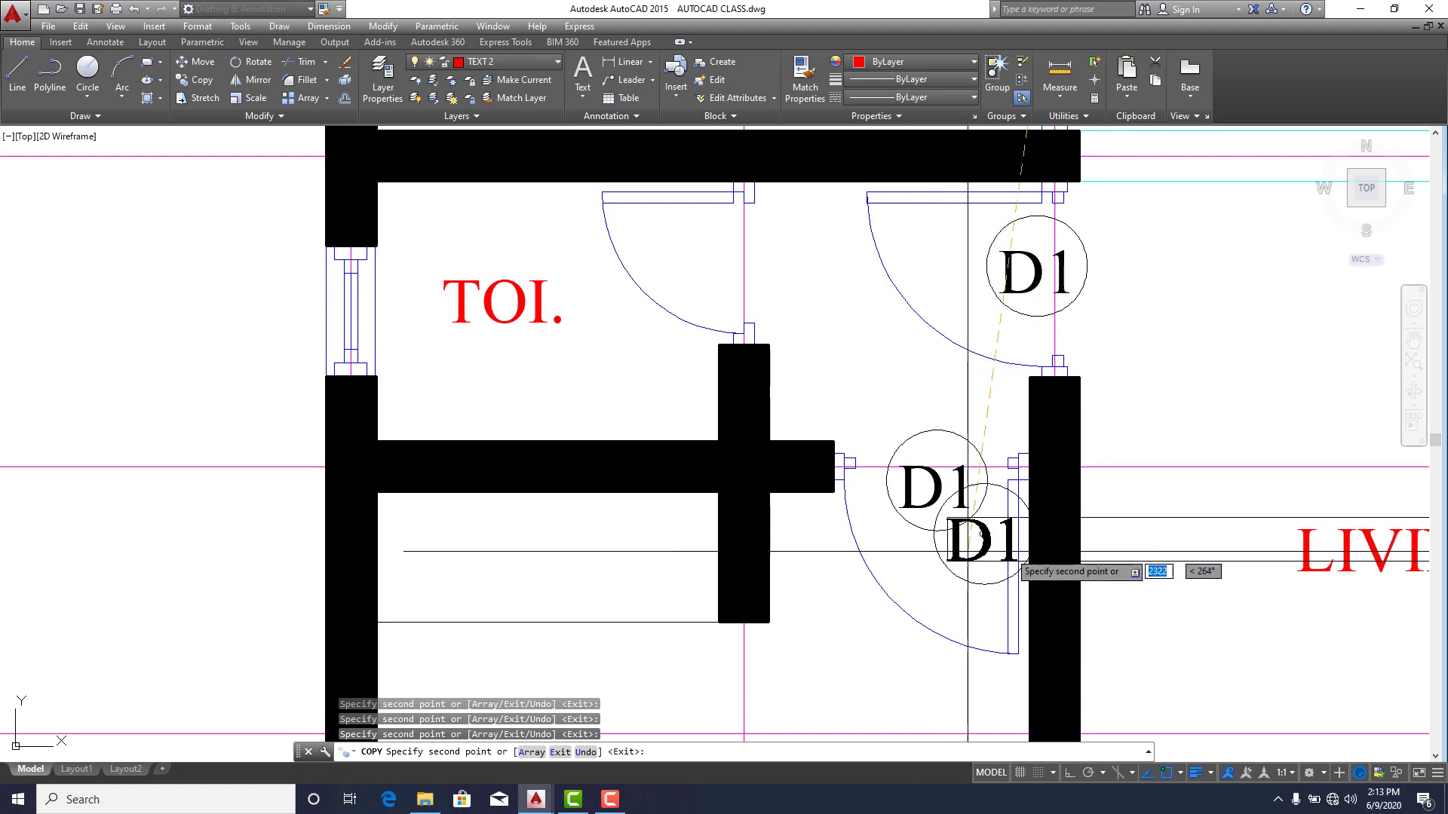
scroll(968, 551, down, 4)
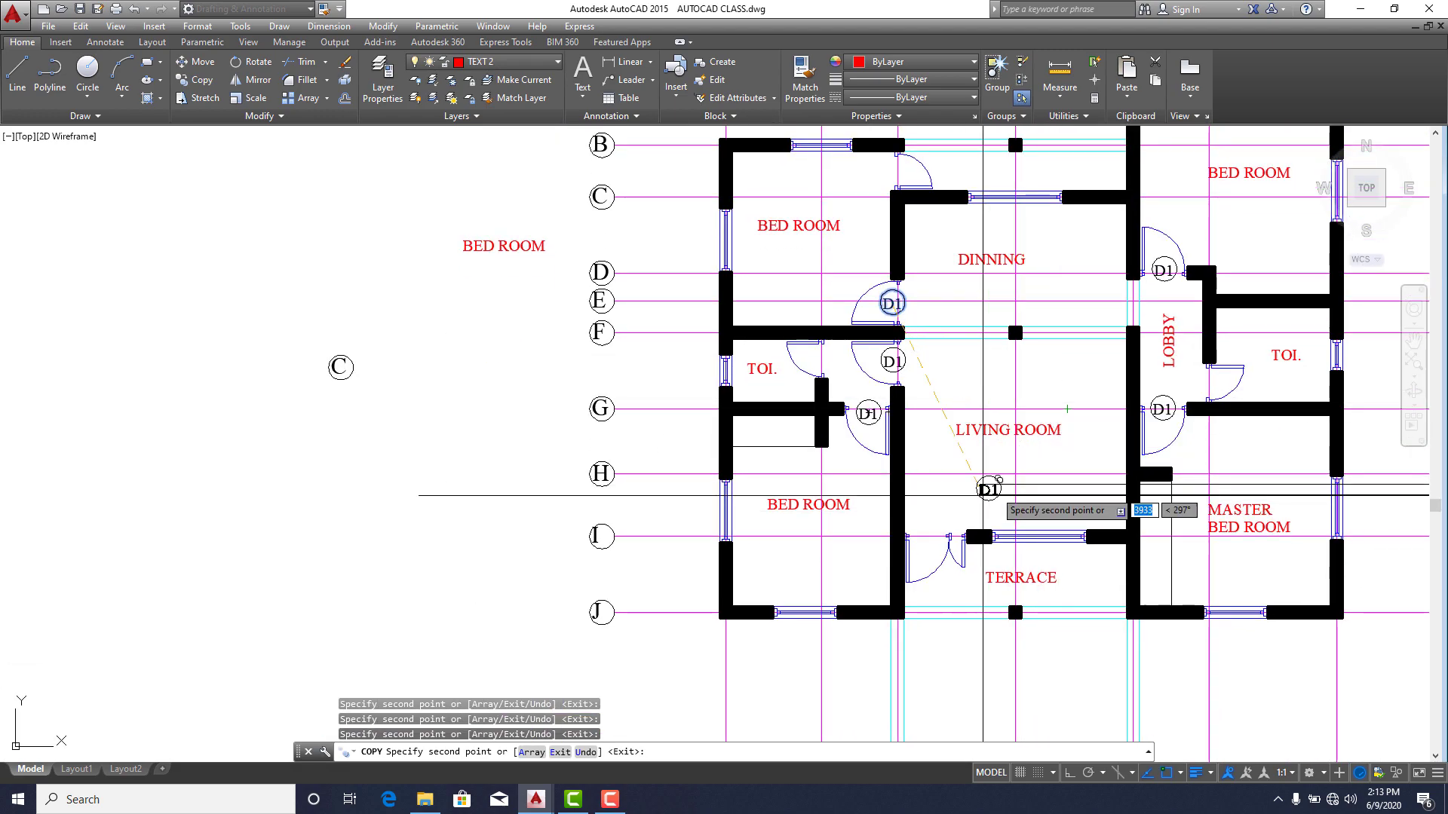
scroll(976, 666, up, 5)
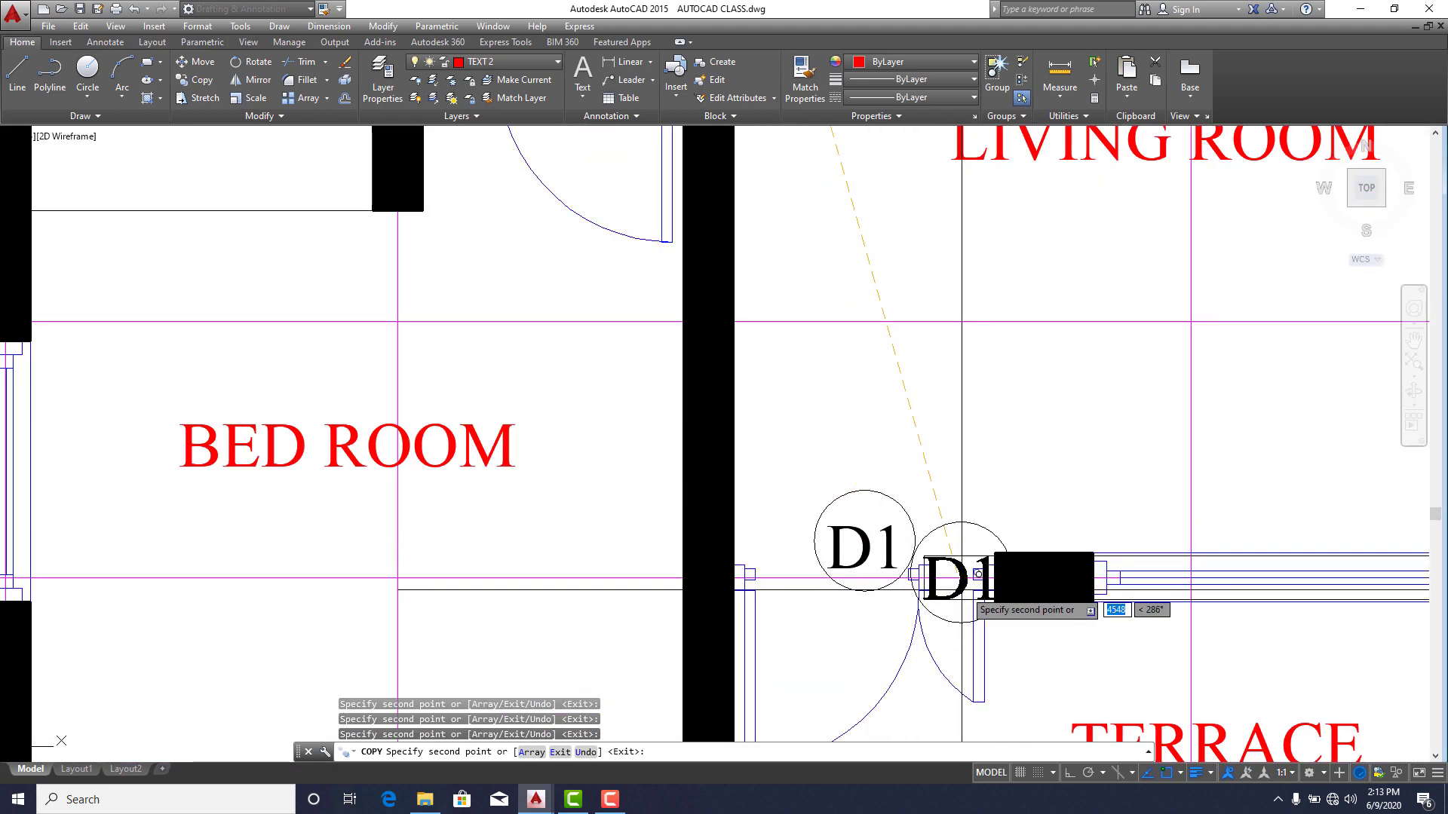
Place copies of the D1 mark on the doors of both toilets and finish copying.
scroll(980, 558, down, 5)
scroll(882, 416, up, 4)
scroll(890, 434, up, 2)
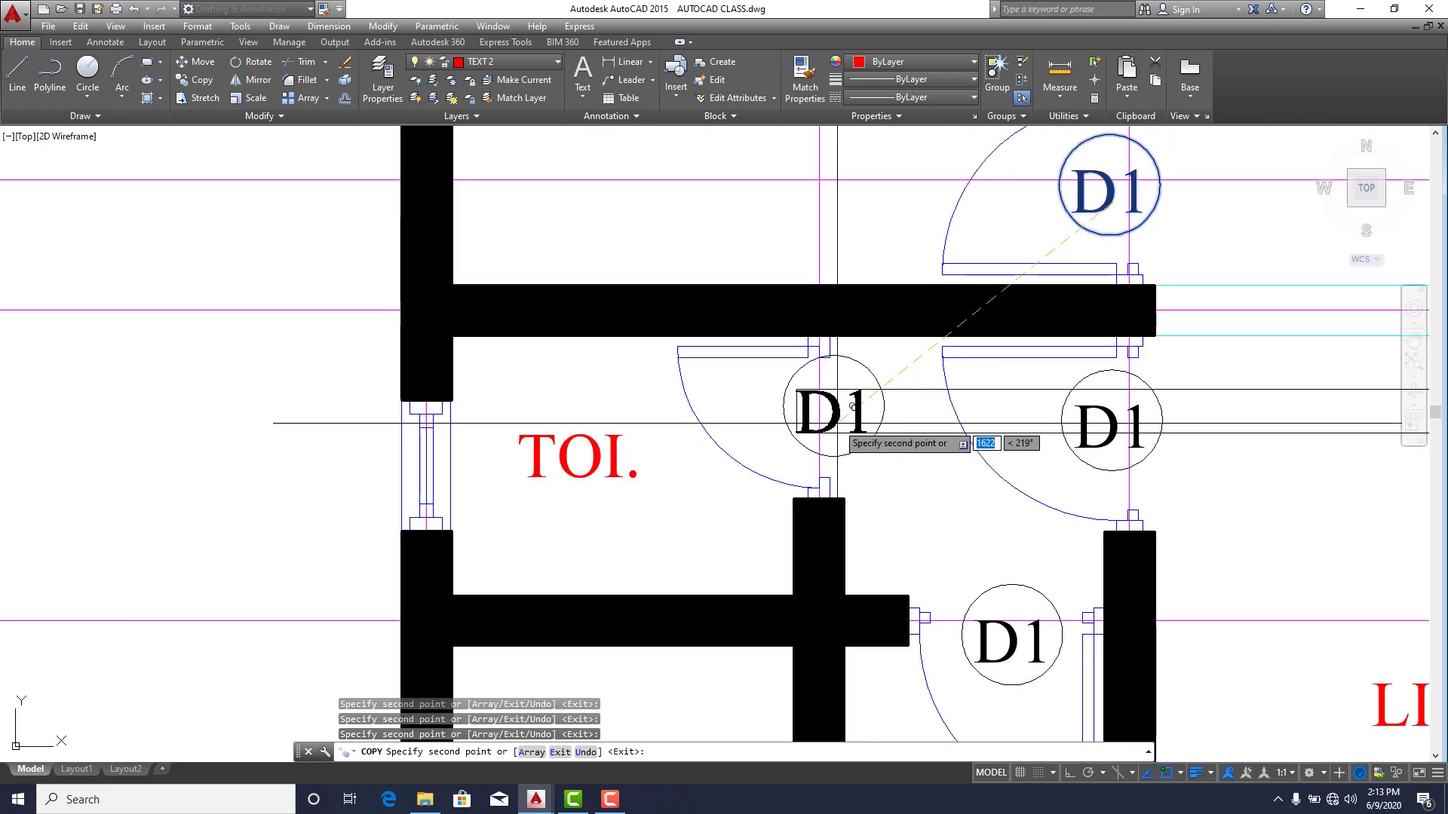
scroll(981, 453, down, 5)
scroll(1116, 475, up, 5)
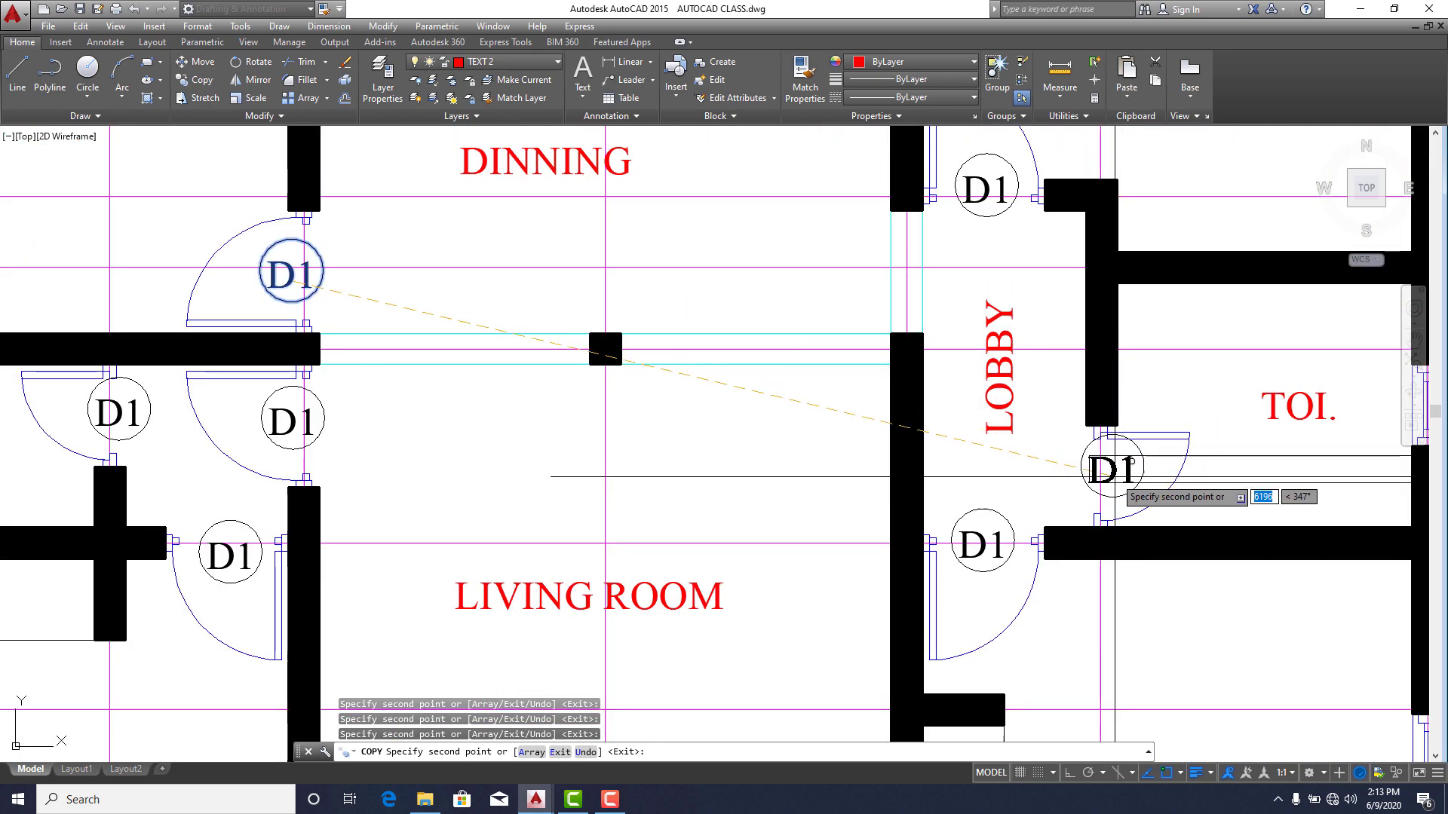
click(1078, 471)
key(Escape)
Change the text of the door marks at both toilets to D2.
scroll(1079, 471, up, 5)
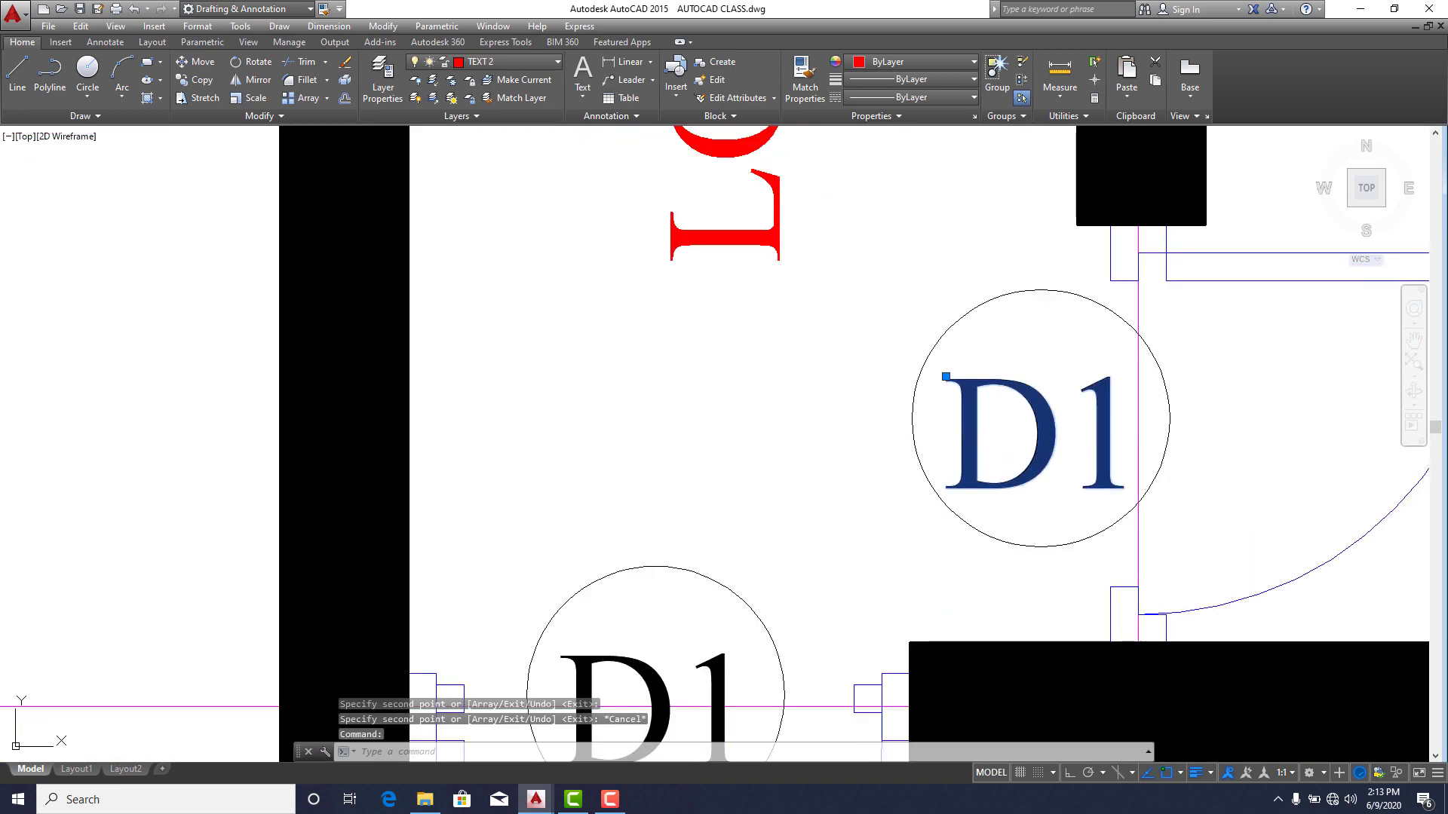
double_click(1110, 434)
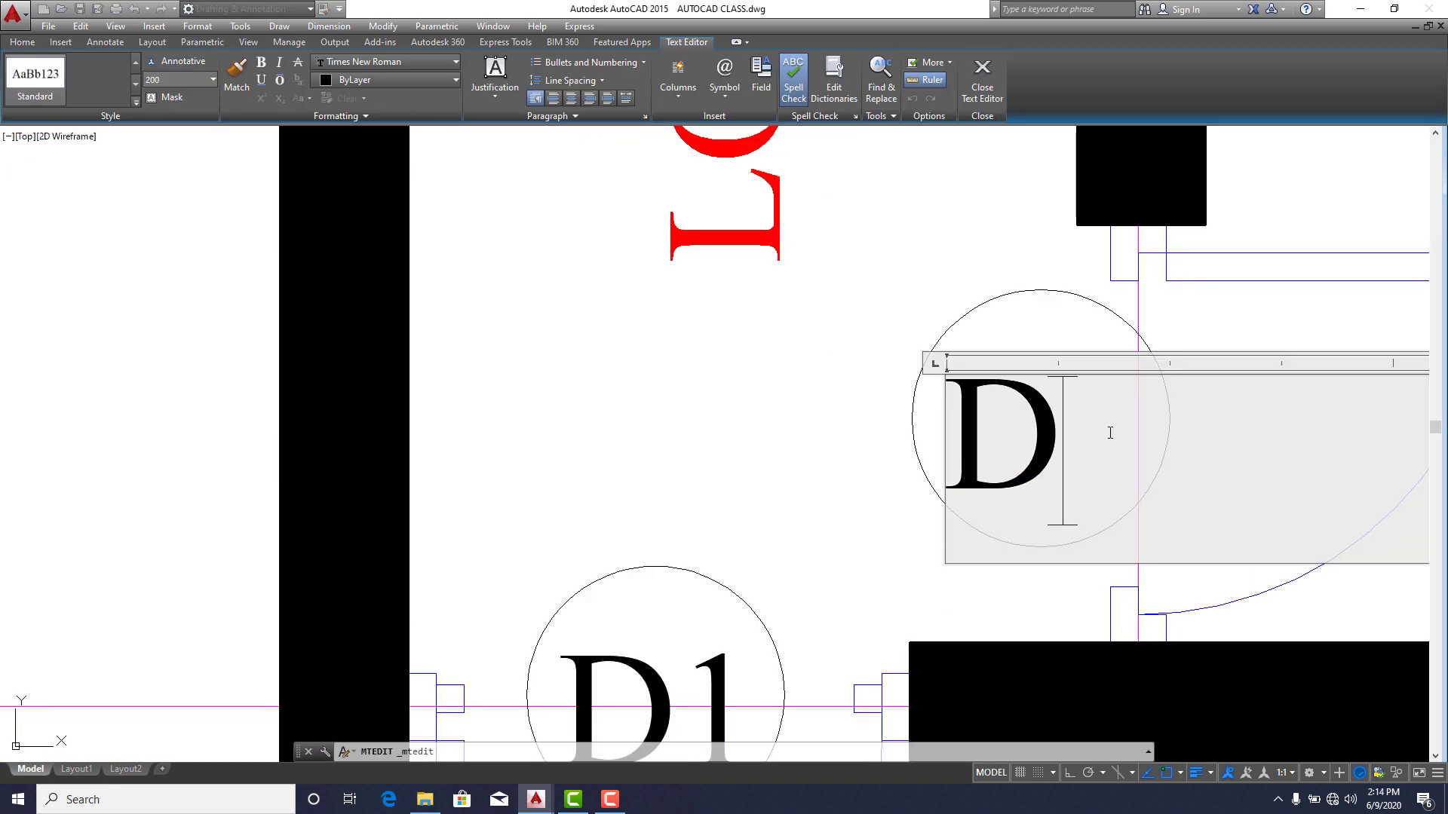
click(840, 414)
scroll(935, 445, down, 6)
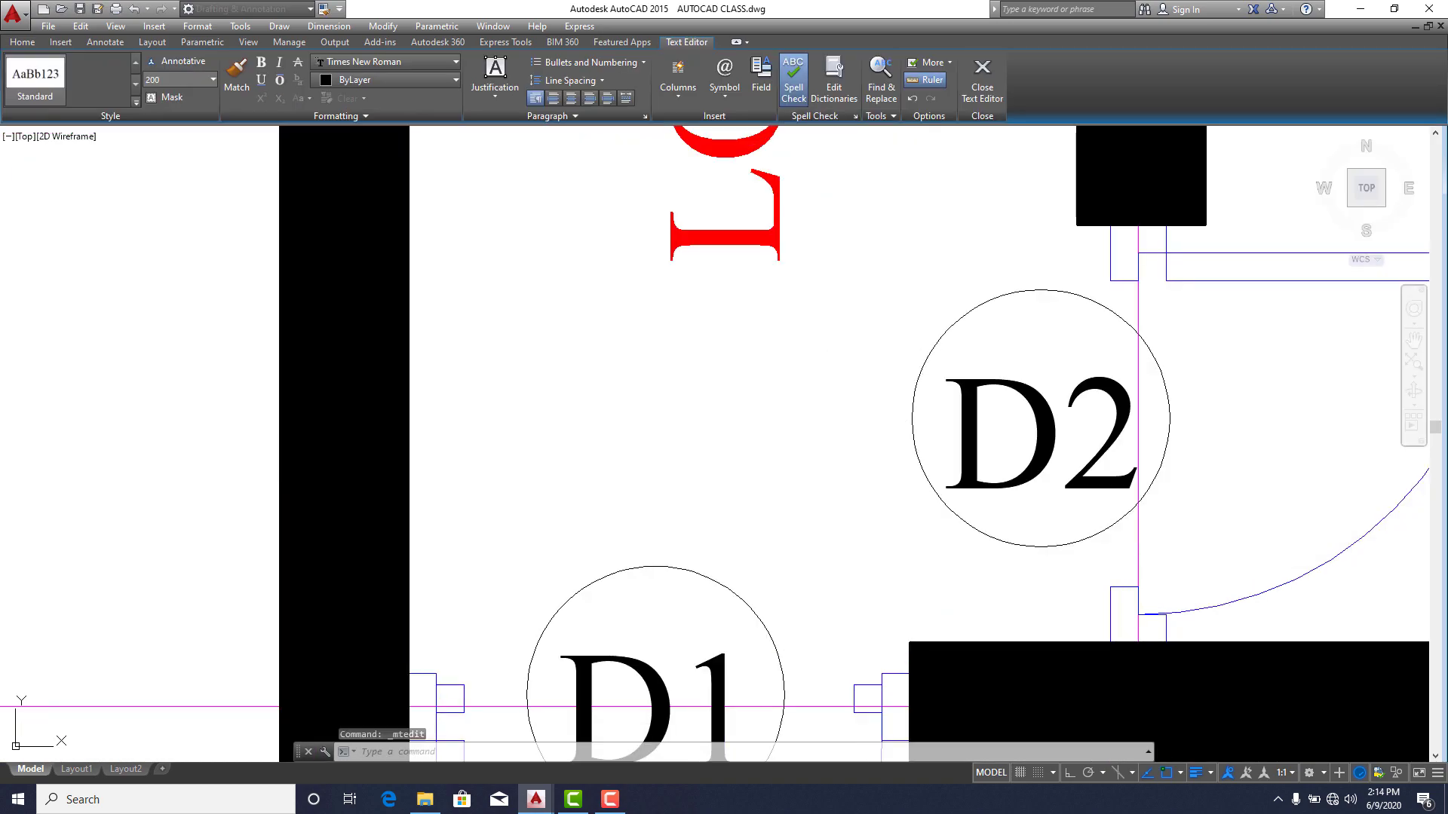
scroll(710, 359, up, 6)
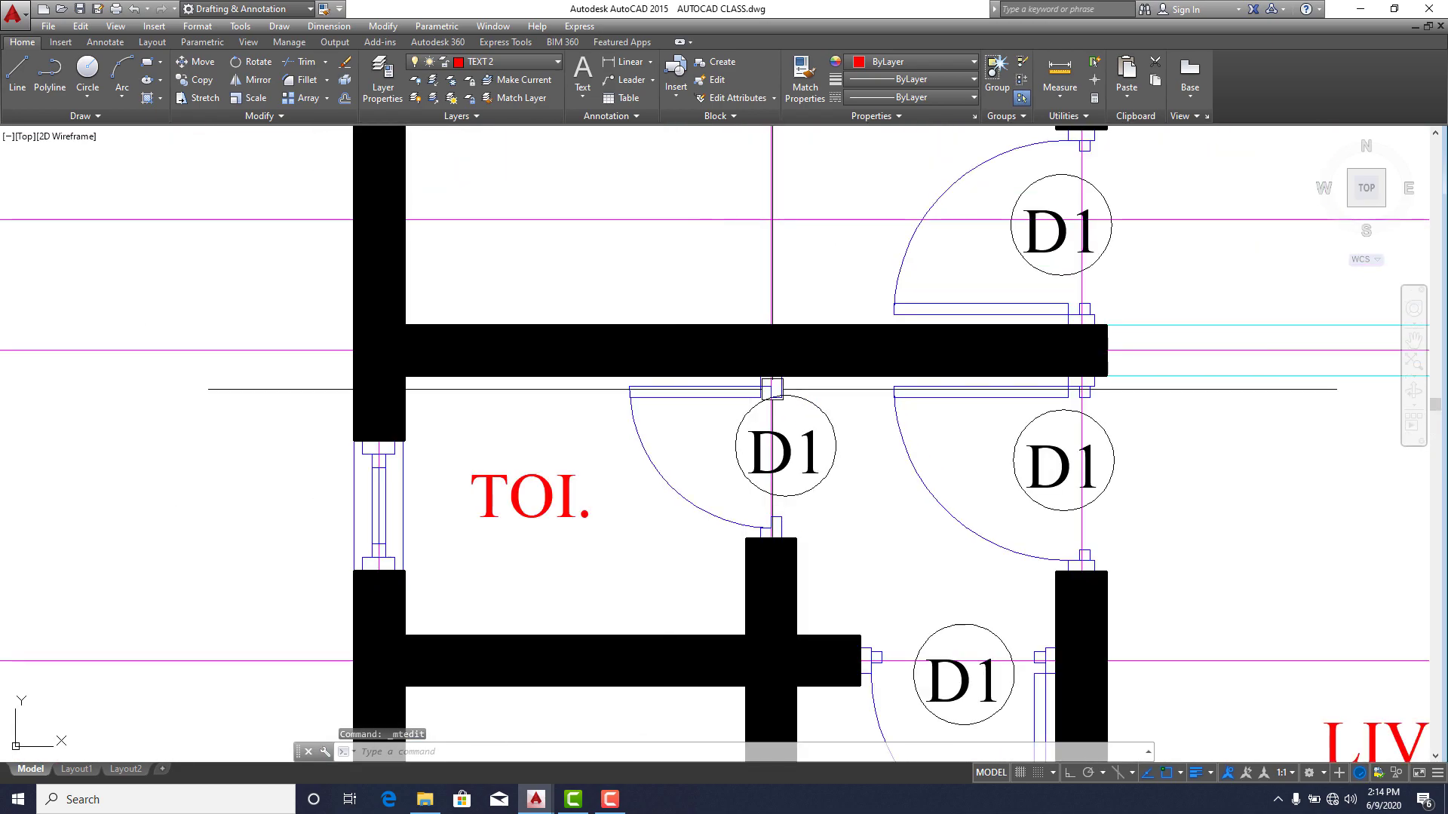
double_click(820, 453)
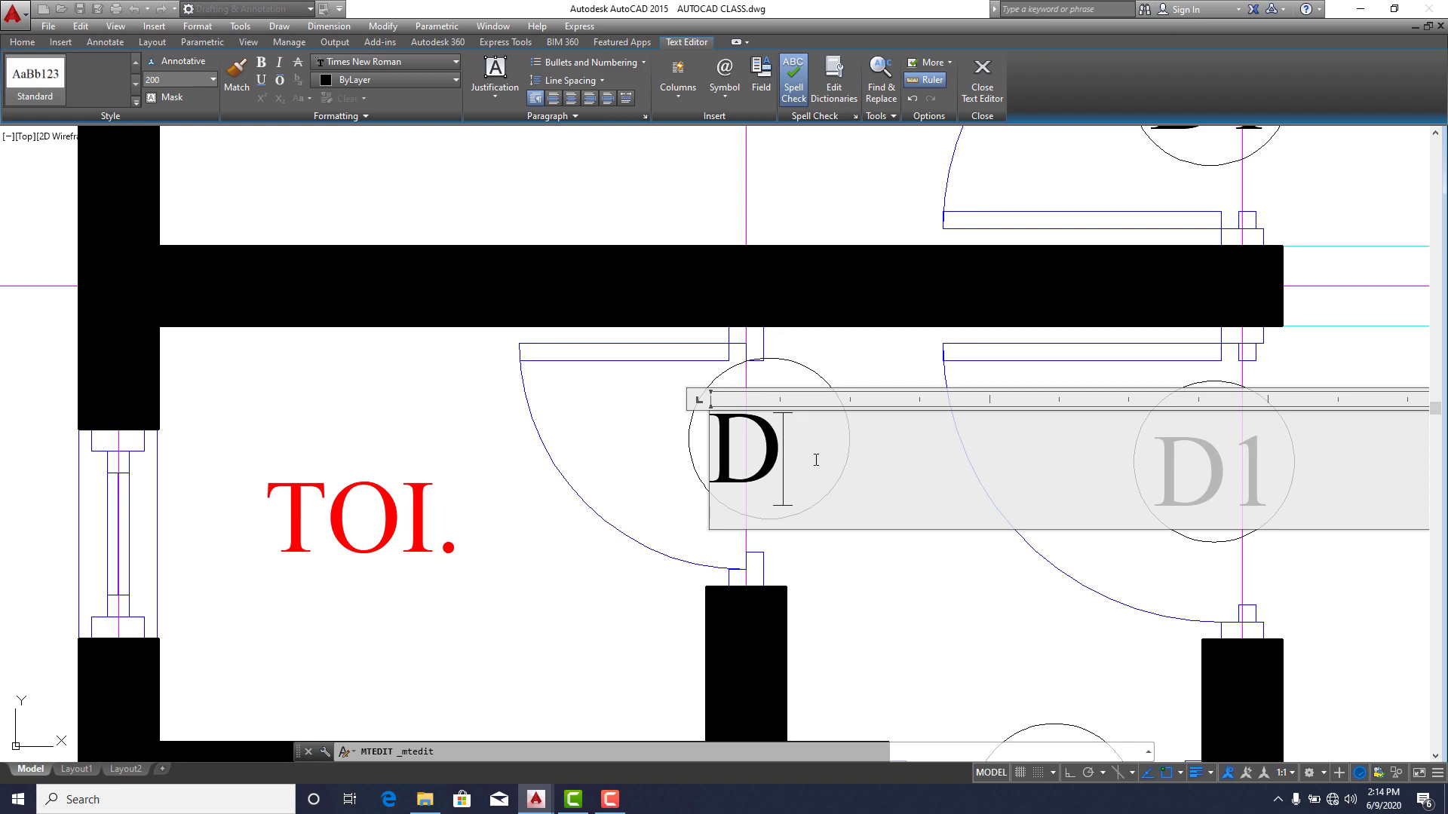
click(653, 455)
Change the text of the door mark at the terrace's double door to D3.
scroll(882, 503, down, 6)
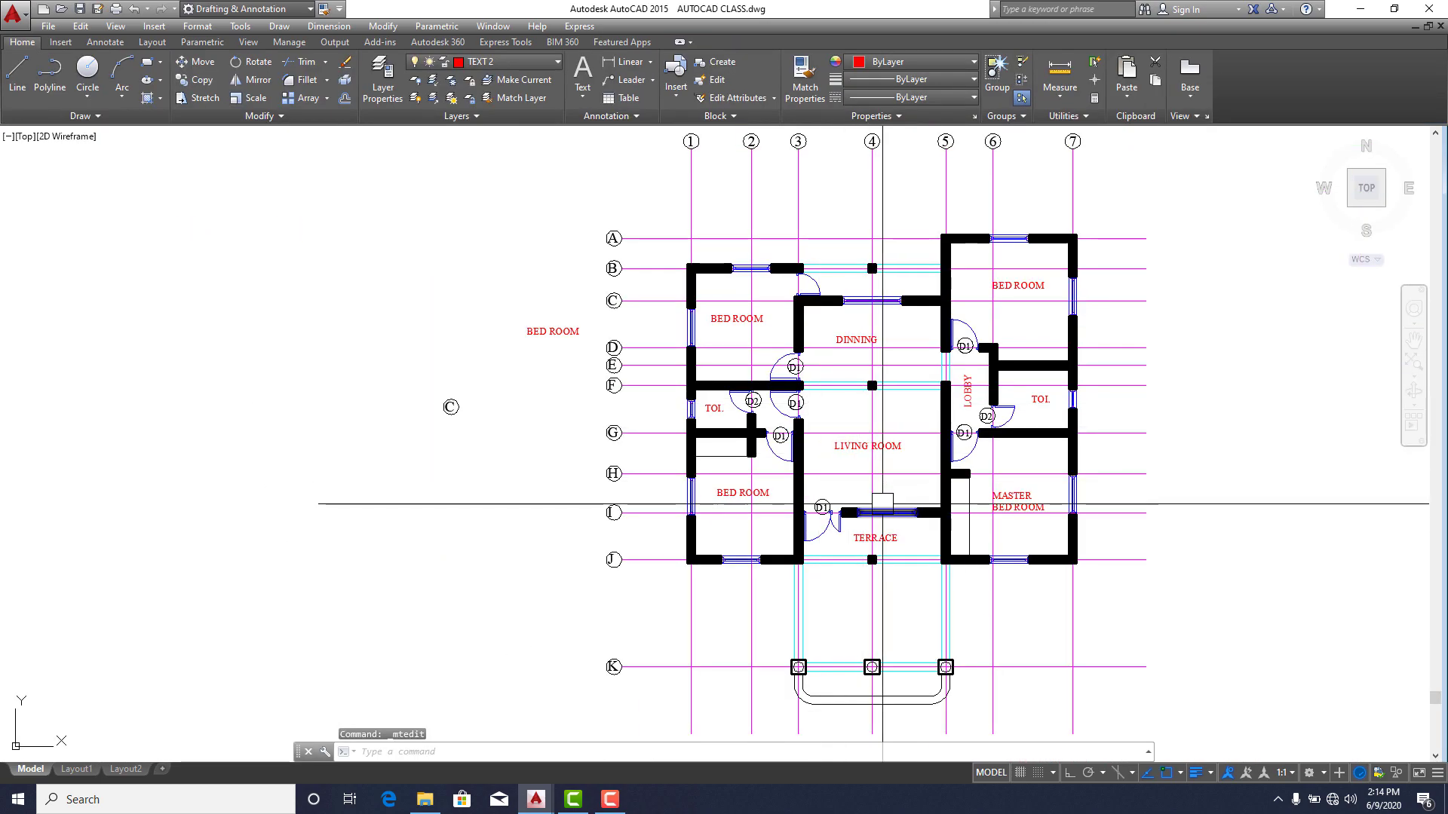
scroll(837, 516, up, 8)
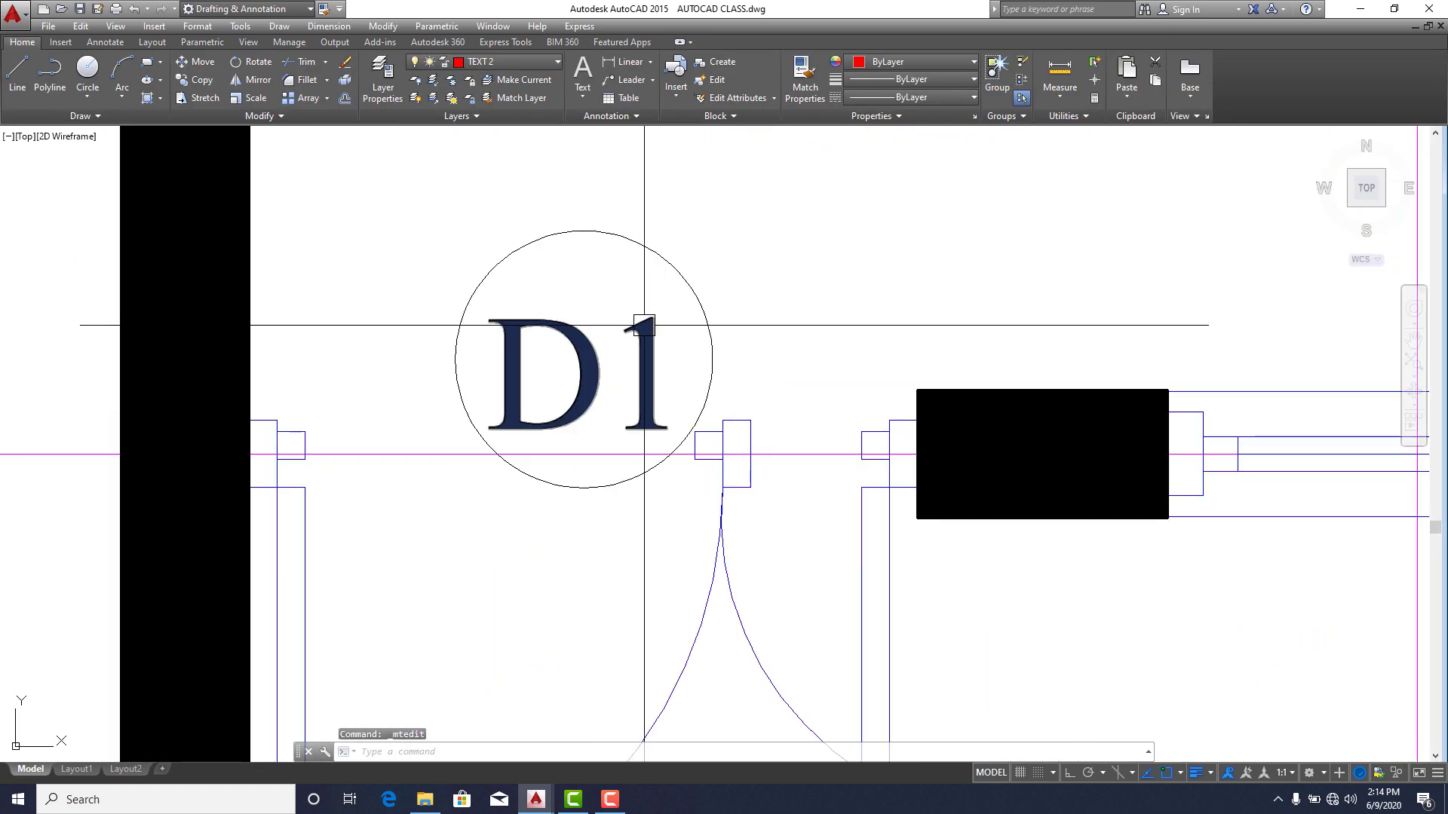
double_click(658, 333)
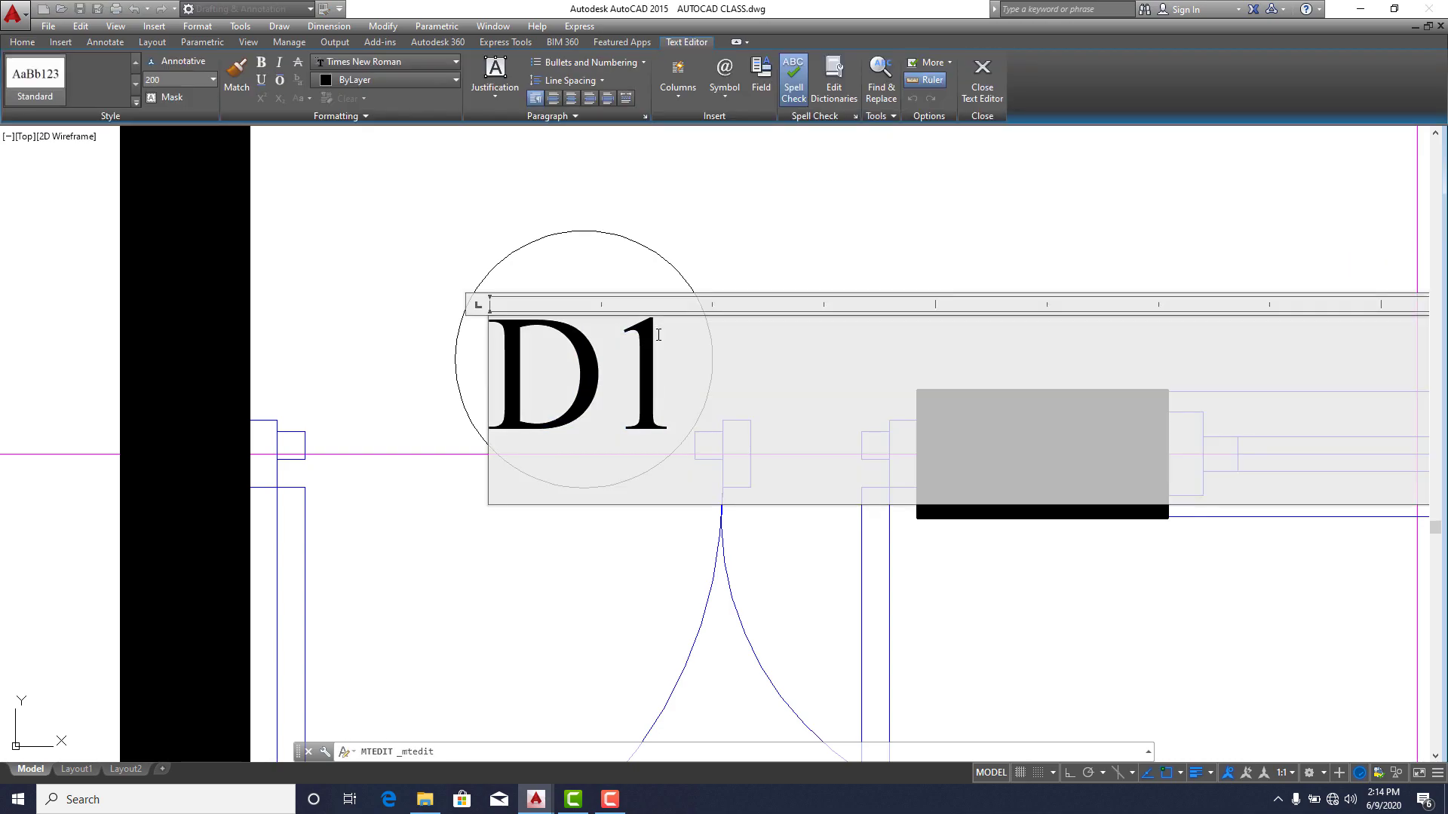
click(782, 276)
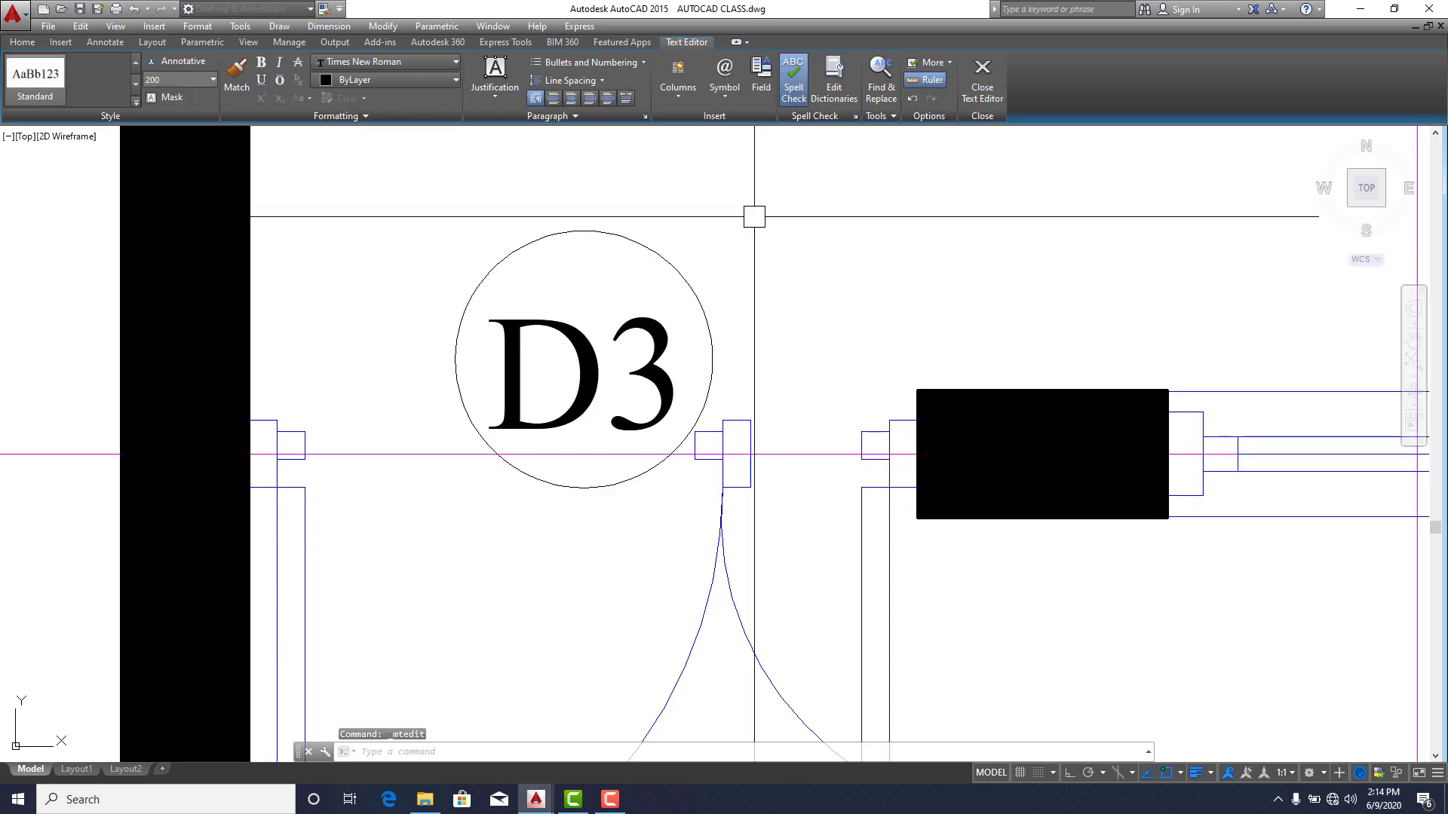
scroll(844, 513, down, 8)
middle_drag(845, 513, 871, 602)
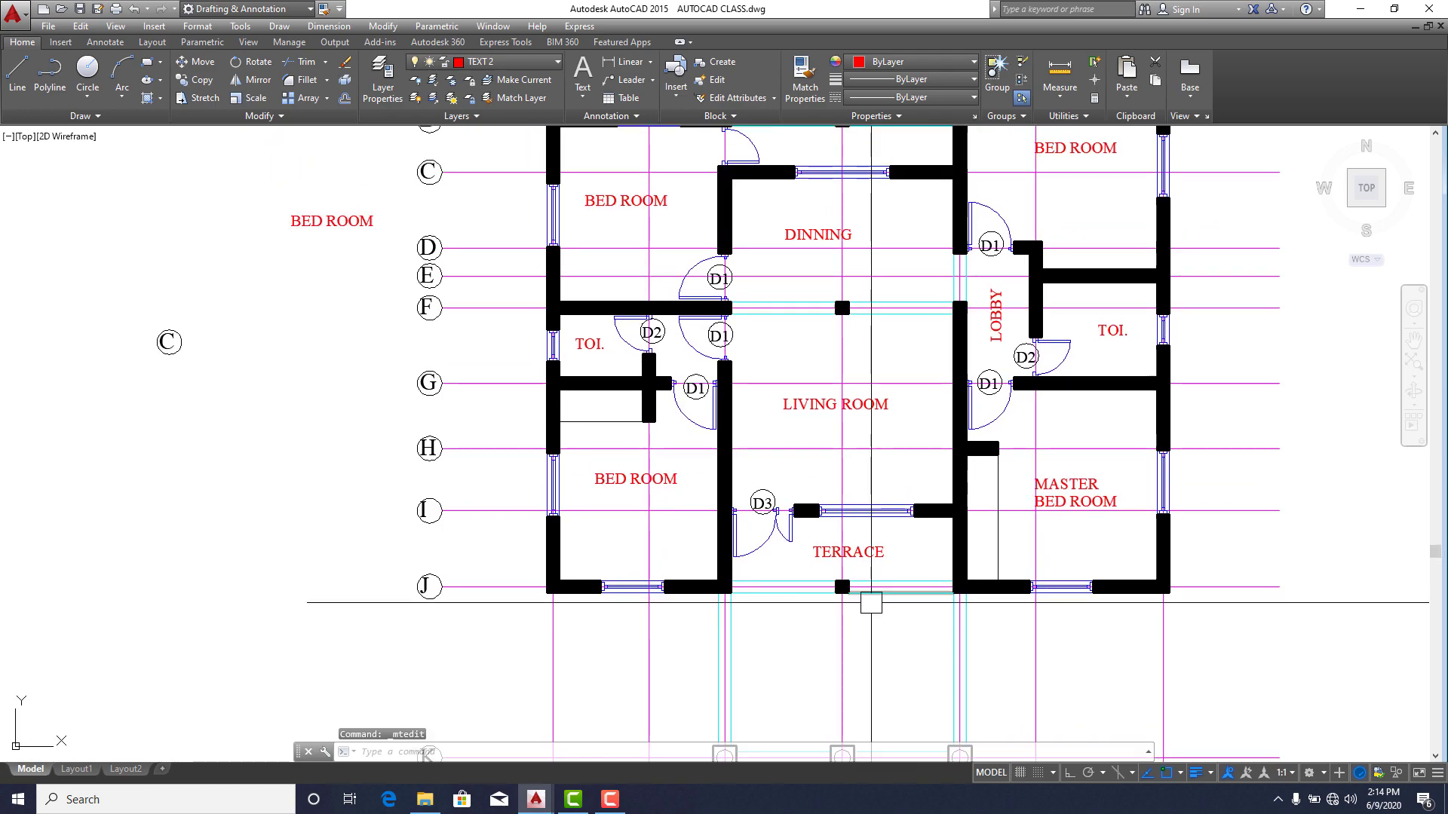
scroll(1009, 564, down, 3)
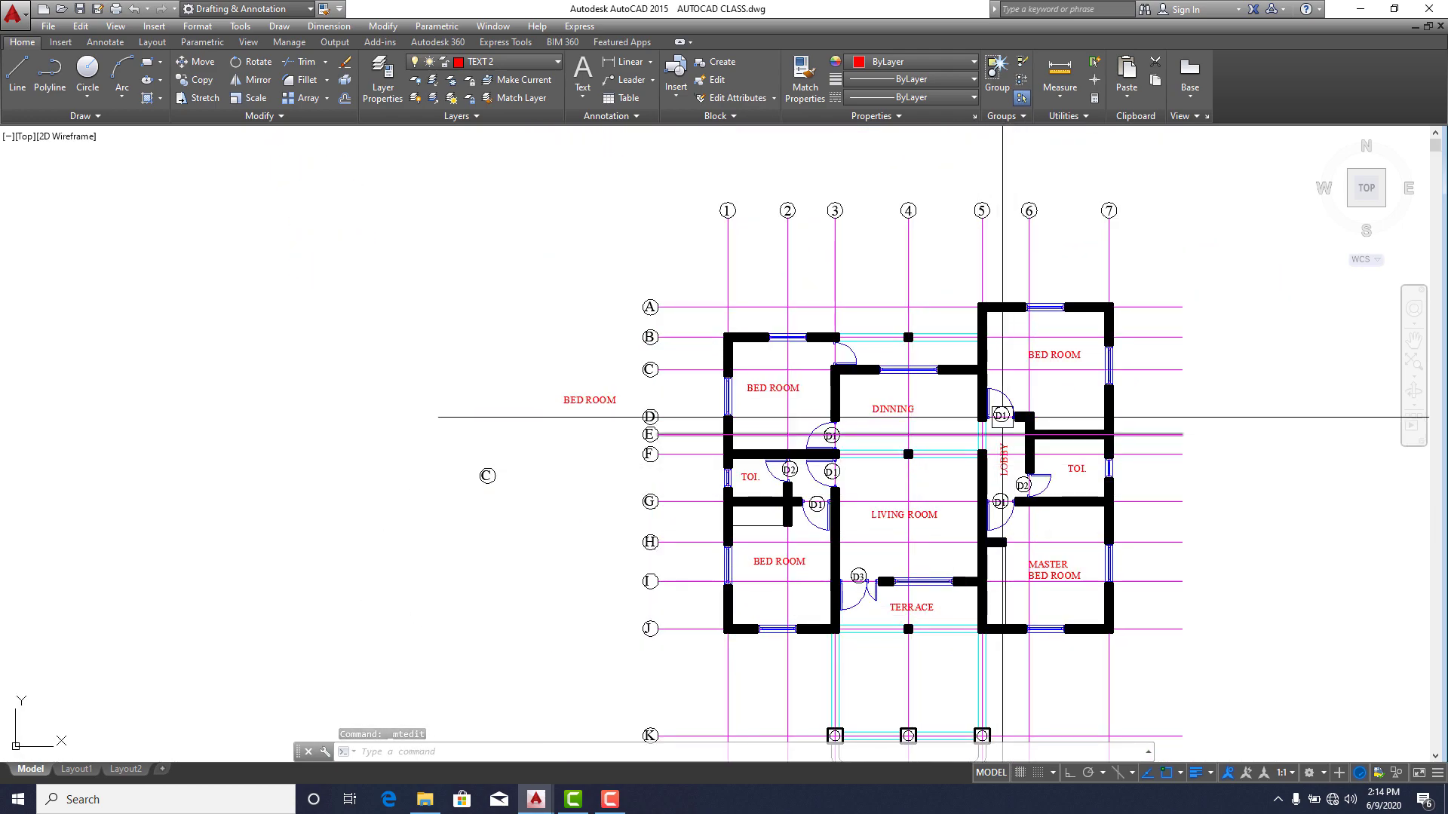
scroll(875, 375, up, 4)
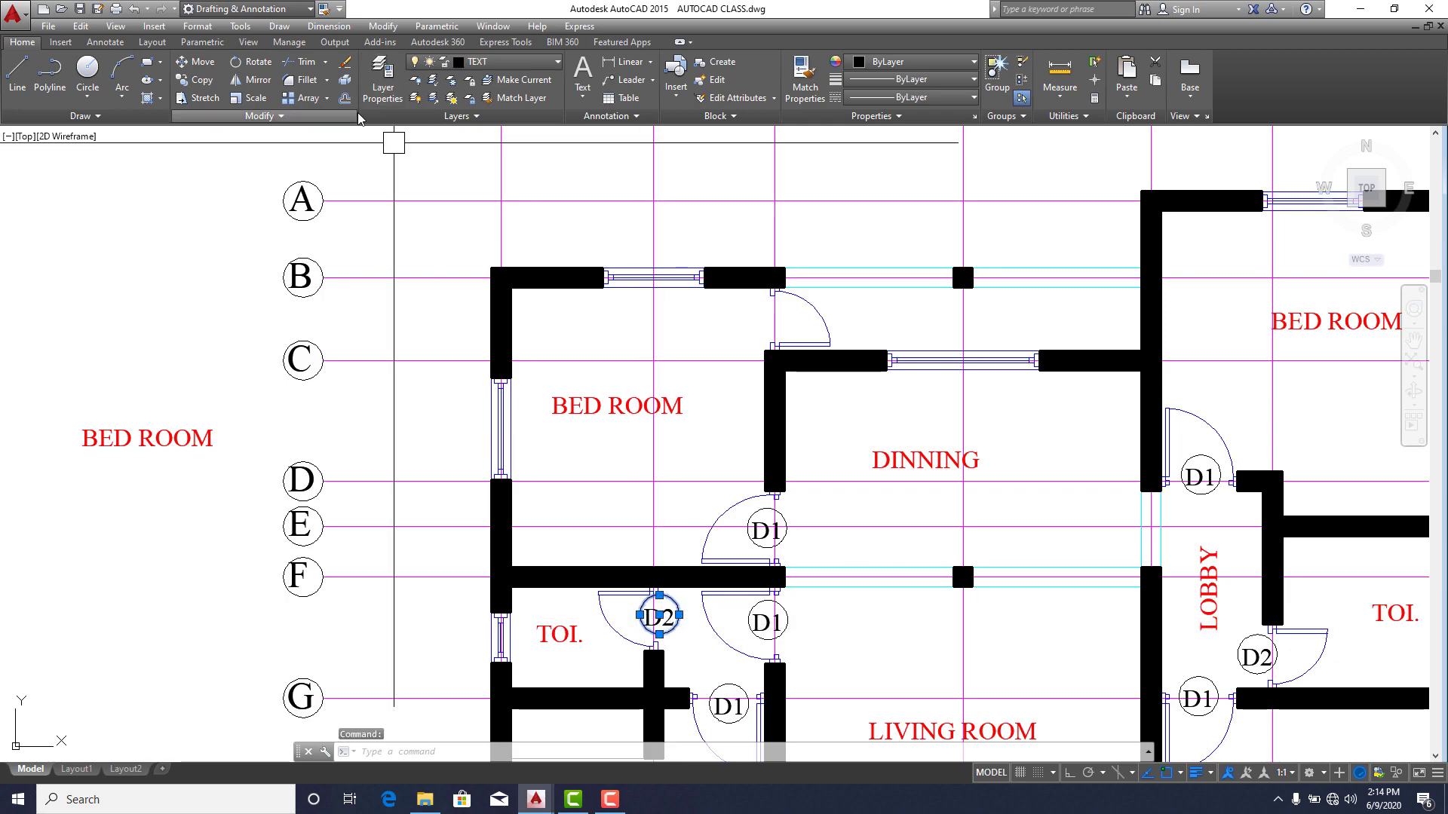
click(202, 80)
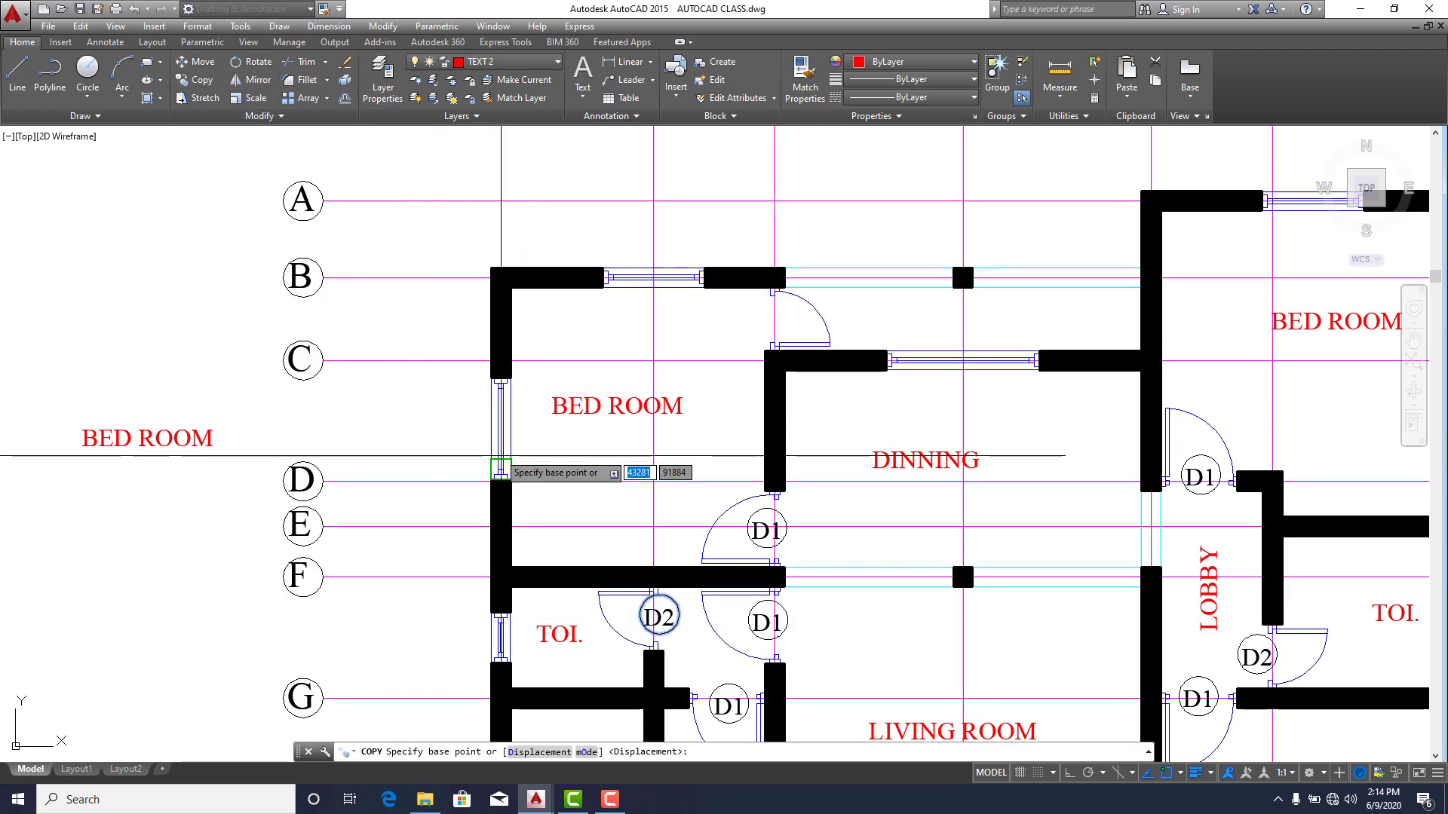
click(659, 617)
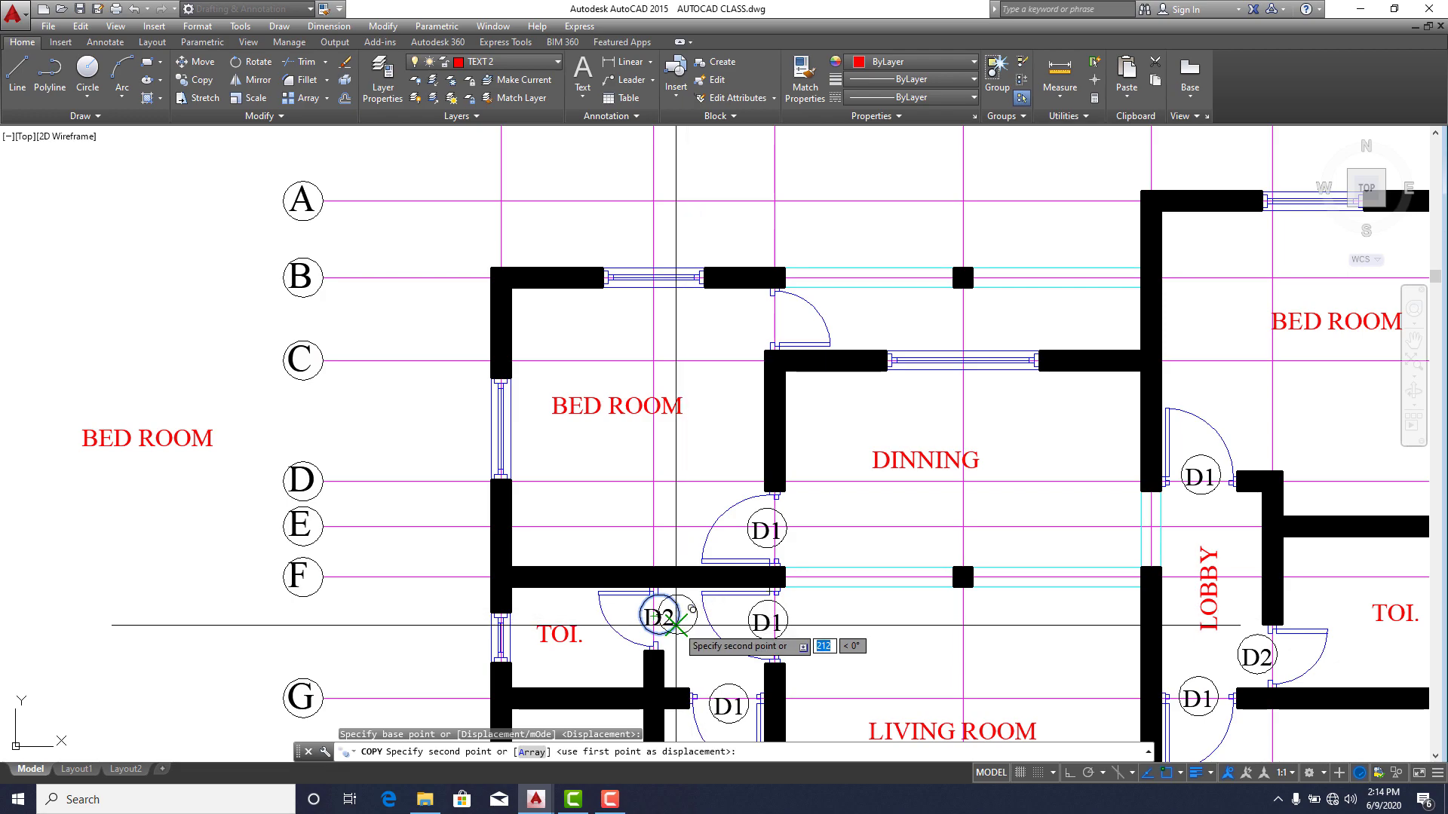
key(Escape)
Copy the left toilet's complete D2 mark, circle and text, onto the untagged door of the upper-left bedroom between grid lines B and C.
scroll(664, 626, up, 4)
scroll(610, 582, up, 2)
middle_drag(581, 512, 579, 382)
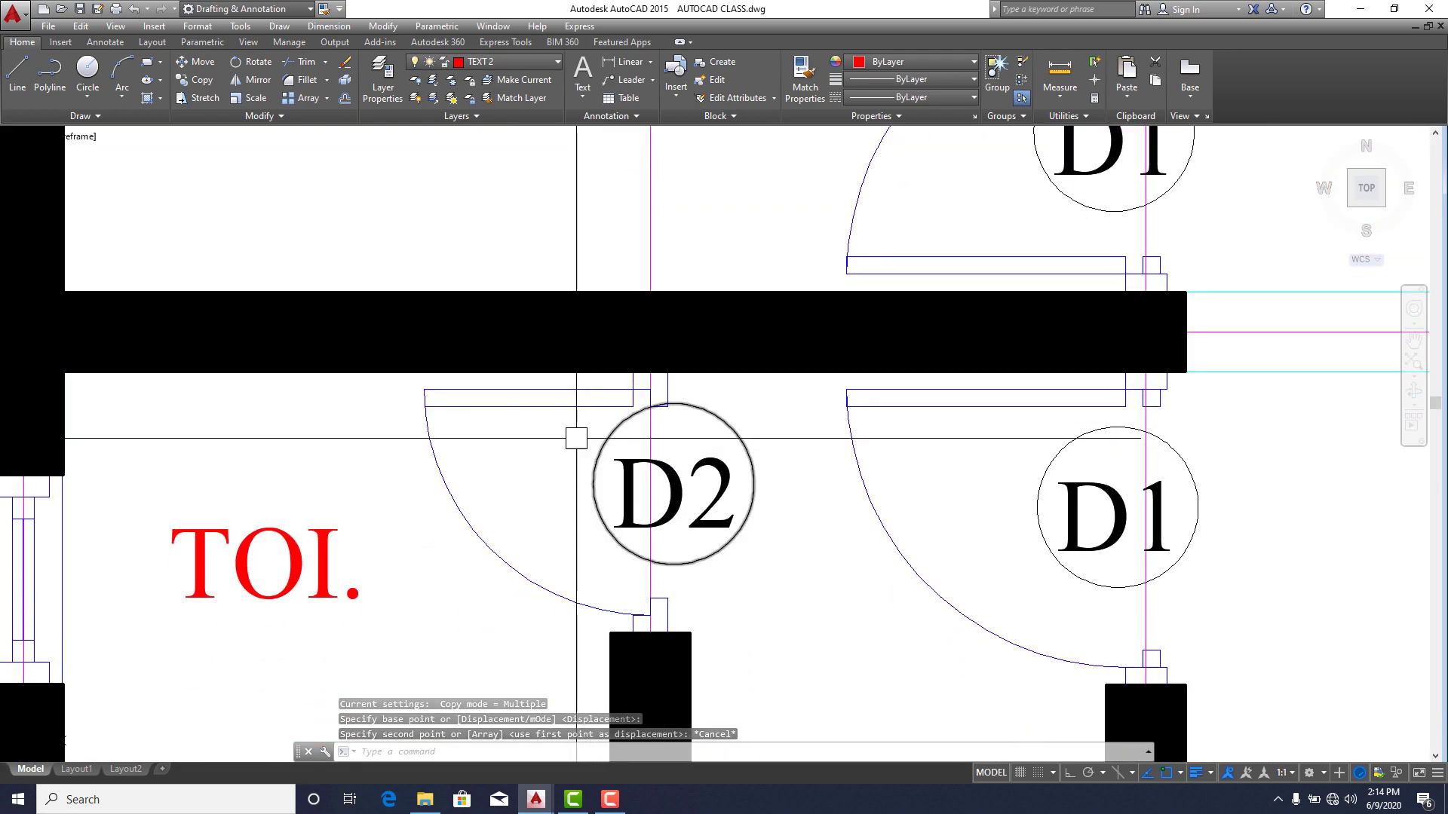
click(539, 432)
click(782, 549)
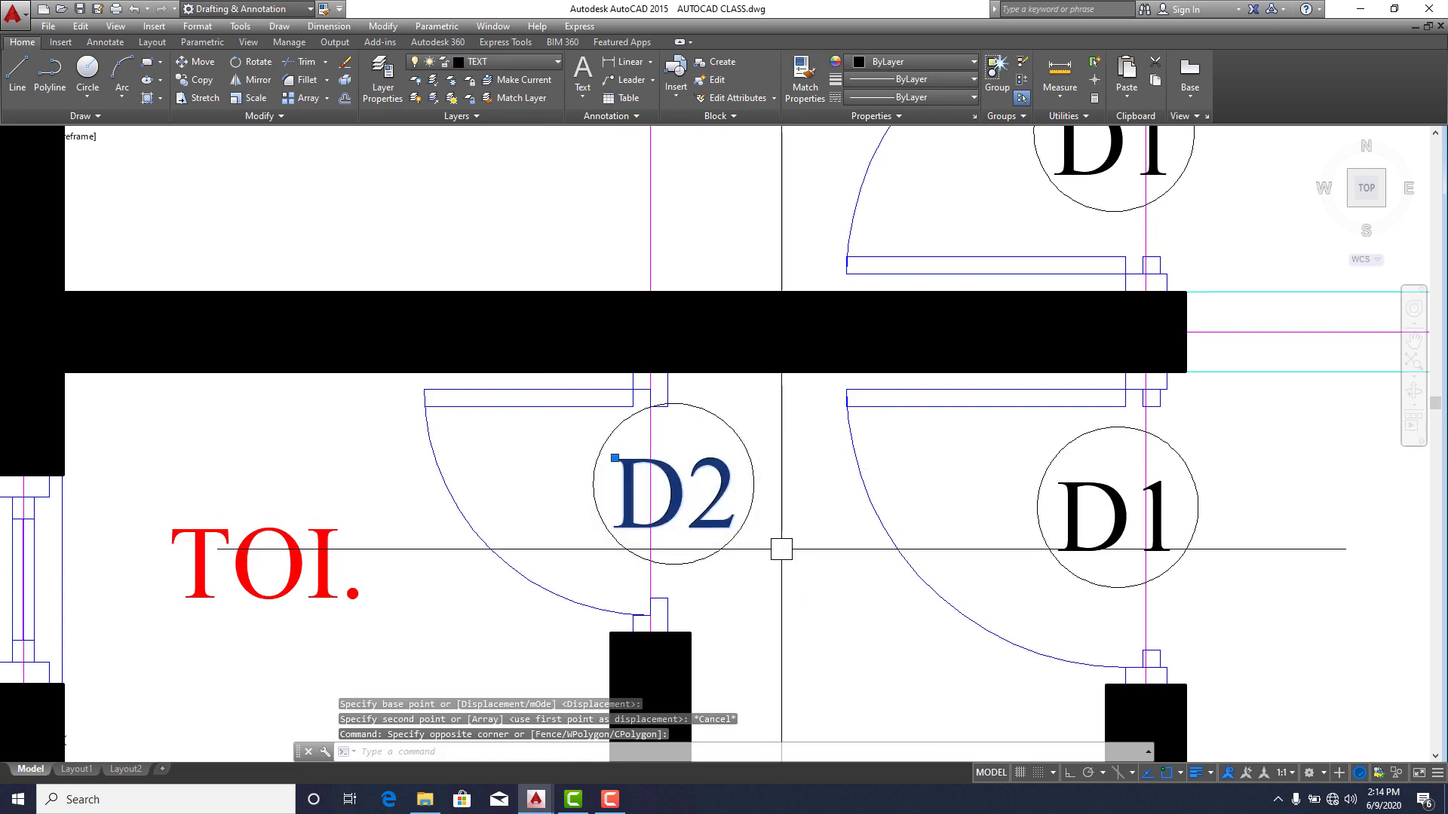
click(205, 85)
click(673, 484)
scroll(702, 501, down, 5)
scroll(724, 362, up, 1)
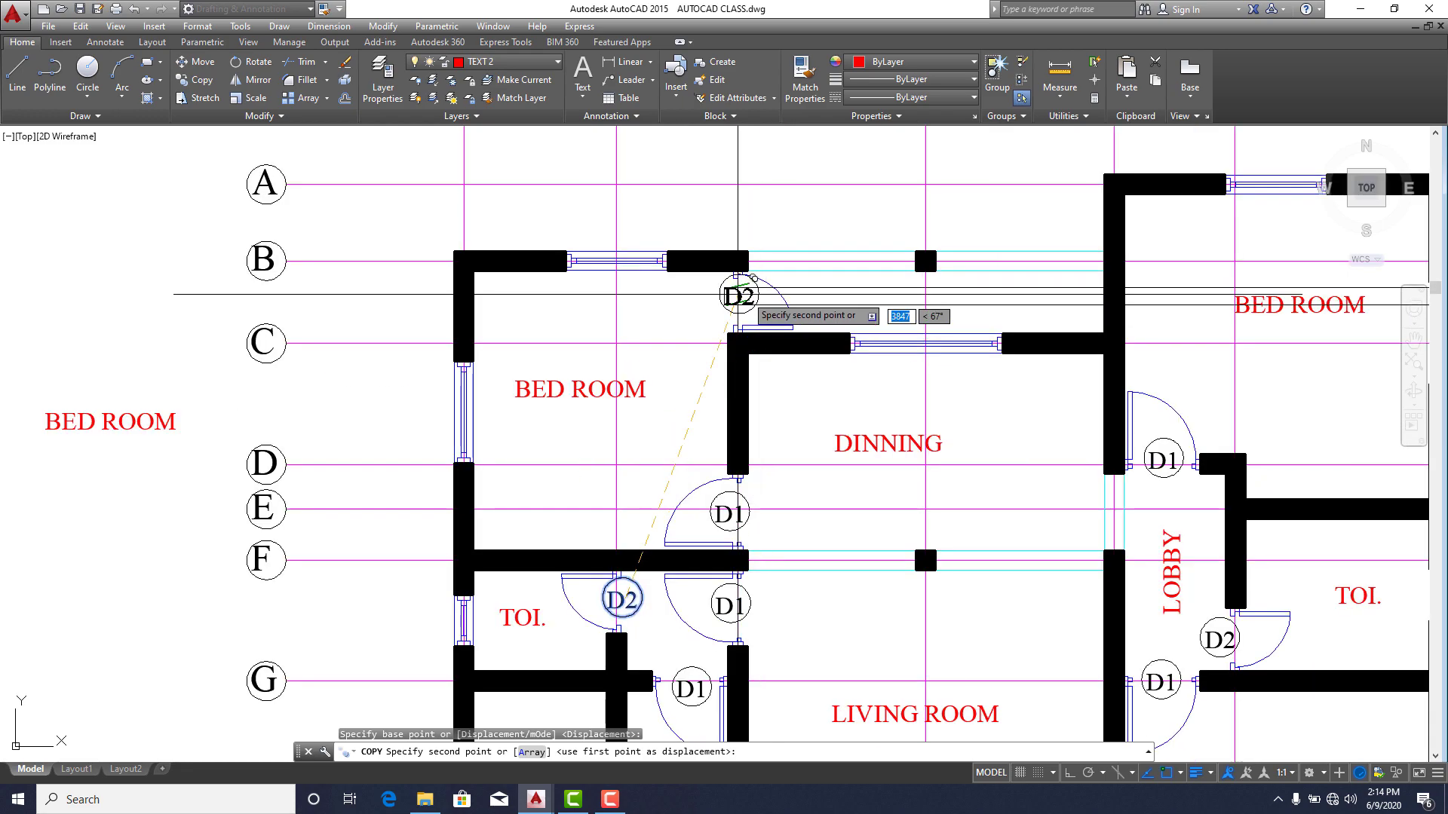
scroll(738, 294, up, 2)
click(740, 305)
key(Escape)
Copy the D1 mark at the door just below grid line F on grid 3 to the outside of the left toilet's window.
scroll(786, 332, down, 4)
middle_drag(815, 383, 792, 323)
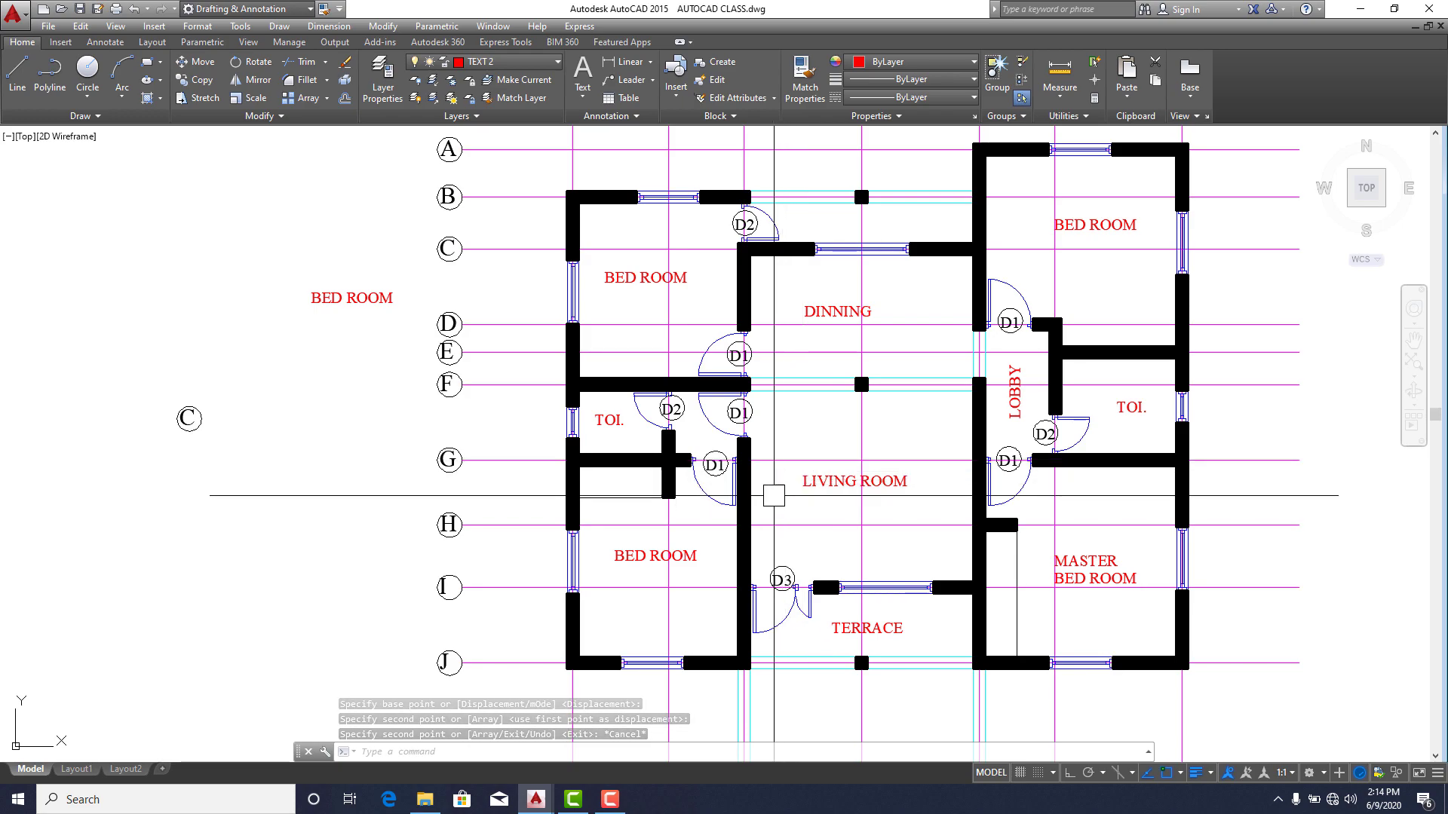
scroll(689, 421, up, 5)
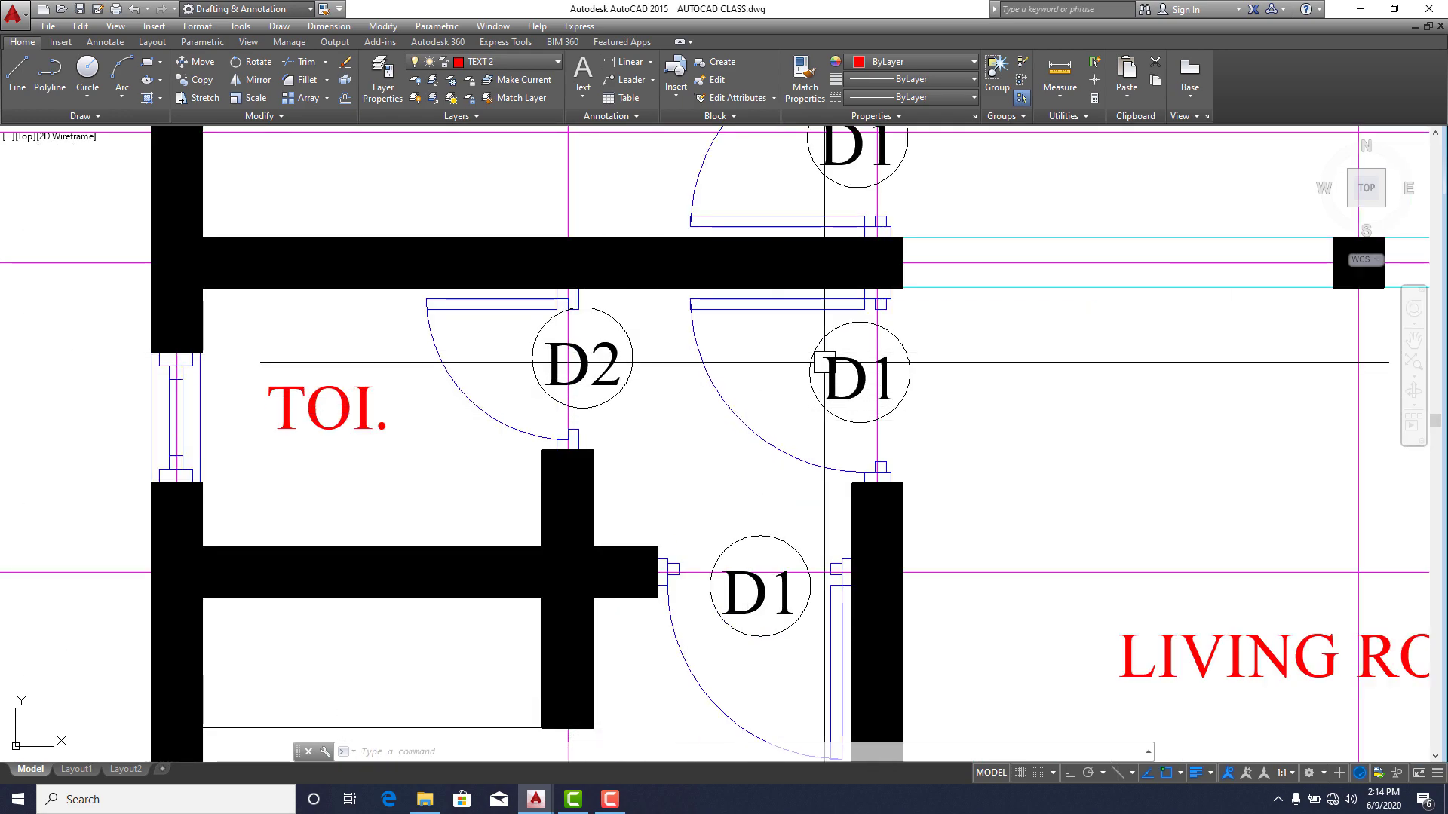
scroll(813, 343, up, 2)
click(769, 316)
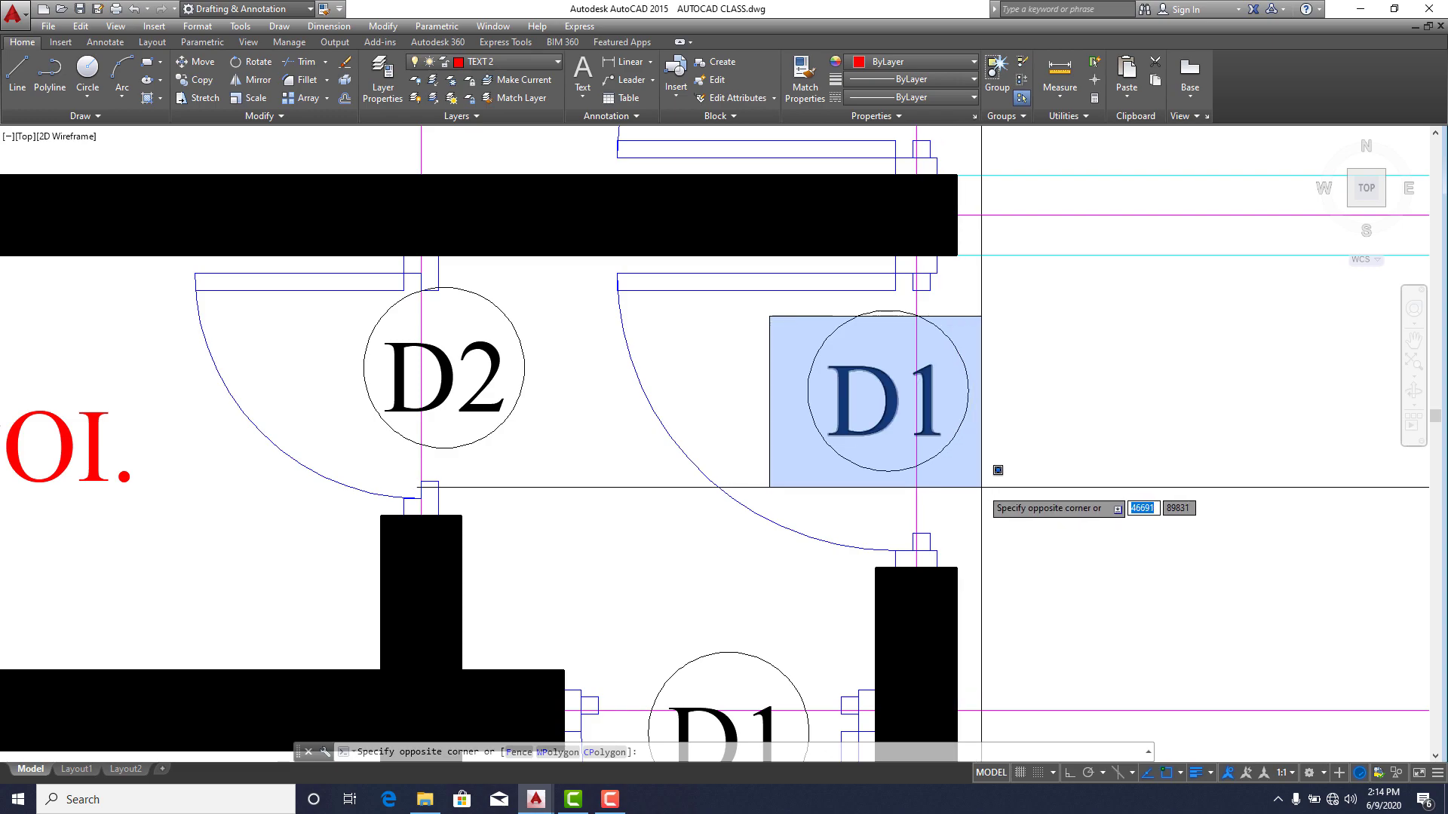
click(995, 495)
click(865, 316)
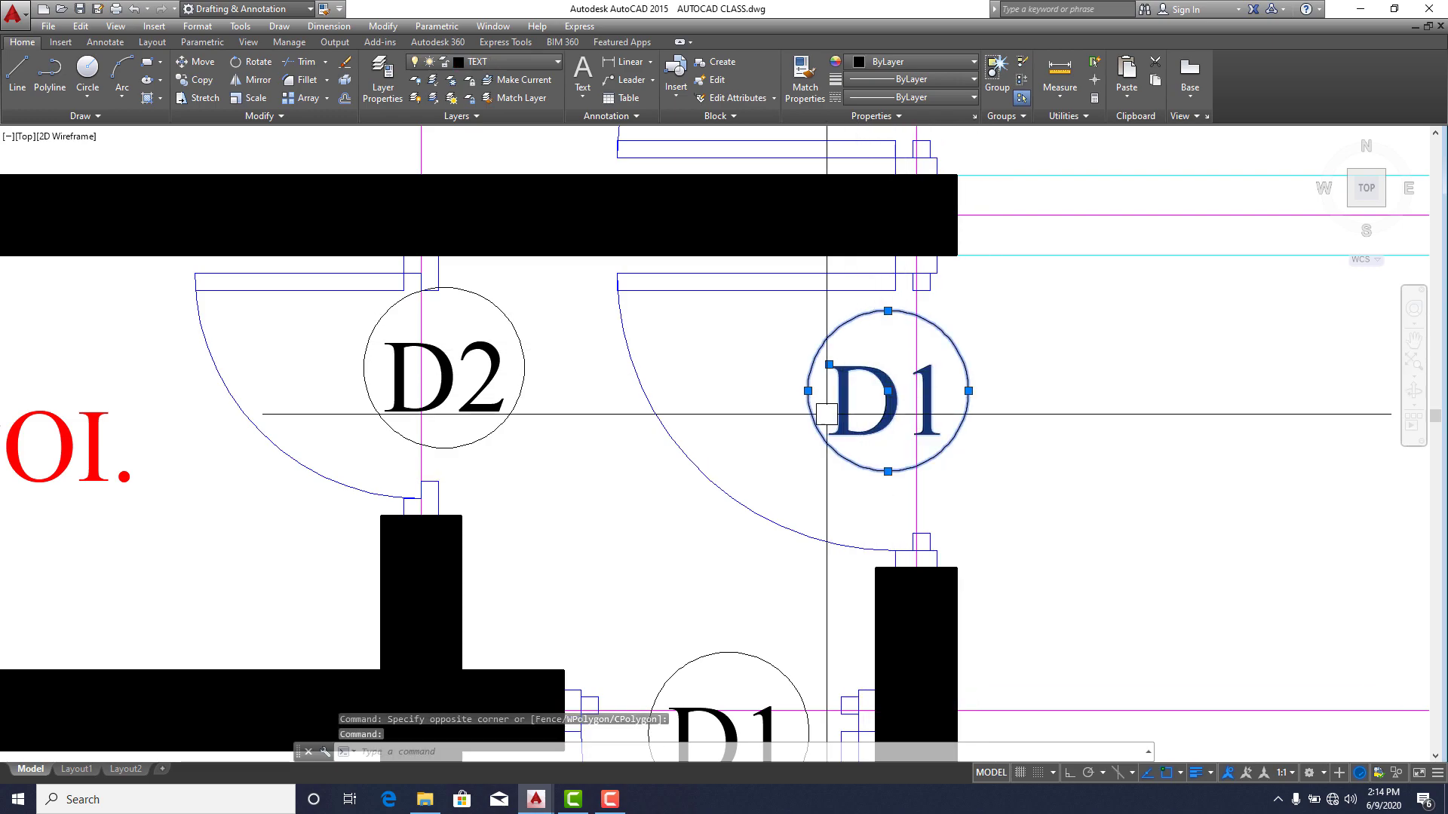
click(200, 80)
click(888, 348)
scroll(1115, 548, down, 4)
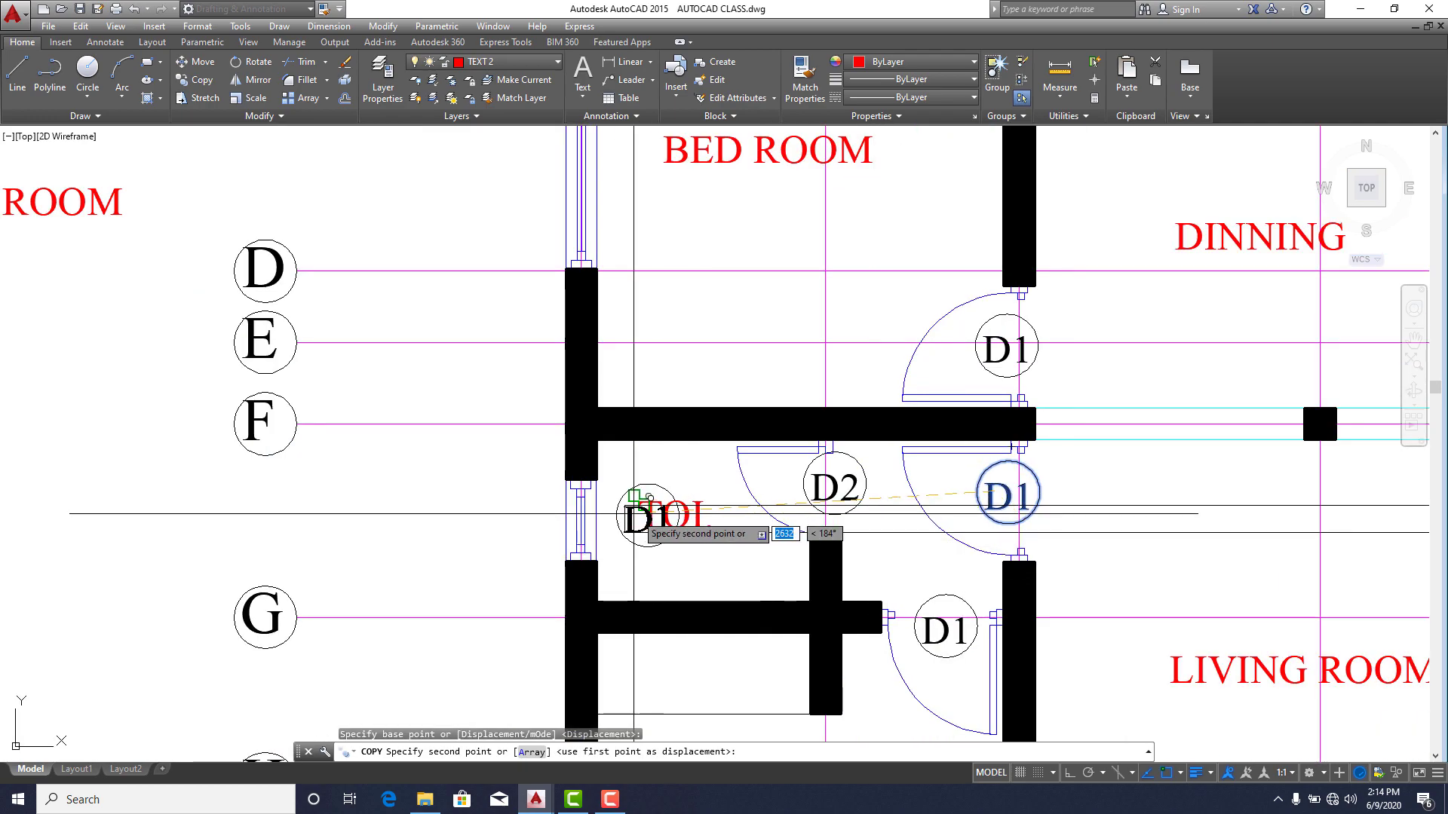
middle_drag(650, 498, 749, 406)
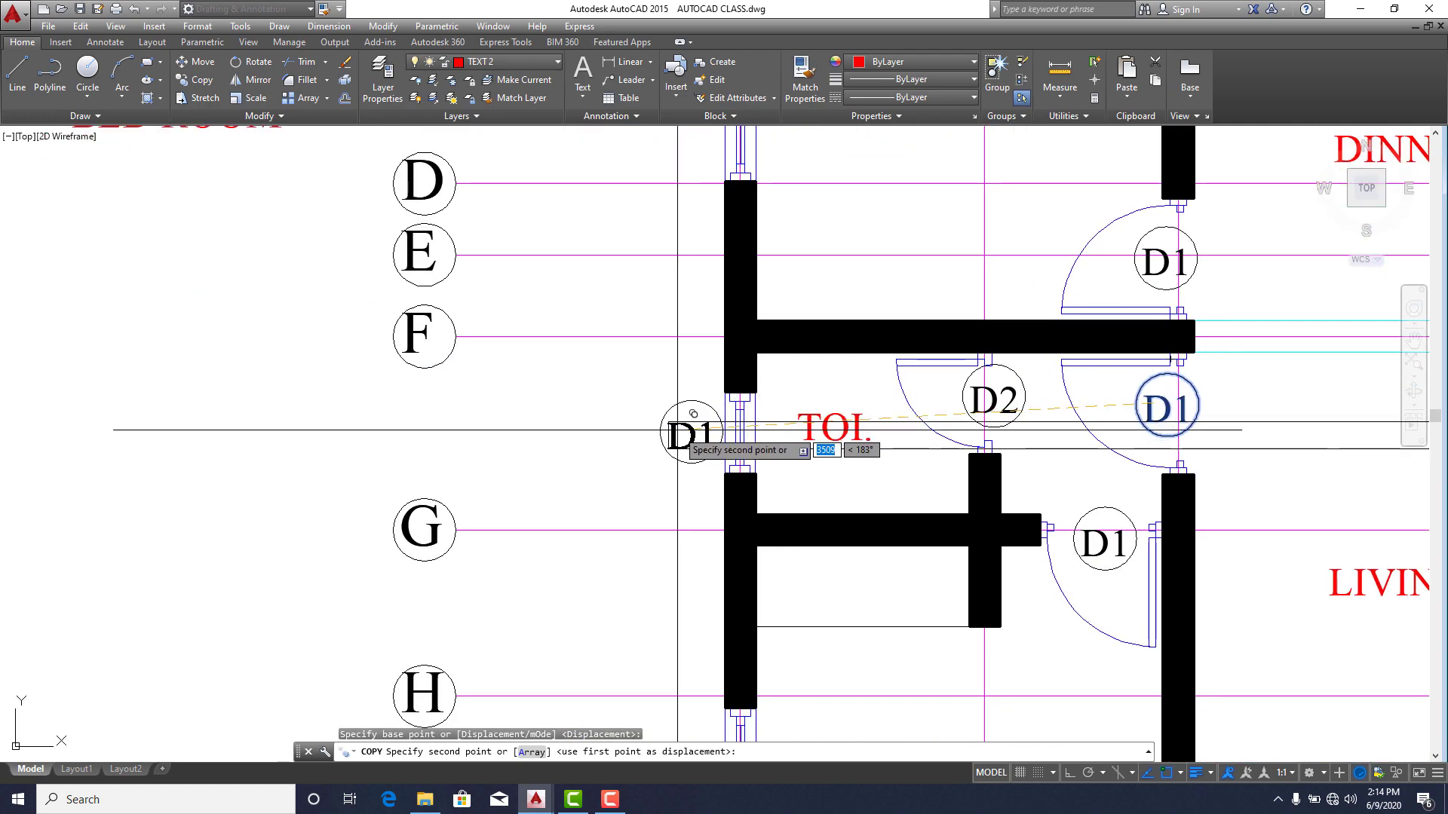
click(693, 414)
Undo the D1 copy outside the left toilet's window and place it inside the window instead, beside the TOI. label.
scroll(679, 414, down, 4)
scroll(743, 413, up, 2)
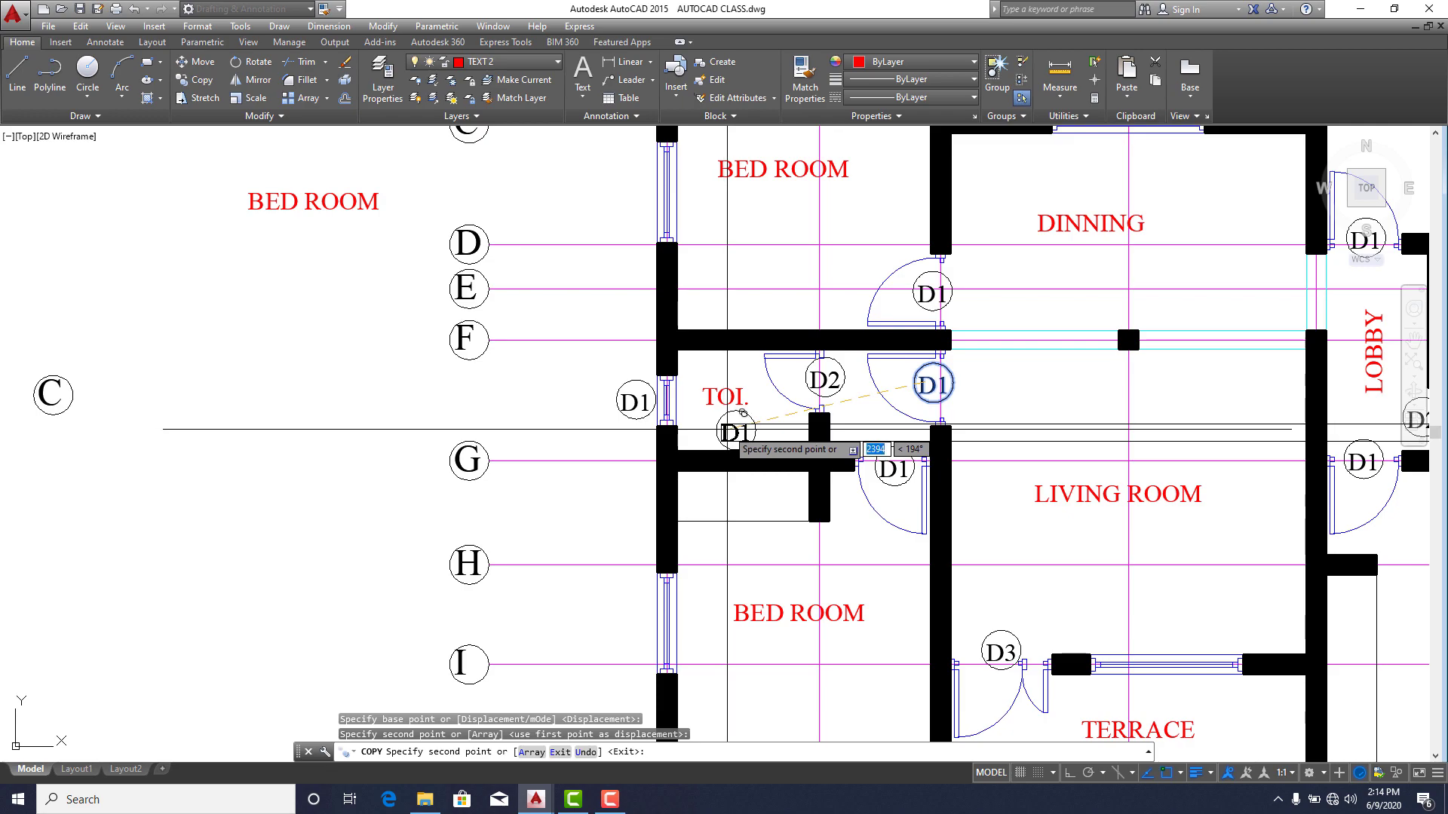
scroll(743, 414, up, 5)
key(ctrl+z)
scroll(754, 411, down, 6)
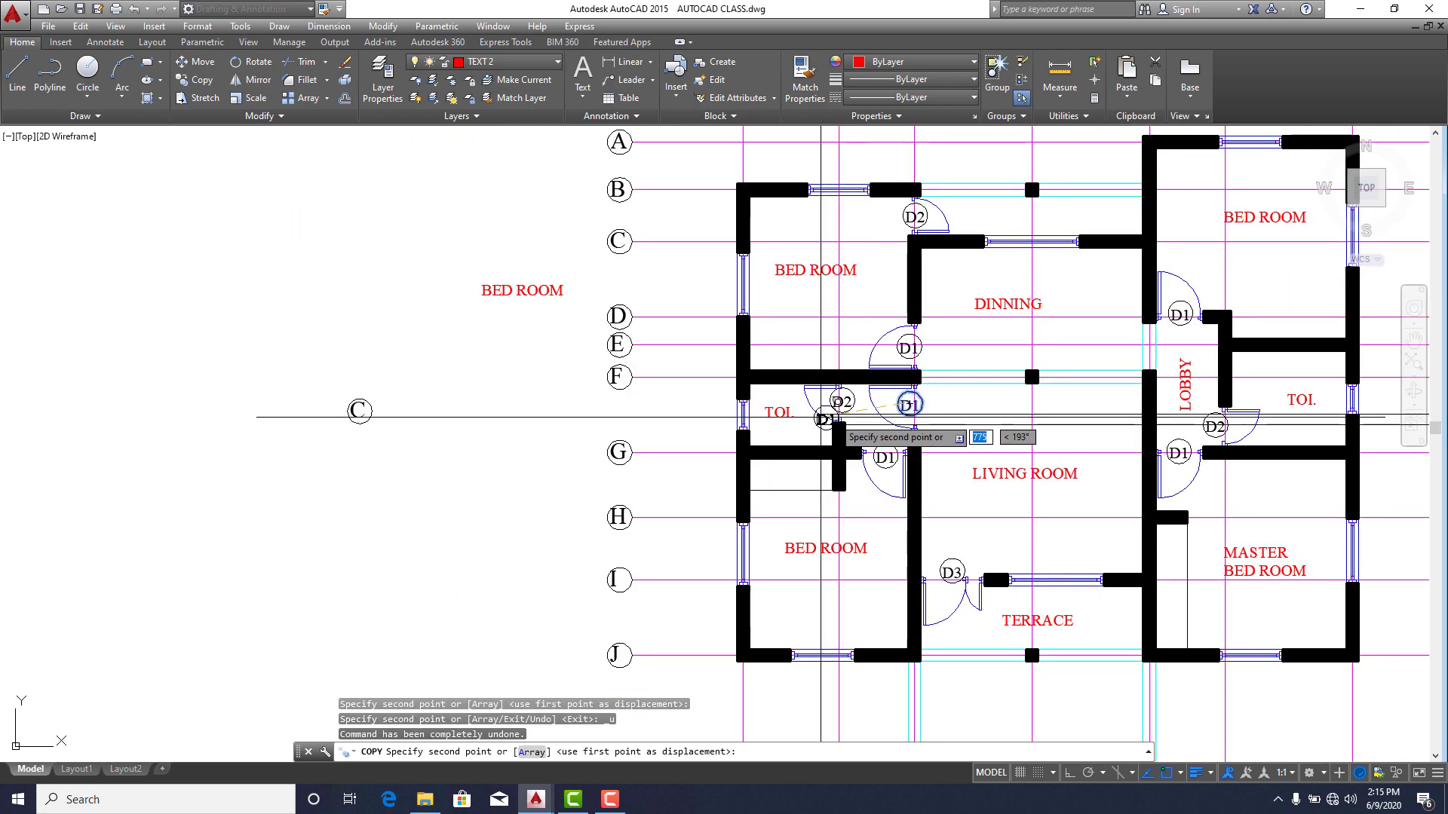
scroll(760, 405, up, 4)
scroll(761, 405, up, 5)
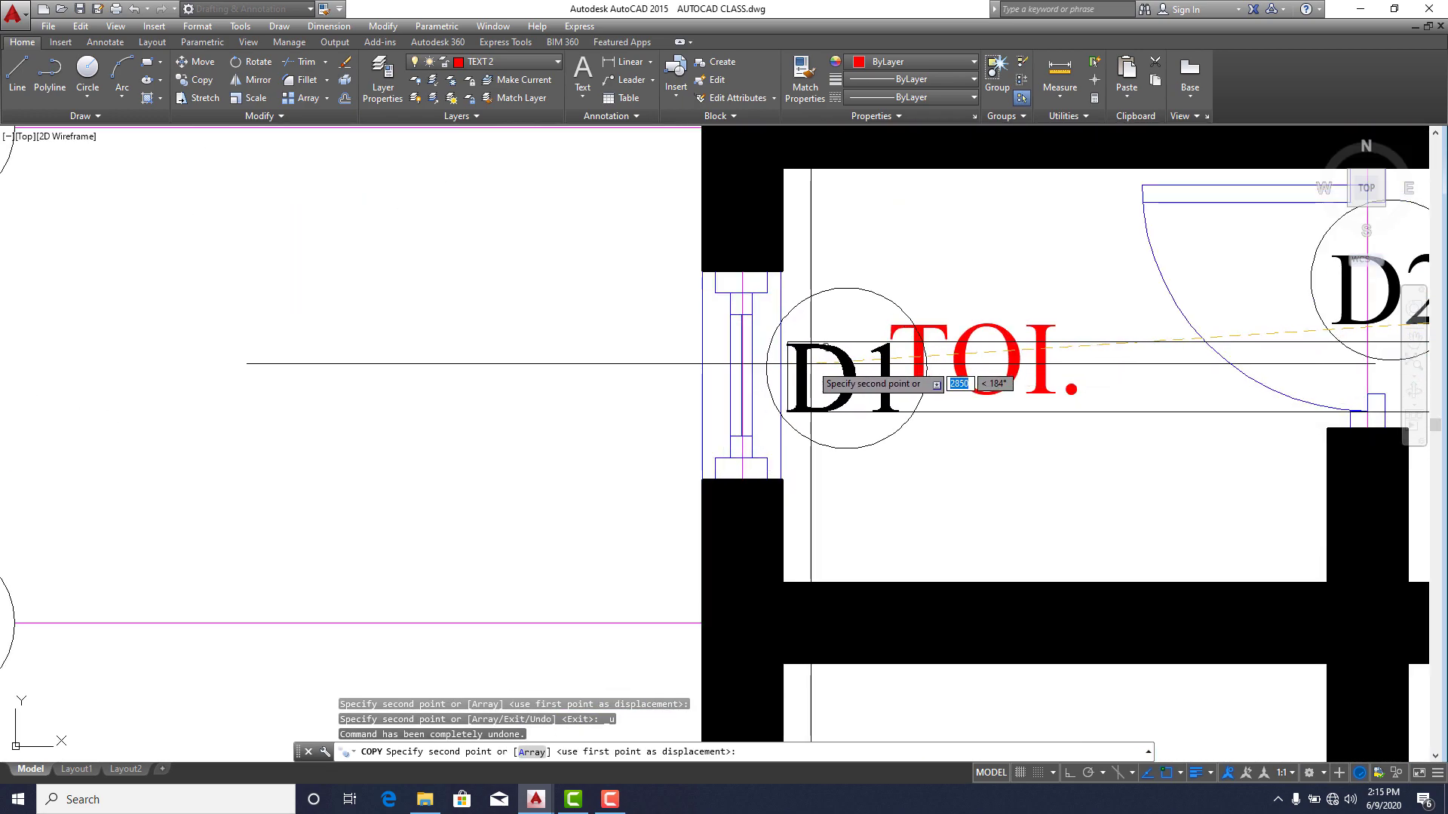
key(Escape)
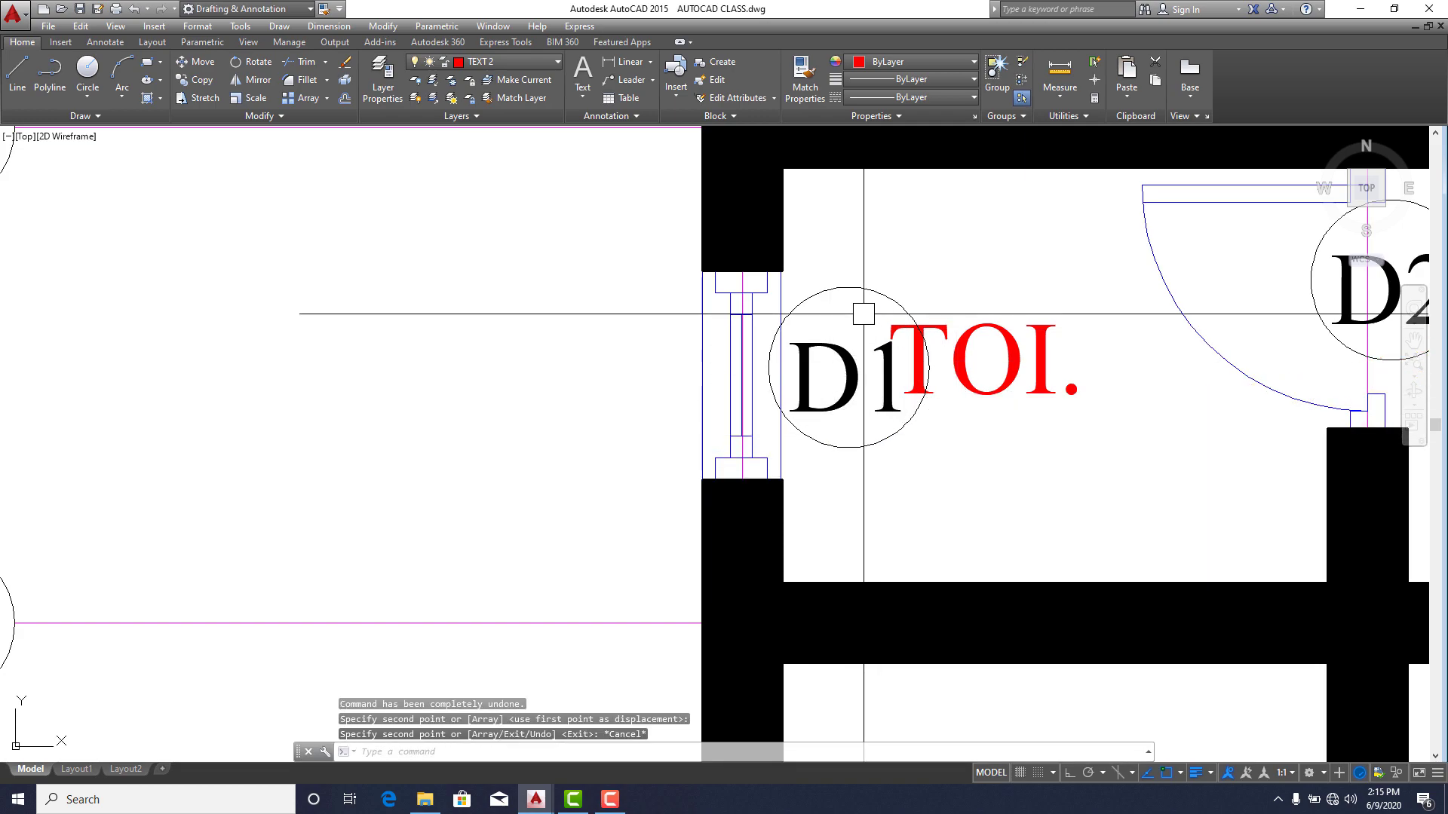
Shrink the circle of the mark at the left toilet's window slightly and recentre its D1 text within it.
click(860, 291)
click(849, 287)
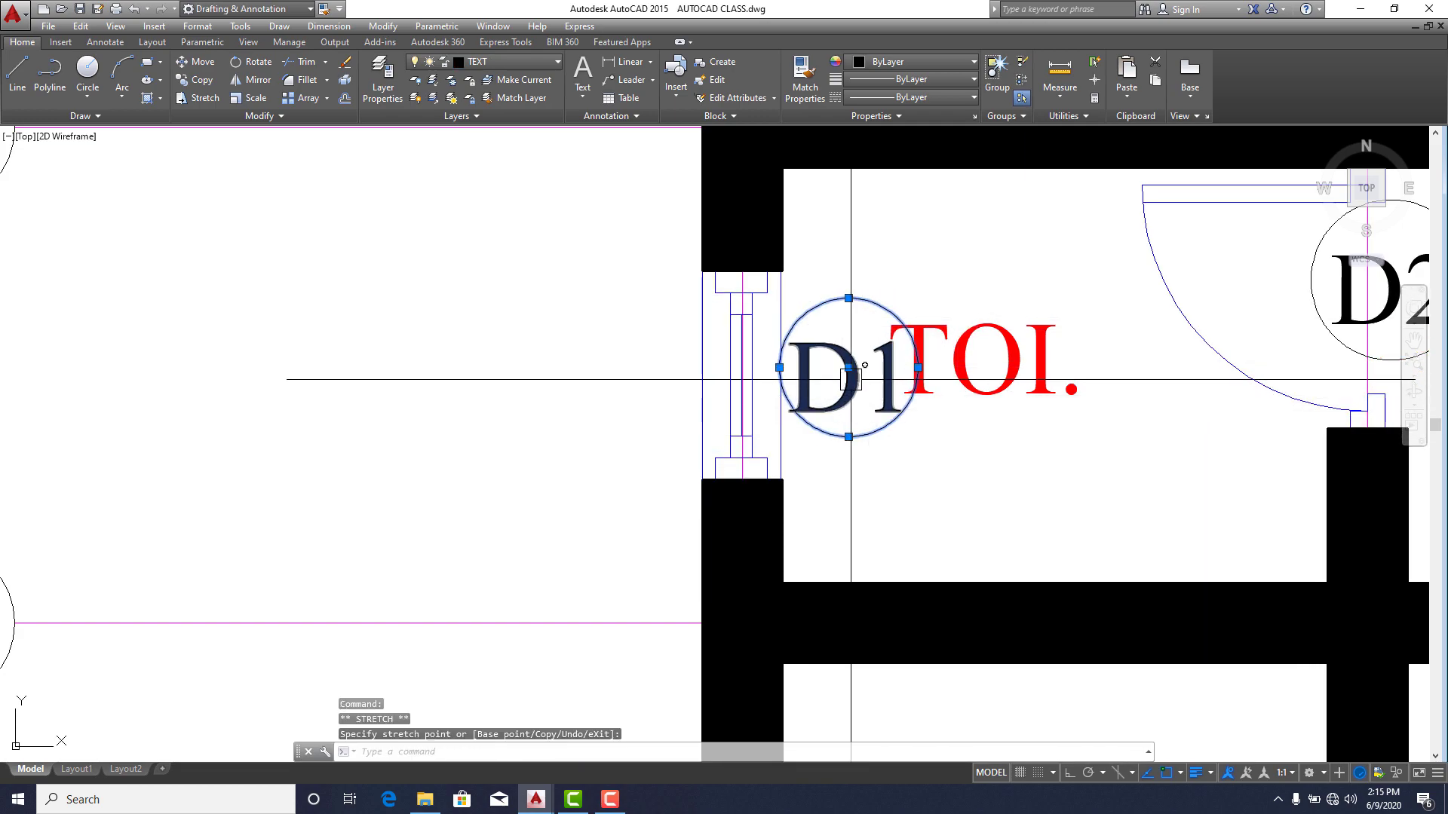
key(Escape)
click(198, 61)
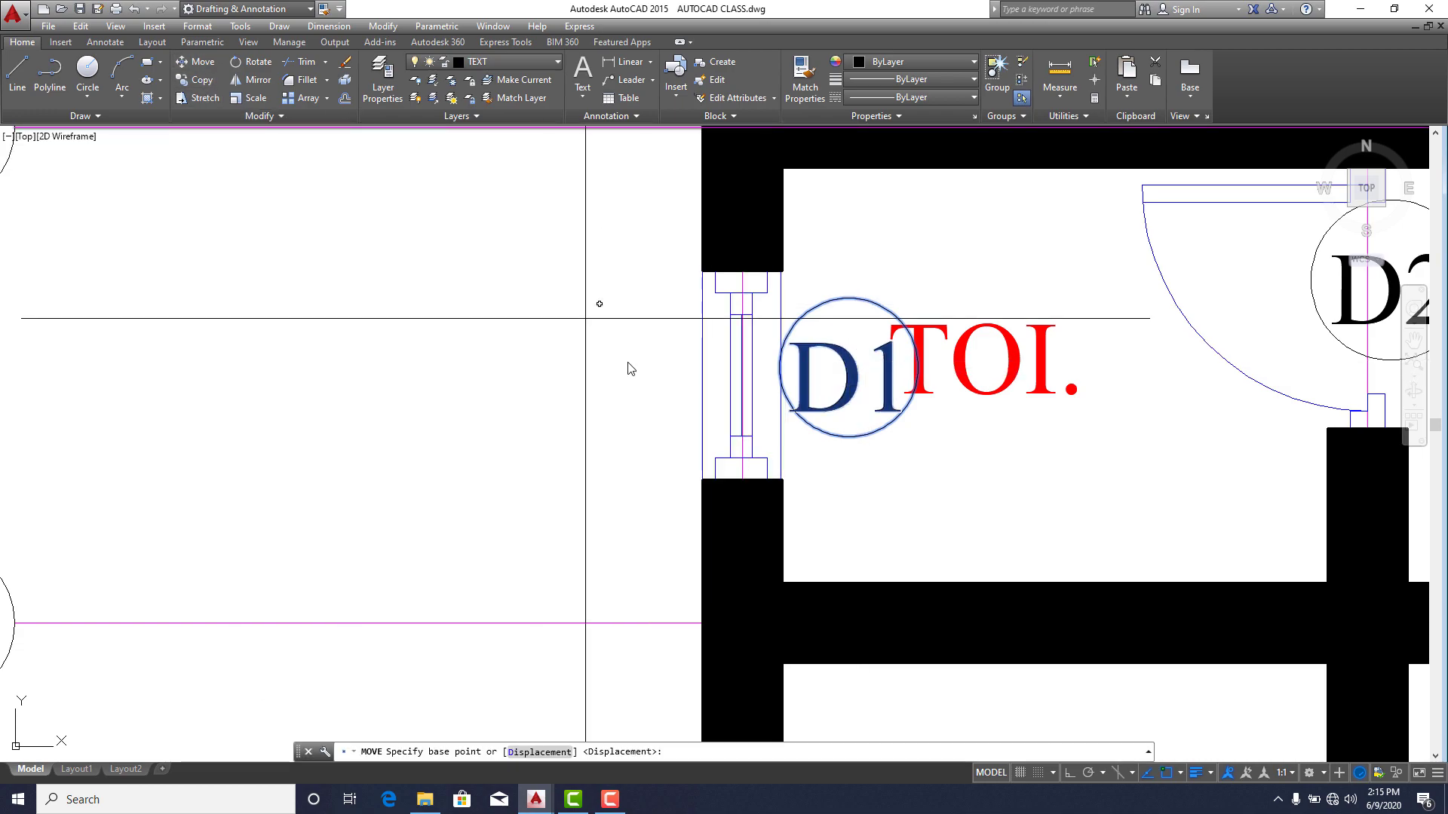
key(Escape)
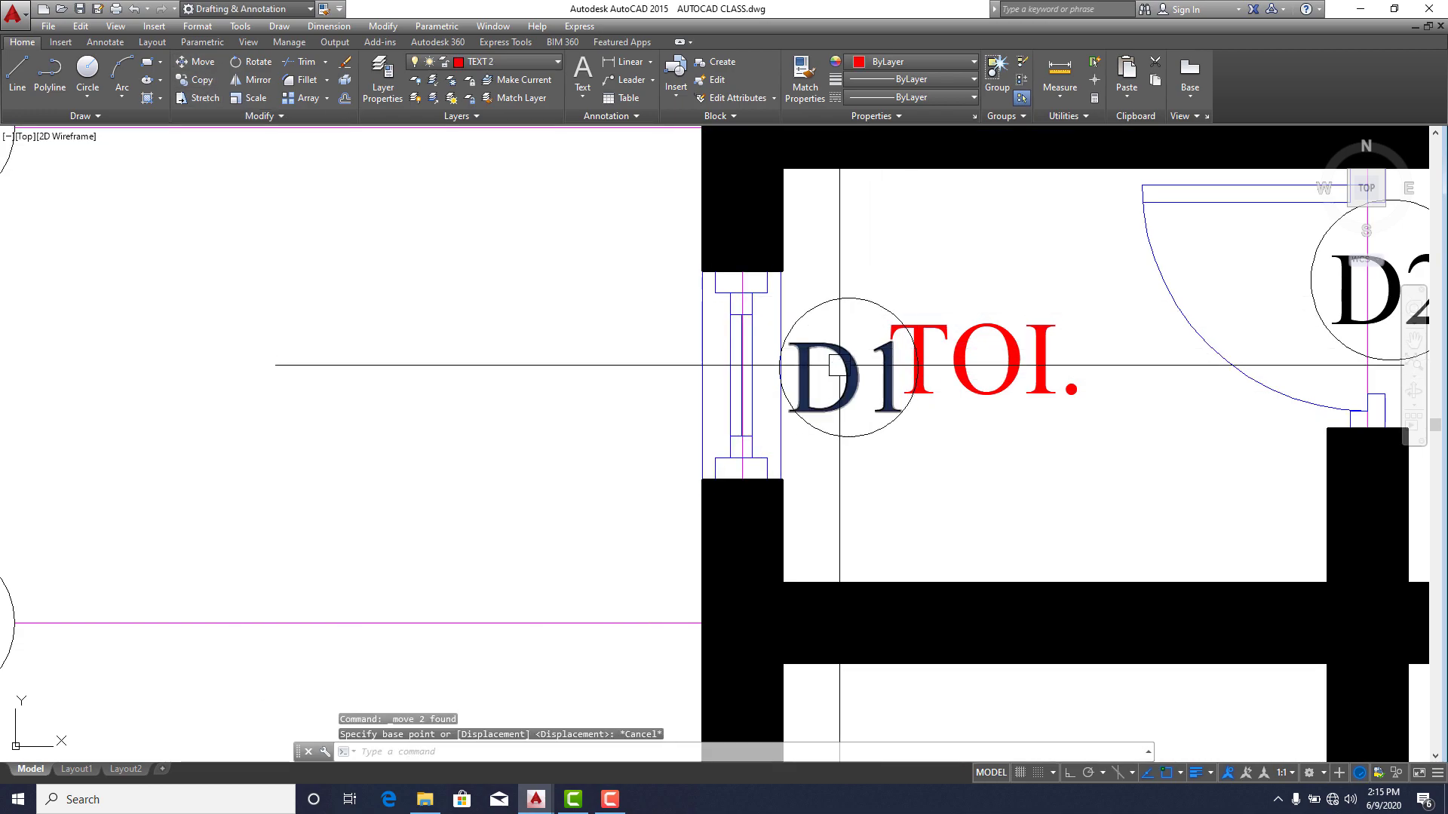
click(198, 61)
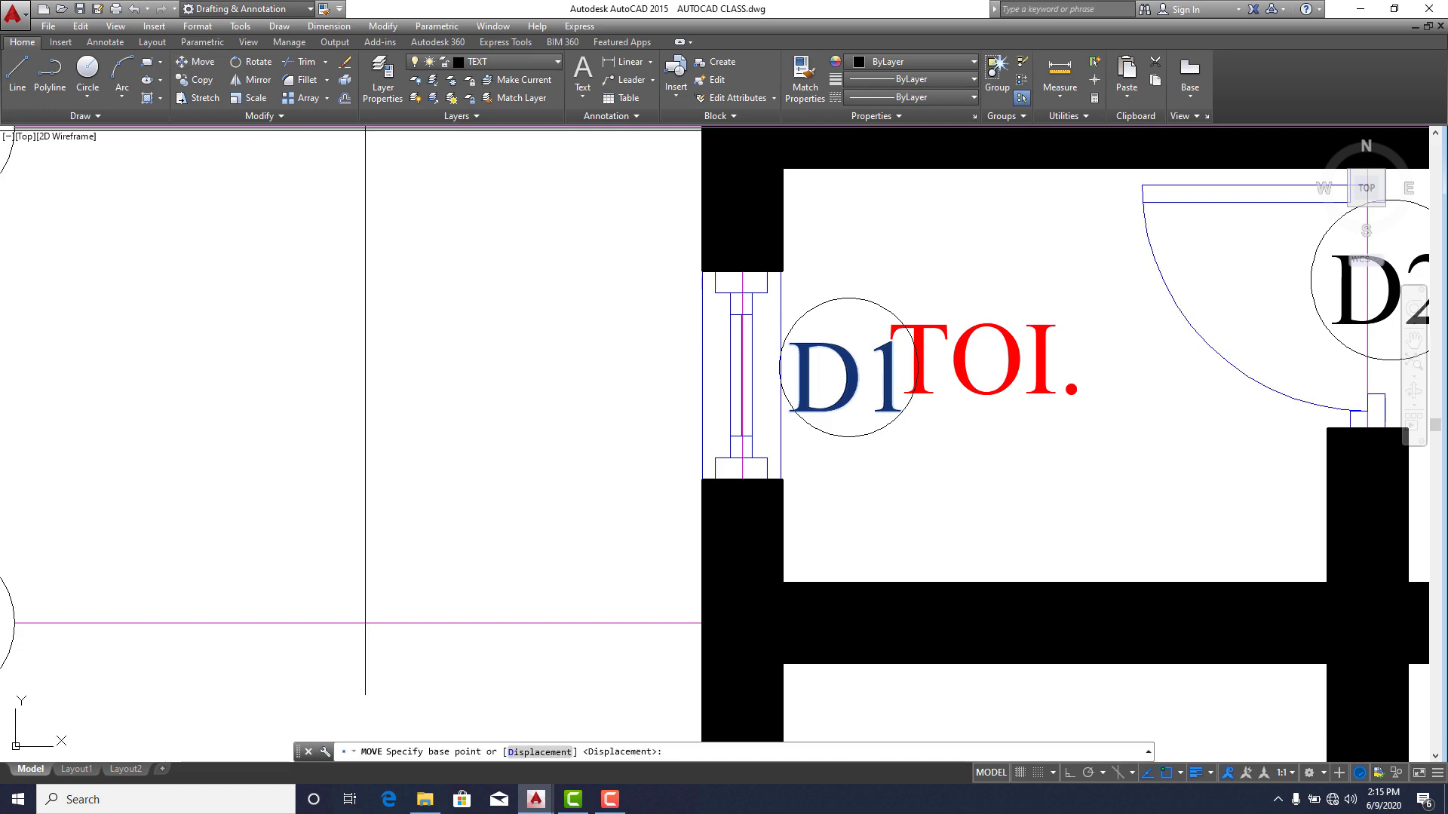
click(886, 503)
click(896, 492)
Move the left toilet's TOI. label slightly to the right, clear of the window mark.
click(909, 347)
click(858, 150)
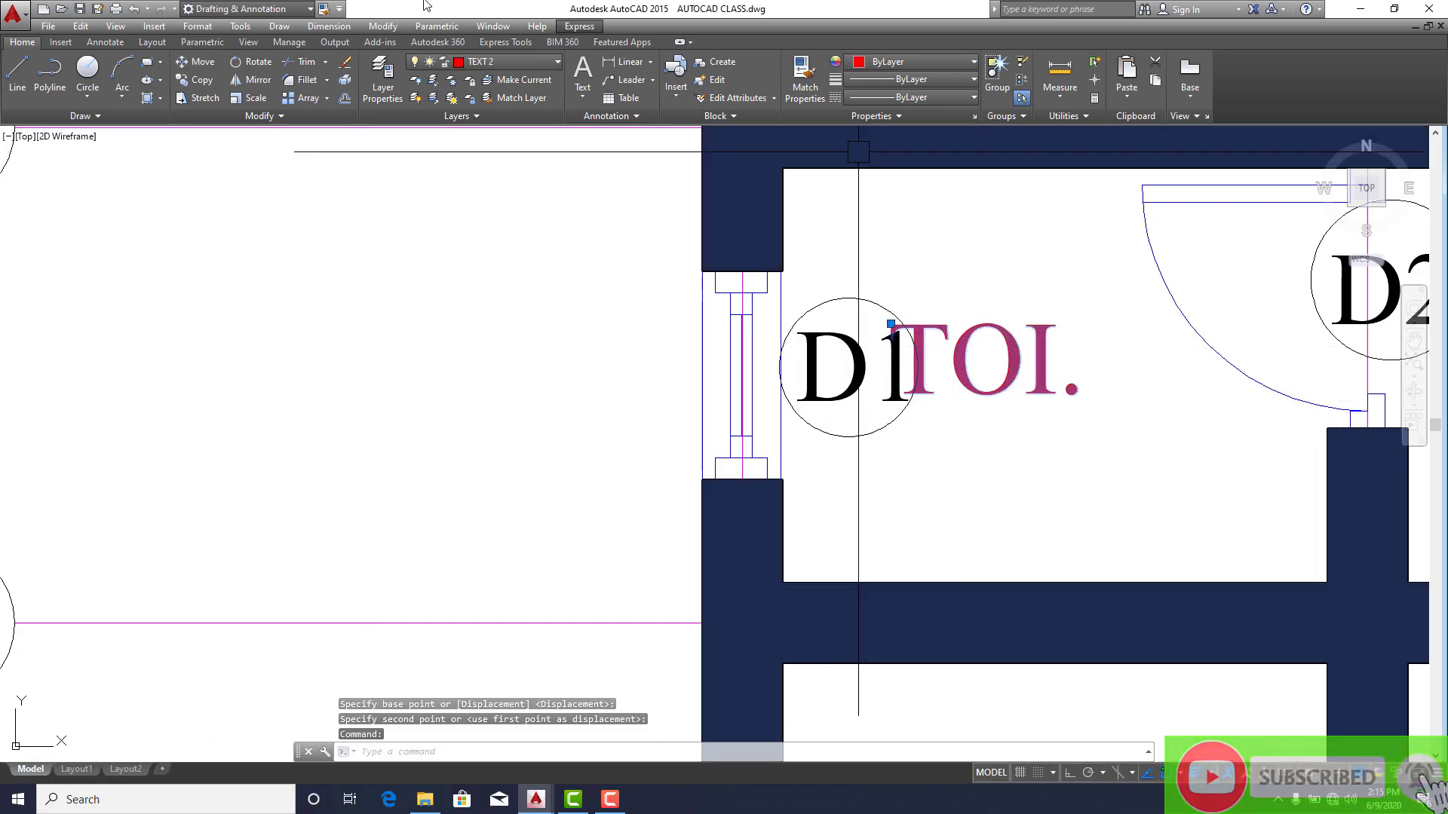
click(202, 63)
click(980, 483)
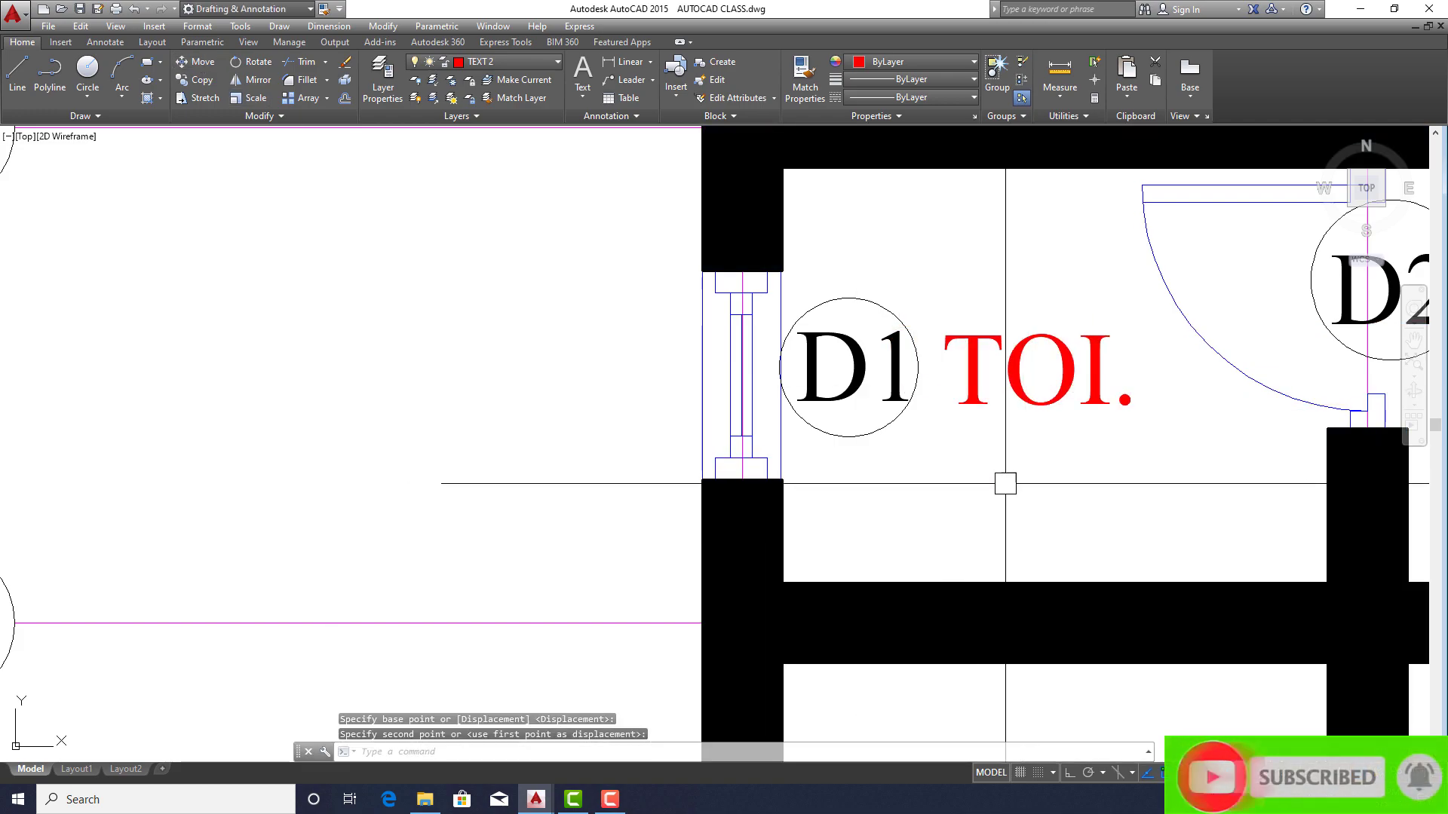
click(1005, 483)
Change the window mark's text to W1 and enlarge its circle slightly to make room for the wider text.
double_click(875, 365)
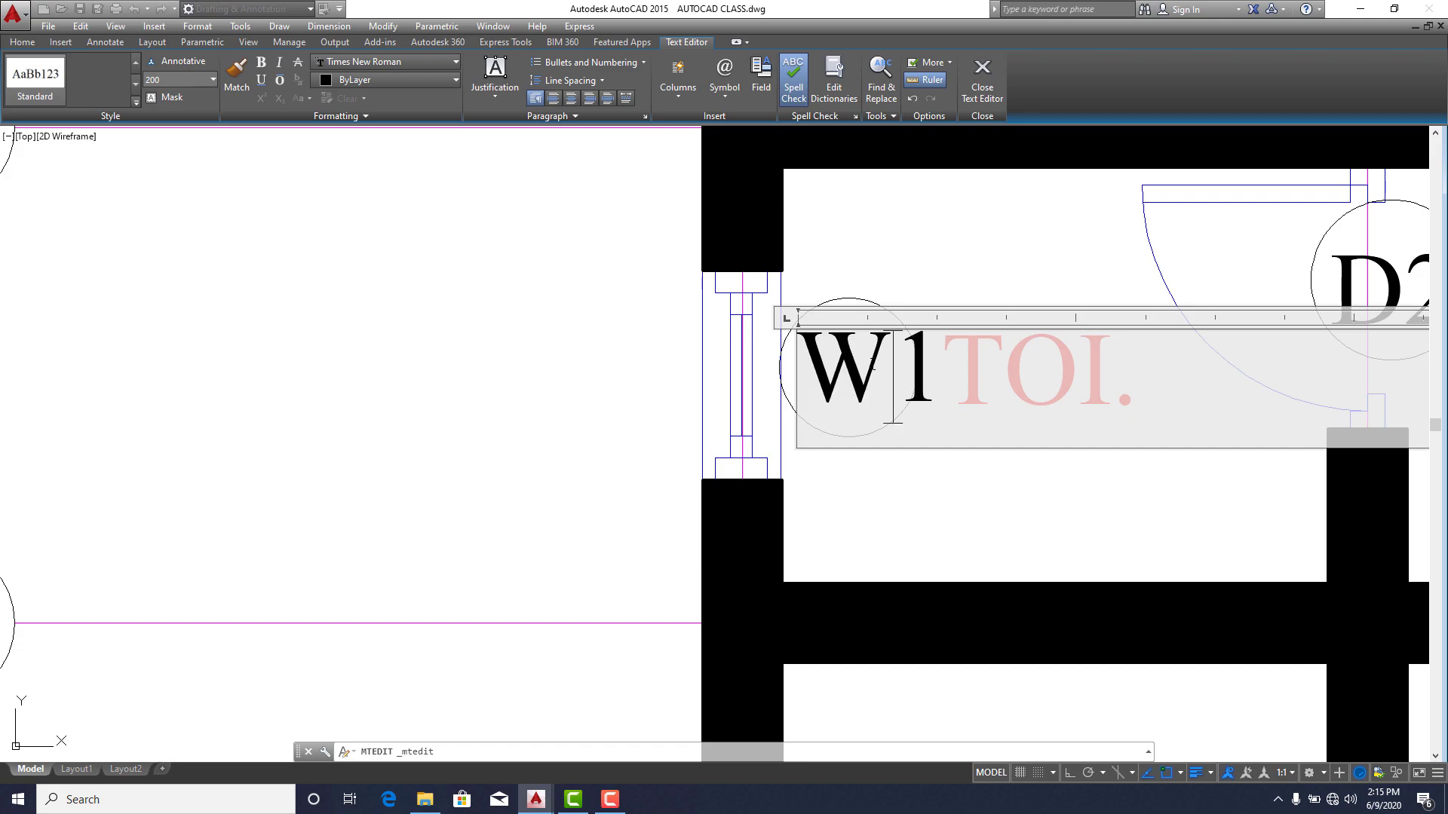
click(916, 245)
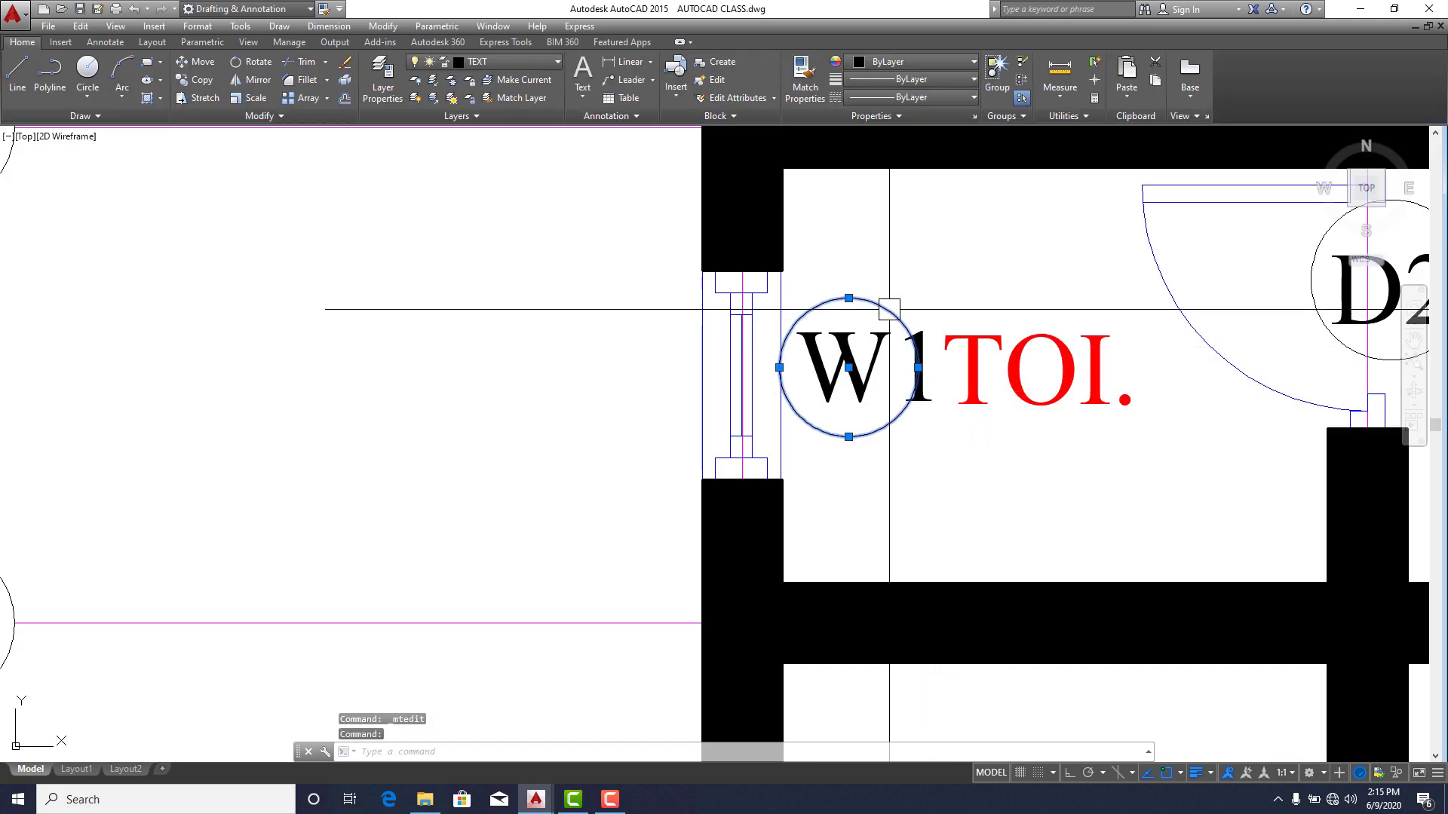
click(918, 367)
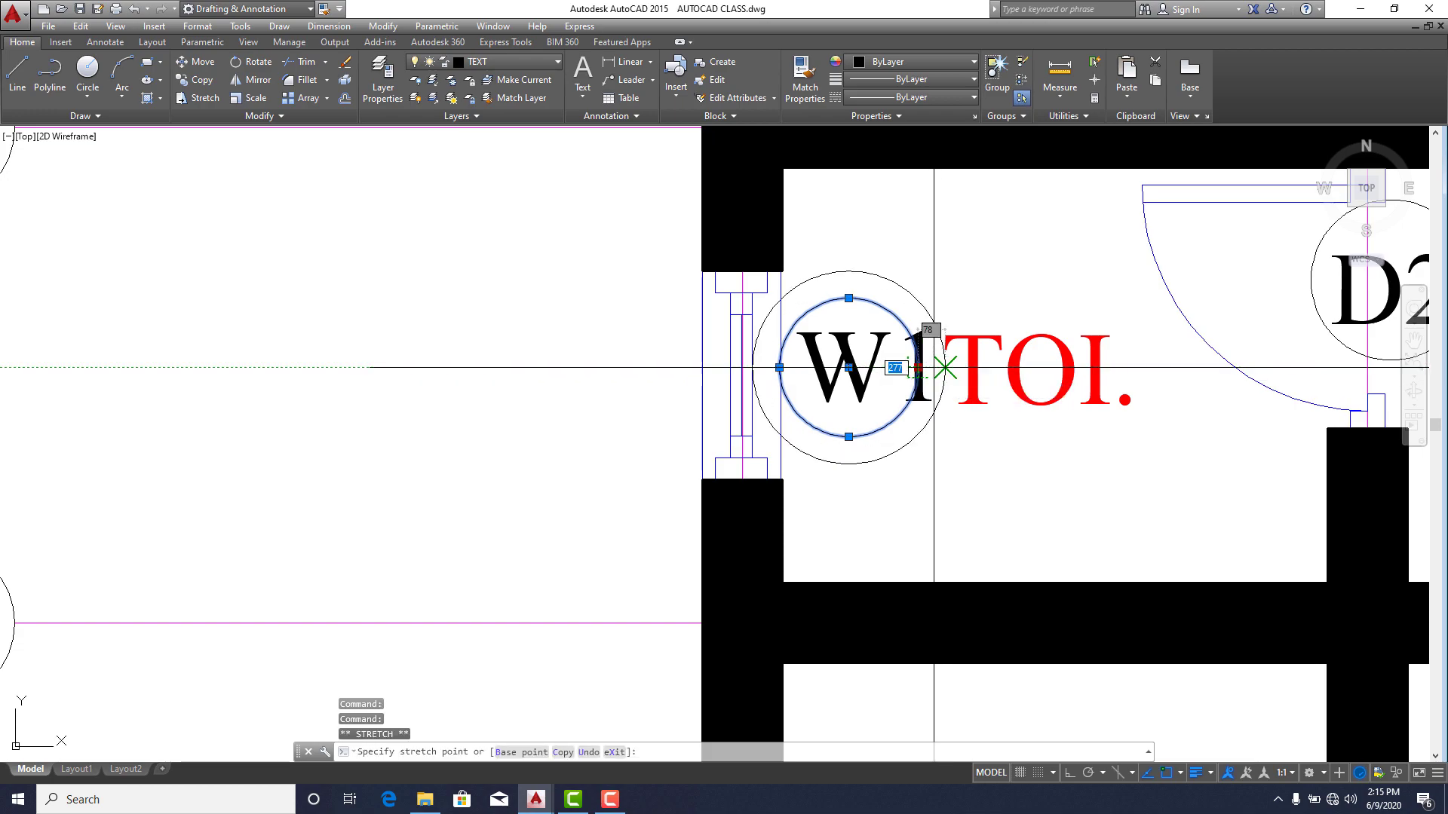
click(928, 368)
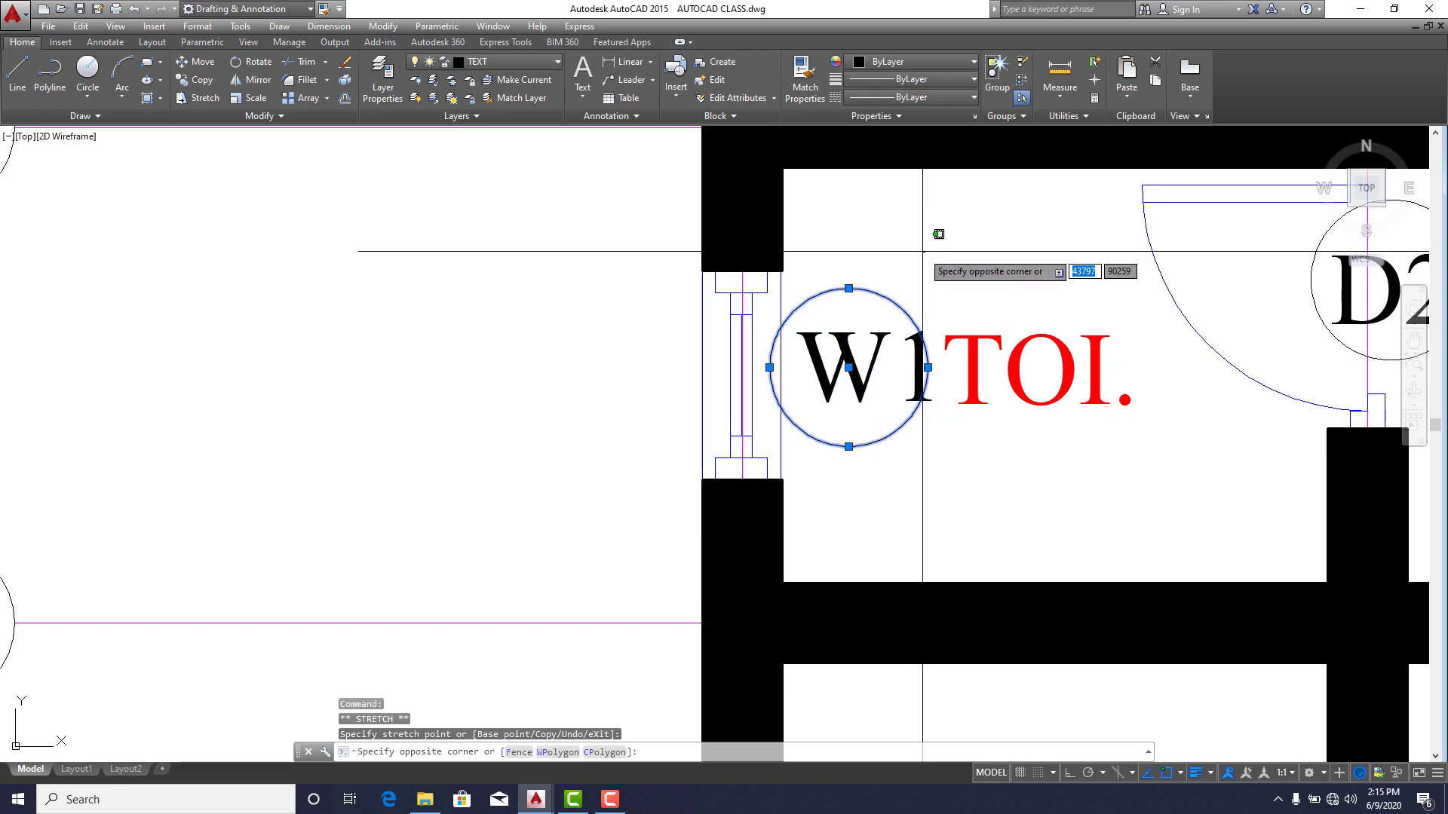
key(Escape)
key(Escape)
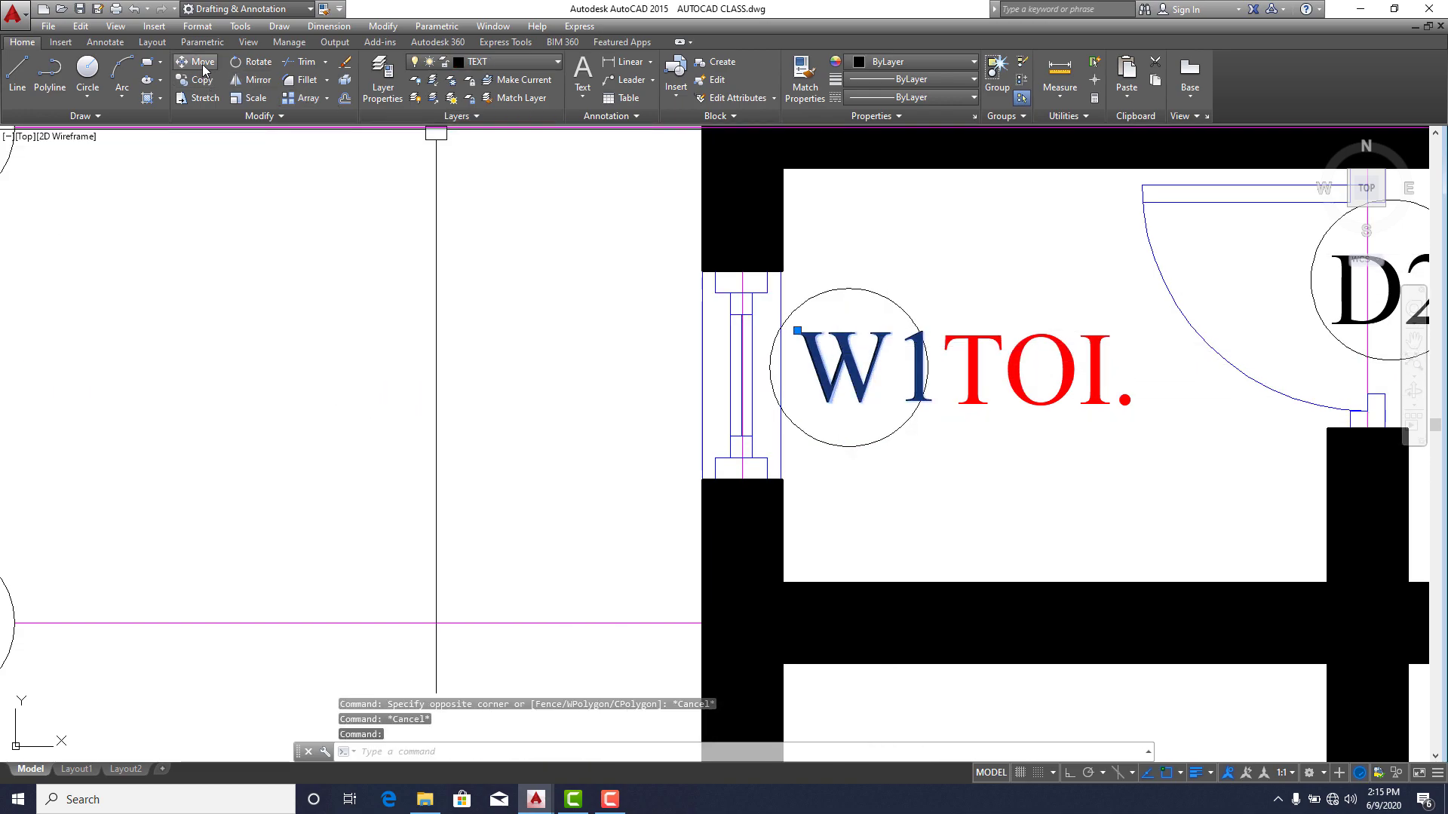
Move the W1 text slightly to the left so that it fits inside its circle.
click(201, 63)
click(878, 488)
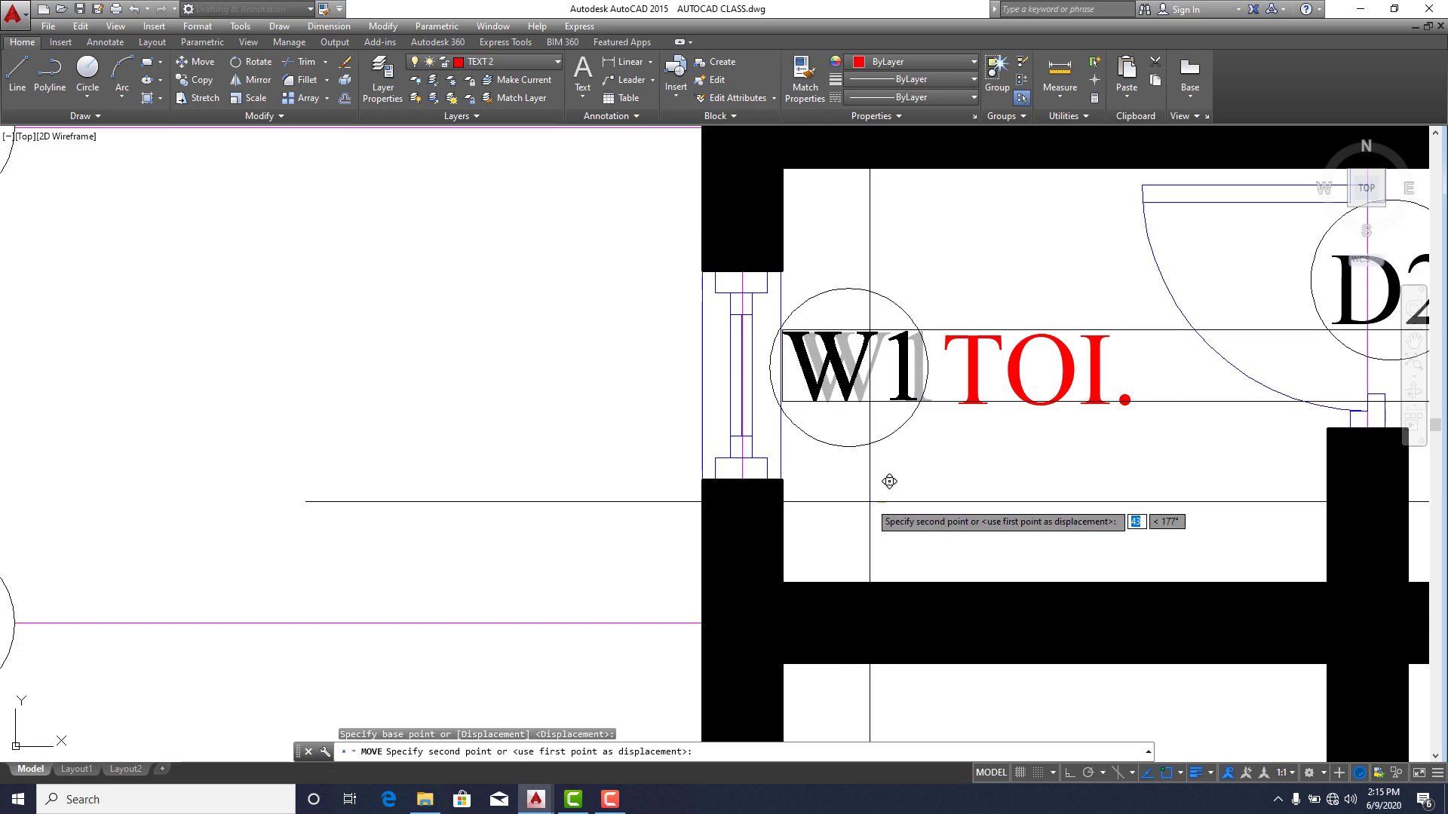
click(869, 502)
Copy the complete W1 mark from the left toilet's window to the inside of the right toilet's window.
scroll(870, 502, down, 5)
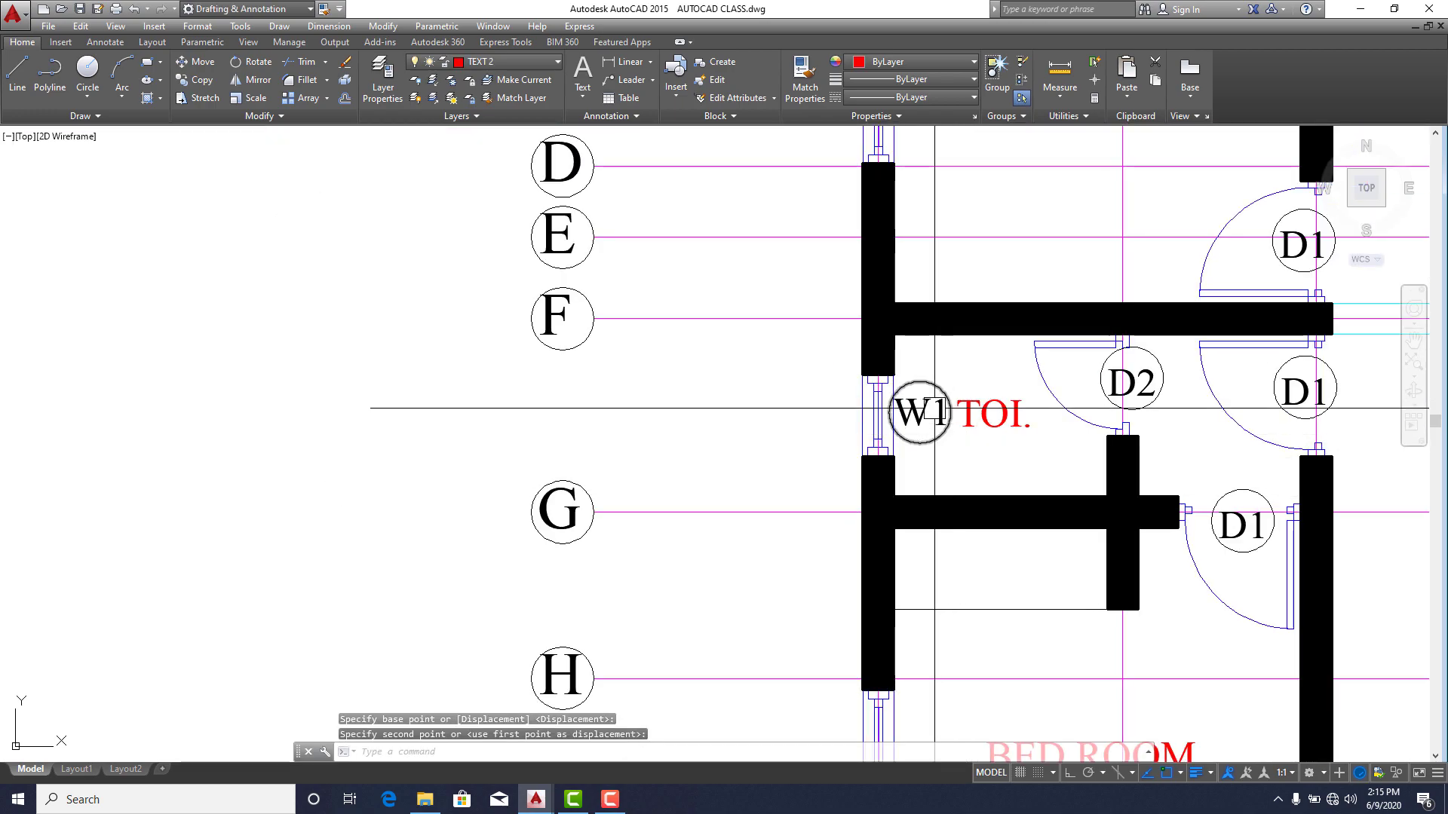
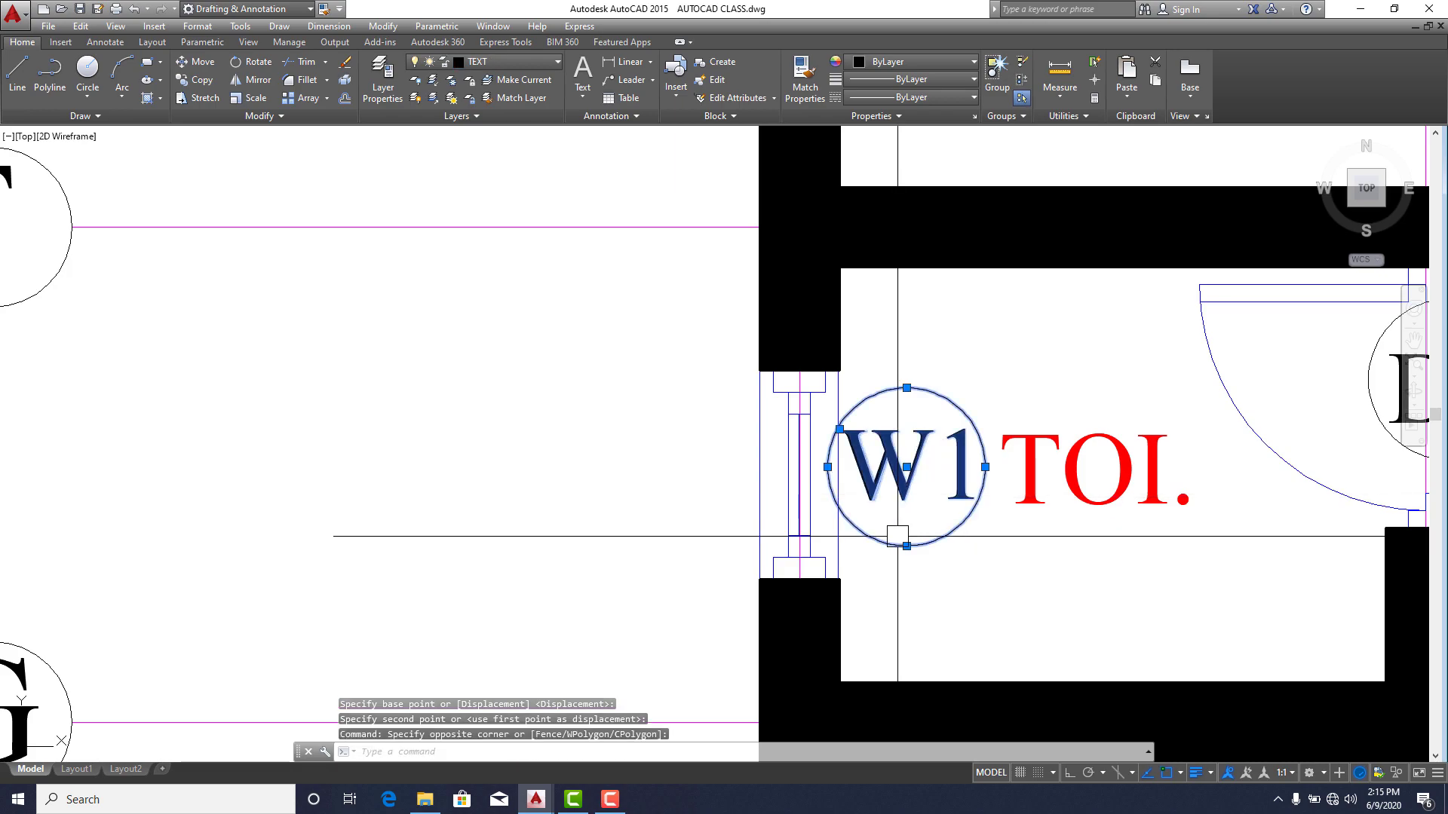
click(208, 79)
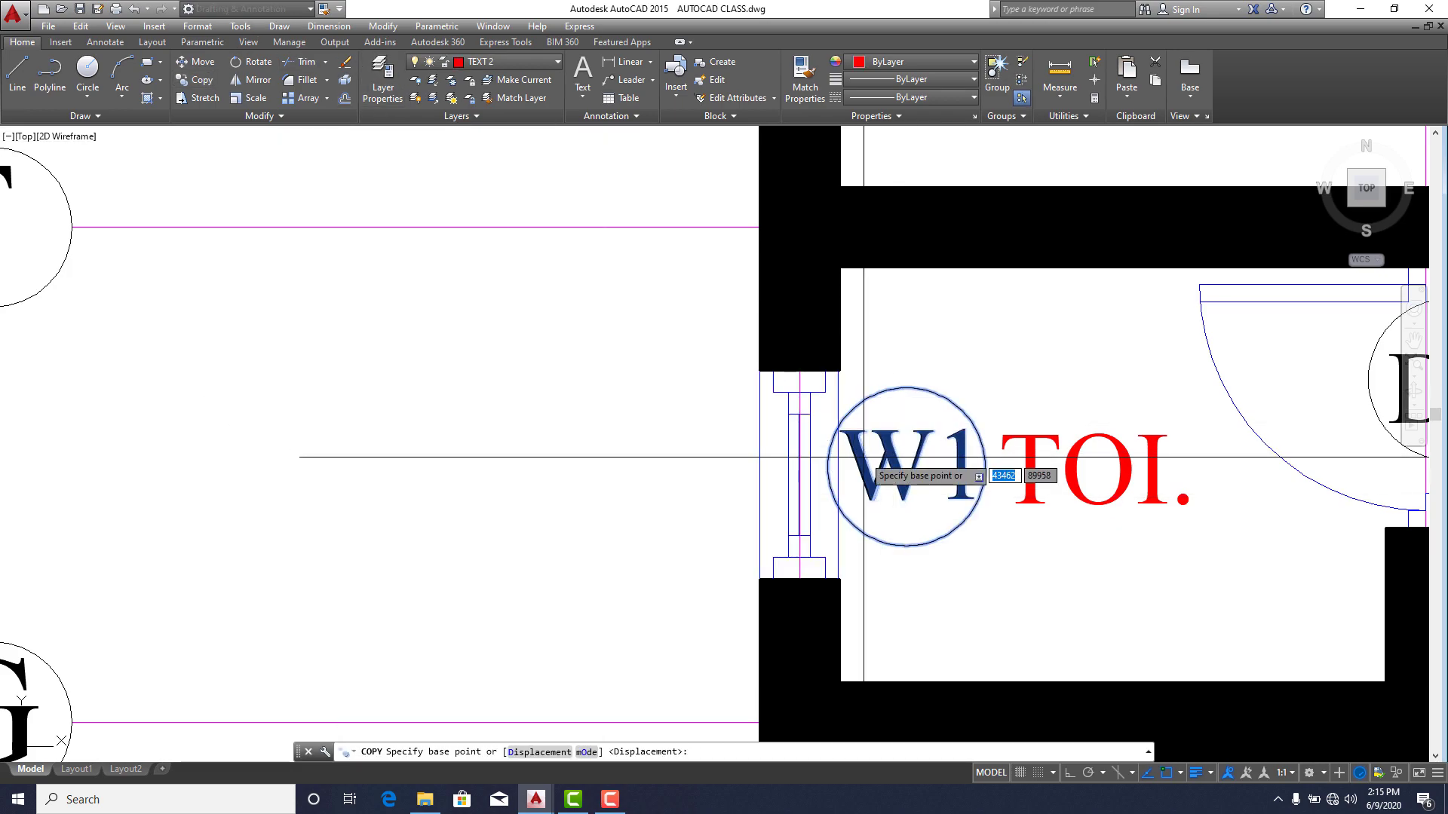
click(911, 481)
scroll(562, 322, down, 10)
scroll(757, 328, up, 12)
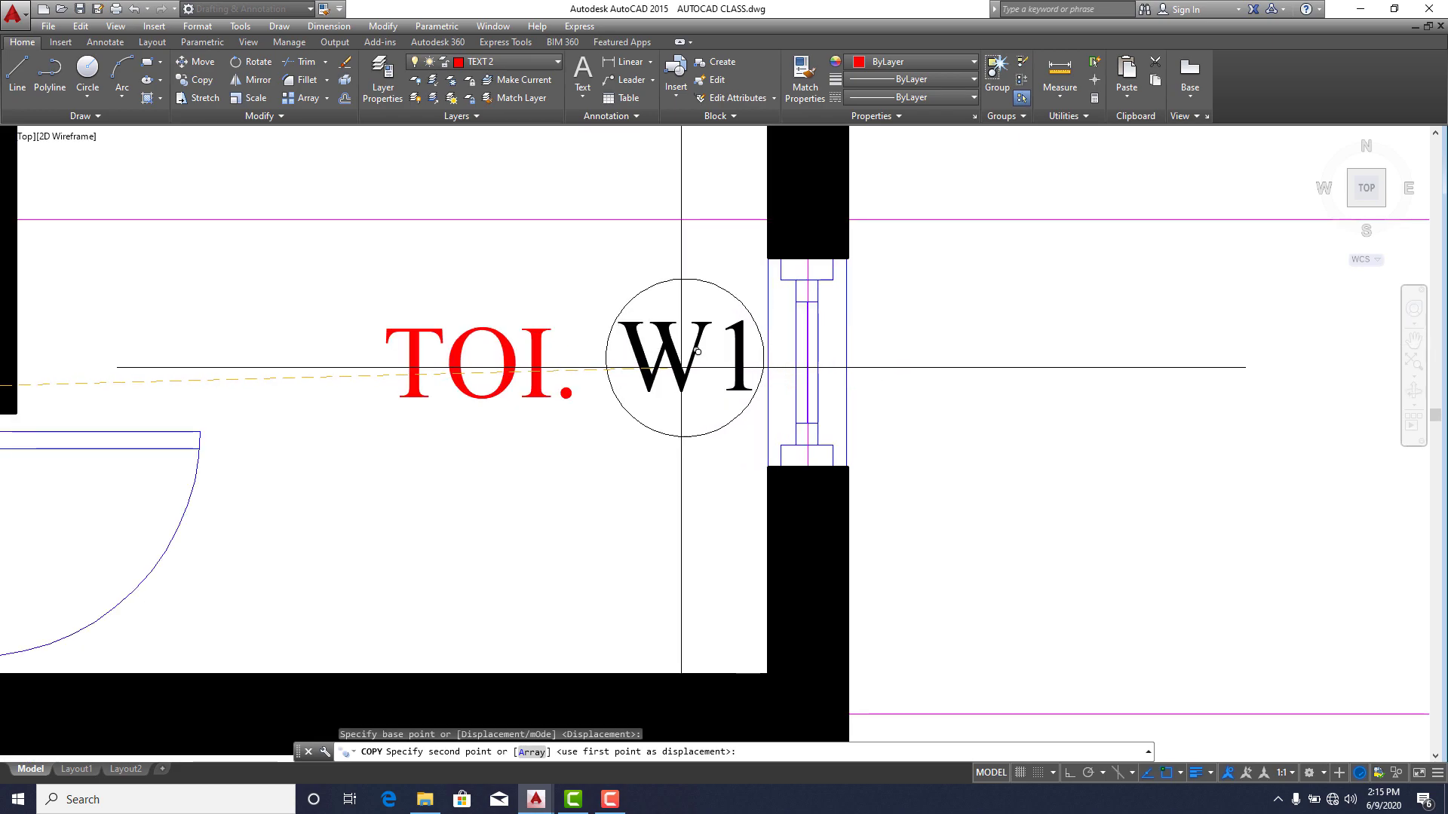
scroll(681, 367, down, 8)
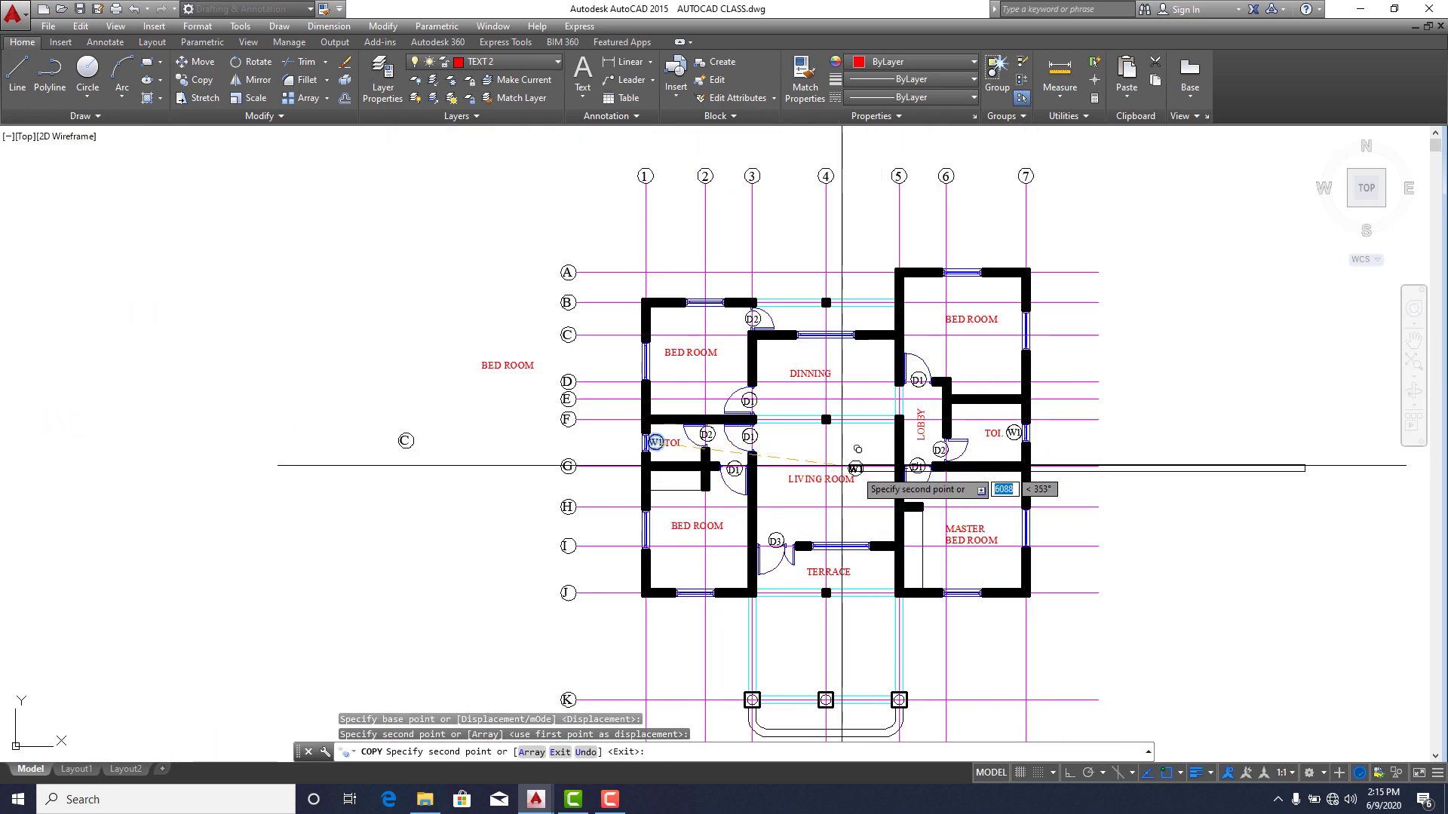
Place a copy of the W1 mark below the upper-left bedroom's top window and change its text to W2.
scroll(679, 300, up, 6)
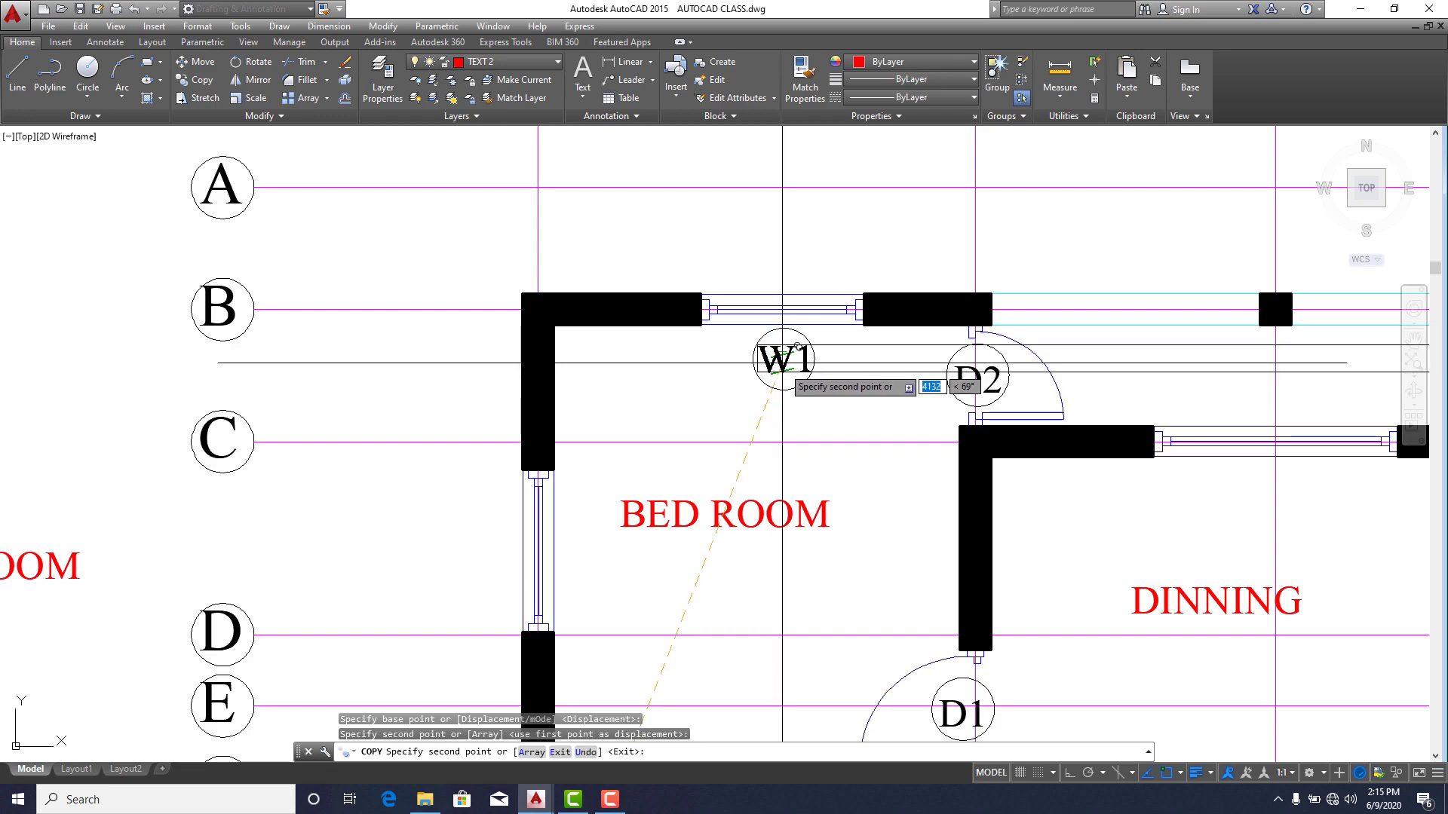
key(Escape)
scroll(792, 362, up, 5)
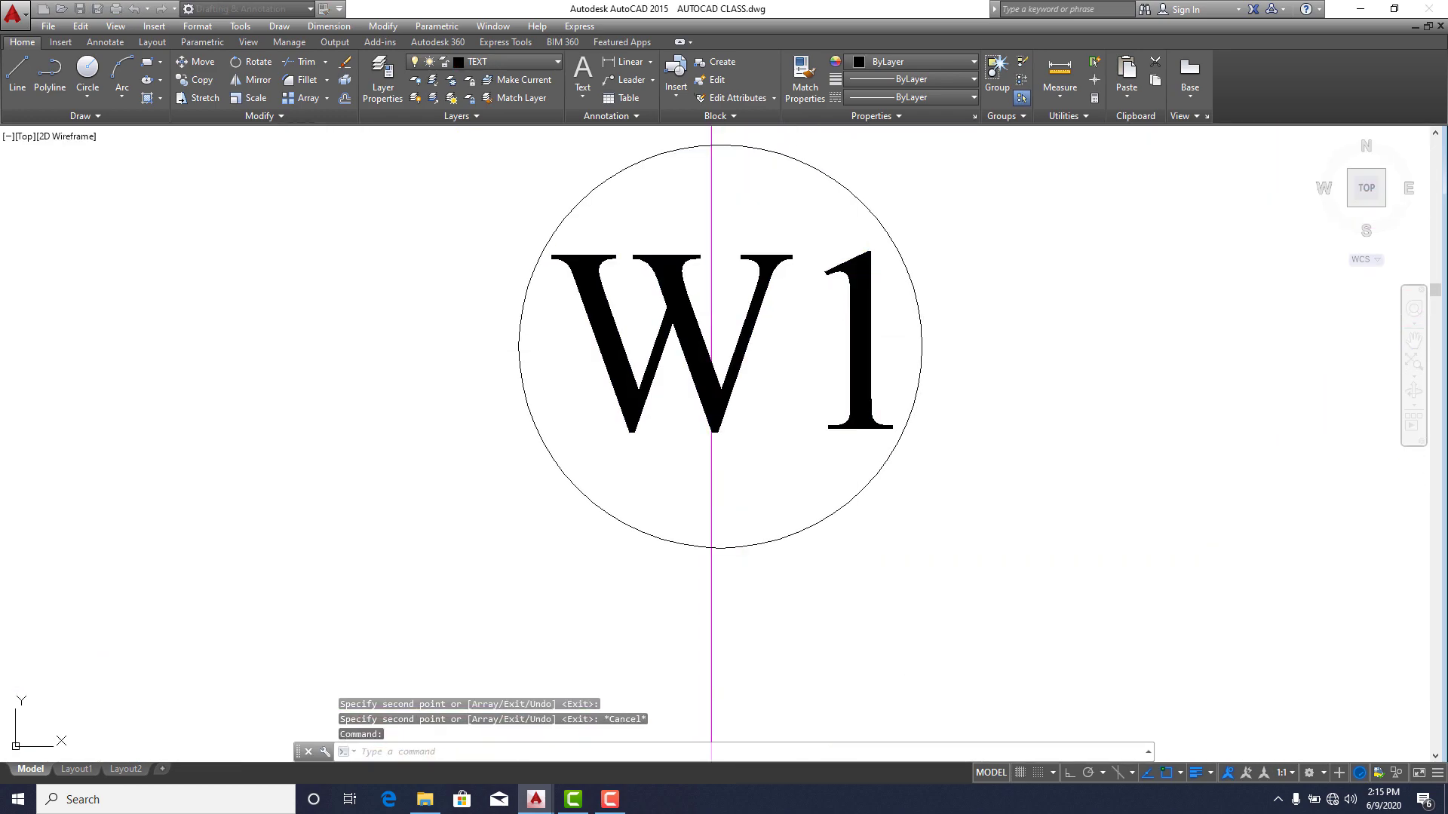
double_click(883, 317)
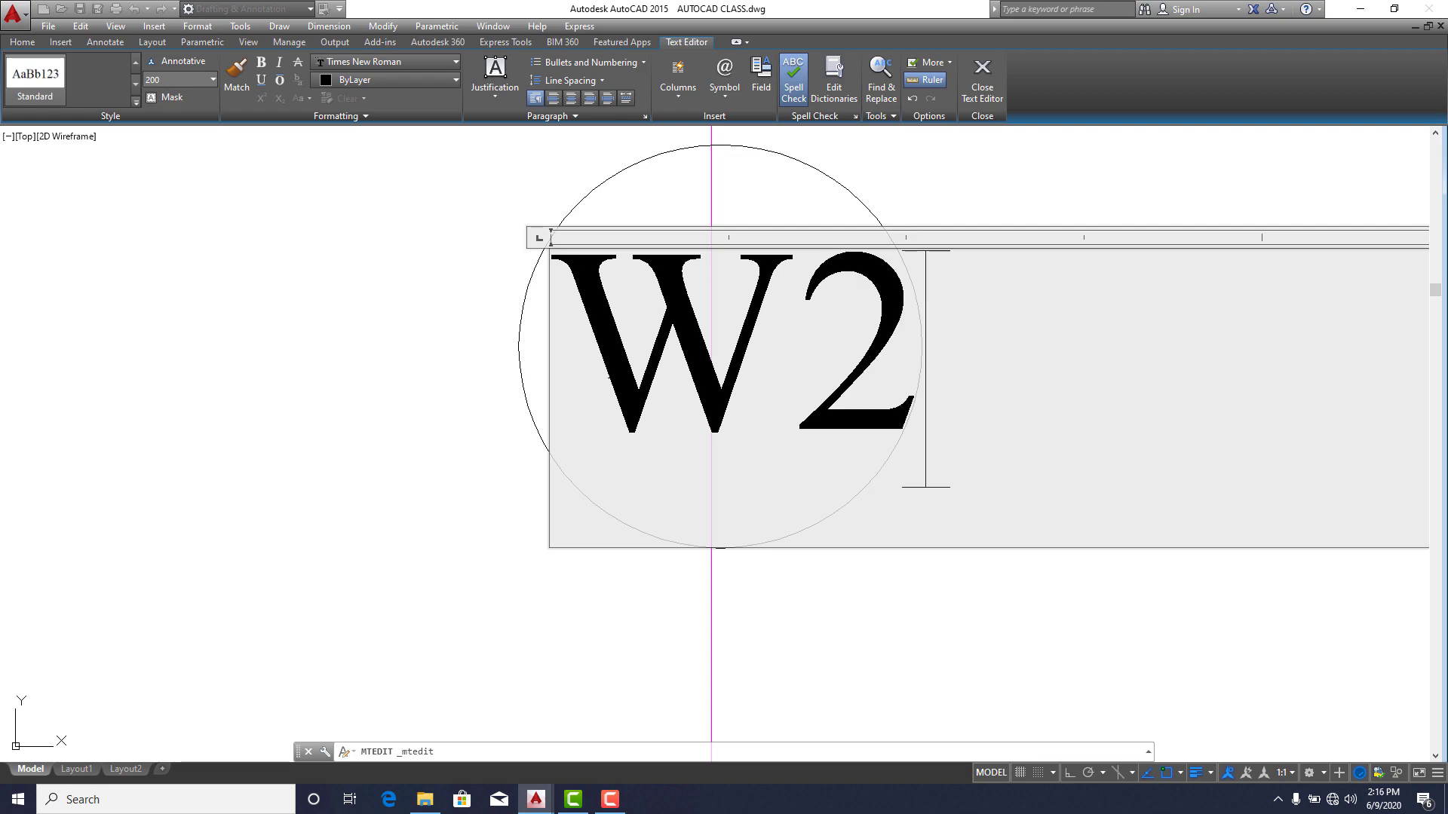
click(495, 379)
scroll(848, 415, down, 5)
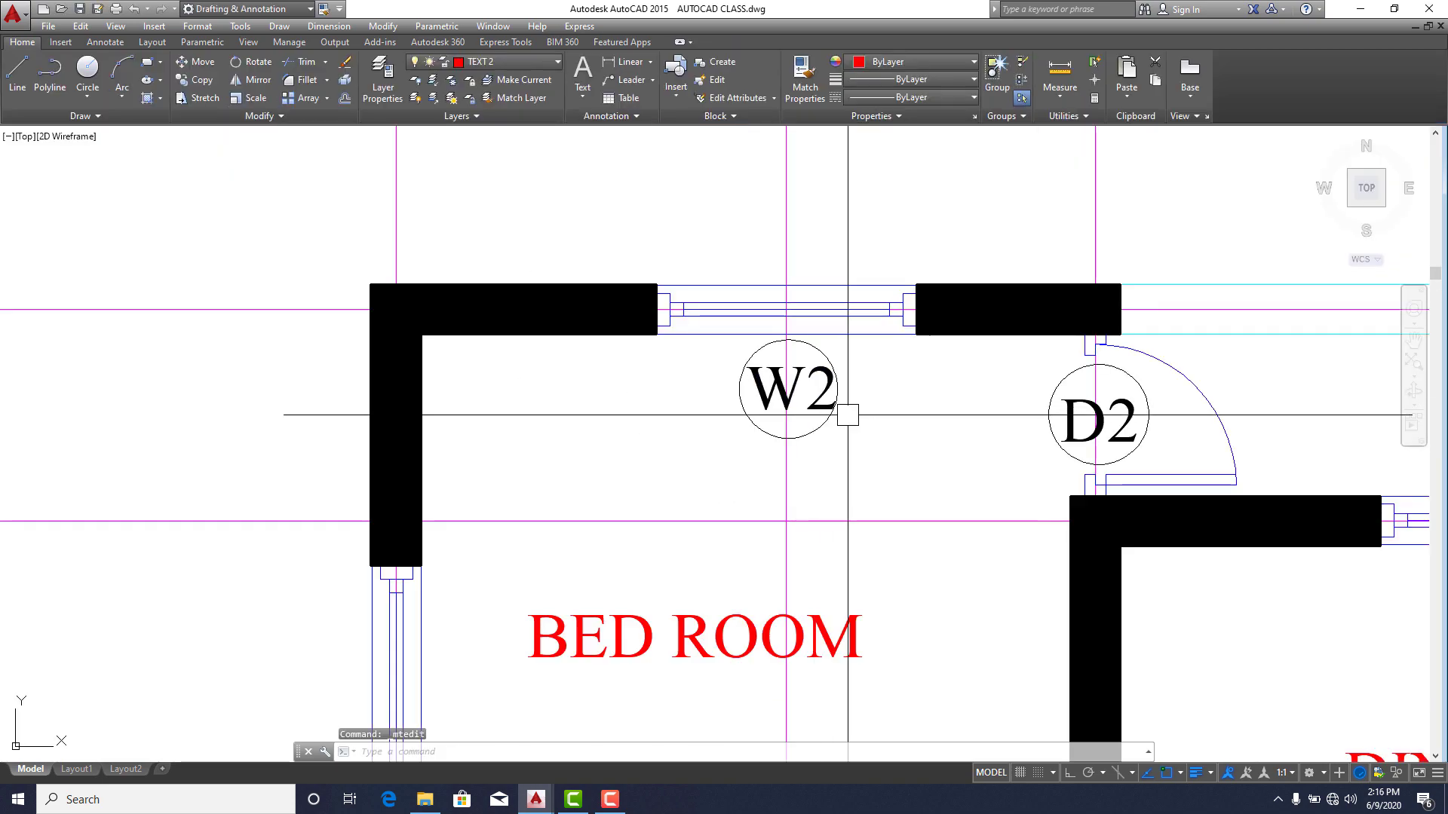
Try copying the W2 mark's circle to the left window of the same room, and undo the copy.
click(204, 85)
click(801, 380)
scroll(715, 339, down, 2)
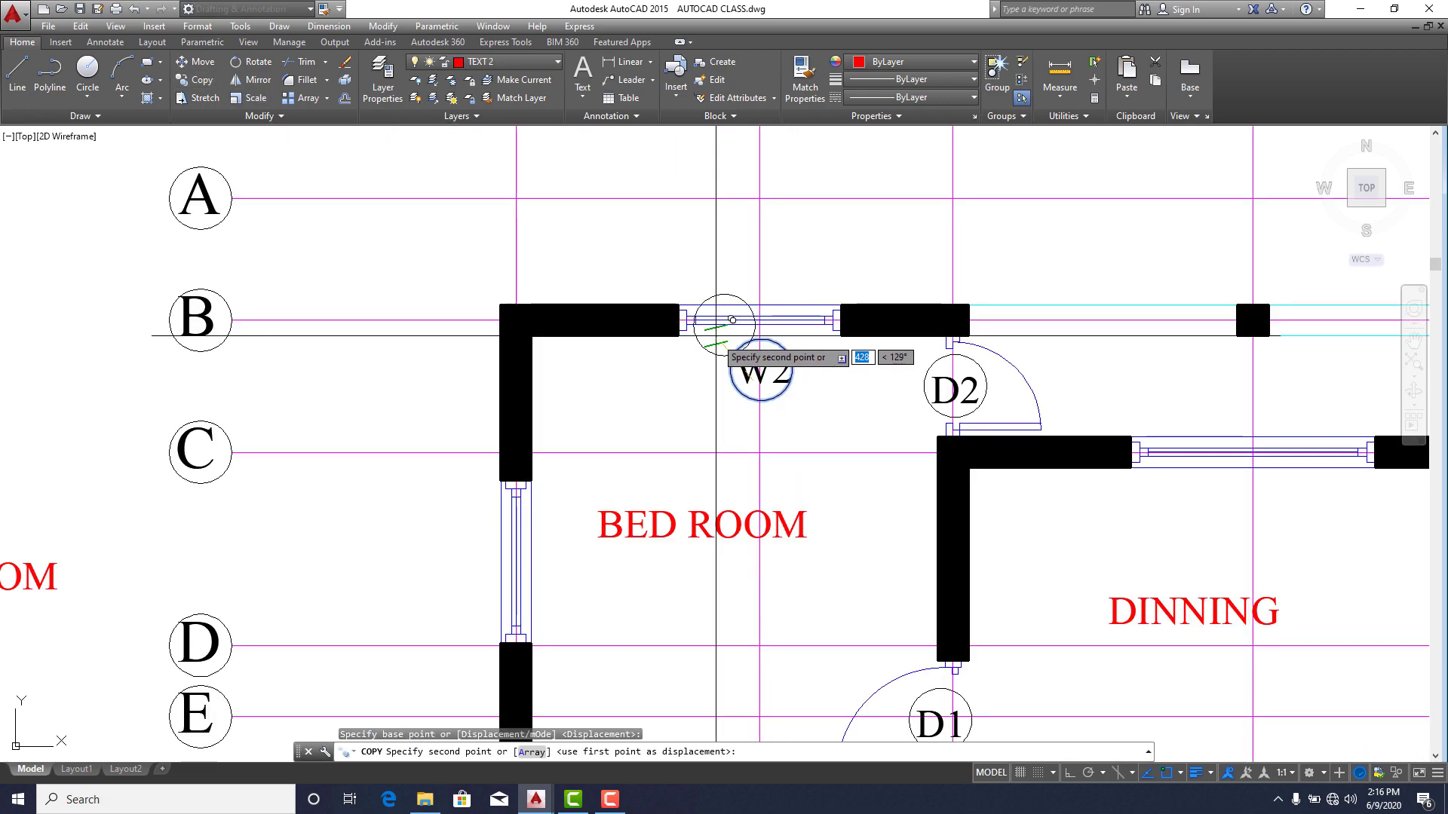
click(568, 554)
scroll(755, 378, down, 5)
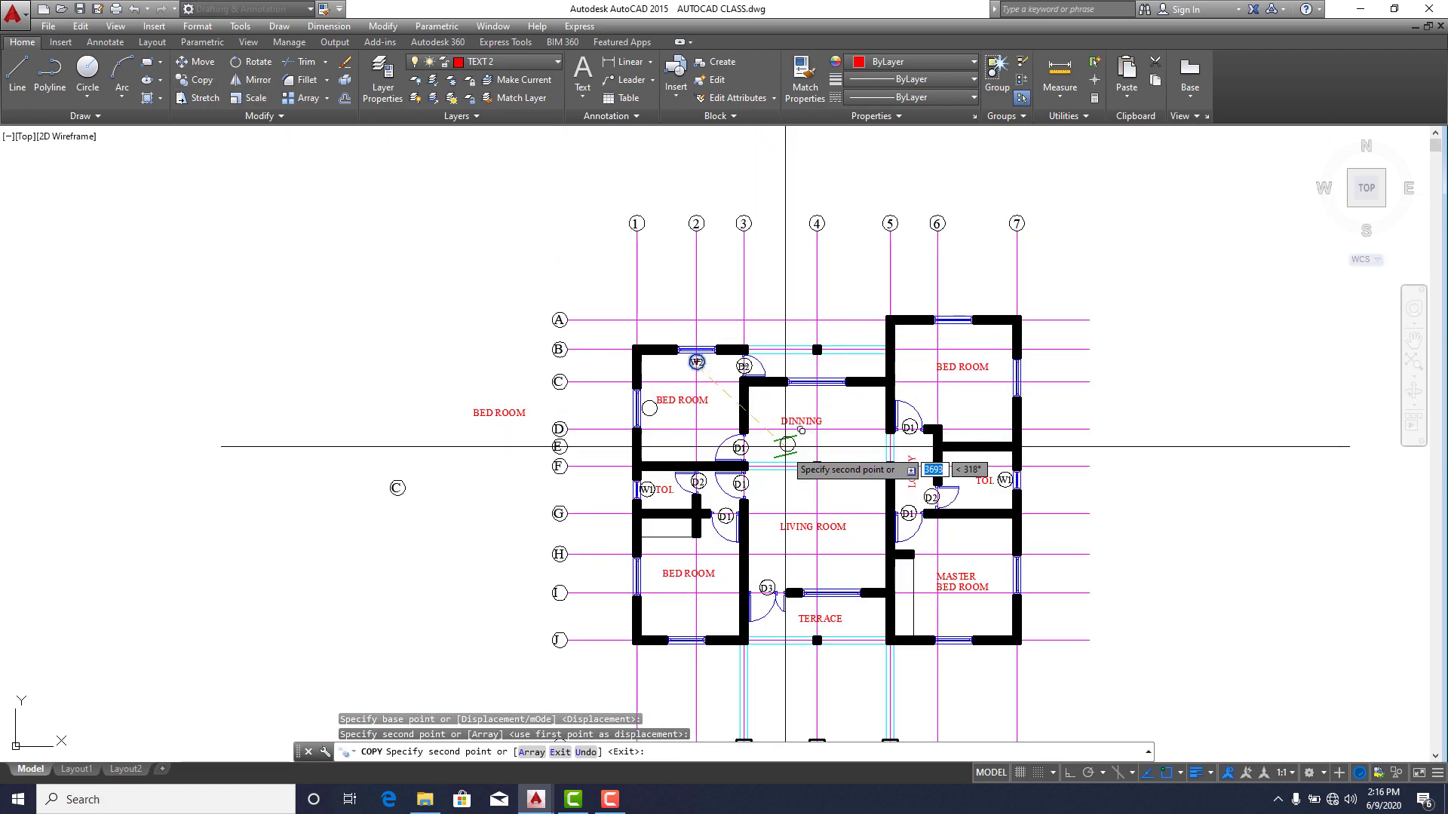
scroll(755, 423, up, 3)
scroll(754, 422, down, 3)
scroll(684, 403, up, 3)
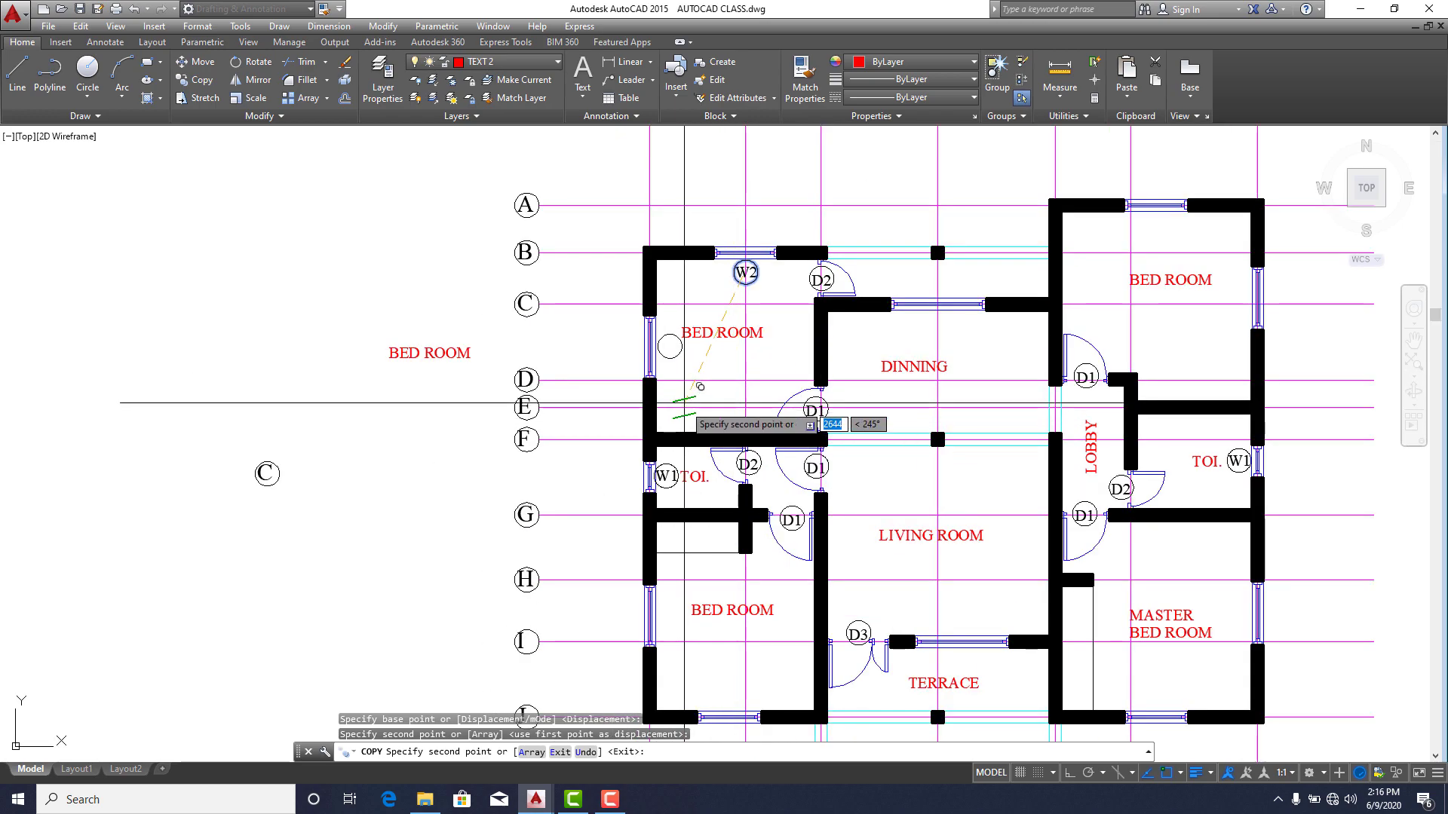
scroll(743, 273, up, 3)
key(Escape)
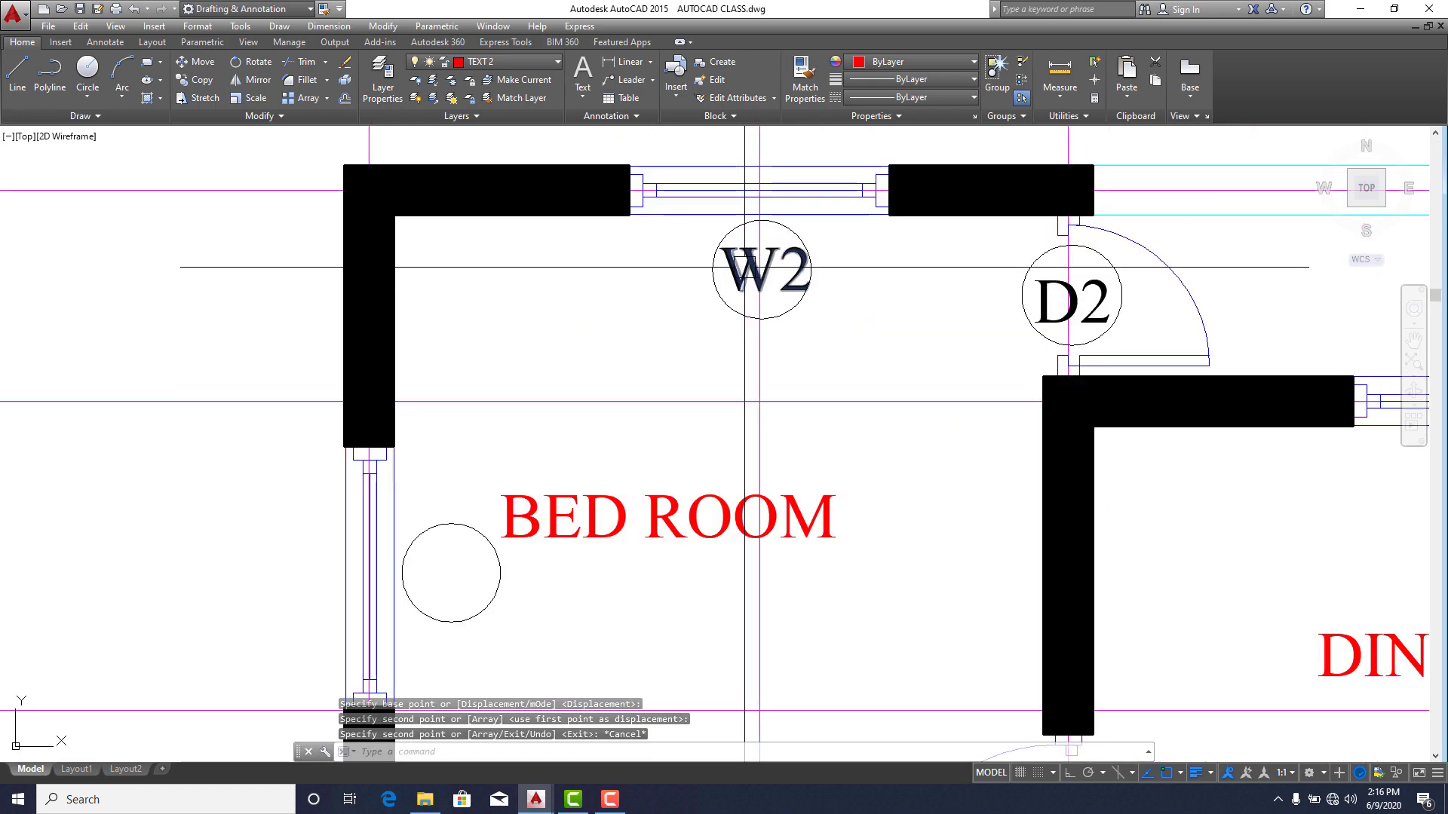
key(ctrl+z)
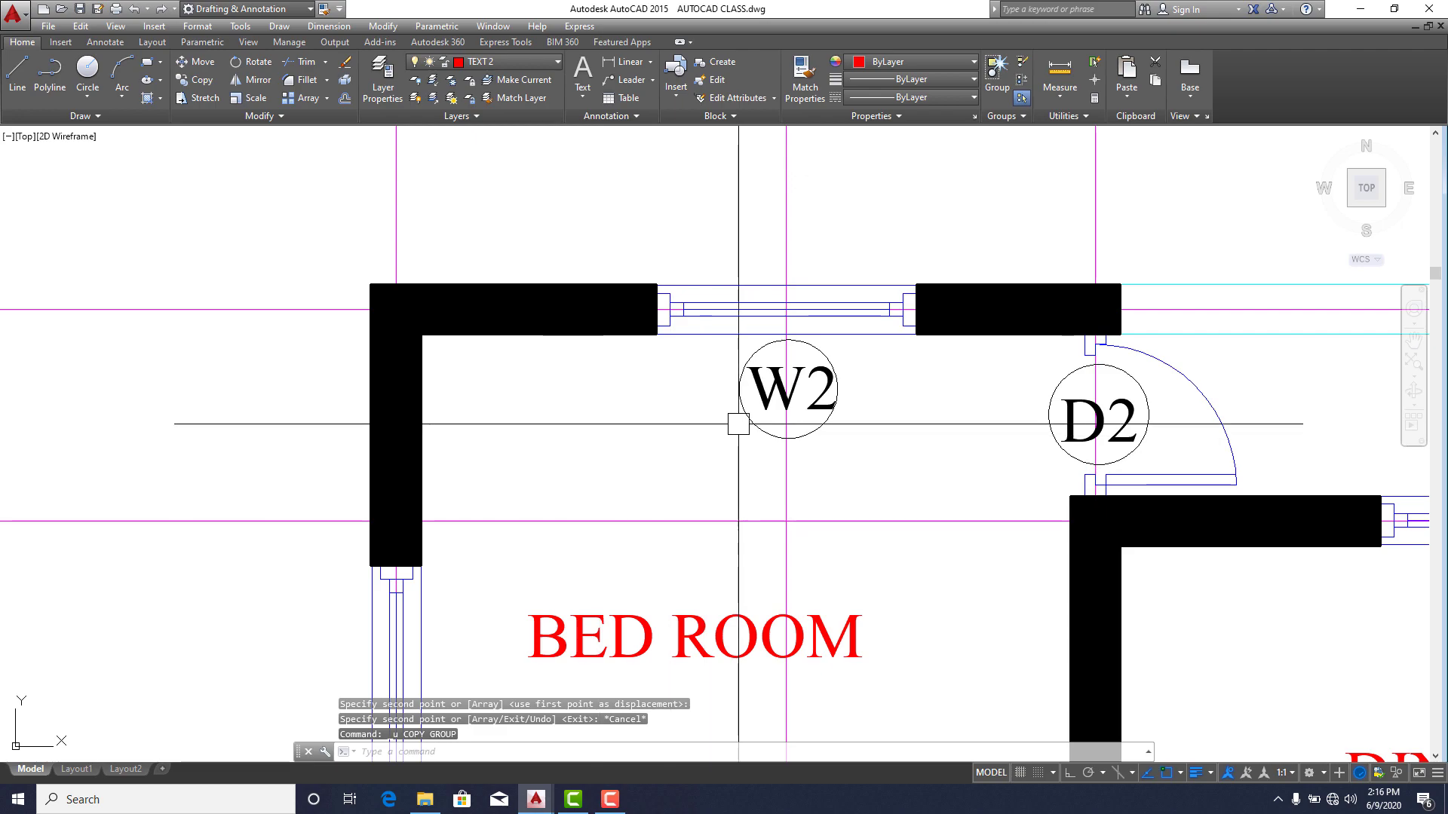
Move the complete W2 mark, text and circle, from the top window to the inside of the same room's left window.
scroll(745, 365, up, 2)
click(705, 339)
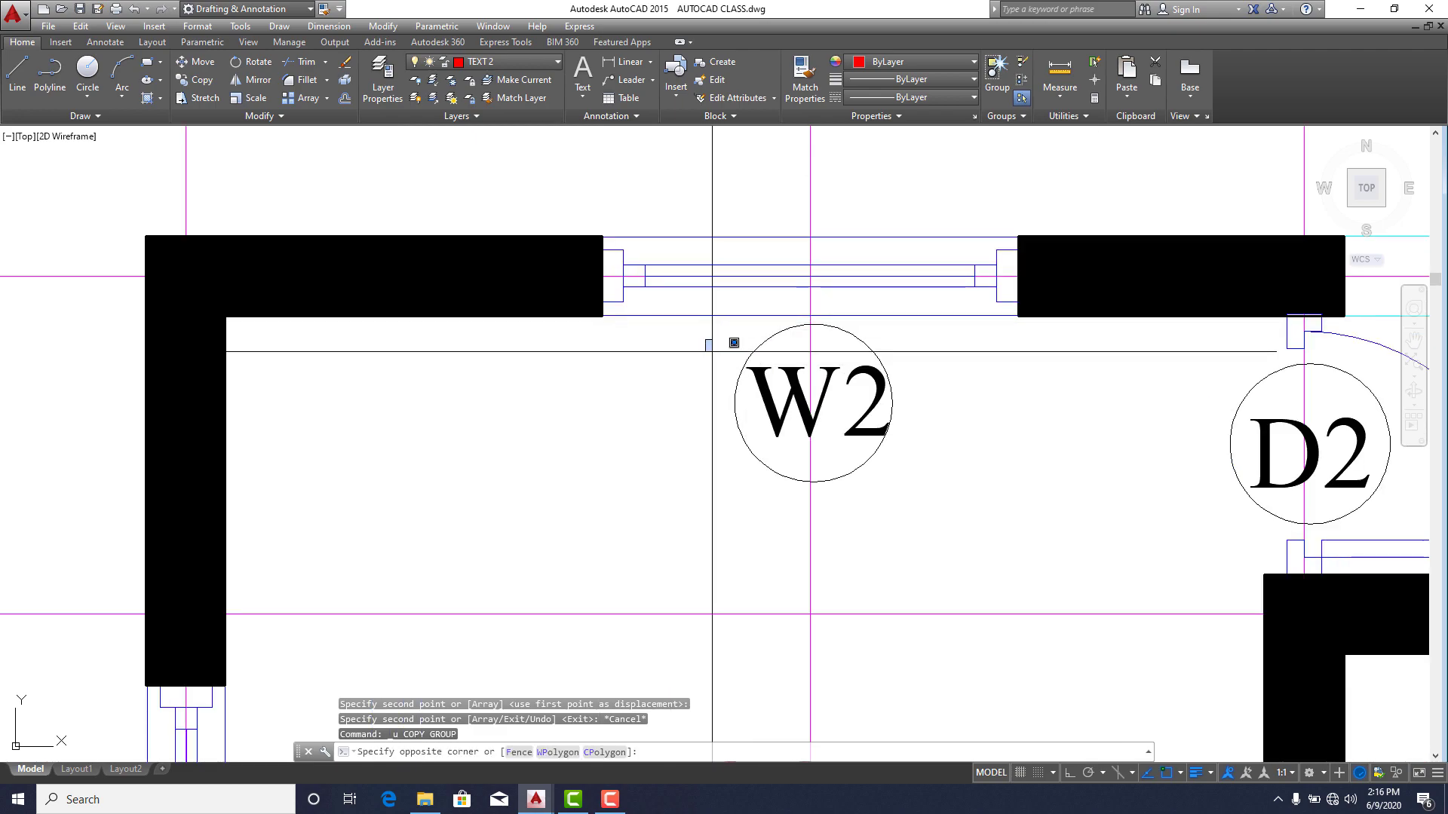
click(882, 494)
click(886, 397)
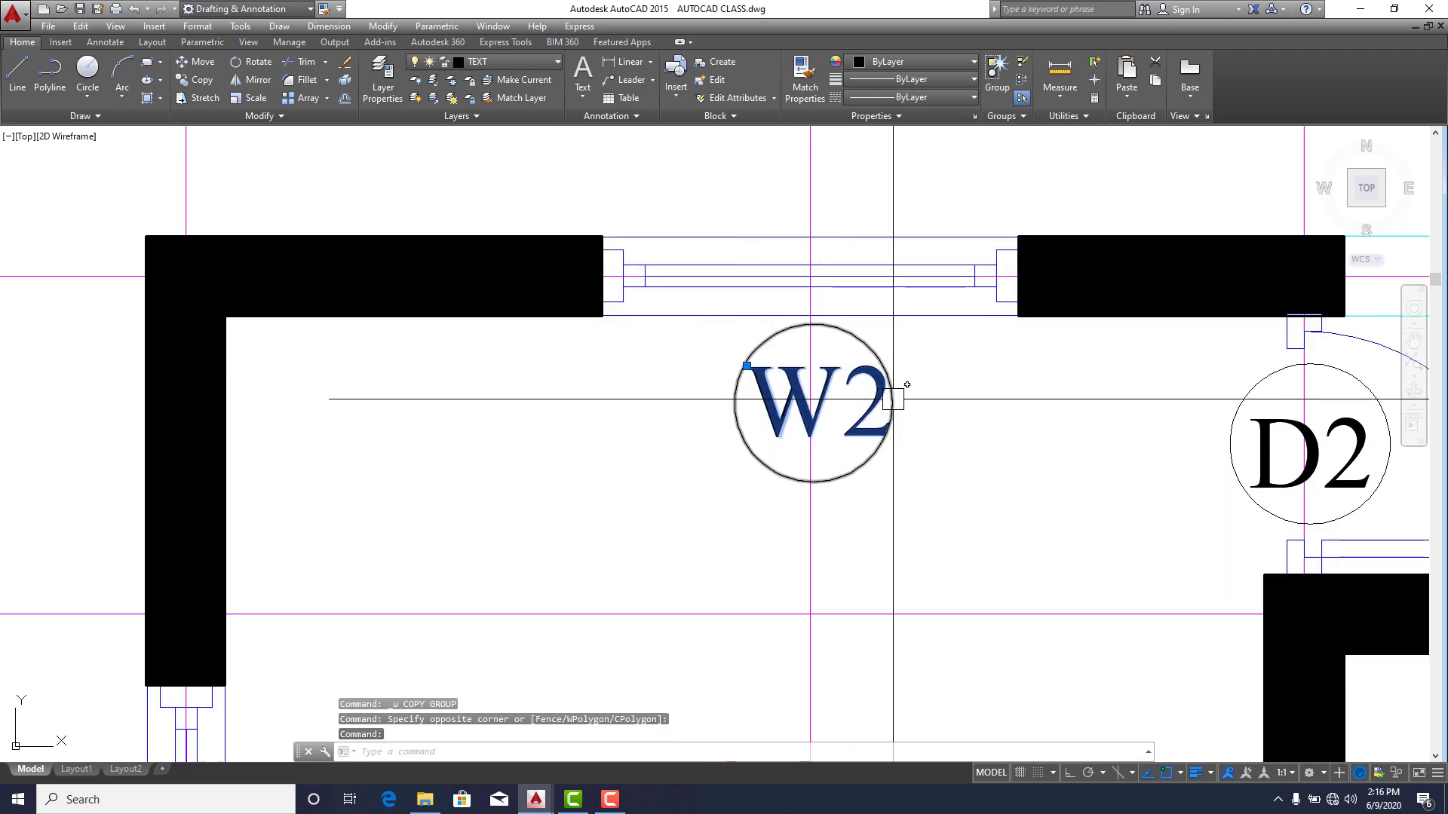
click(892, 386)
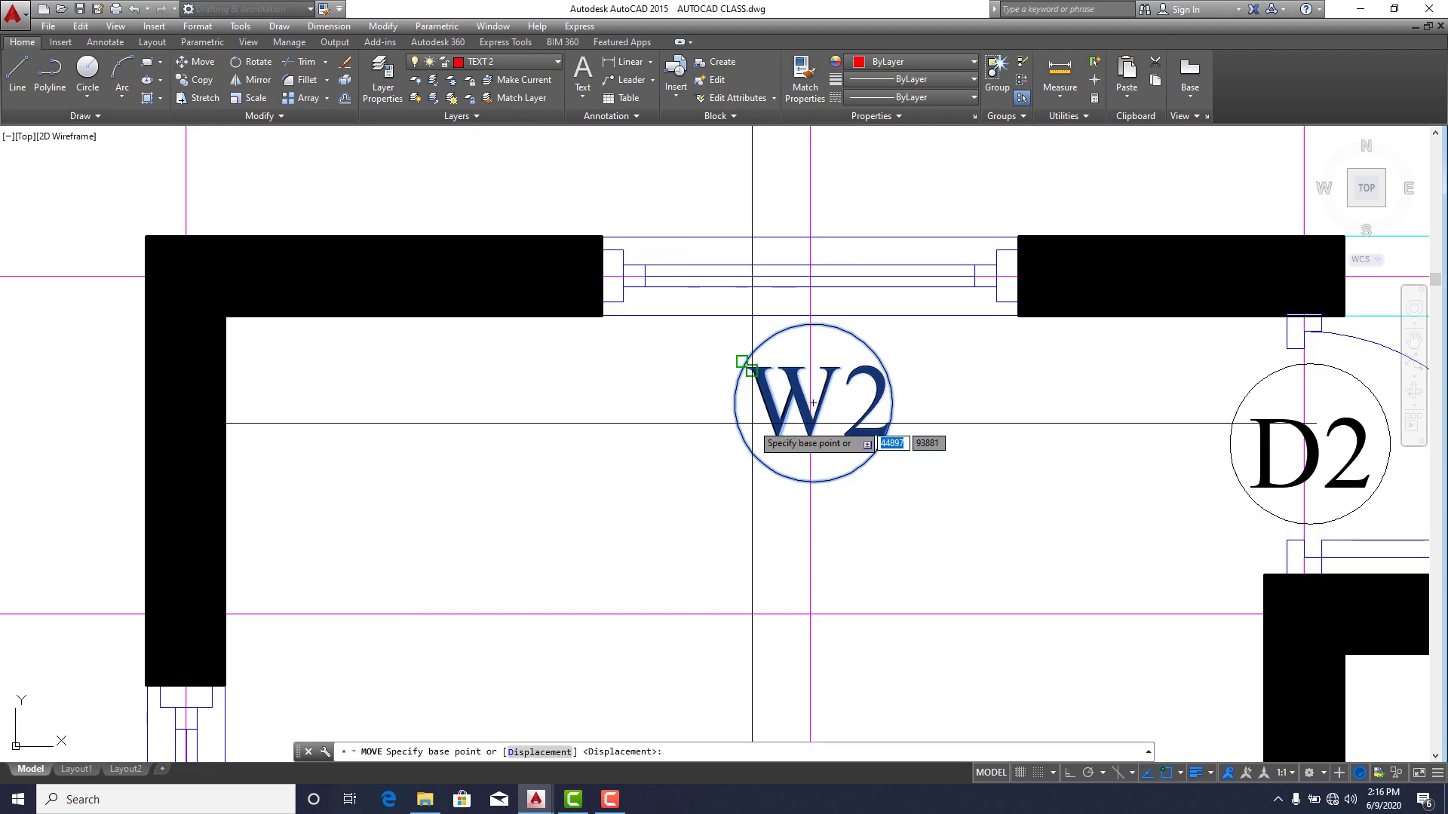
click(742, 367)
scroll(754, 365, down, 5)
scroll(673, 476, up, 3)
click(673, 476)
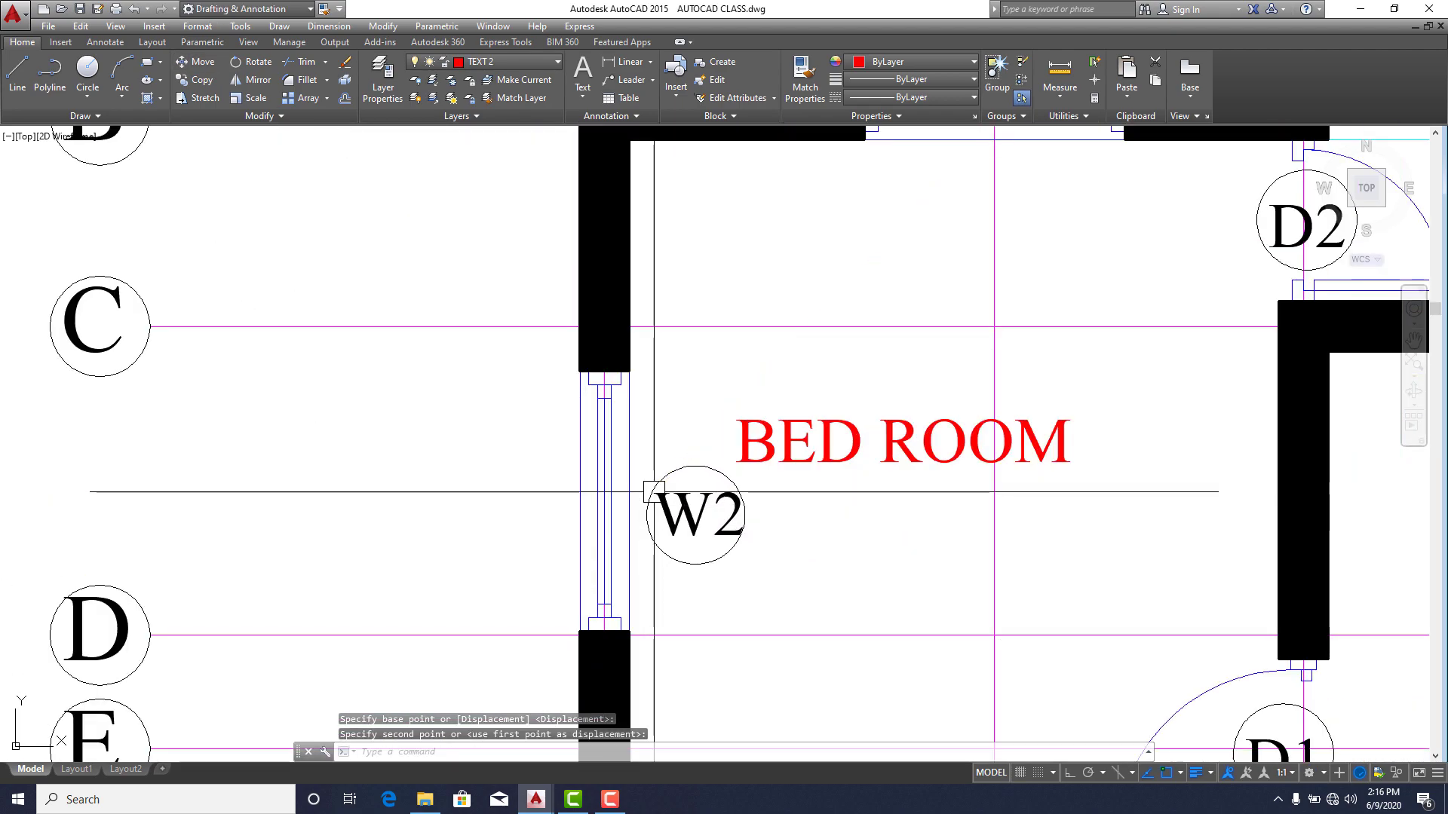
Change the upper-left room's label to KITCHEN and move it slightly to the right, clear of the W2 mark.
scroll(847, 508, down, 3)
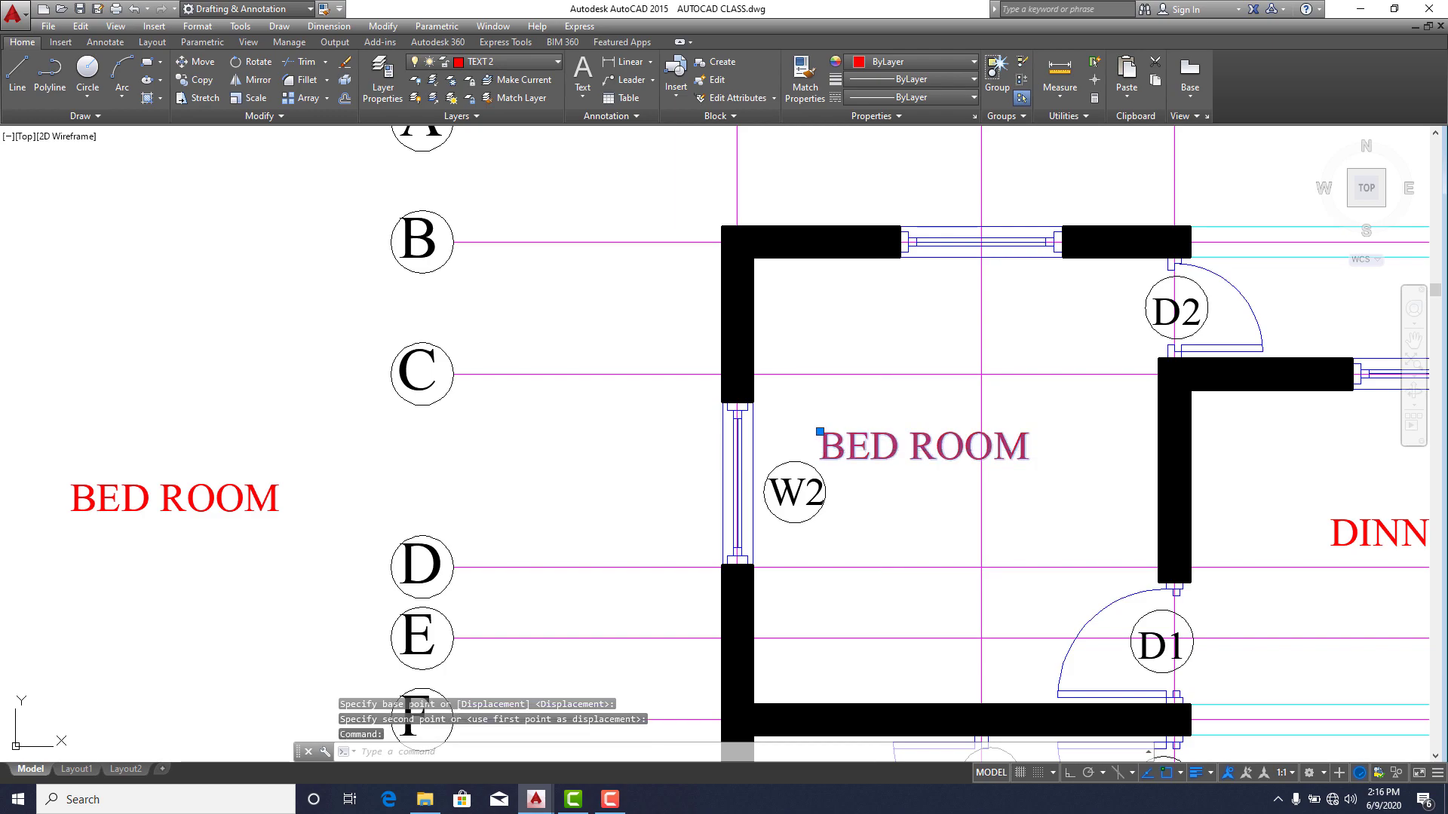
double_click(870, 451)
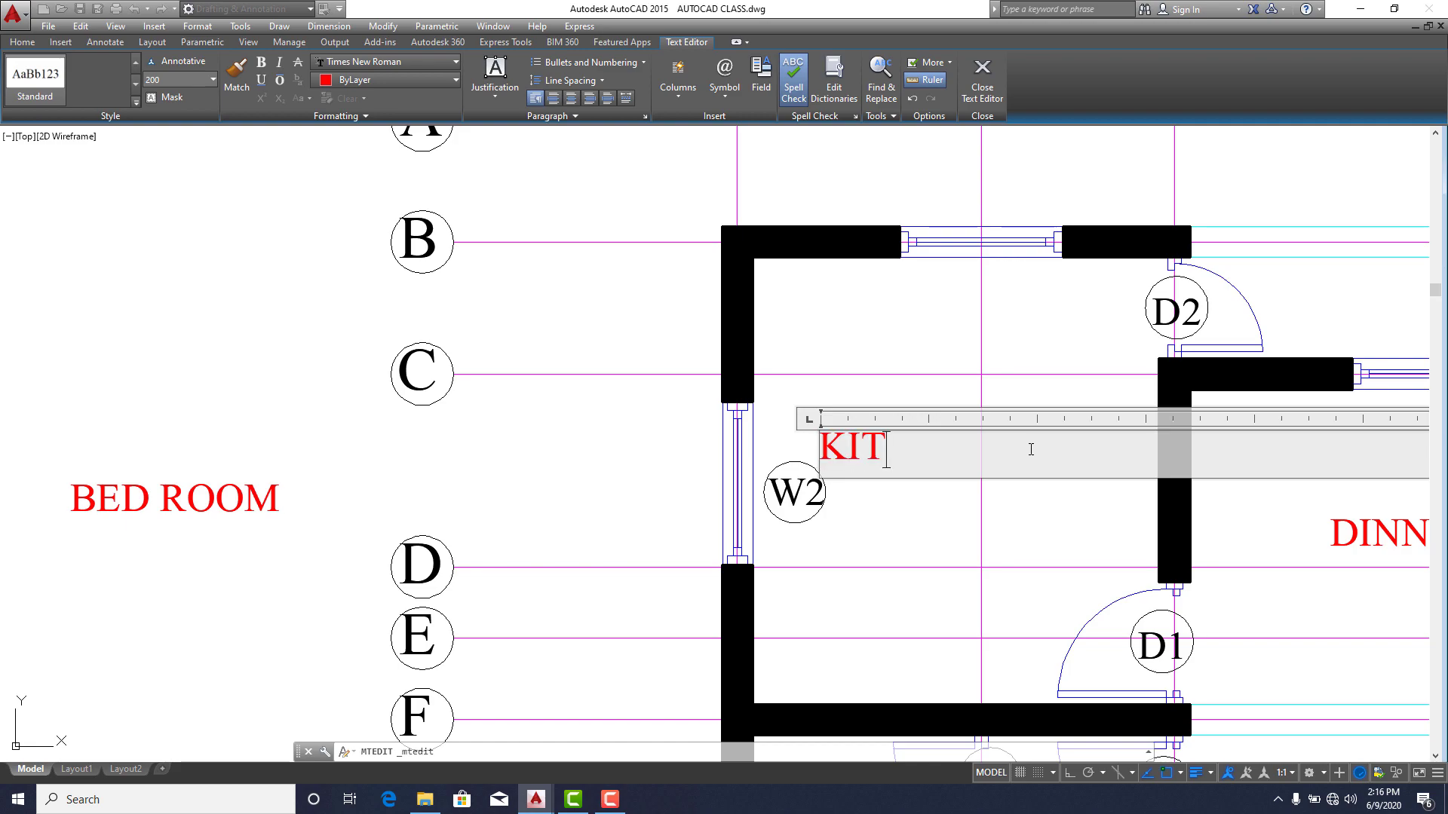
click(921, 545)
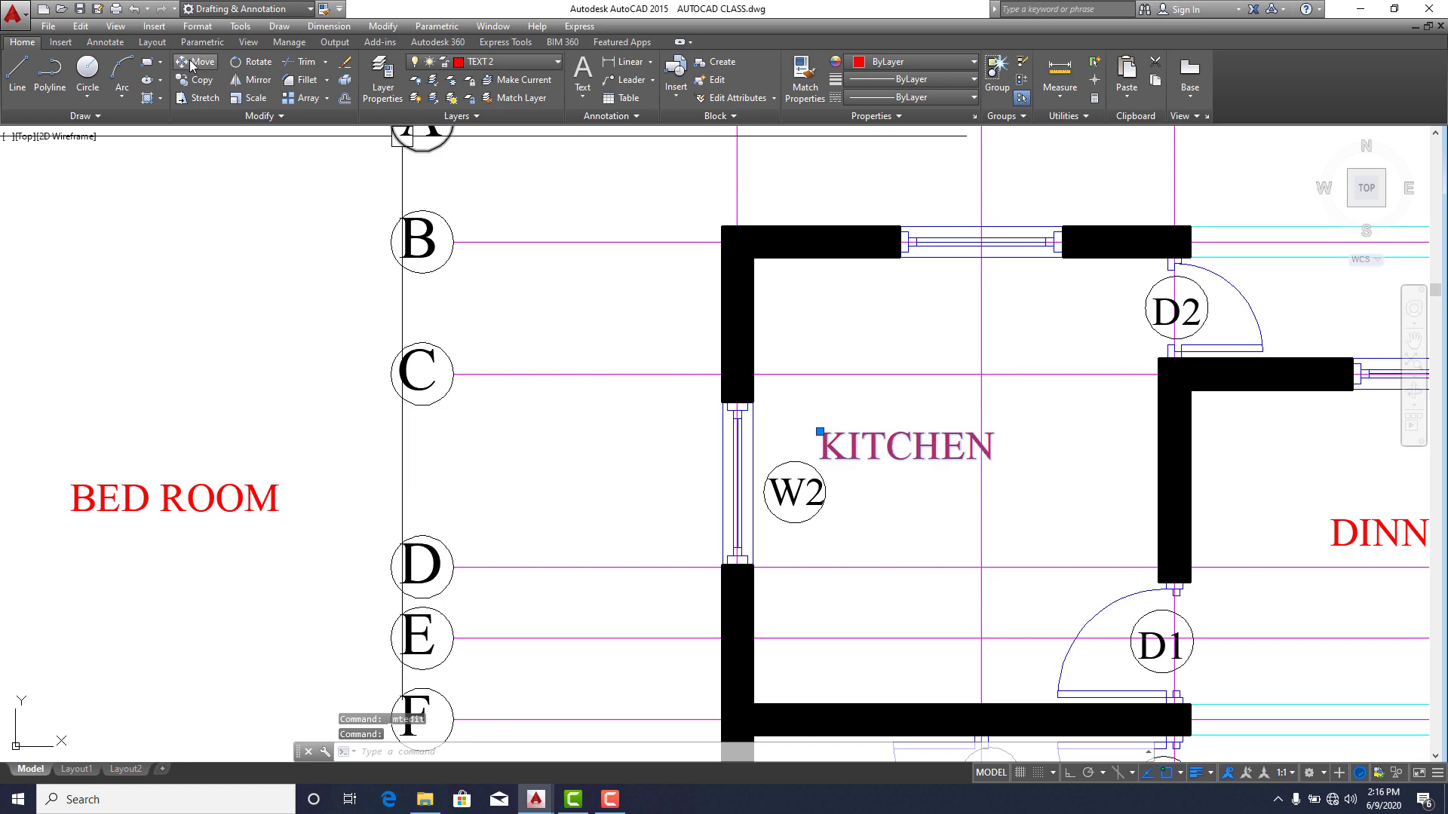
click(193, 67)
click(600, 498)
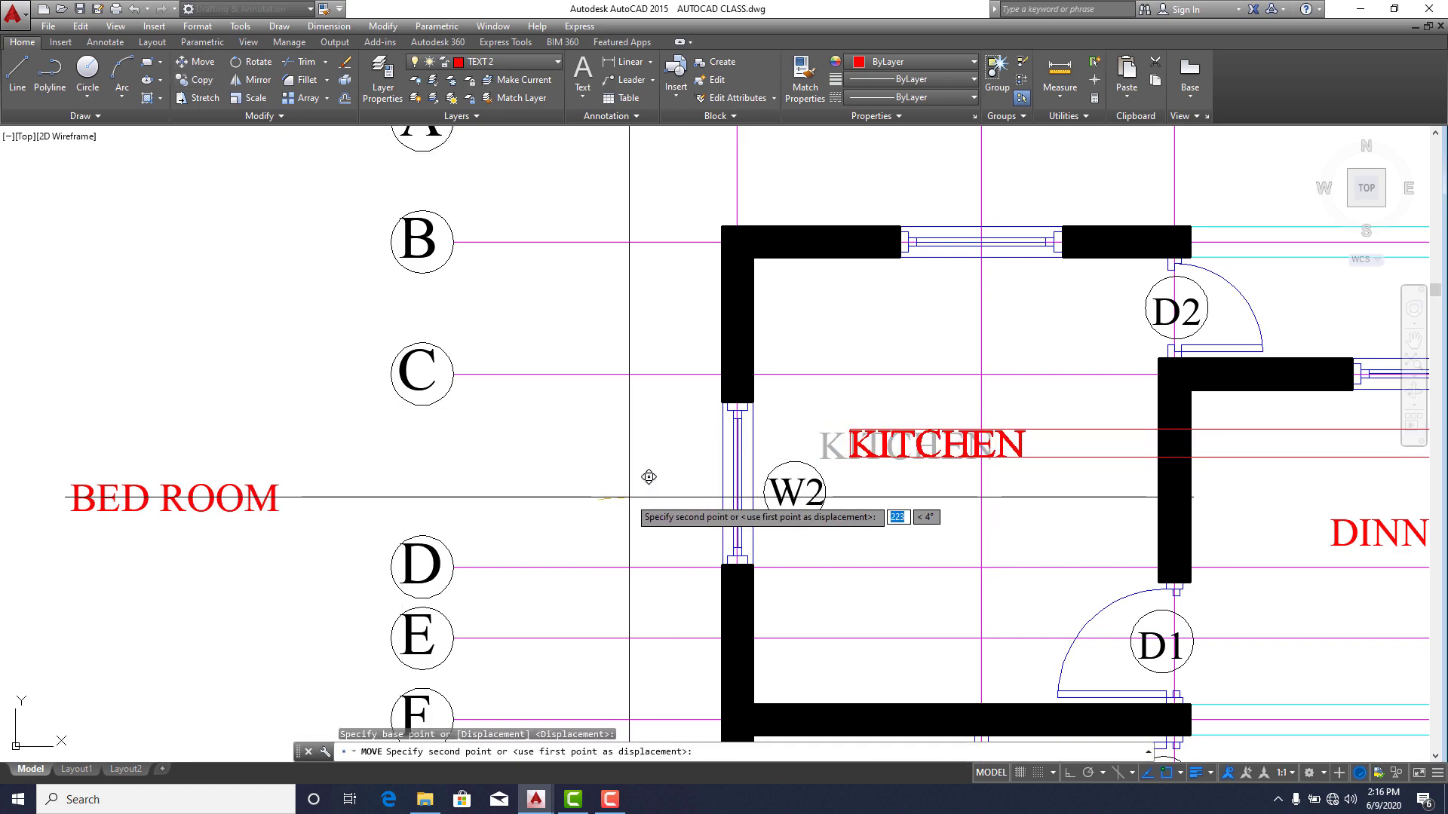
click(664, 494)
scroll(675, 528, down, 2)
Copy the W2 mark with its circle from the kitchen's left window to the inside of its top window.
scroll(784, 505, up, 5)
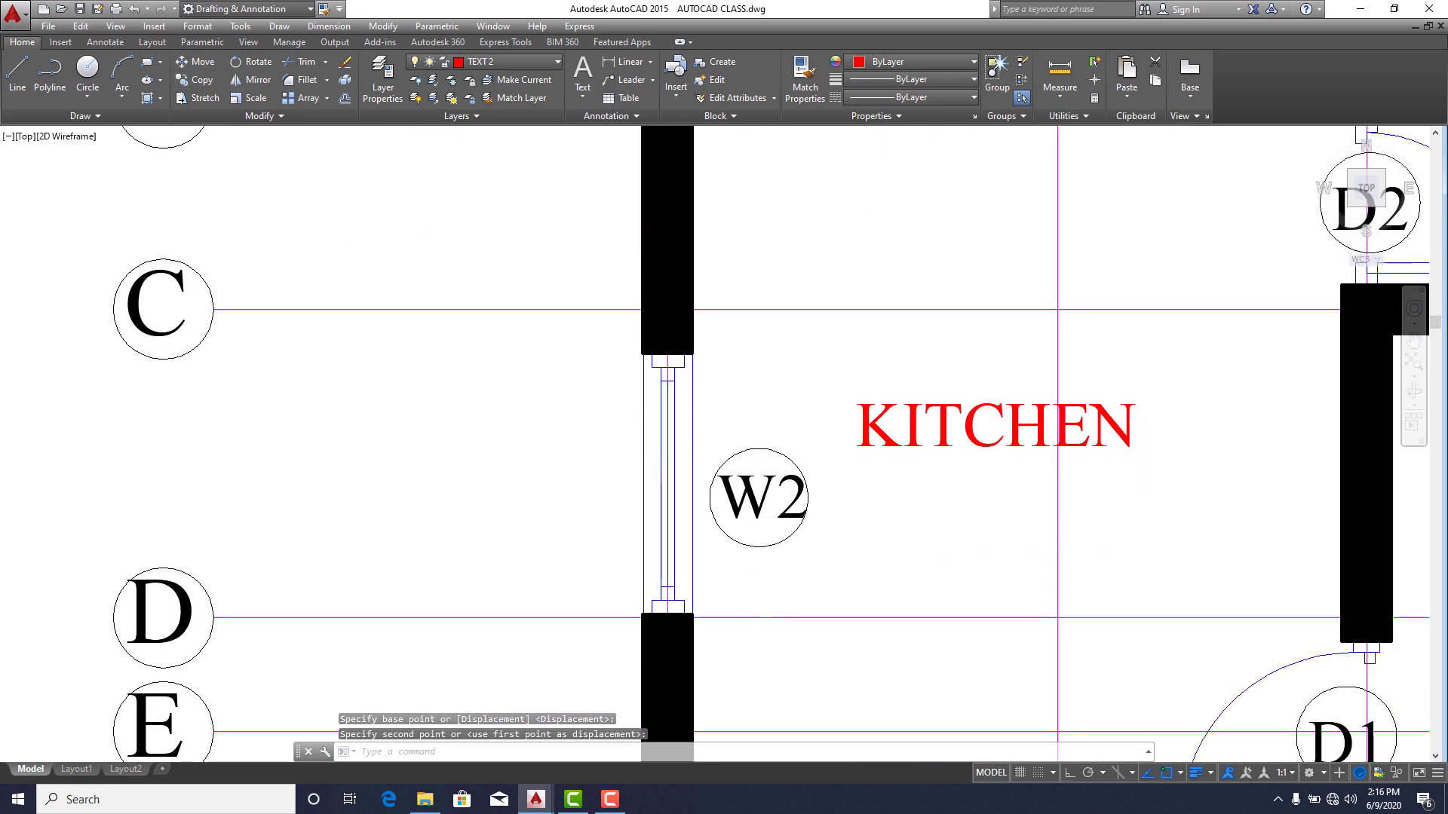
scroll(739, 470, up, 2)
click(694, 386)
click(875, 599)
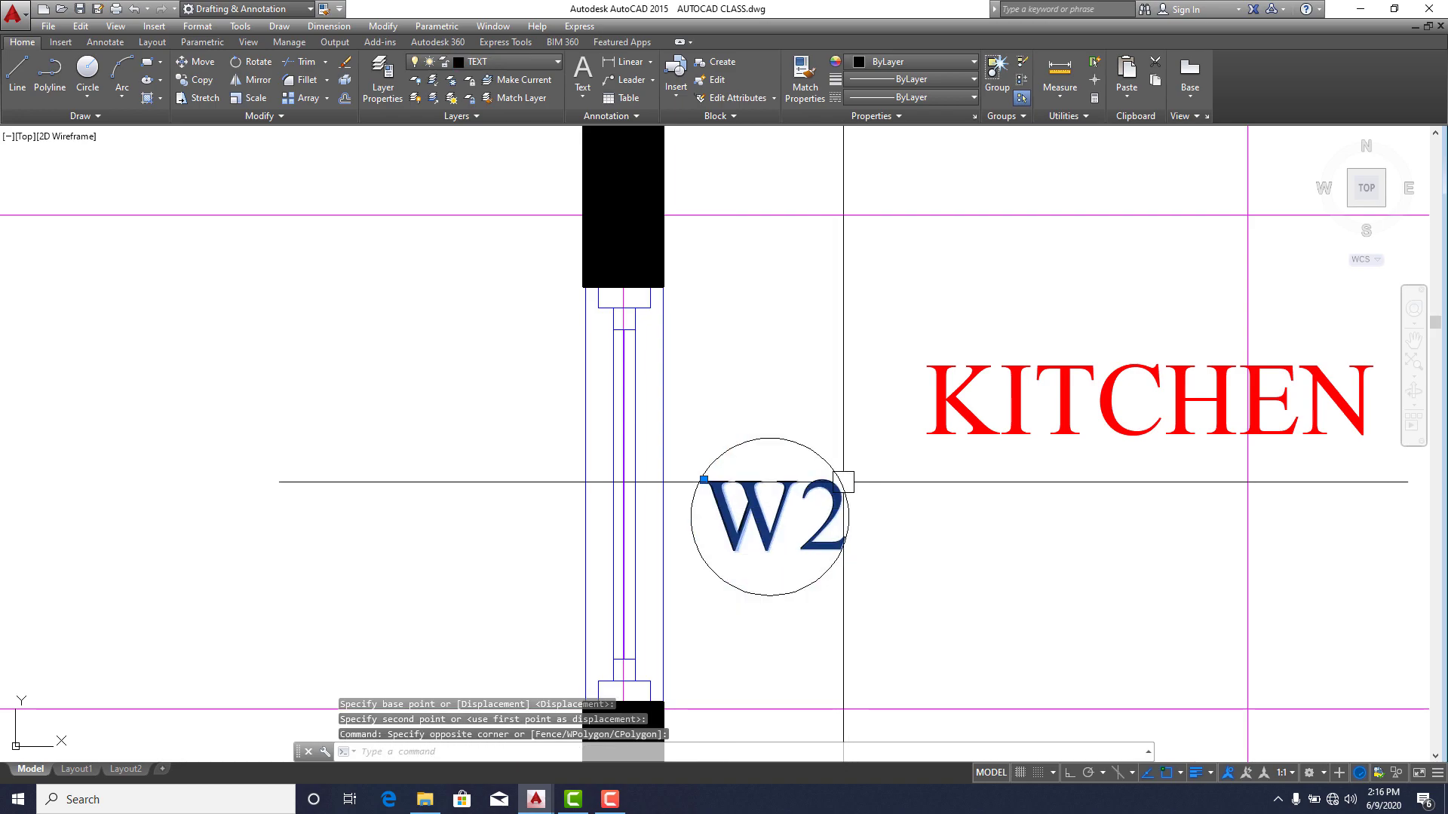
click(810, 448)
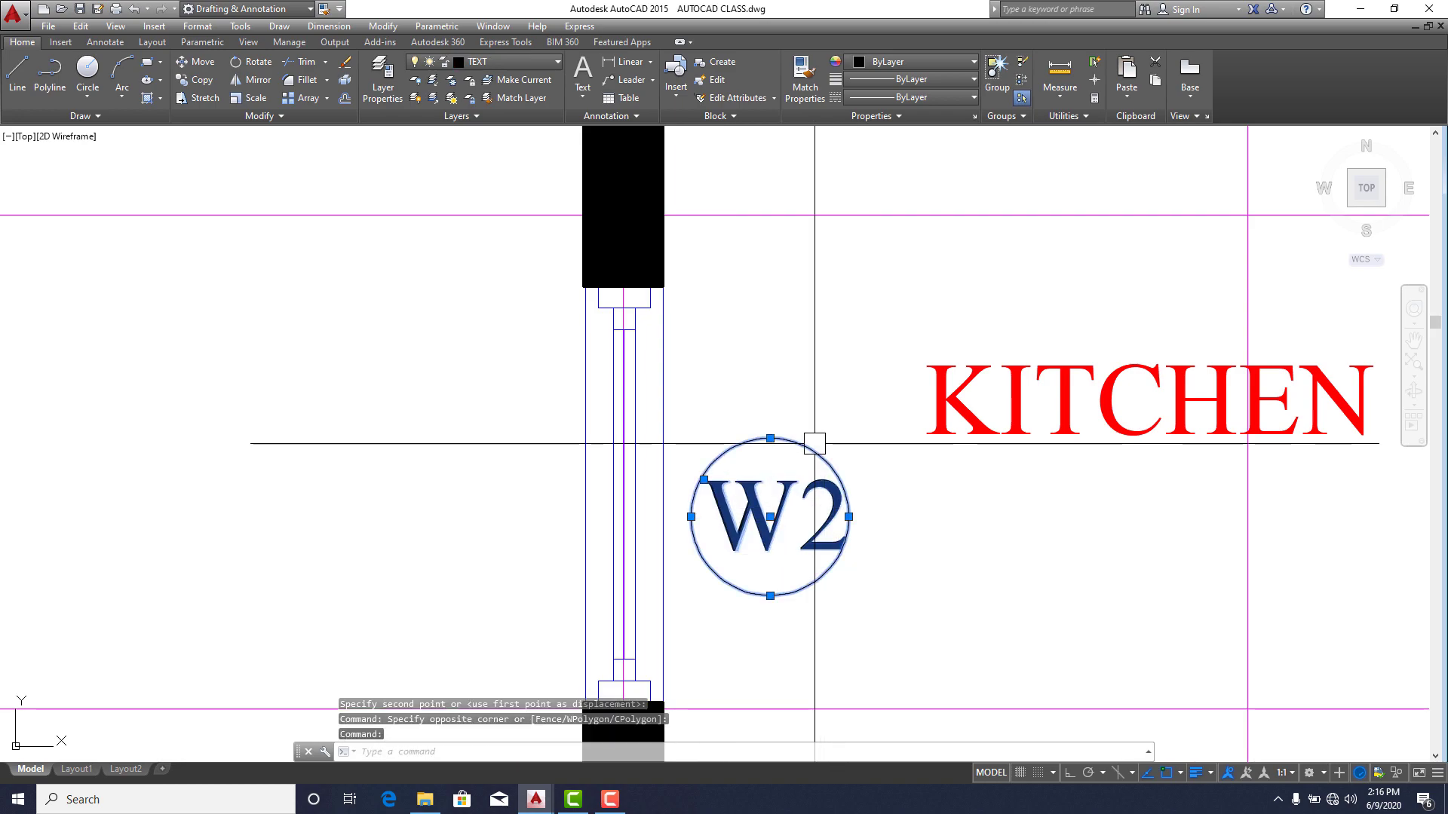
click(202, 81)
click(770, 517)
scroll(800, 550, down, 3)
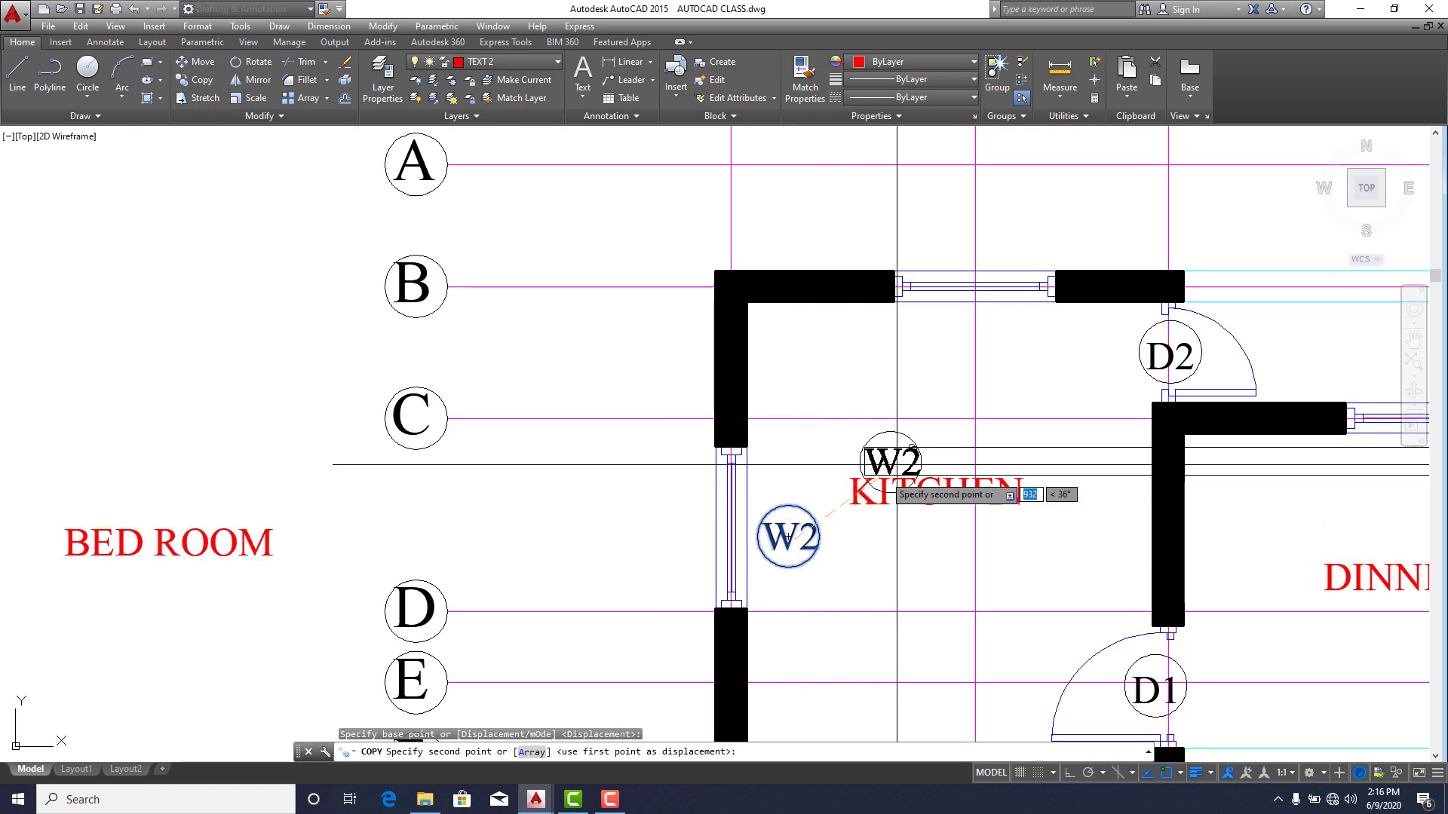
click(967, 341)
Place further W2 mark copies inside the left and bottom windows of the lower-left bedroom.
scroll(968, 341, down, 3)
scroll(890, 579, up, 3)
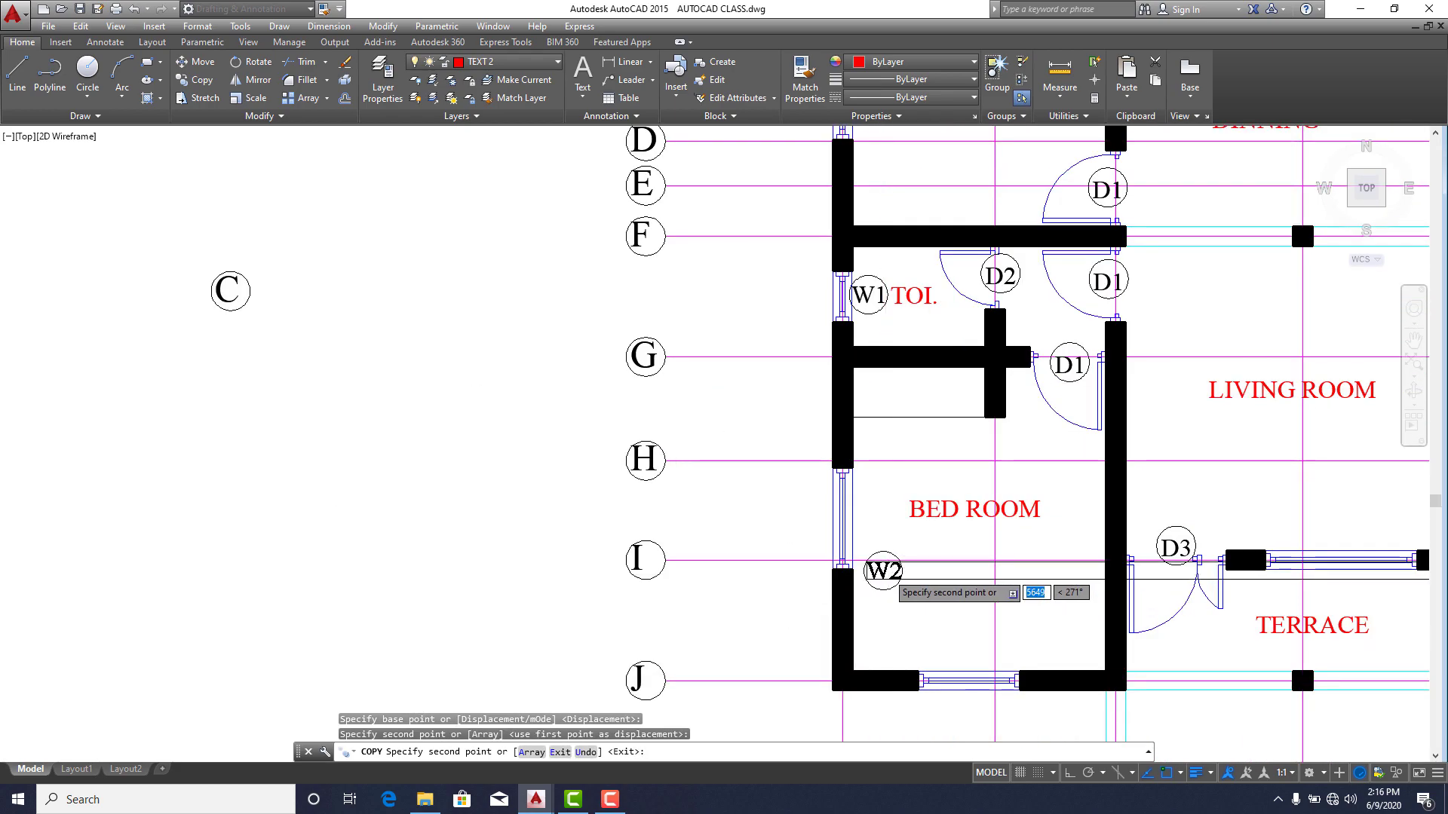
scroll(889, 571, up, 5)
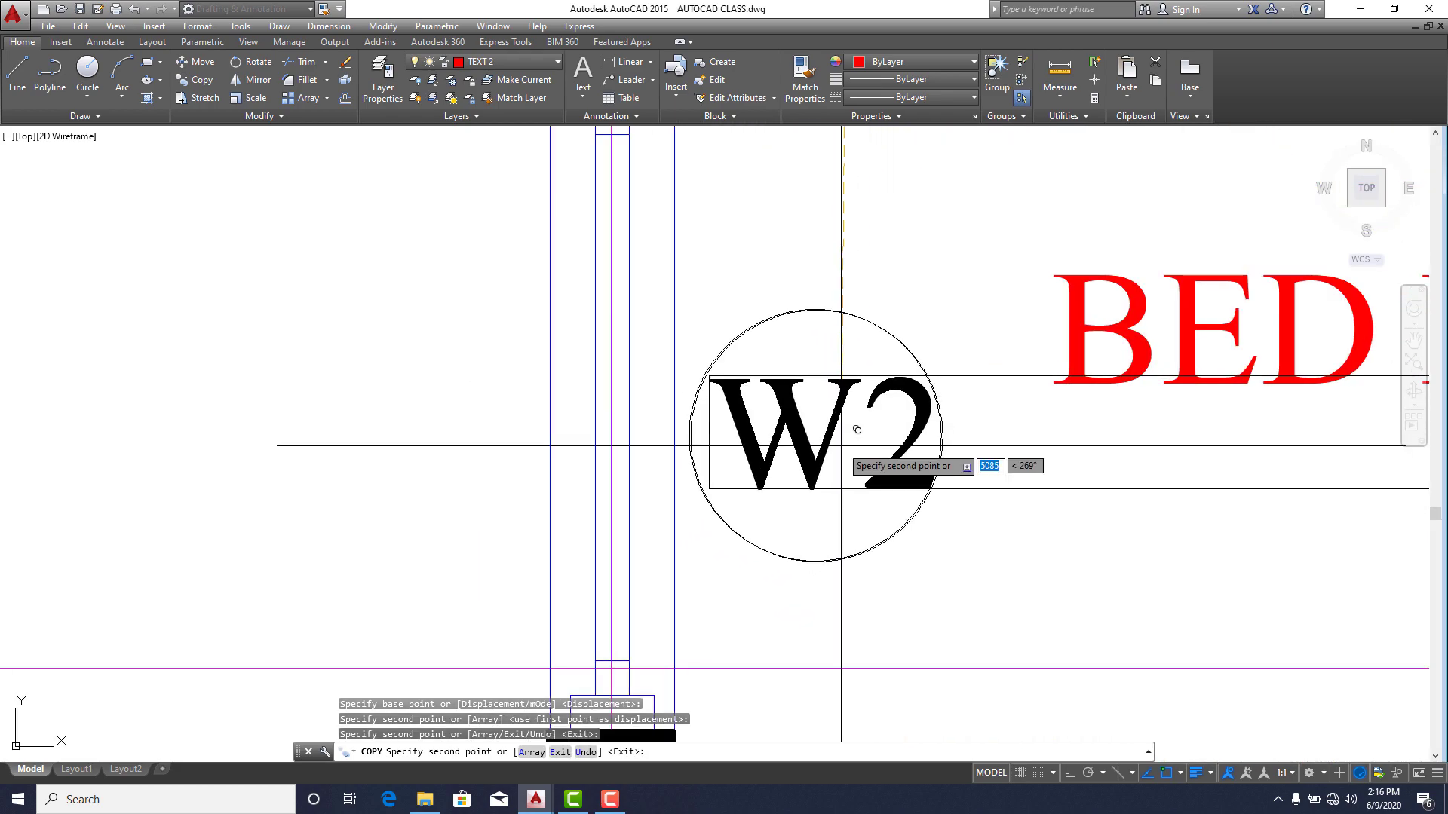
scroll(857, 429, down, 5)
click(973, 562)
scroll(973, 561, down, 4)
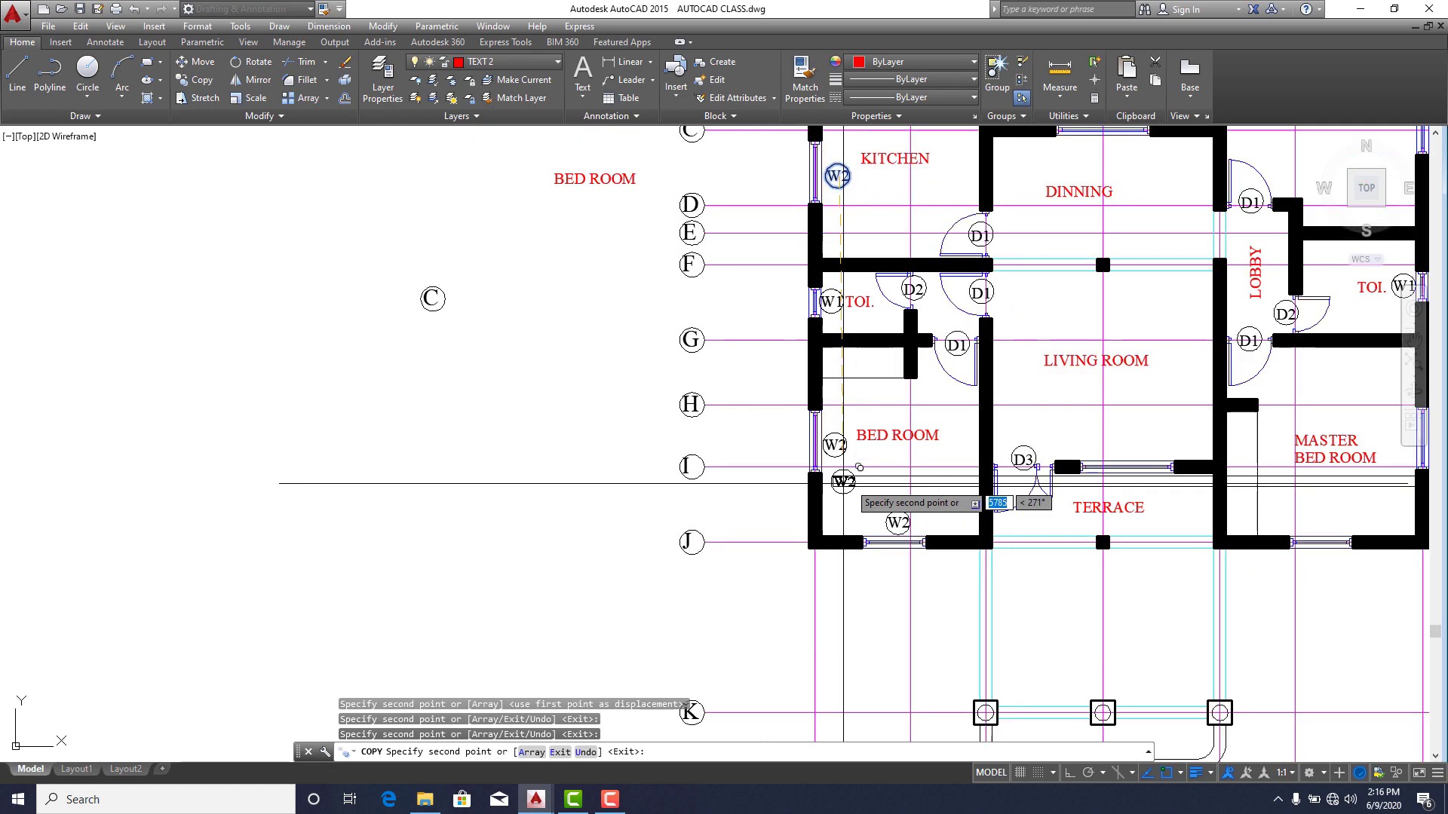
Place W2 mark copies inside the bottom and right windows of the master bedroom.
middle_drag(980, 532, 725, 536)
scroll(1038, 508, up, 2)
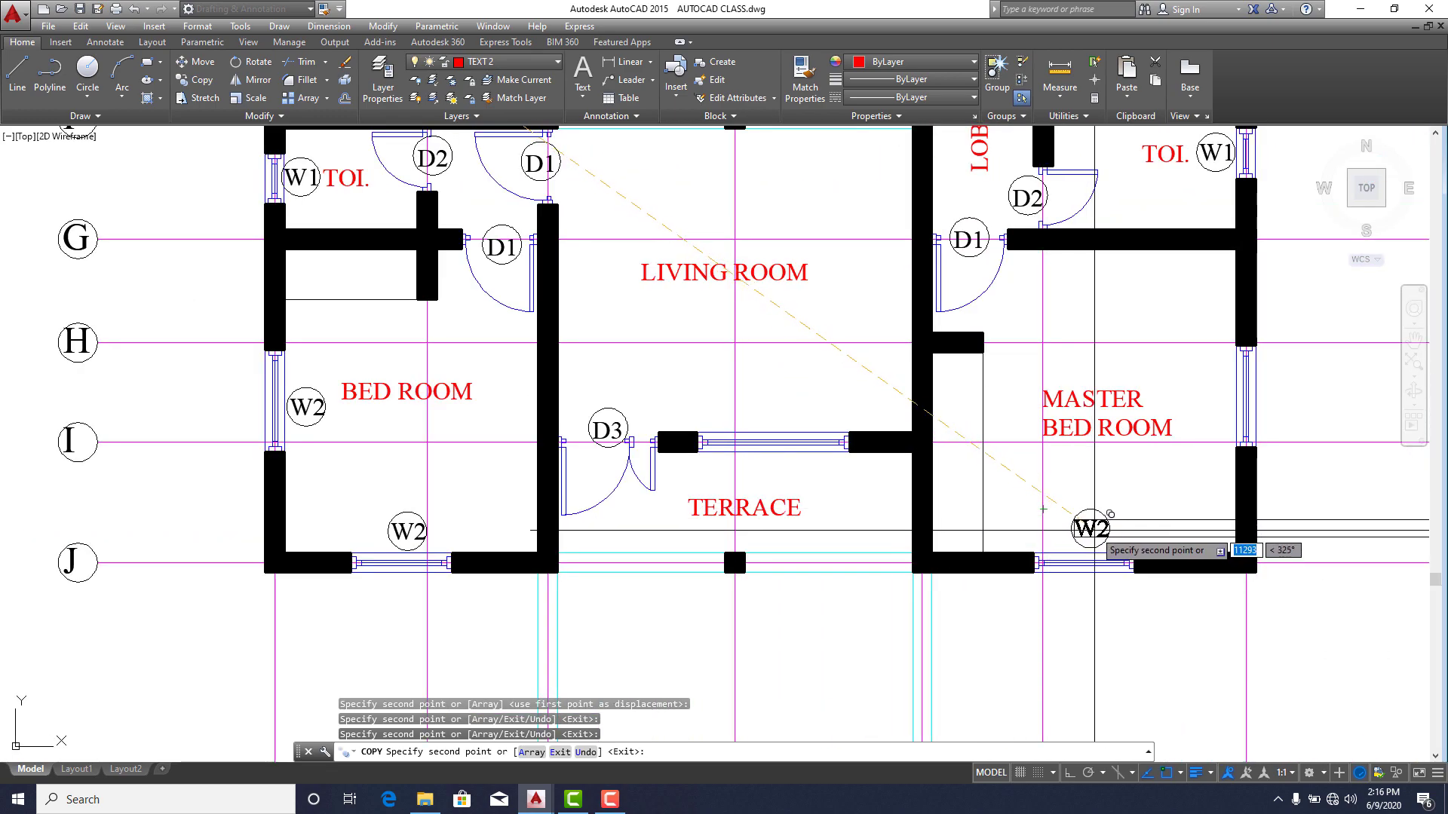
scroll(1240, 407, up, 4)
click(1243, 406)
scroll(1237, 411, down, 6)
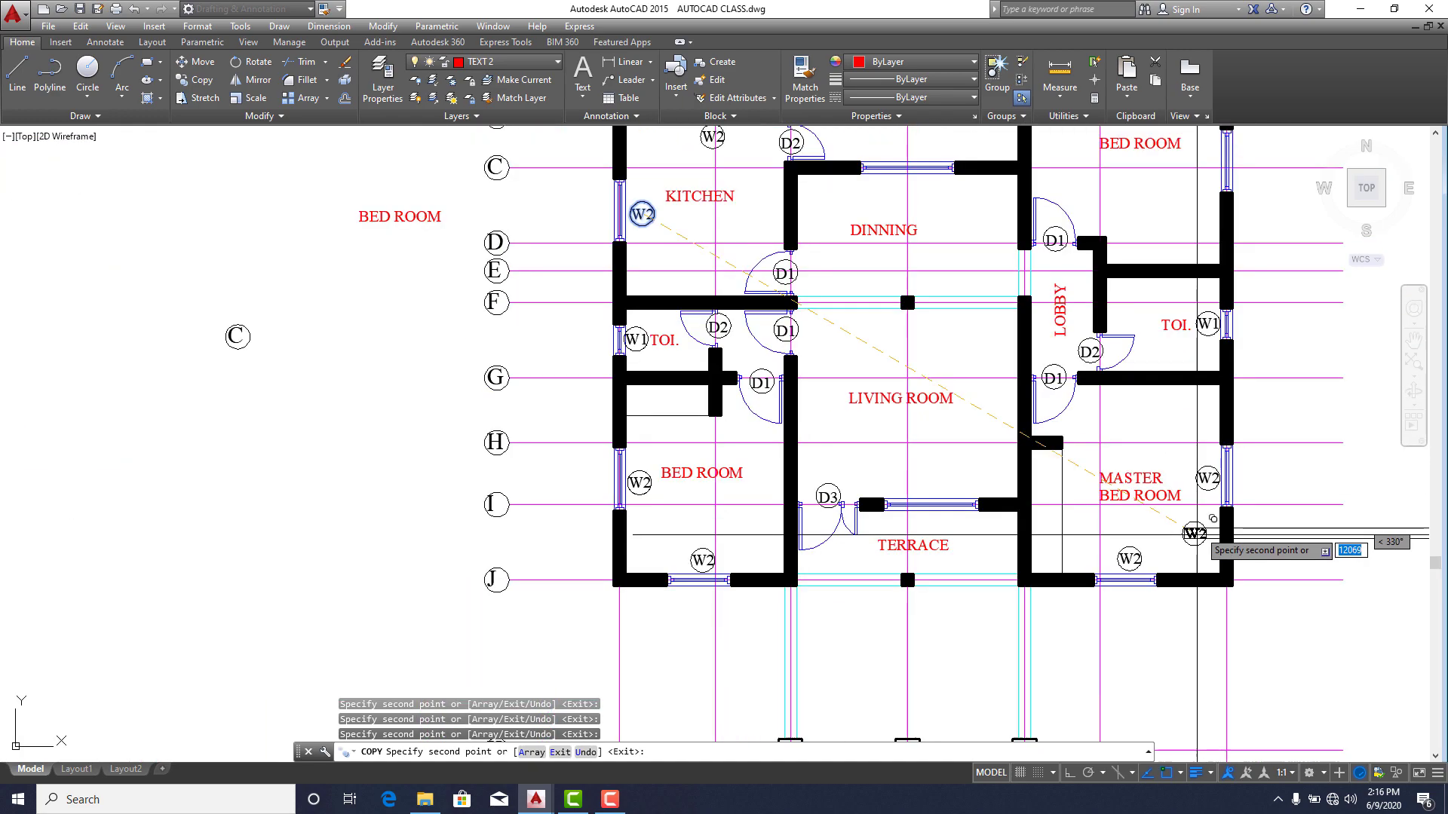
Place W2 mark copies inside the right and top windows of the upper-right bedroom.
middle_drag(1199, 324, 1187, 516)
scroll(1216, 360, up, 4)
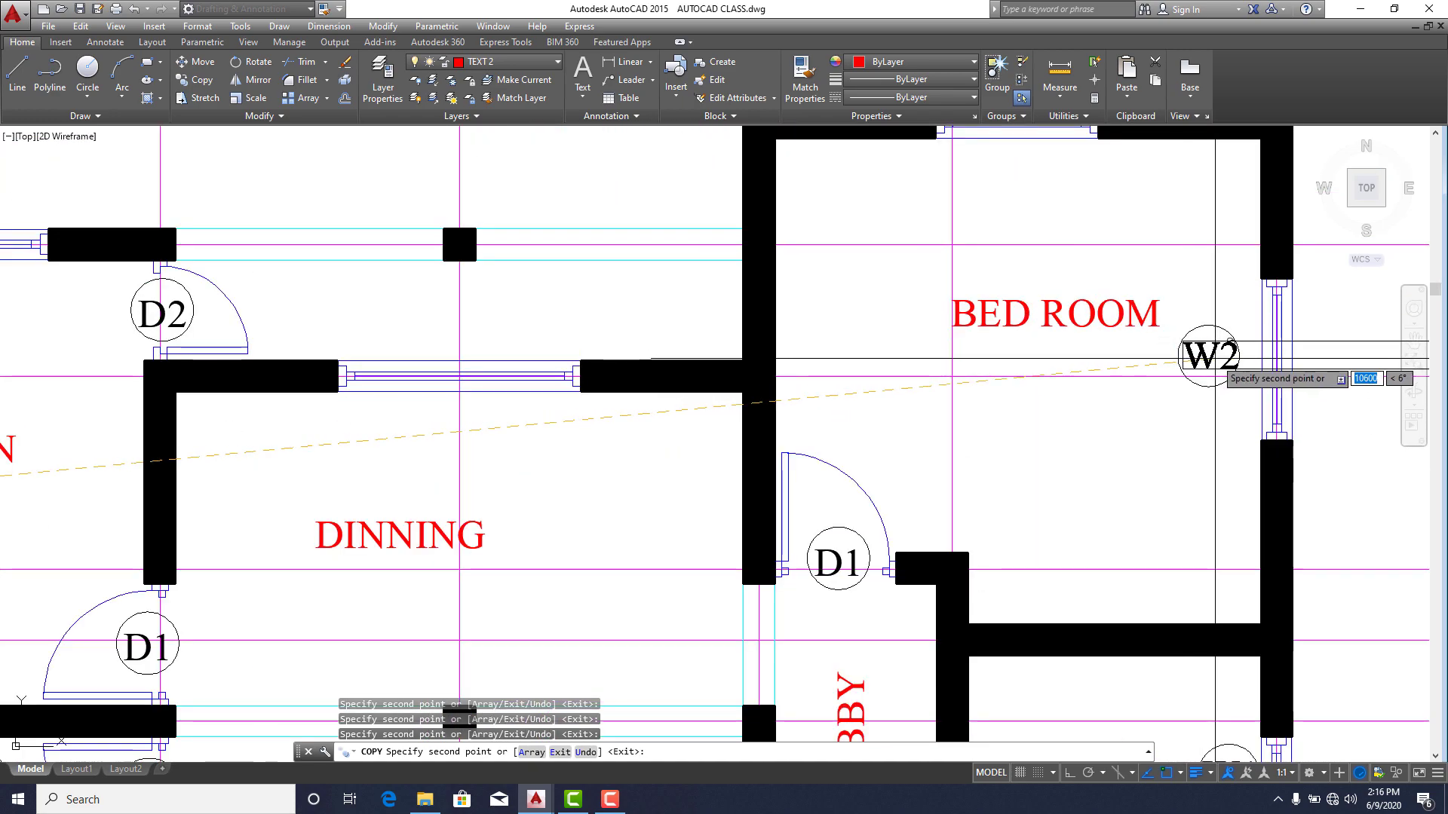
click(1244, 349)
scroll(1210, 468, down, 2)
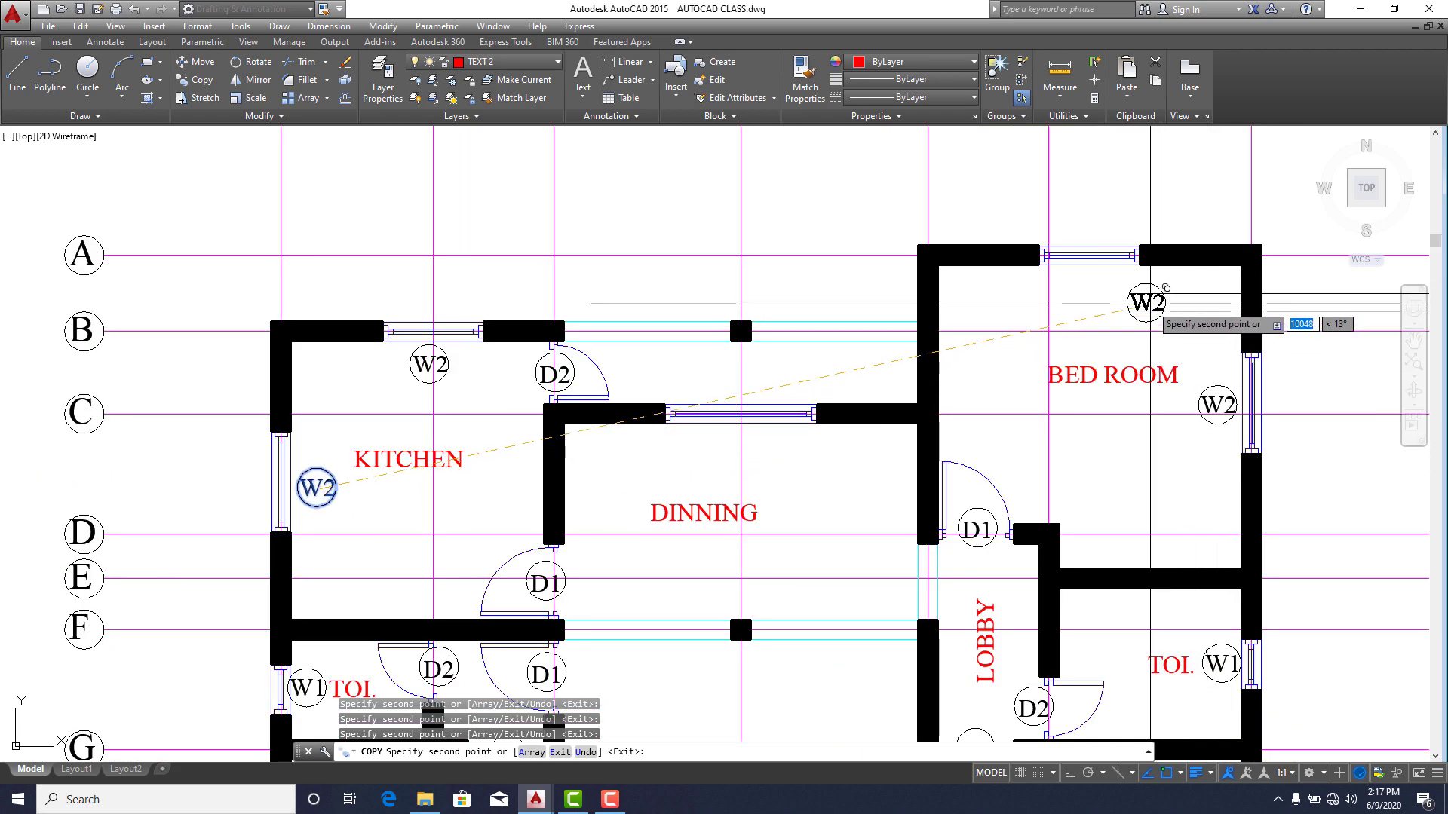
scroll(1143, 301, up, 2)
click(1120, 271)
Place a W2 mark copy above the window between living room and terrace and change its text to W3.
scroll(1213, 261, down, 4)
scroll(1191, 423, down, 5)
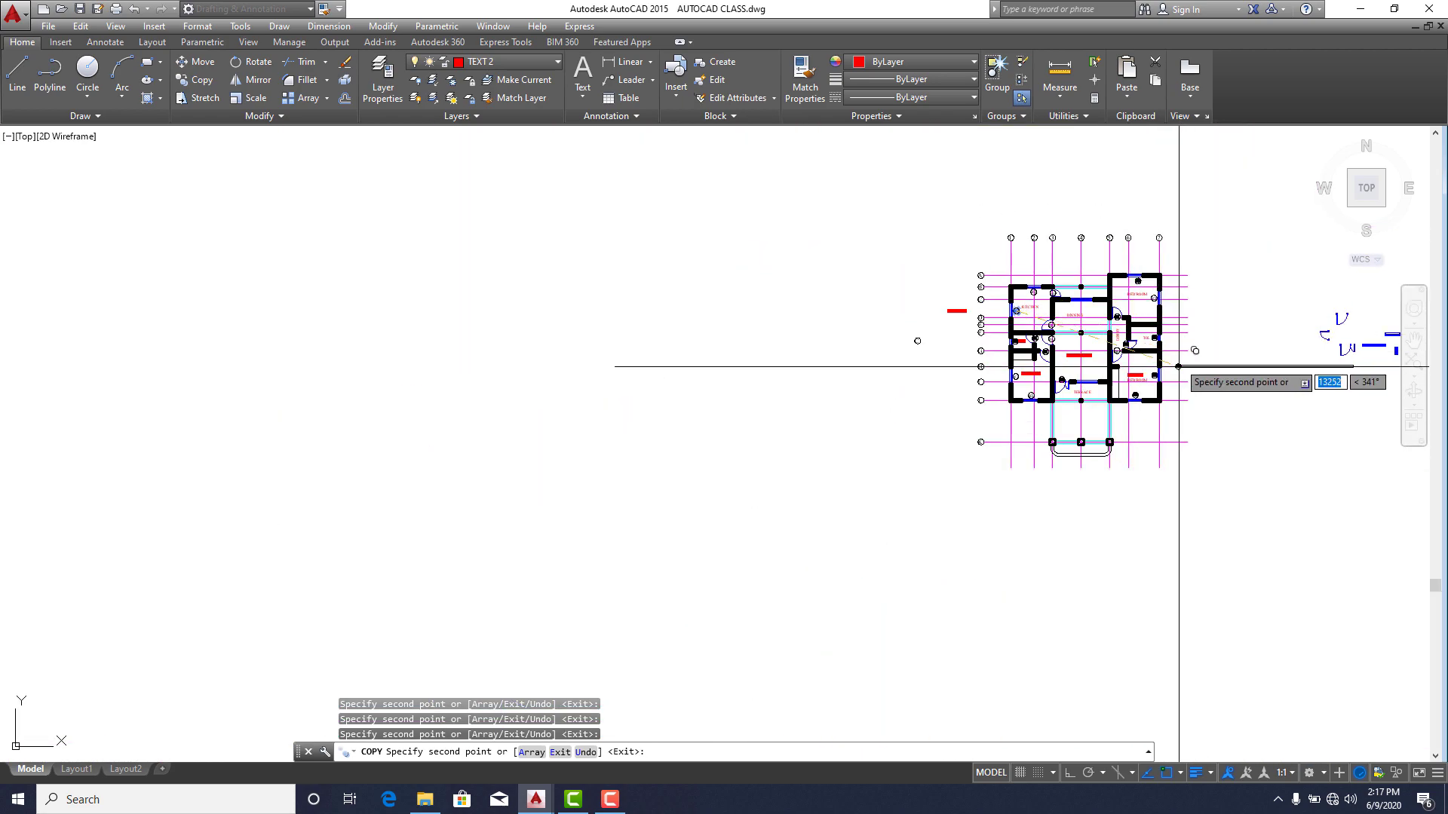
scroll(1192, 351, up, 5)
middle_drag(1192, 350, 1226, 428)
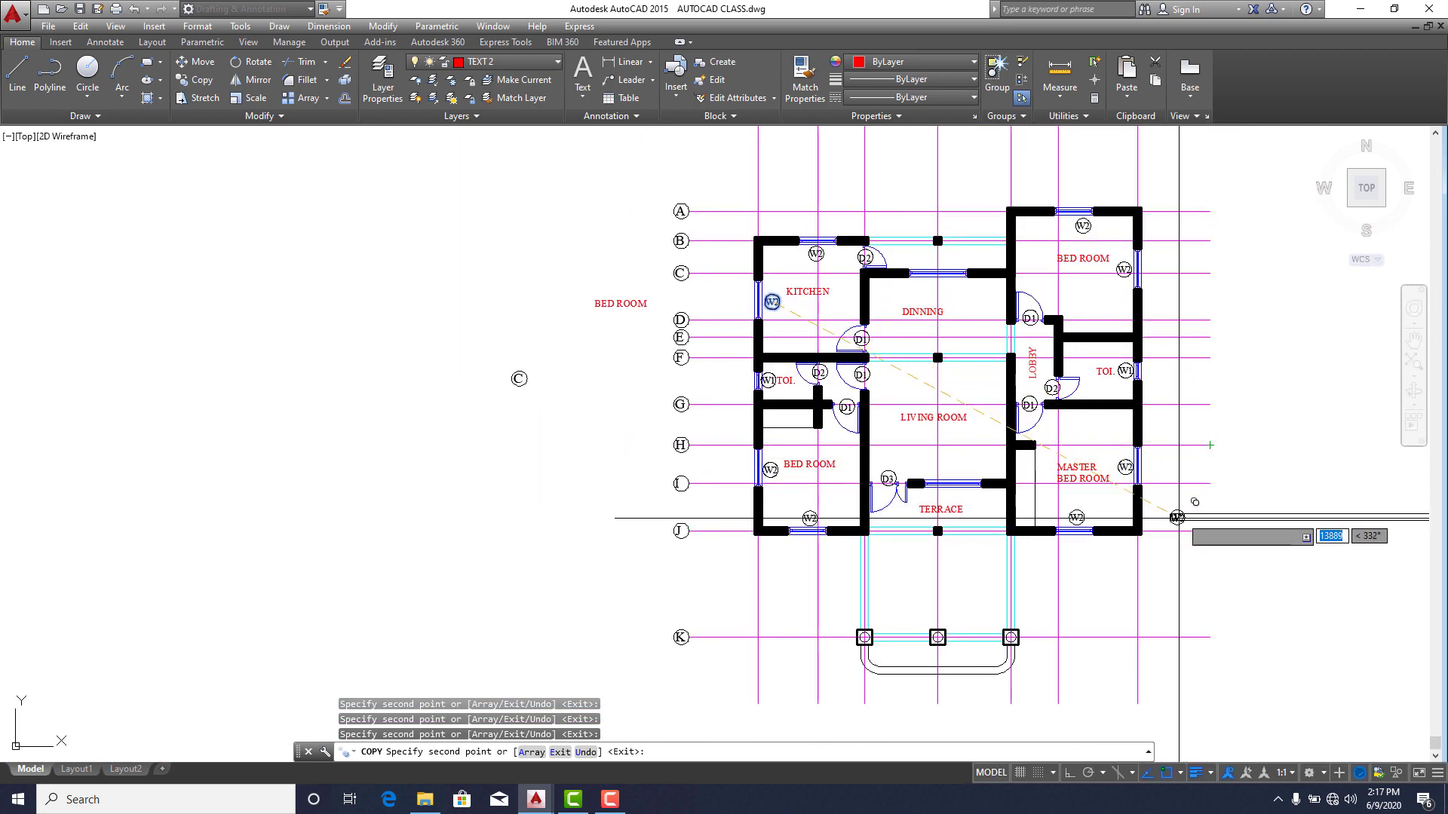
scroll(980, 501, up, 6)
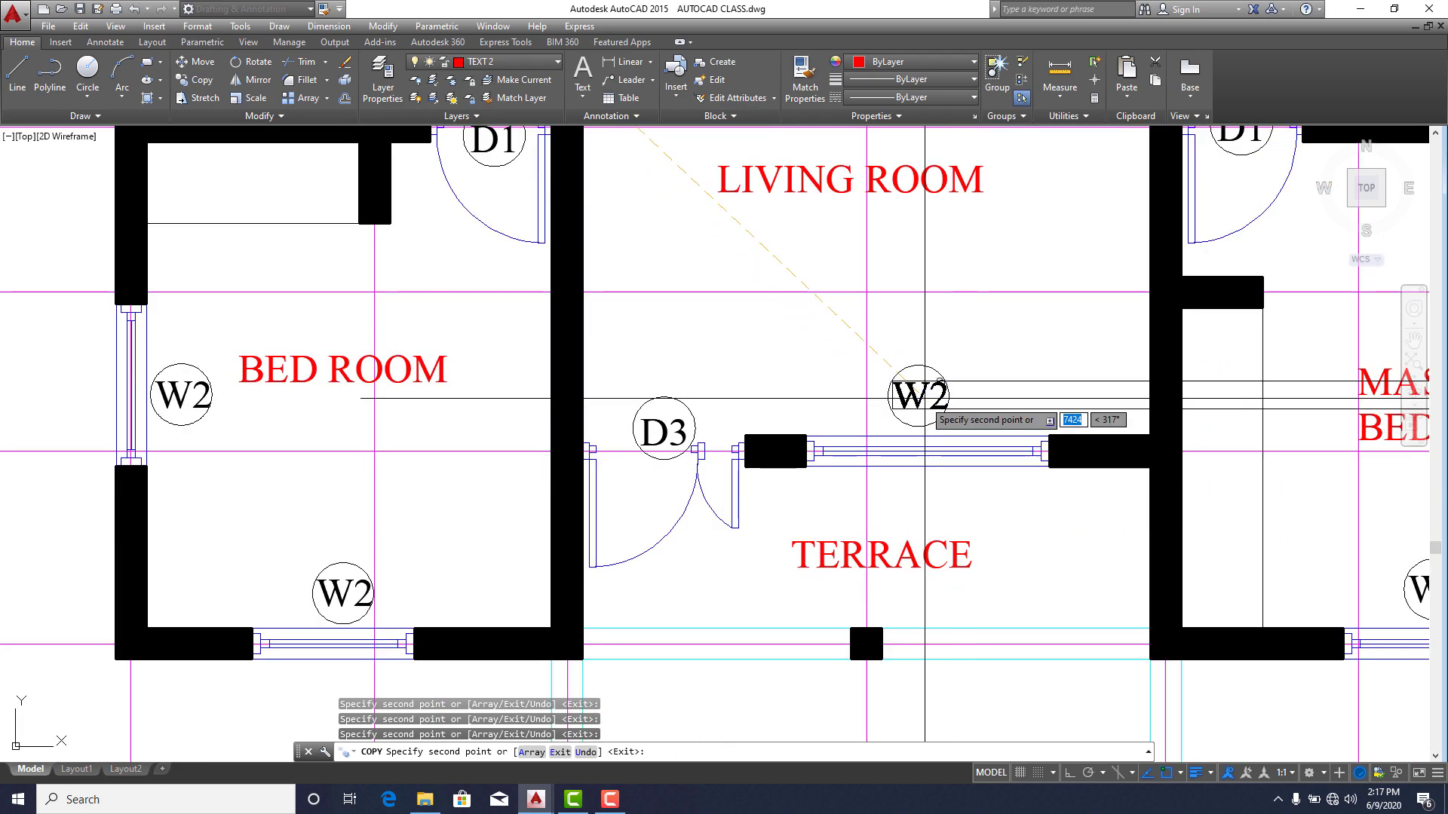
key(Escape)
scroll(958, 408, up, 4)
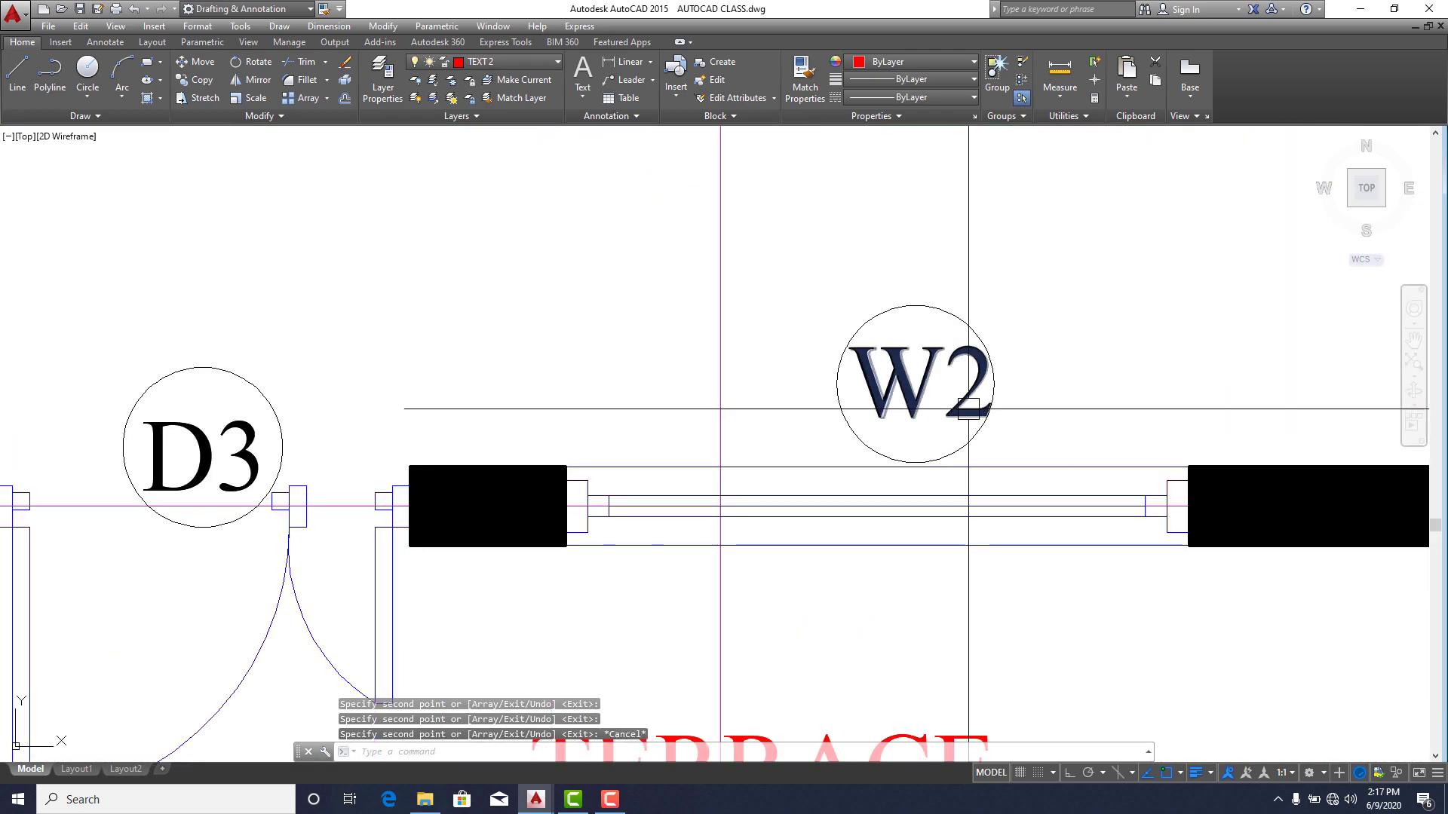
double_click(979, 397)
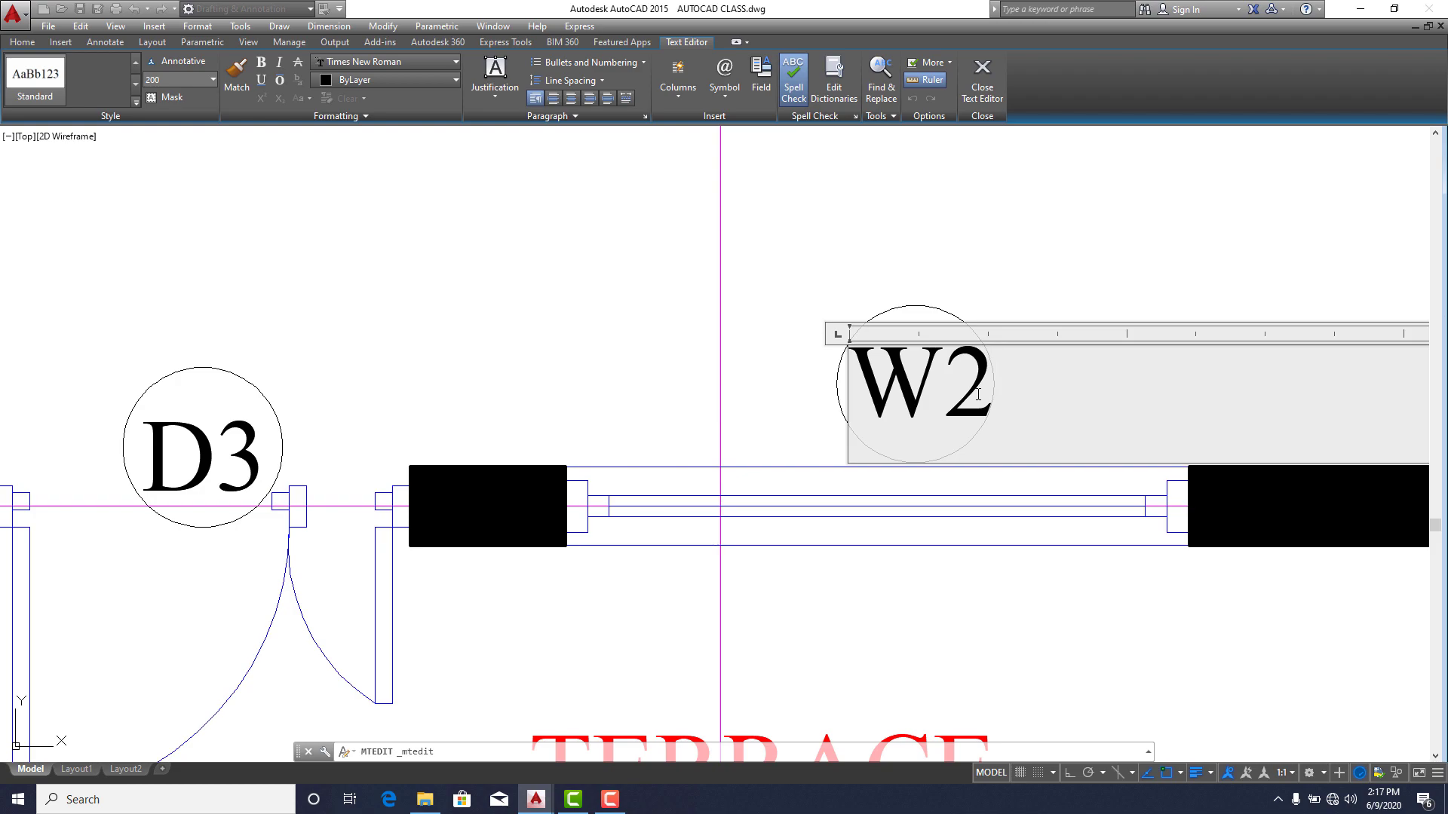
click(981, 286)
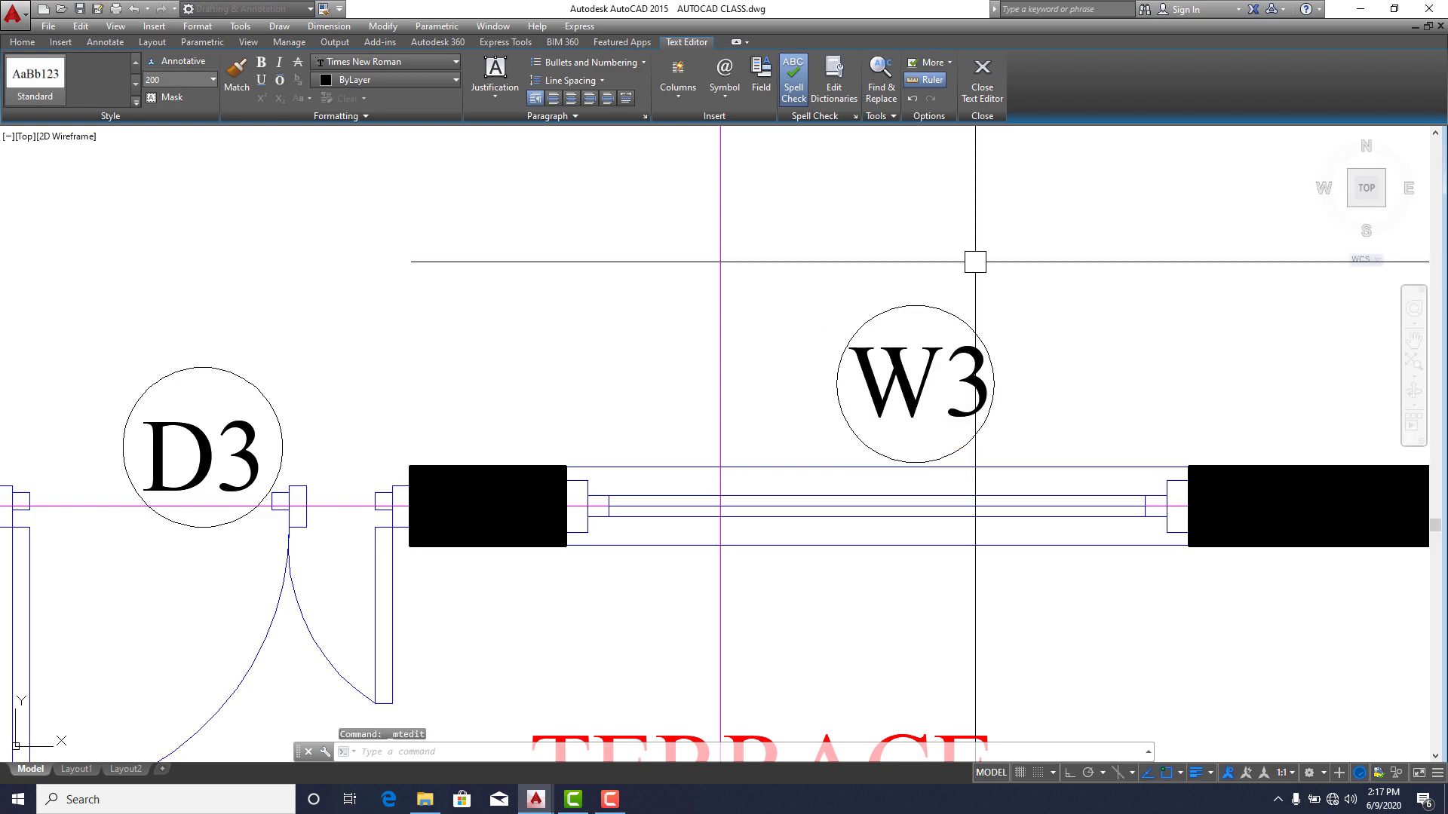
Copy the circled W3 mark from the terrace window to just inside the window above the dining area.
click(1086, 276)
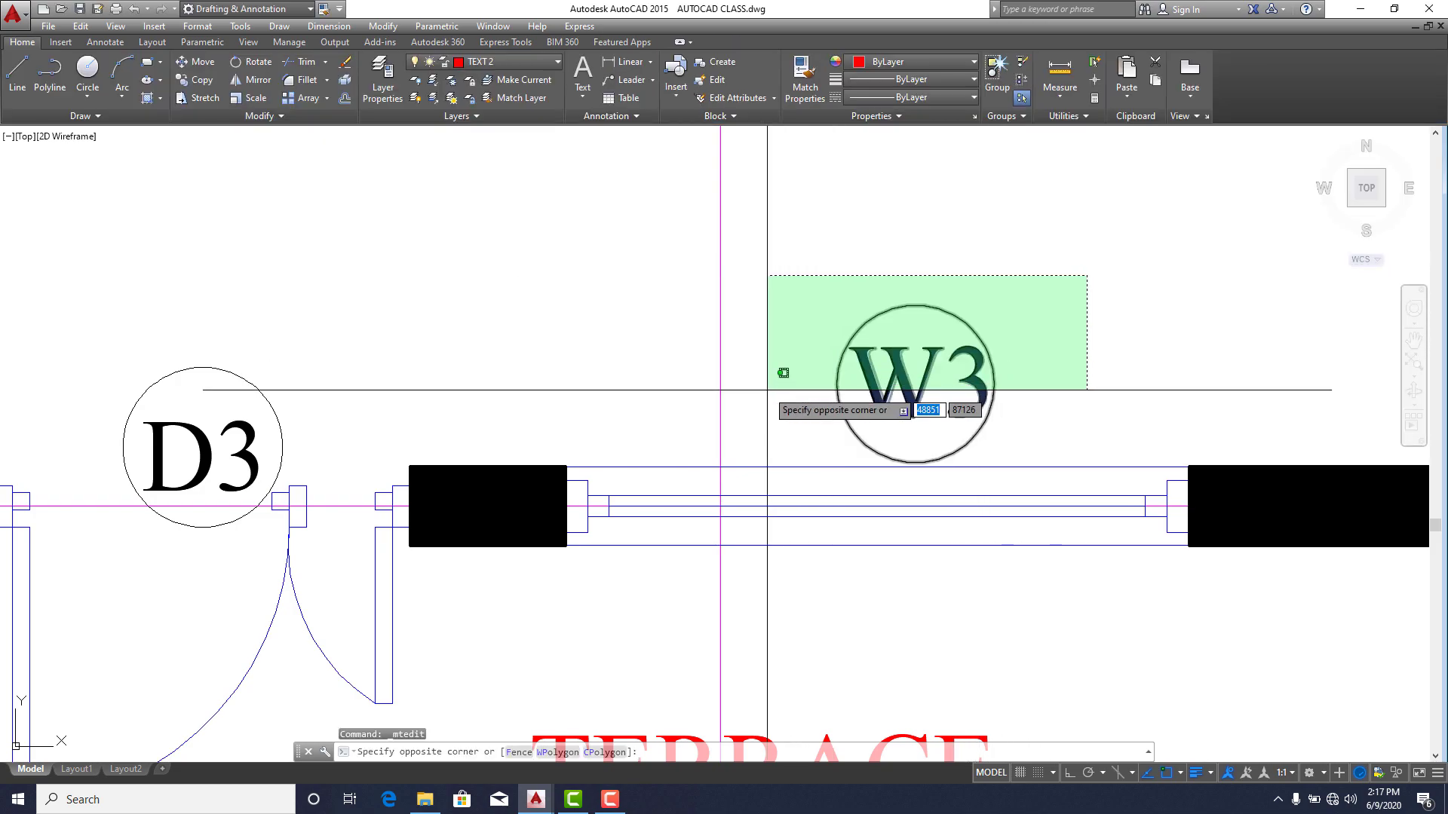
click(800, 388)
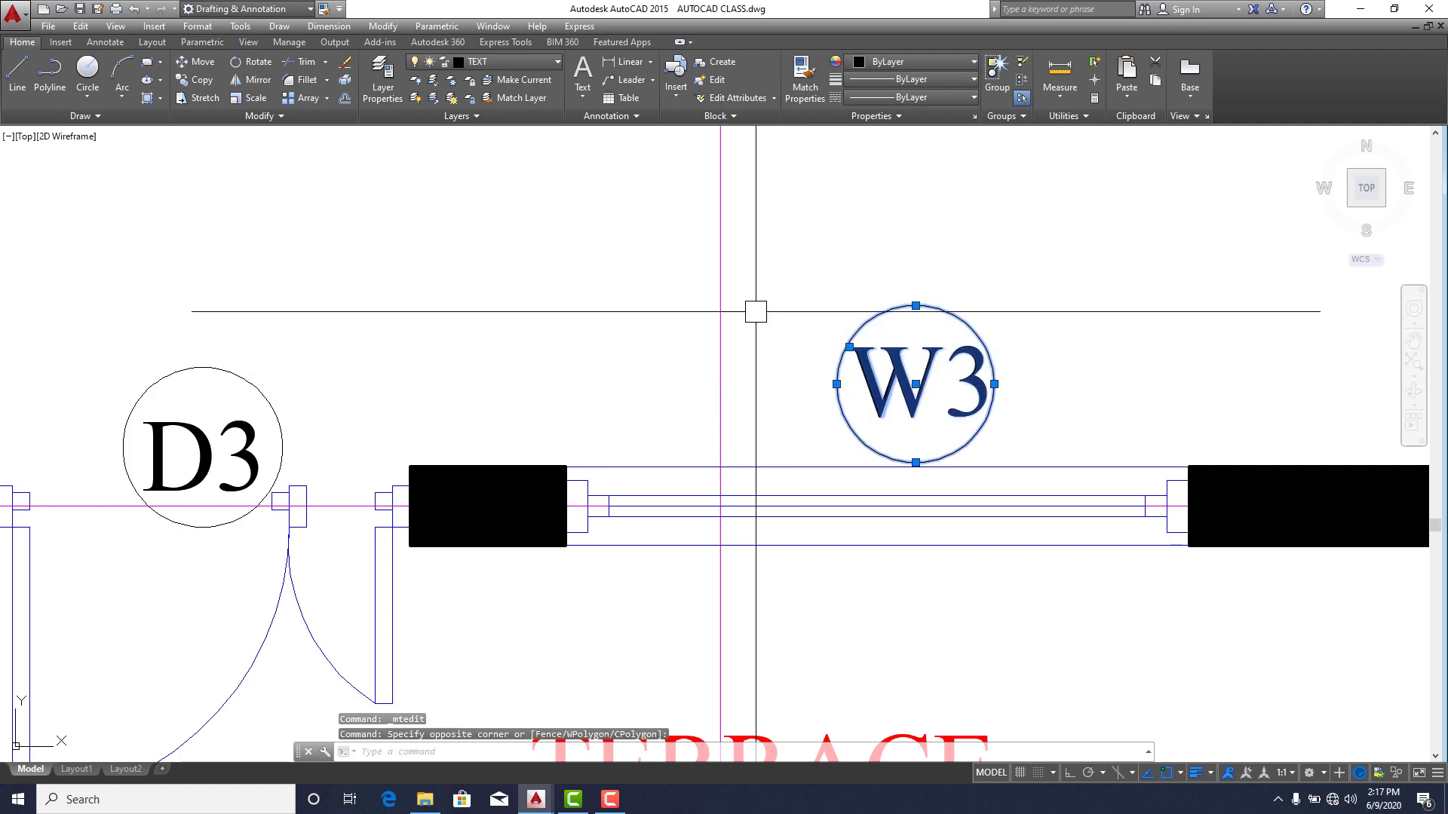
click(198, 81)
scroll(935, 392, down, 5)
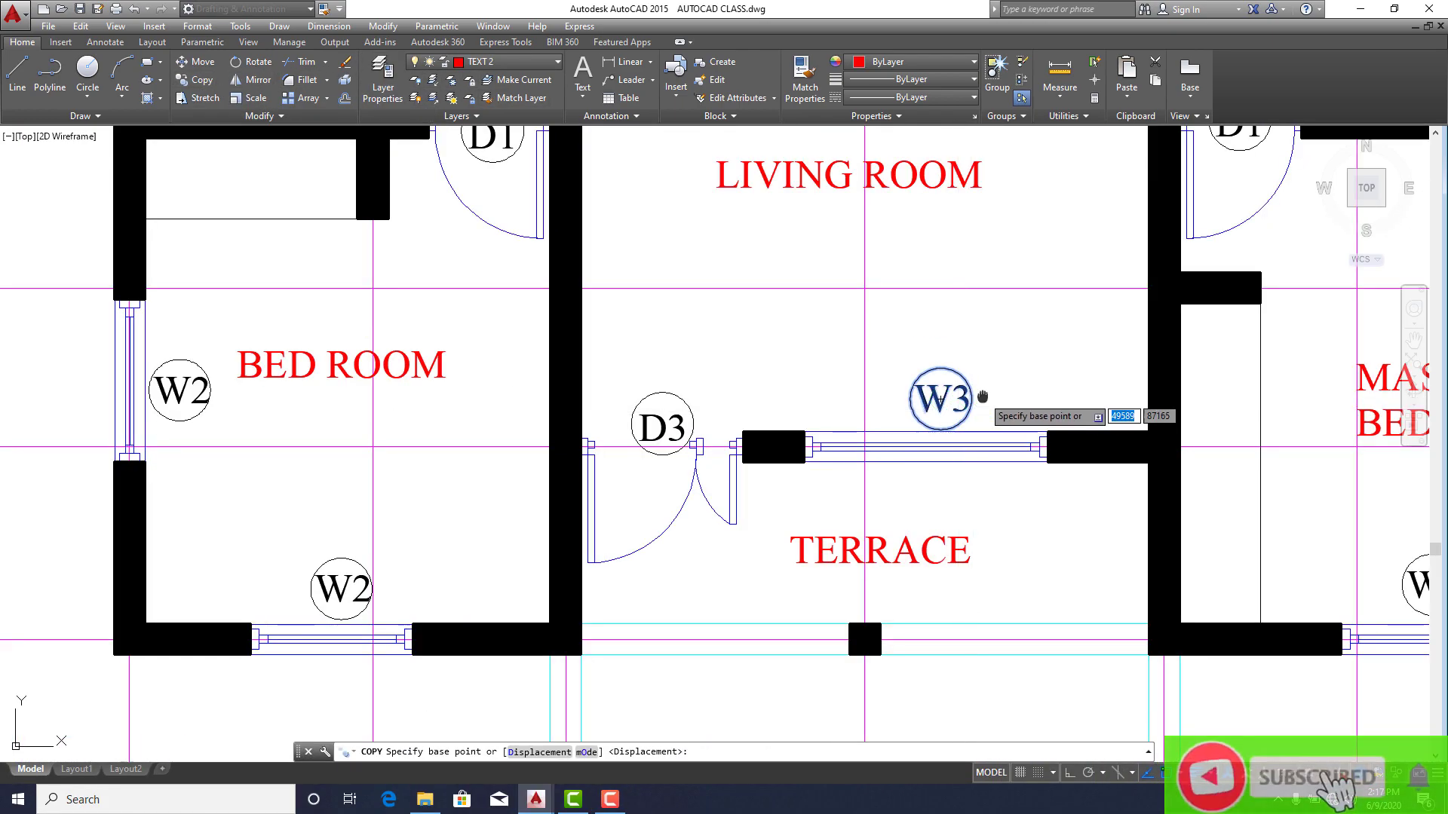
middle_drag(940, 400, 883, 481)
click(862, 481)
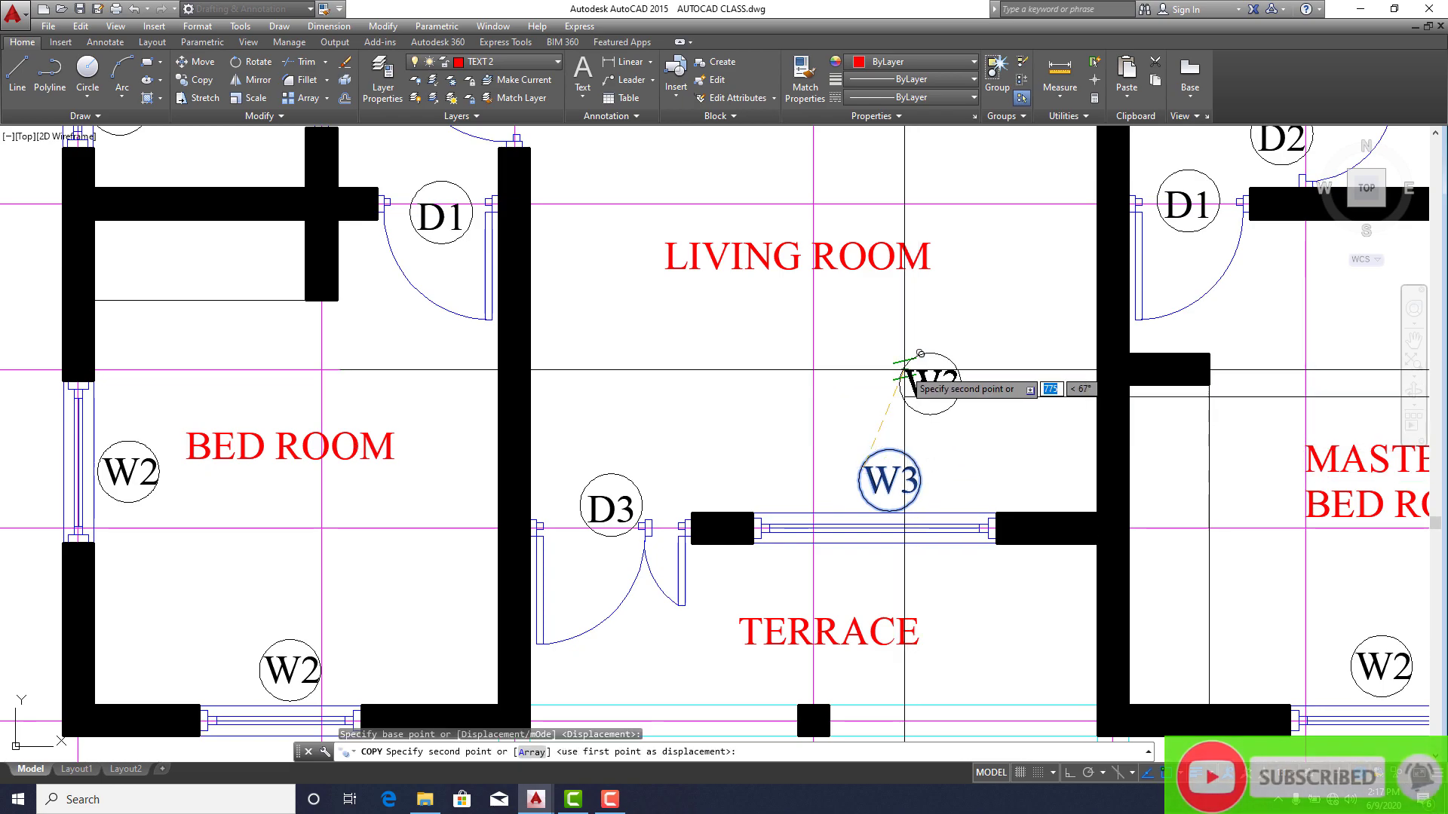
scroll(920, 362, down, 5)
scroll(890, 526, up, 3)
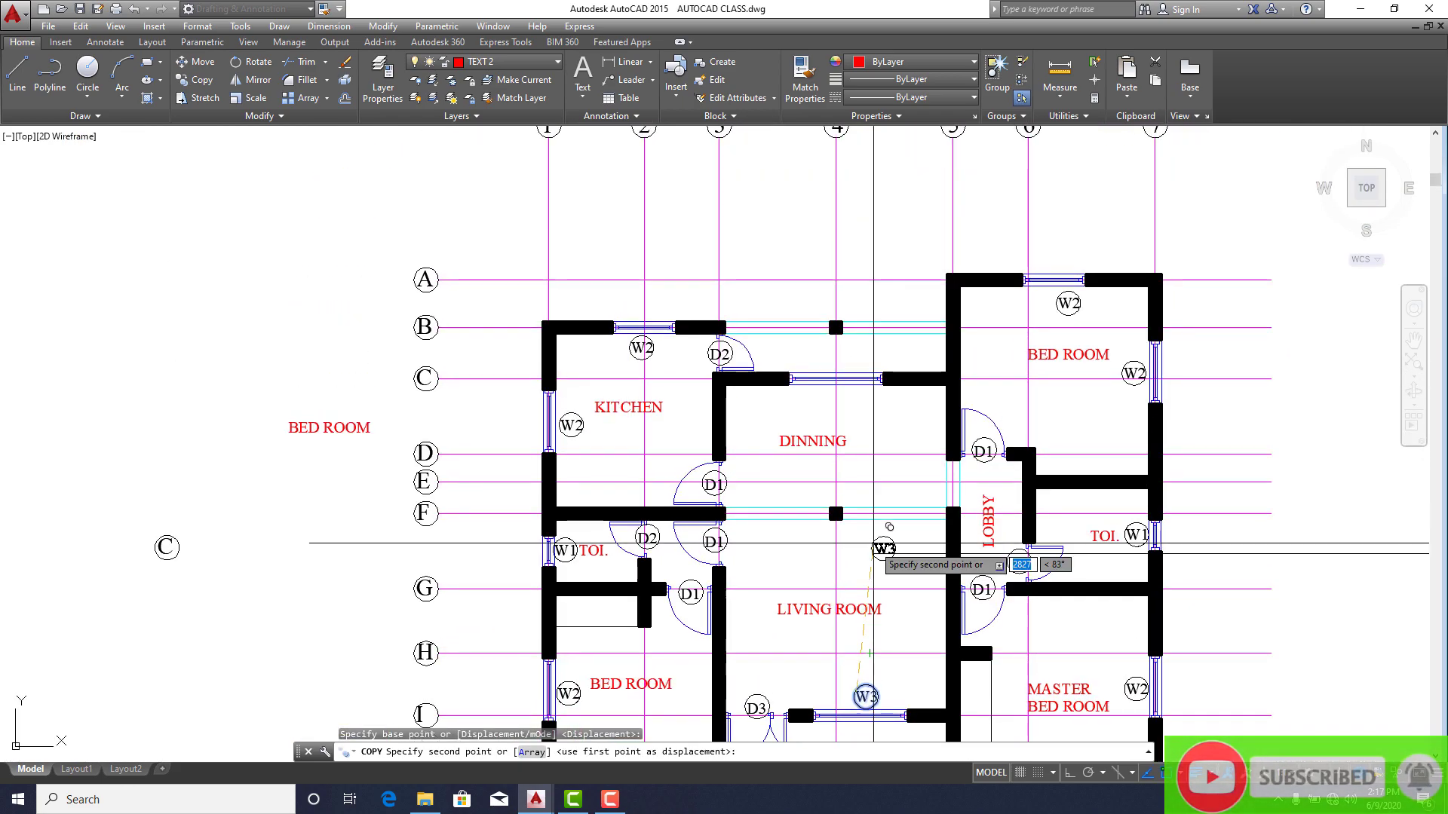
scroll(889, 526, up, 6)
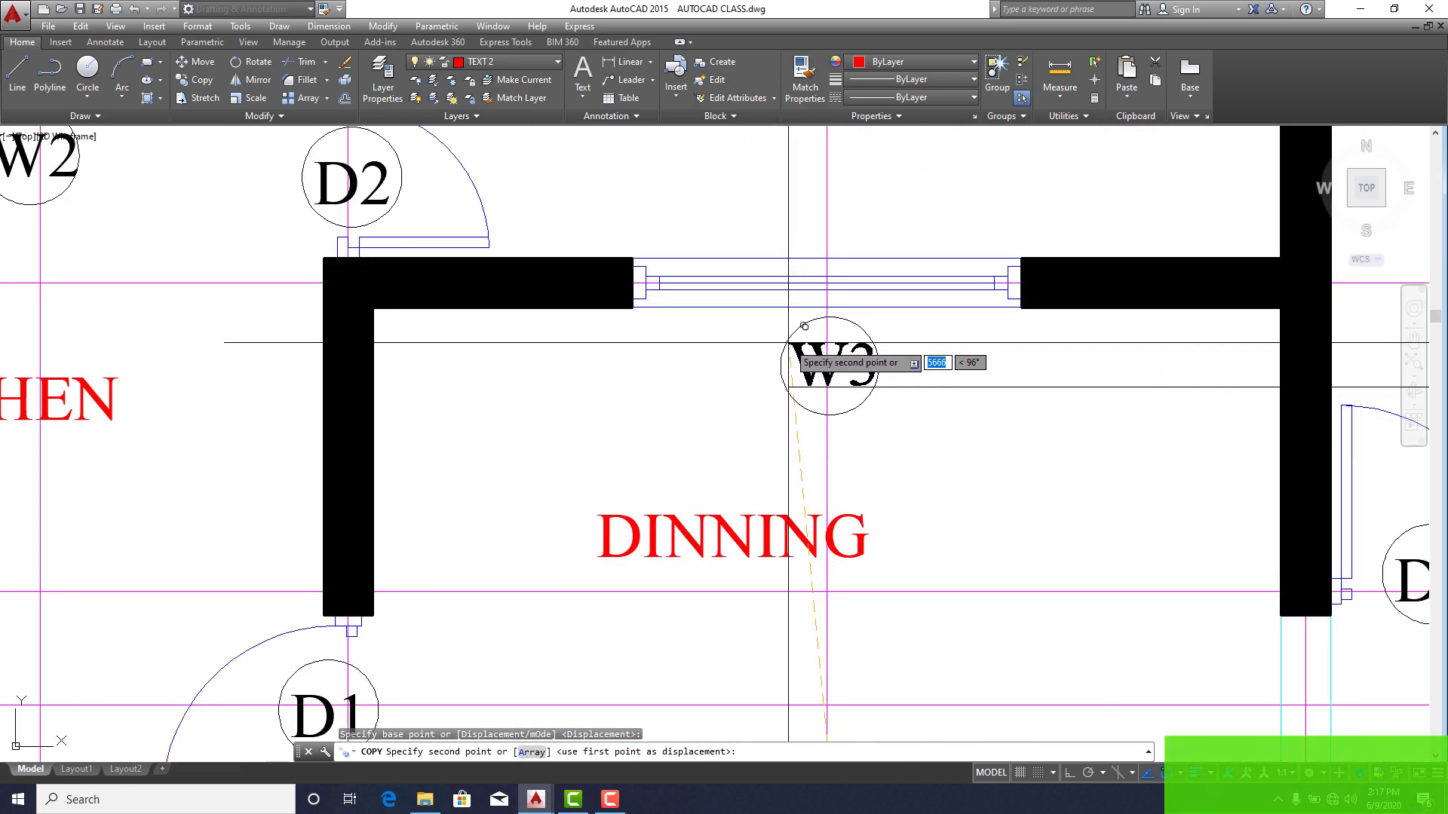
click(804, 326)
key(Escape)
Add a horizontal linear dimension between grid lines 1 and 2, placing its dimension line just above grid line A.
scroll(890, 375, down, 5)
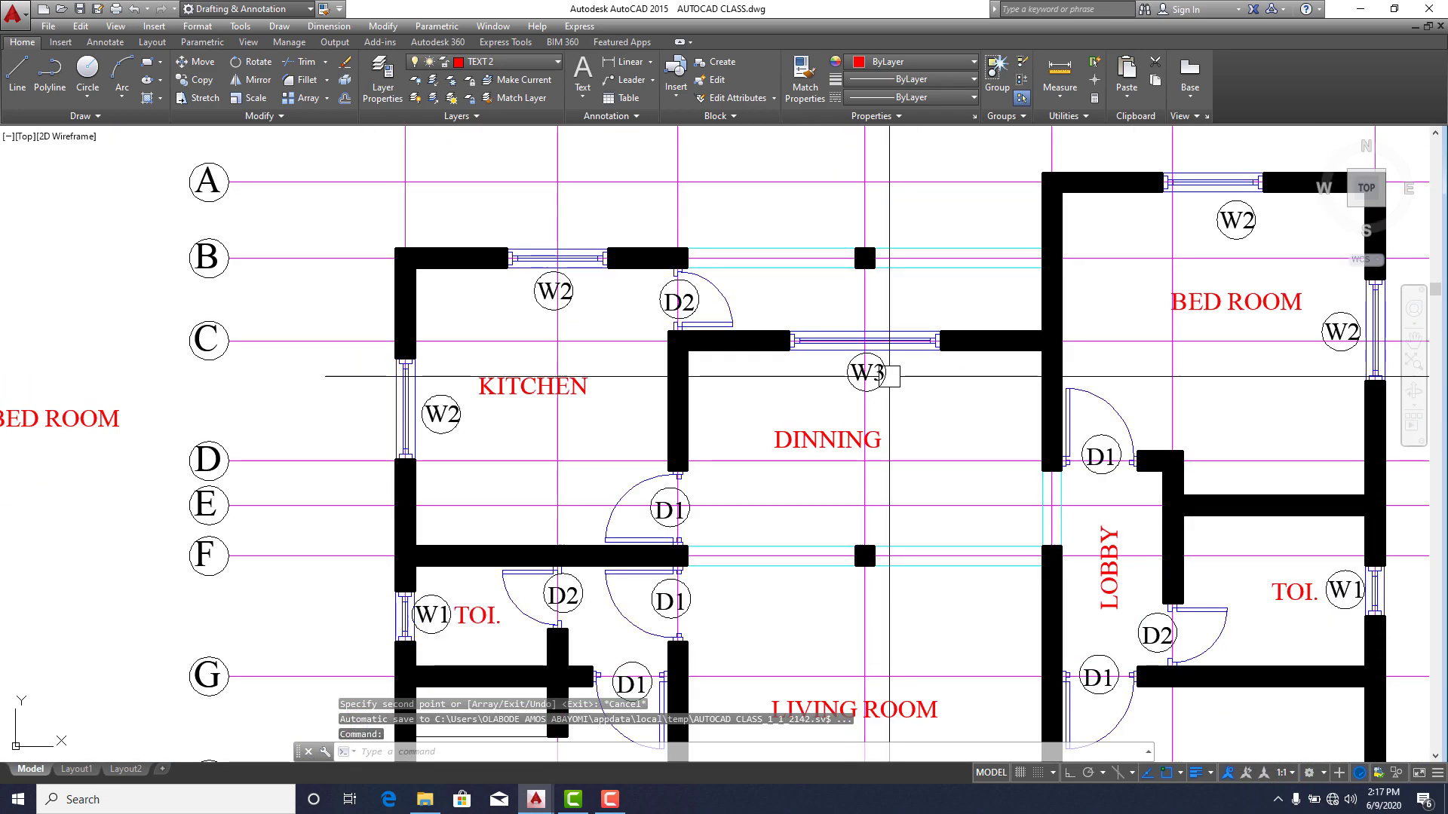
middle_drag(874, 411, 793, 406)
scroll(858, 306, down, 4)
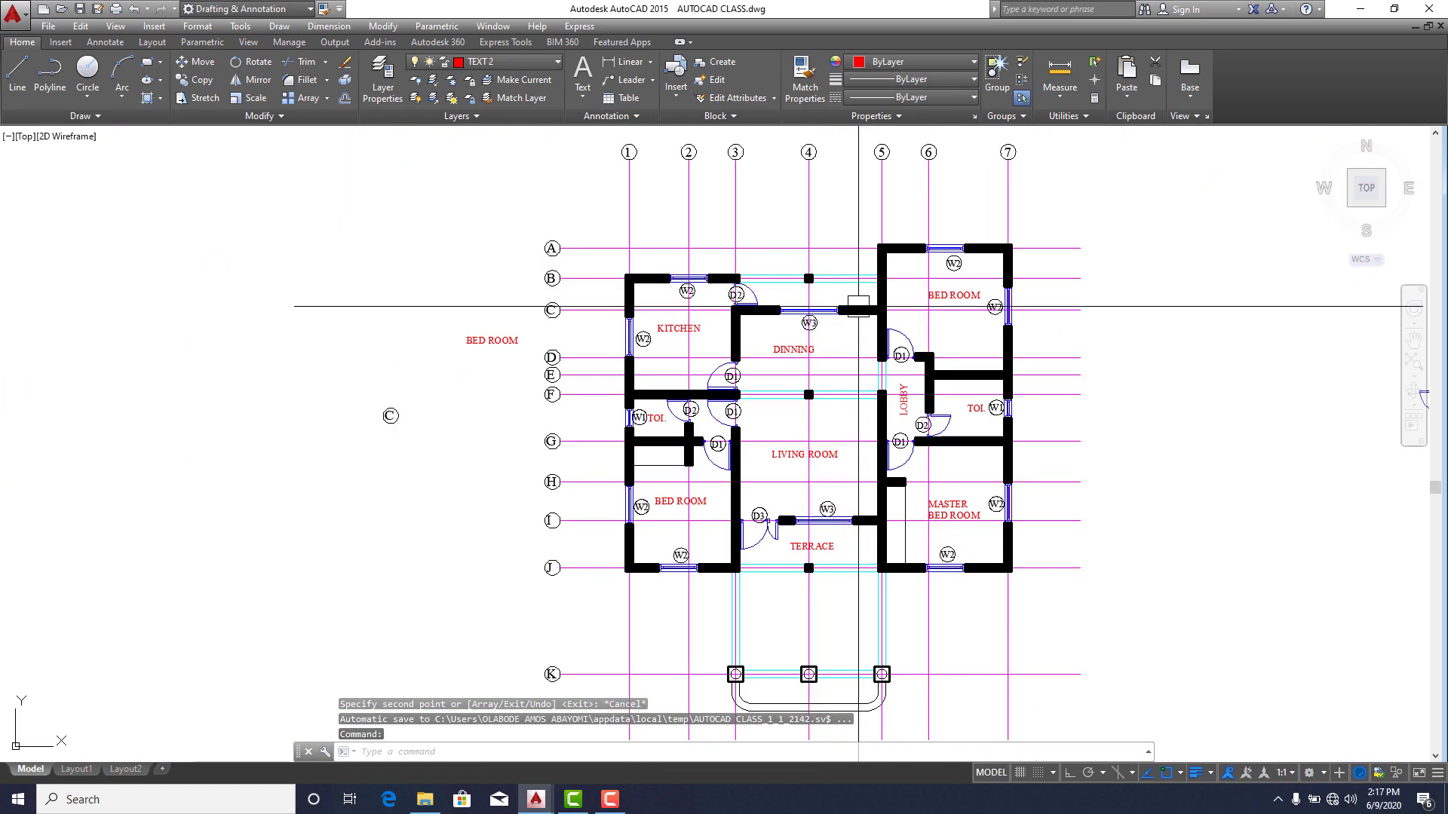
scroll(911, 496, up, 2)
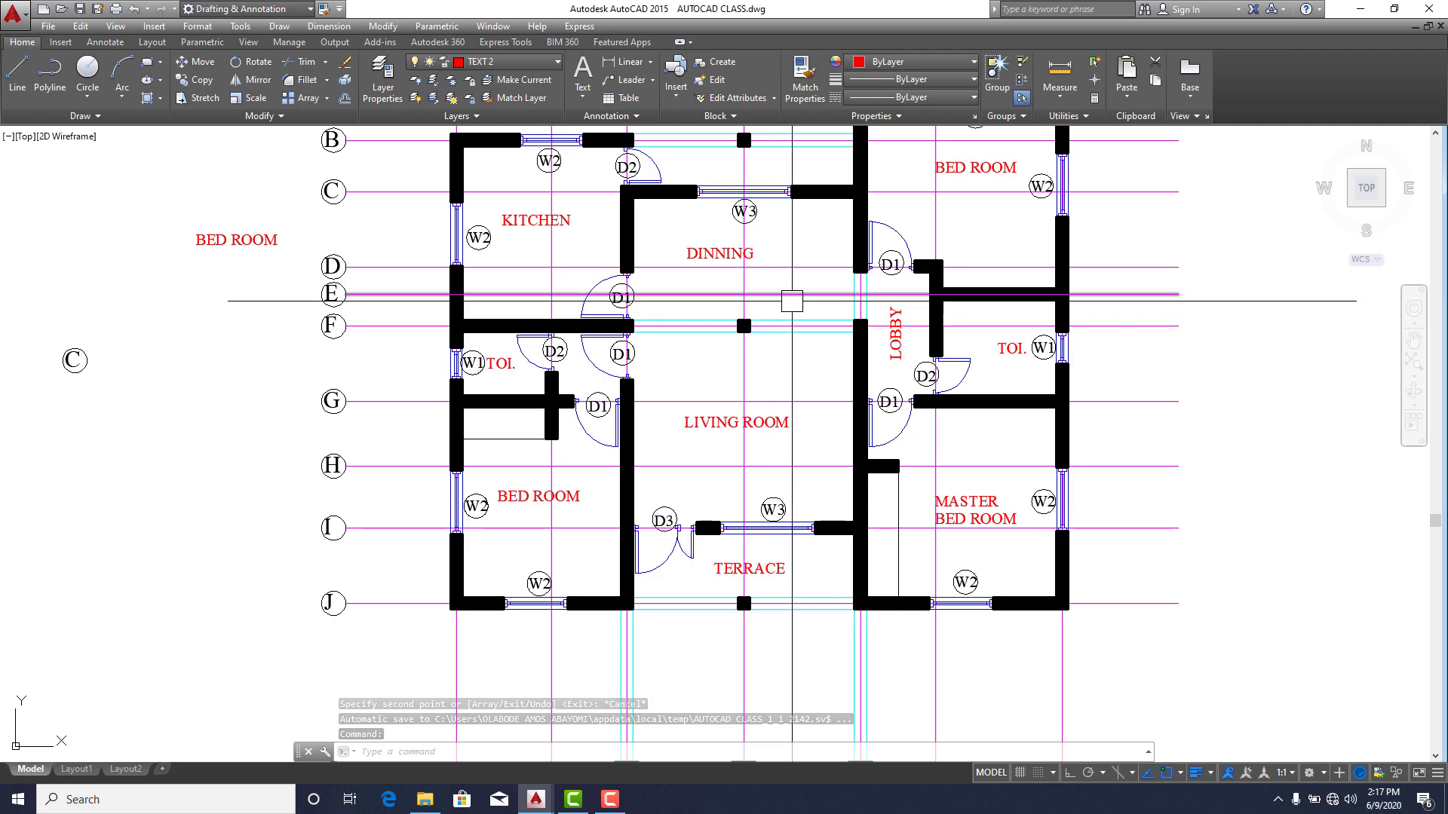
middle_drag(858, 516, 884, 434)
middle_drag(876, 500, 819, 576)
scroll(895, 630, down, 2)
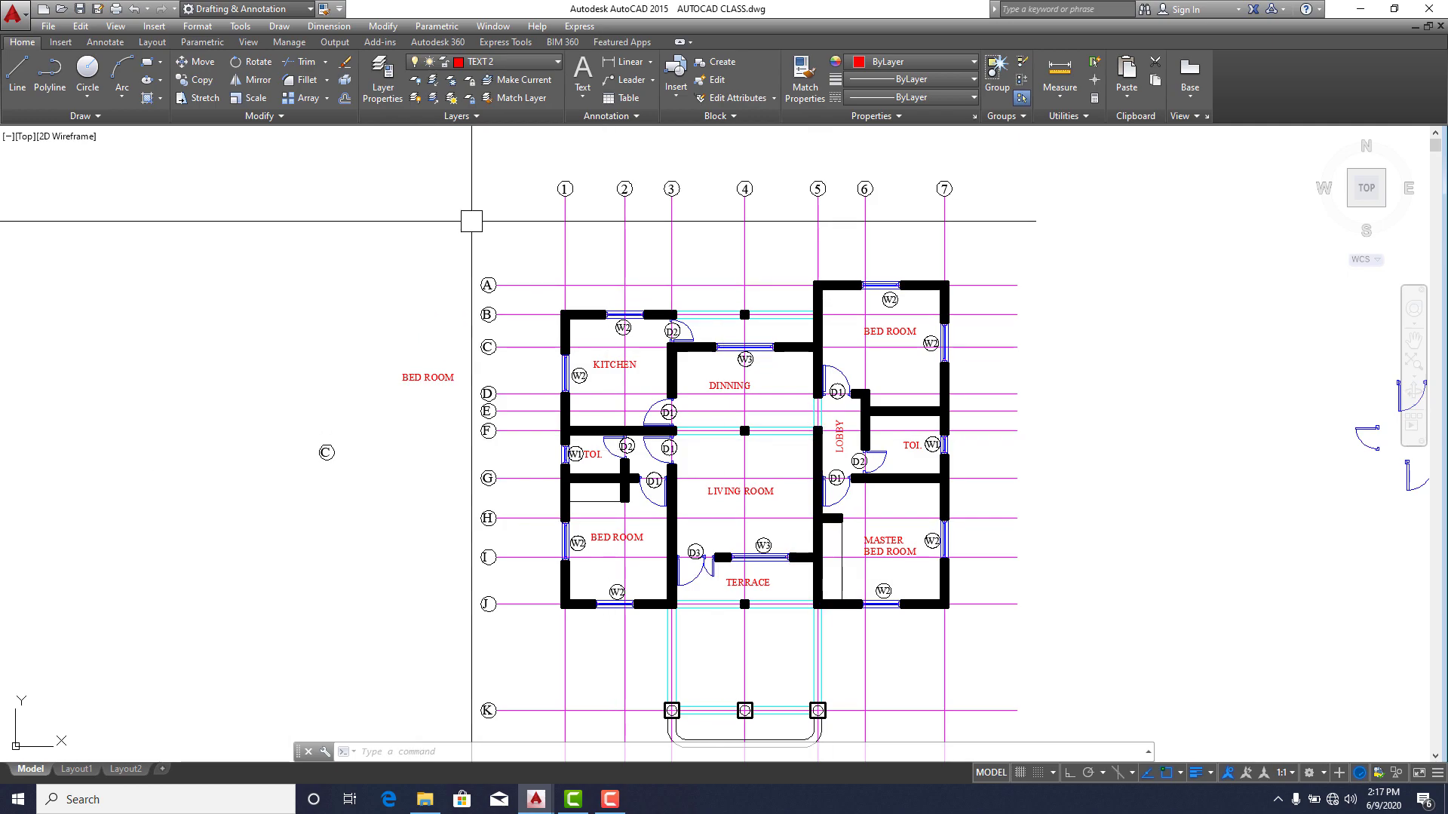
click(629, 67)
scroll(554, 291, up, 4)
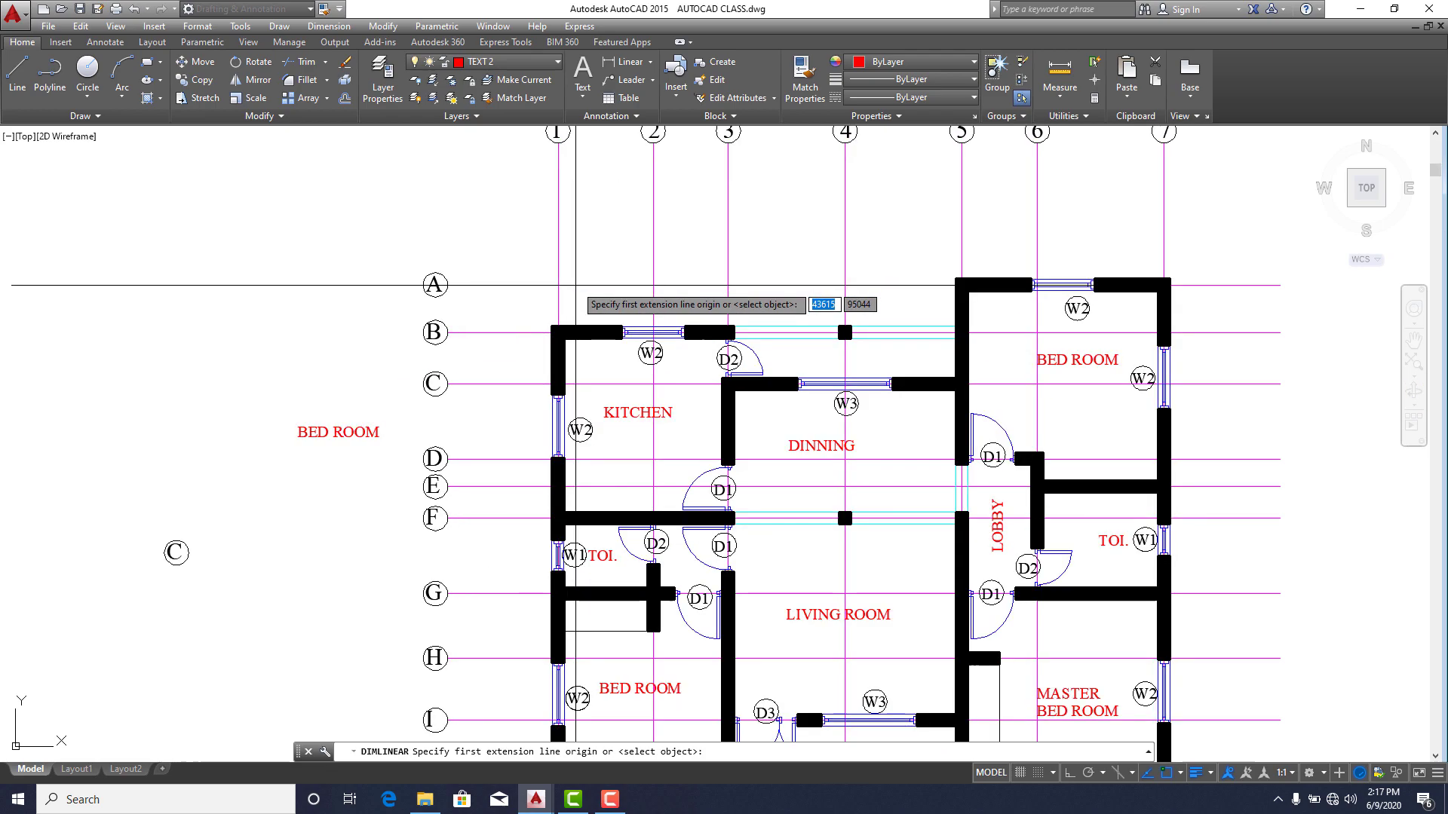
click(545, 284)
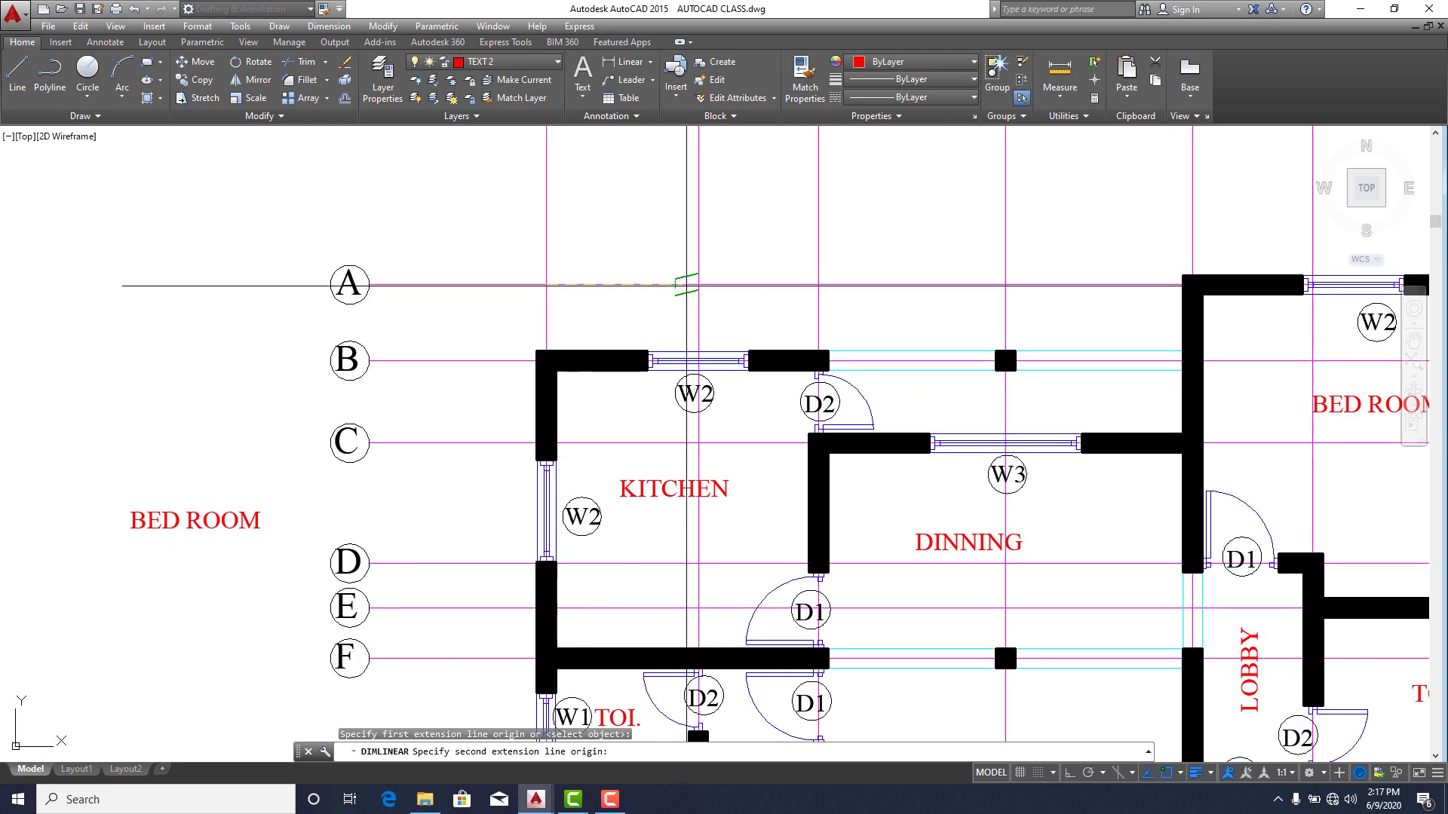
click(699, 284)
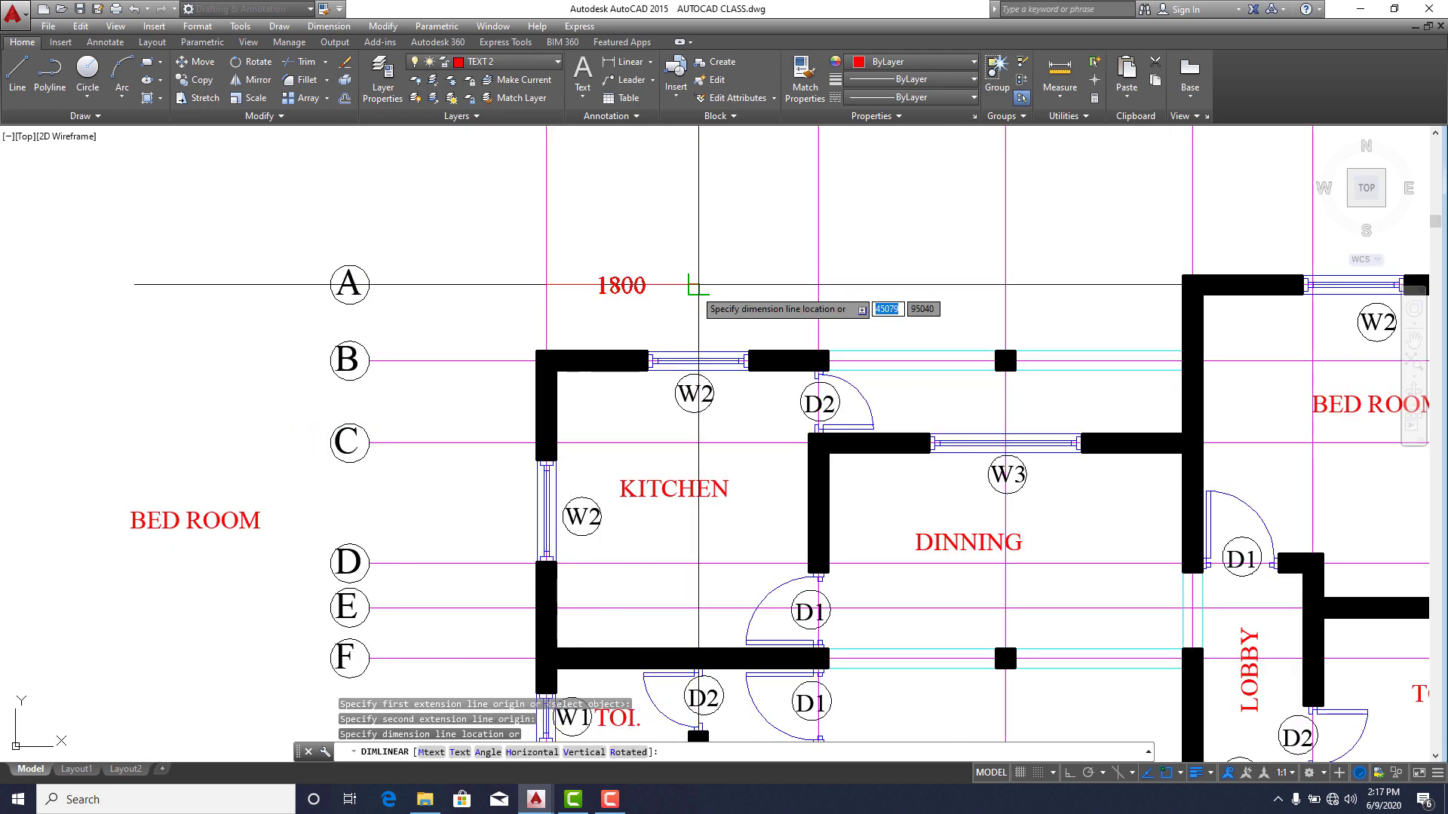
click(616, 253)
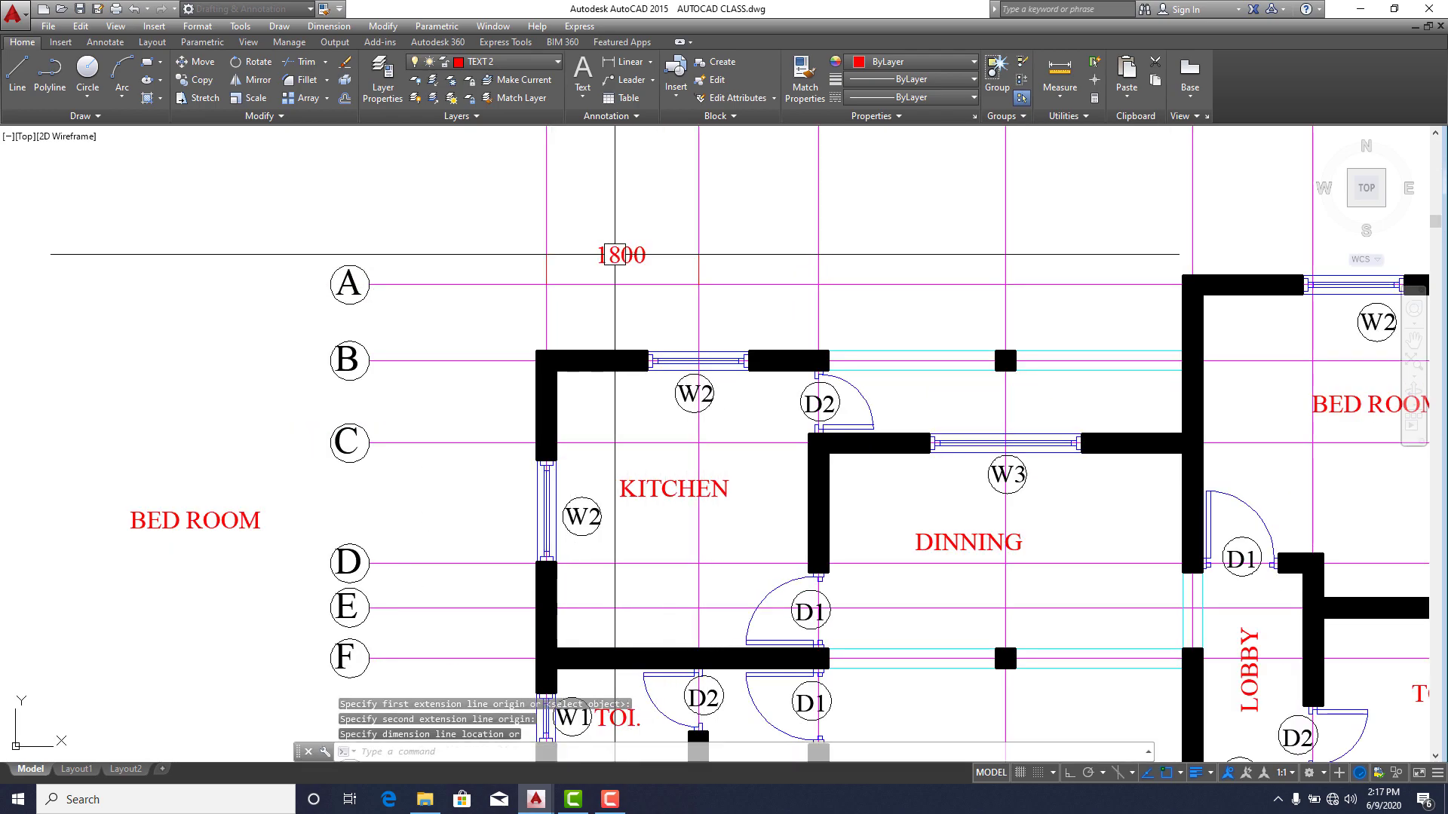
Continue the horizontal dimension chain from grid line 2 through grid lines 3, 4, 5 and 6.
click(326, 27)
click(343, 227)
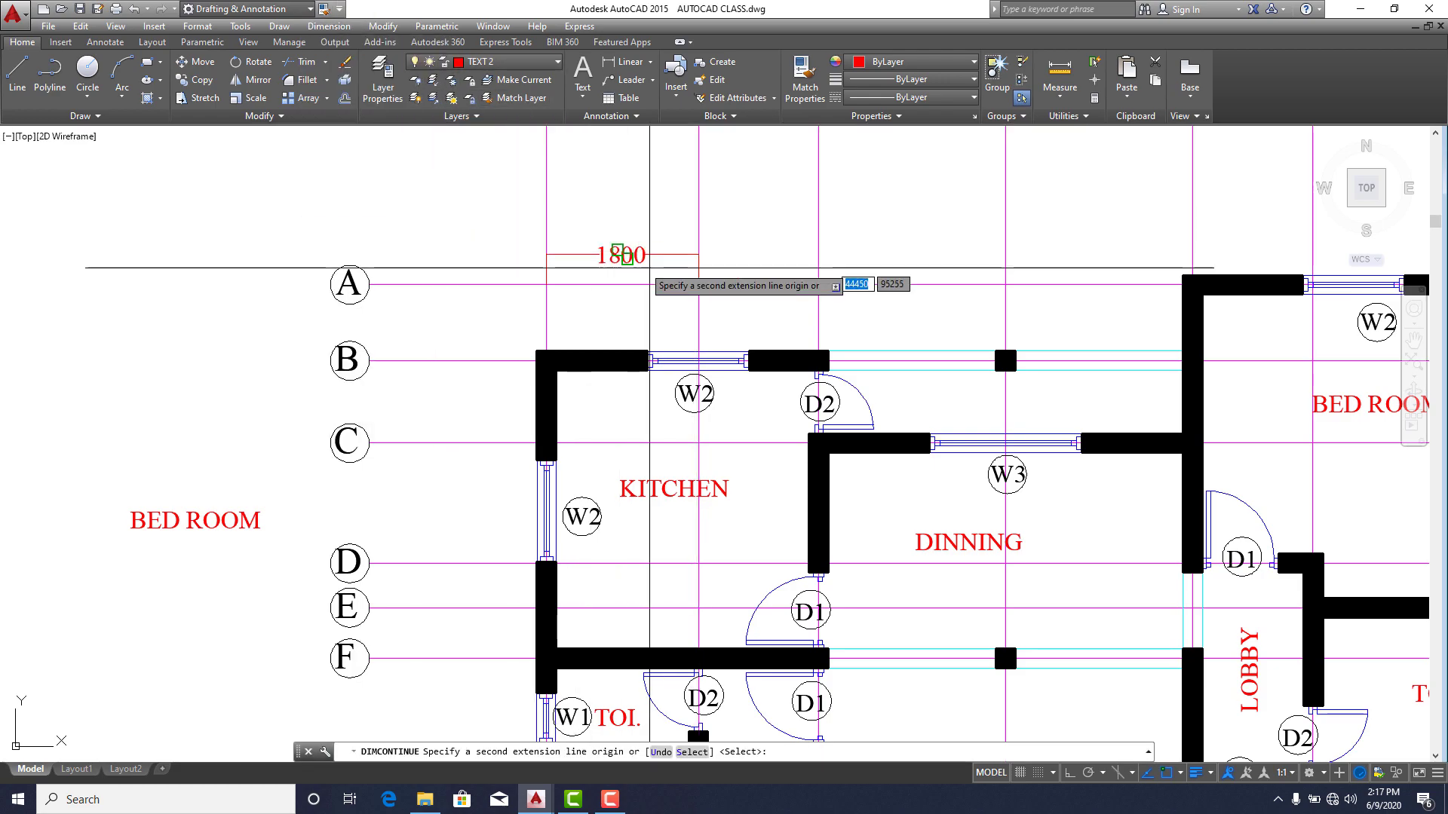
click(818, 284)
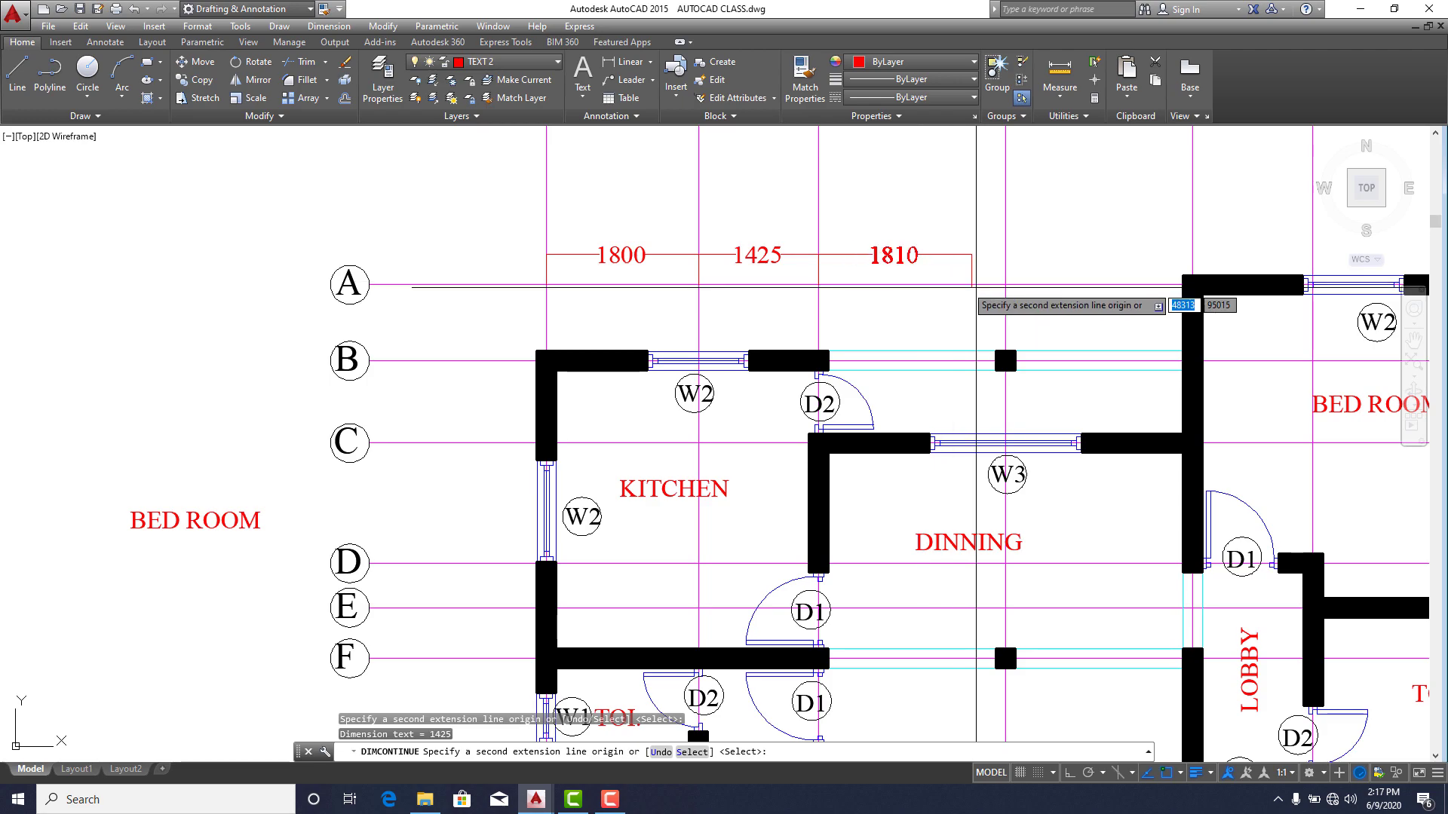
click(1005, 284)
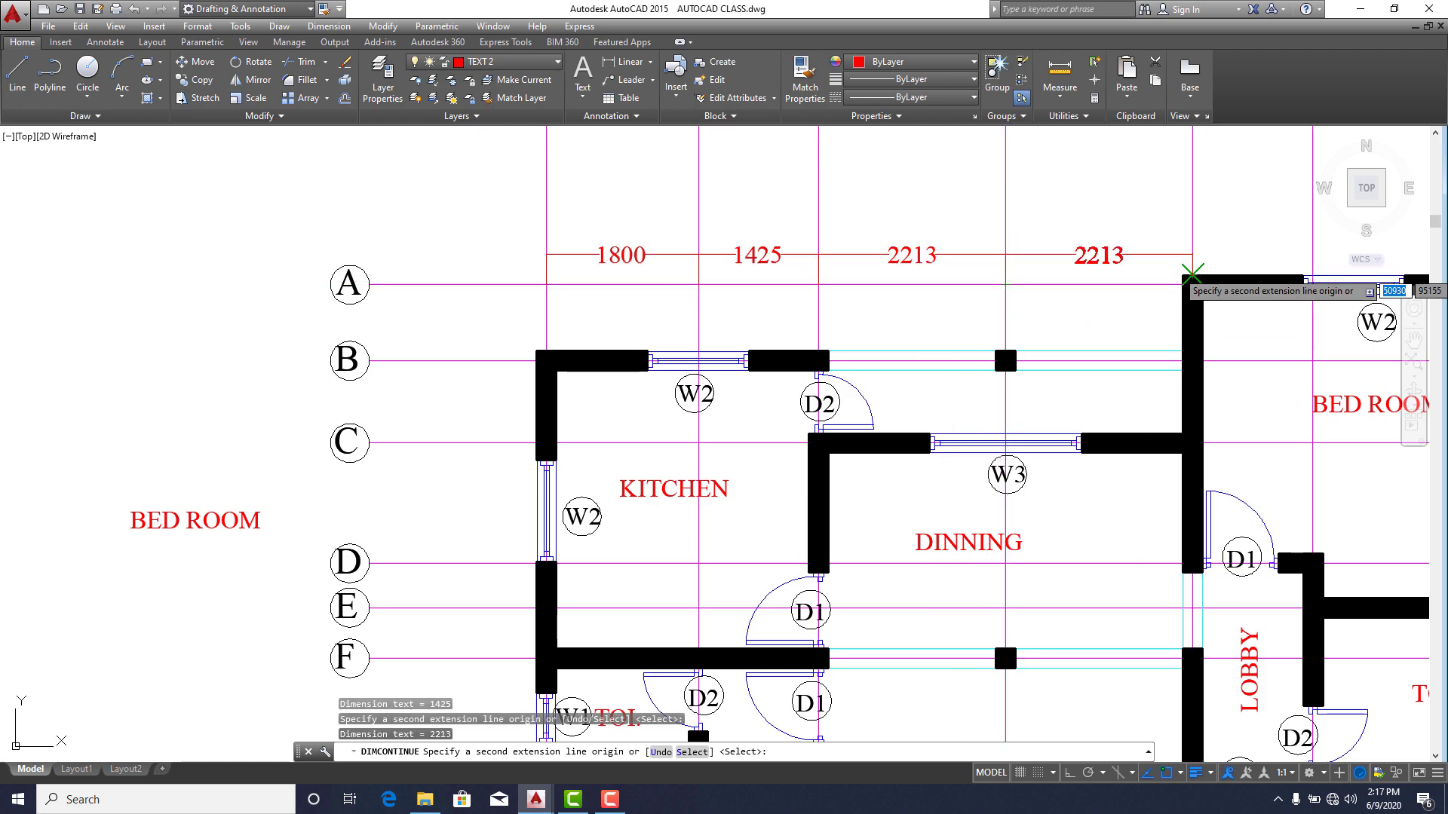
middle_drag(1192, 275, 782, 274)
scroll(874, 283, up, 4)
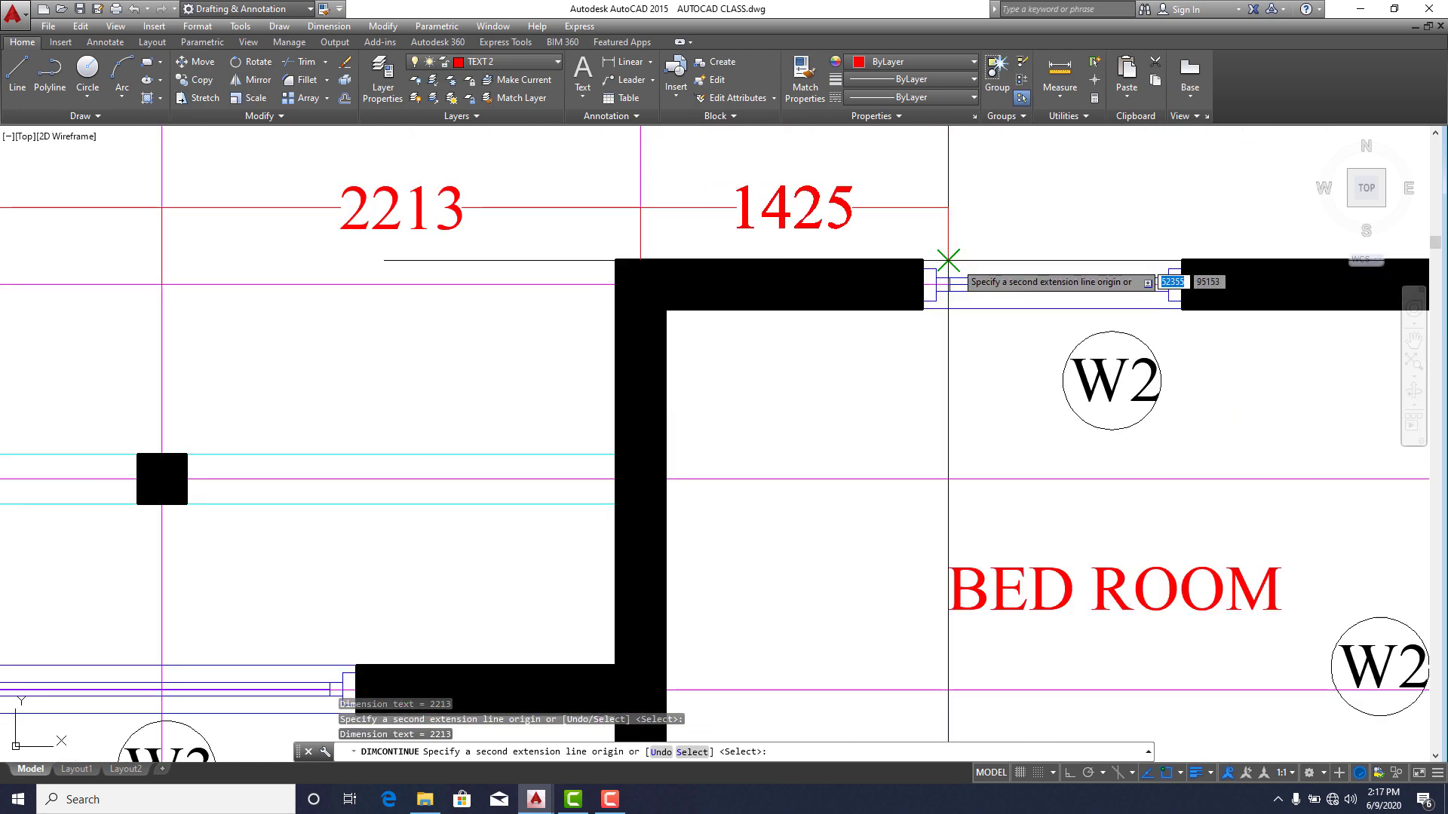
scroll(948, 259, down, 5)
scroll(753, 285, up, 4)
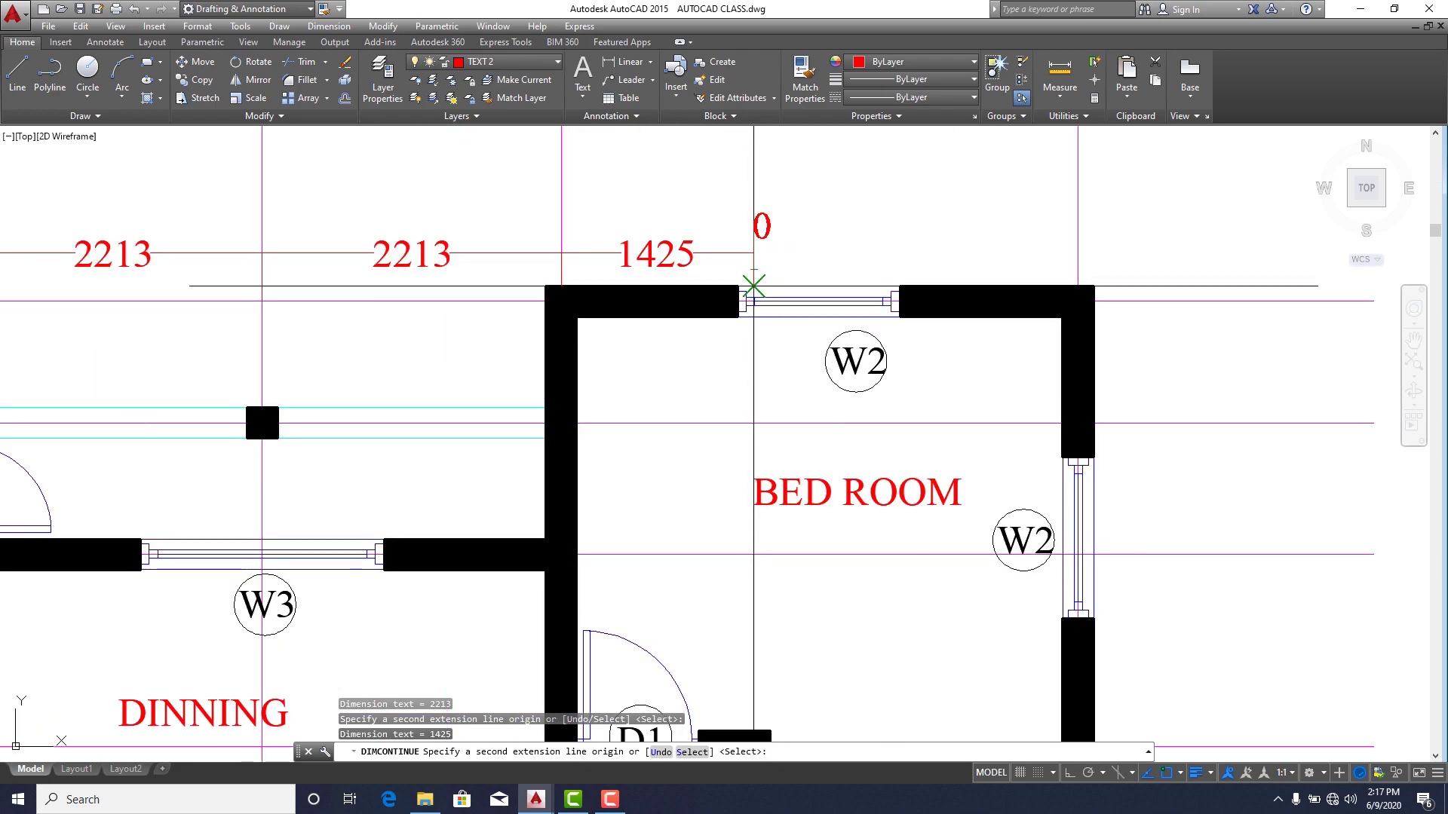
Restart the Continue dimension and extend the horizontal chain from grid line 6 to grid line 7.
scroll(755, 299, up, 4)
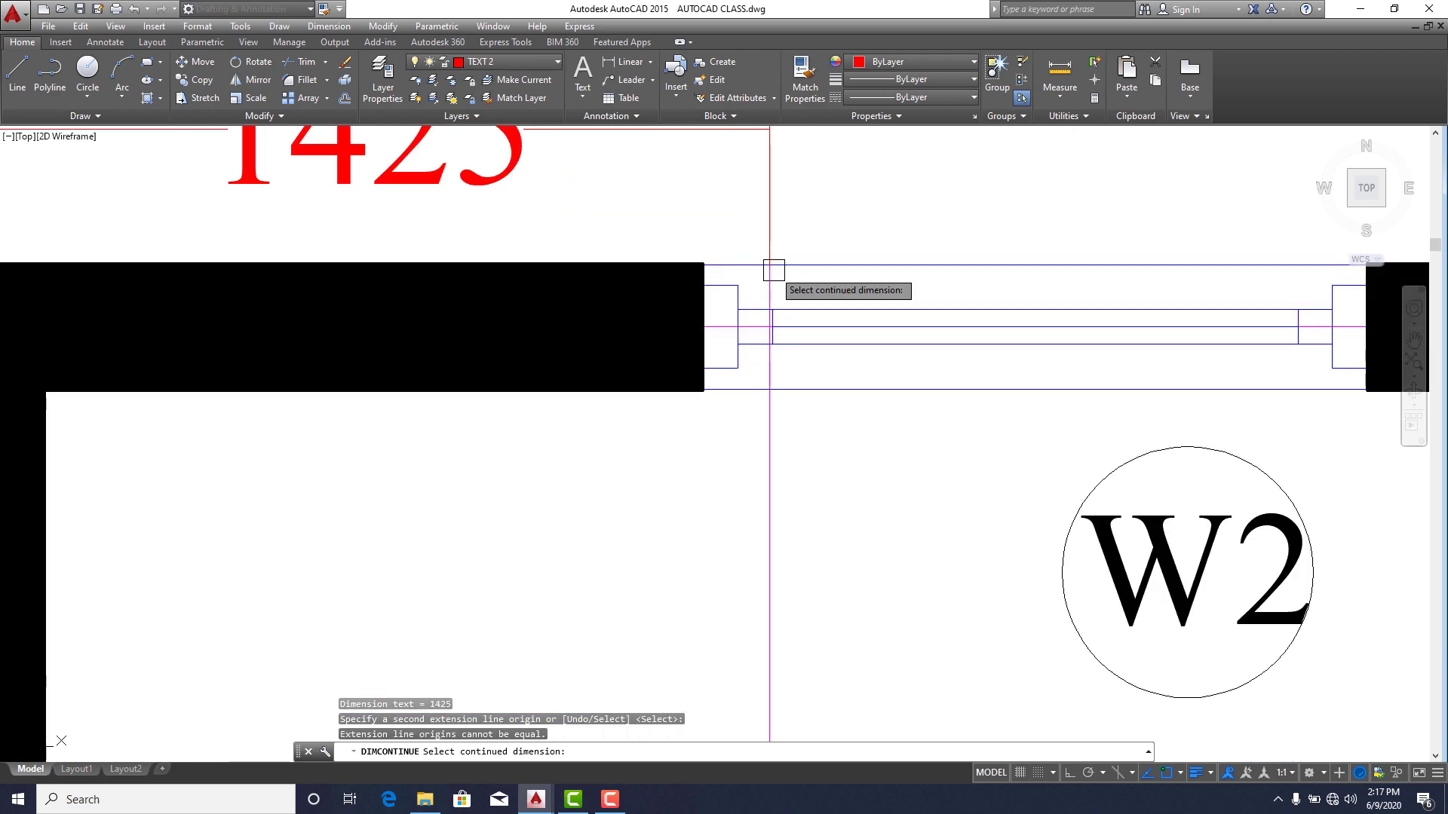
scroll(774, 270, down, 4)
scroll(981, 287, down, 6)
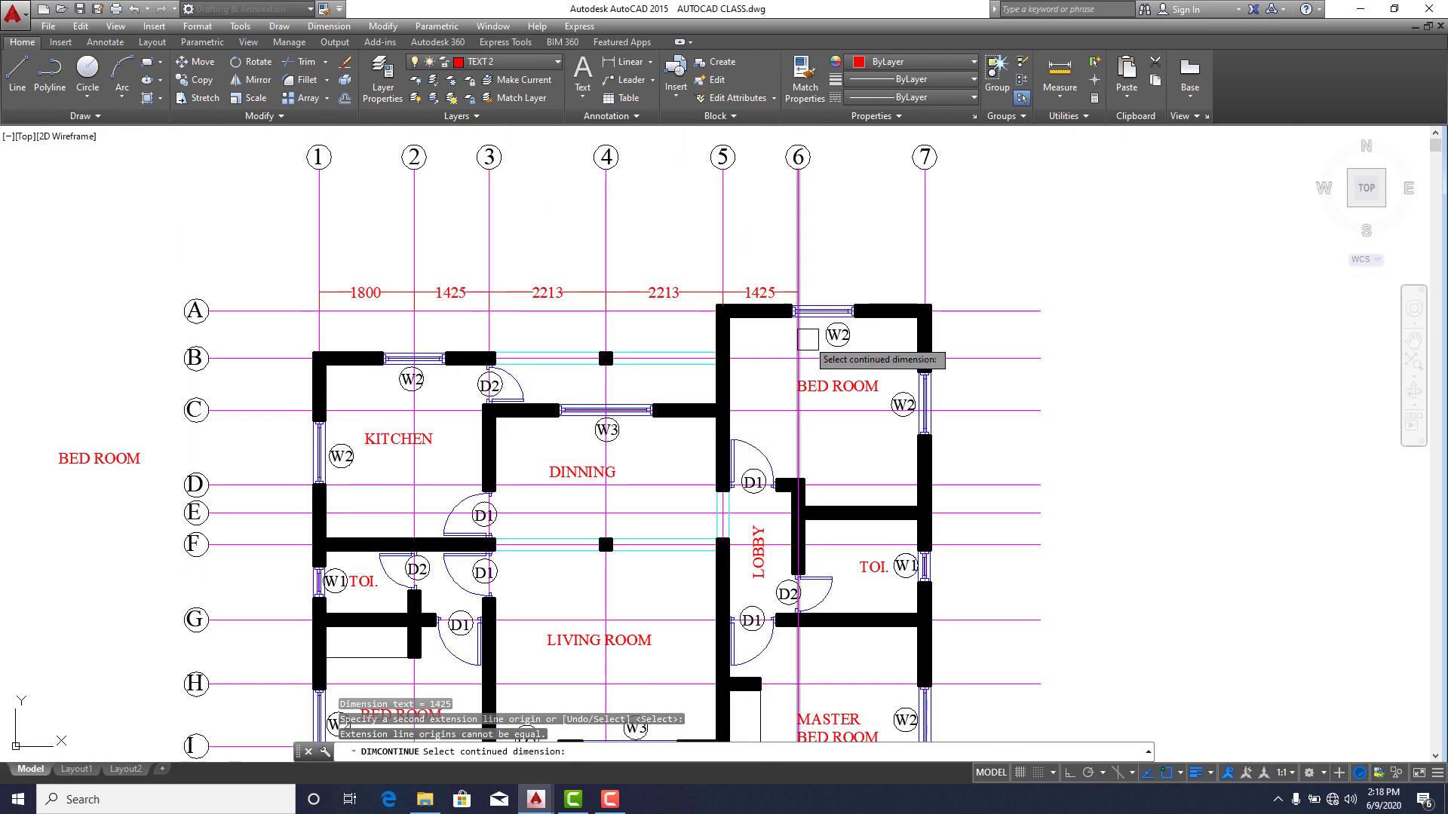
scroll(789, 292, up, 2)
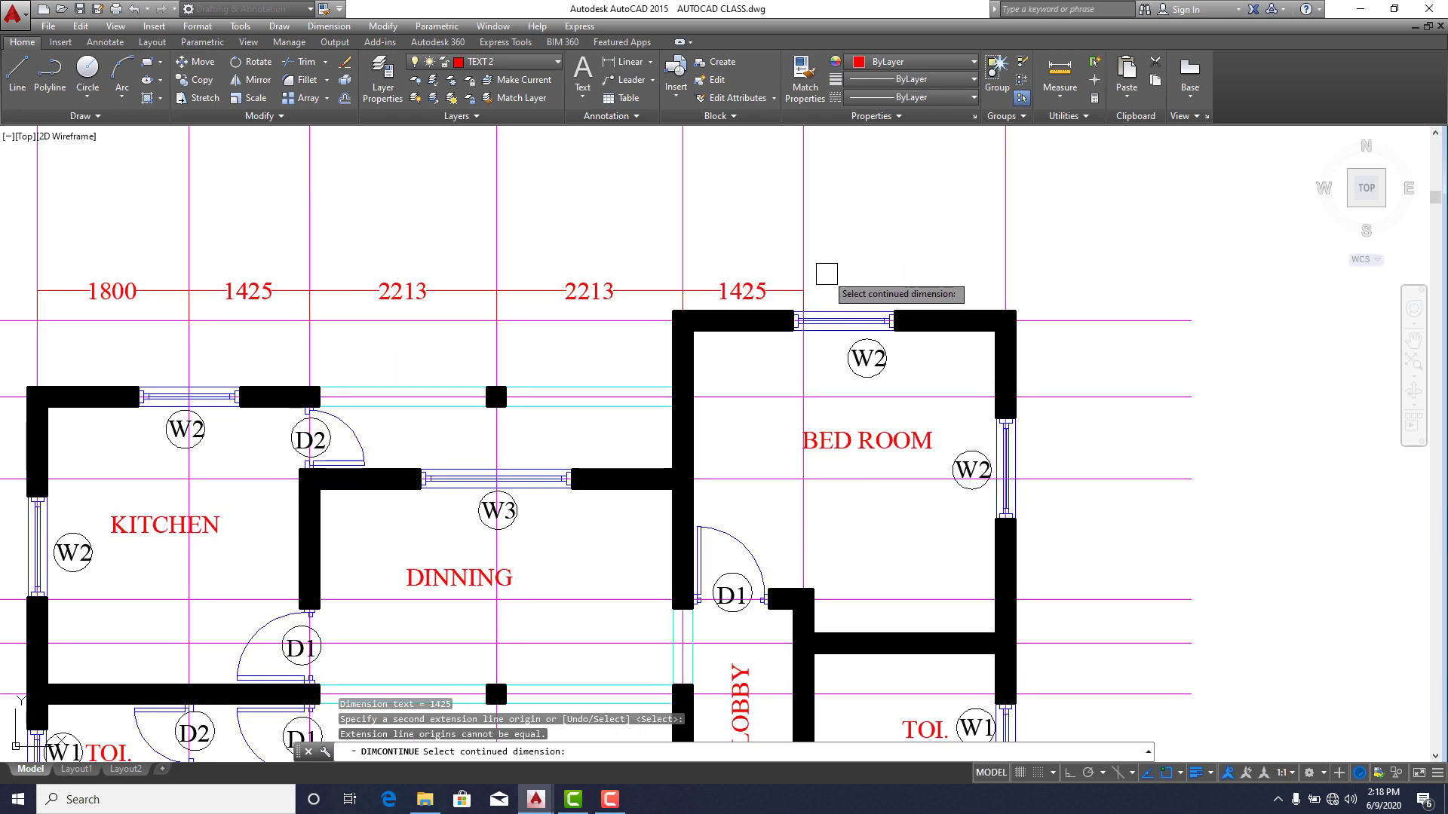
key(Escape)
key(Return)
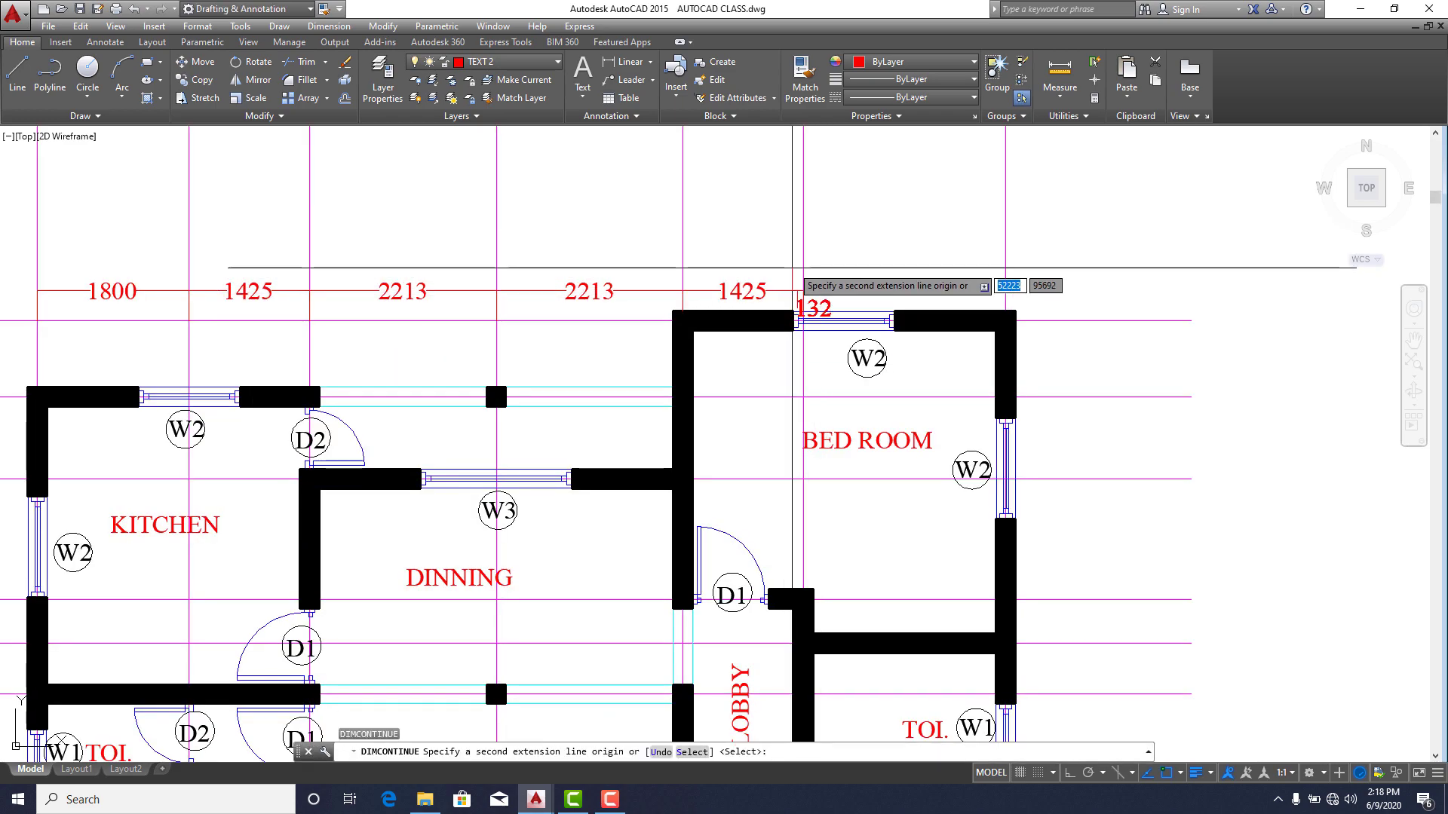
click(1007, 314)
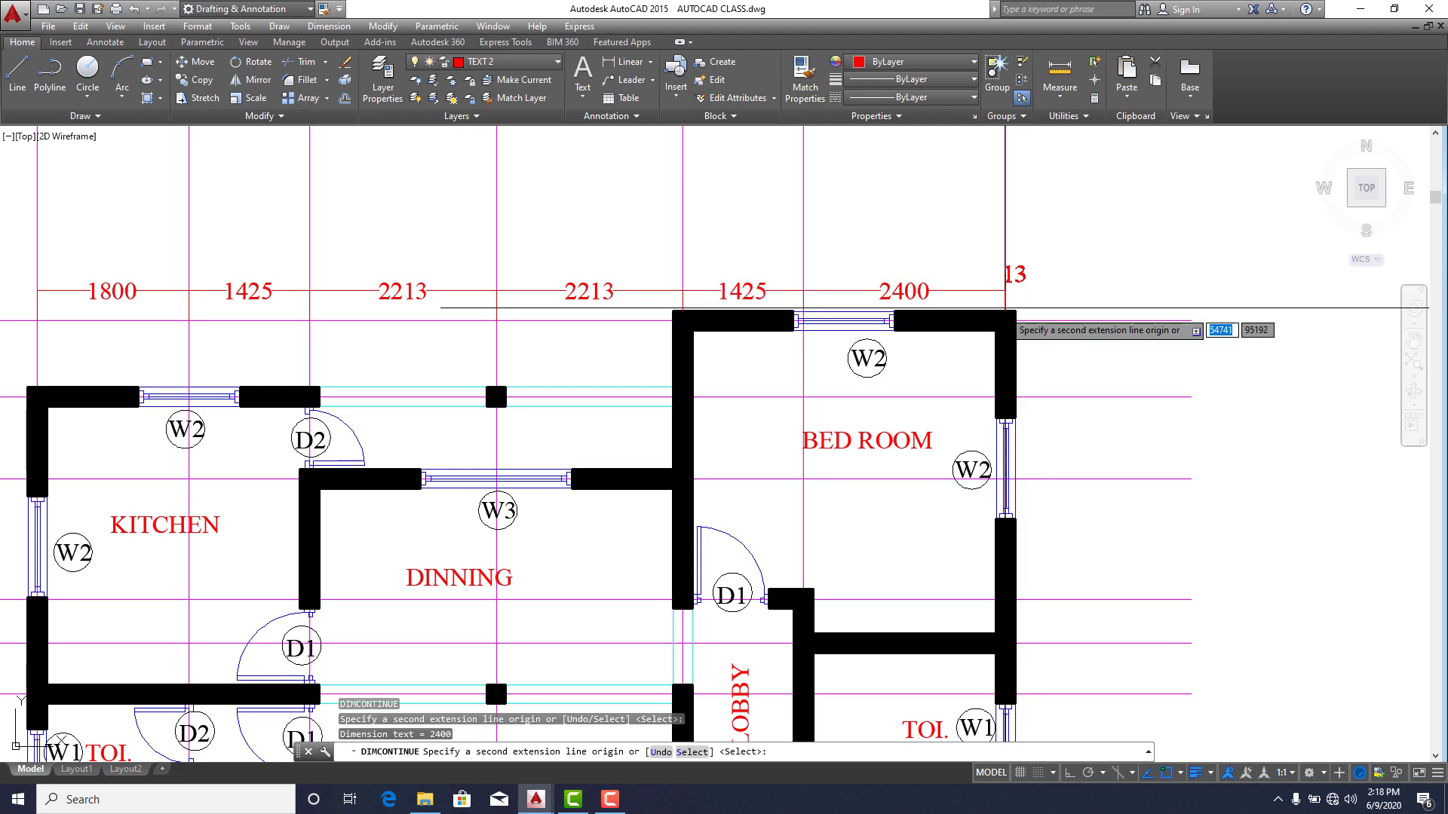
key(Return)
Add a vertical linear dimension between grid lines A and B, placed between the grid bubbles and the kitchen's outer wall.
scroll(1011, 287, down, 8)
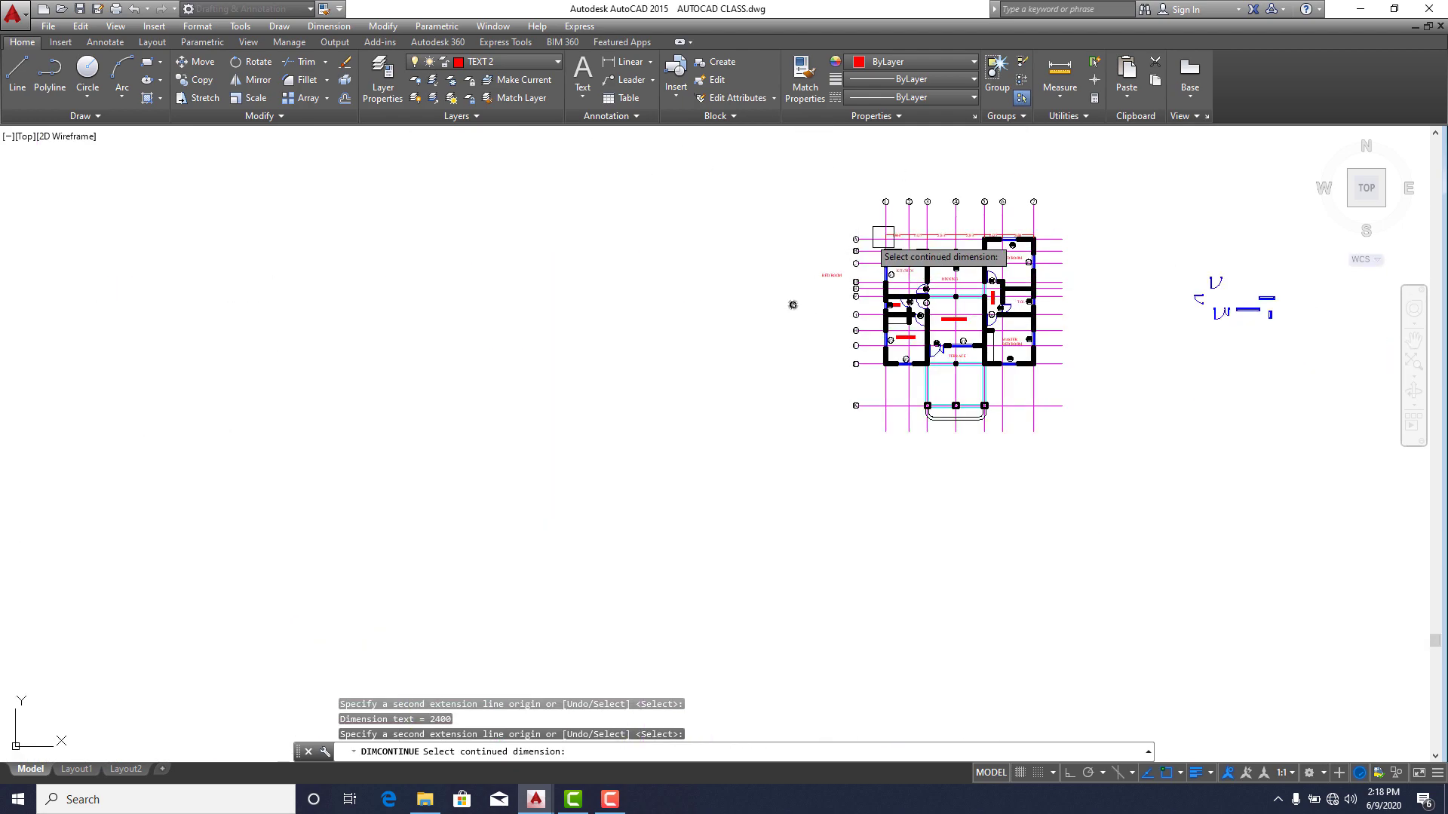
scroll(883, 236, up, 10)
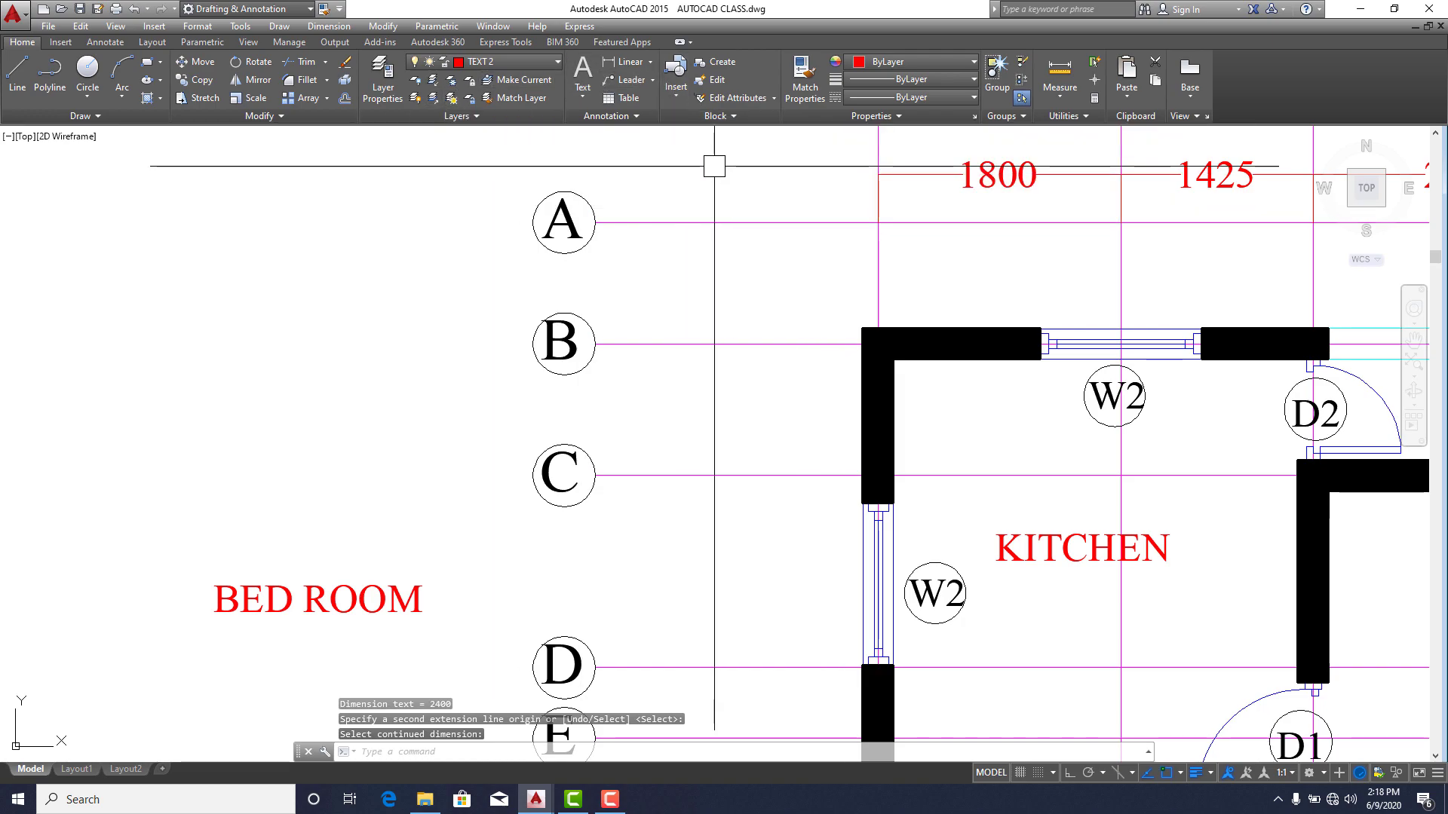
click(627, 67)
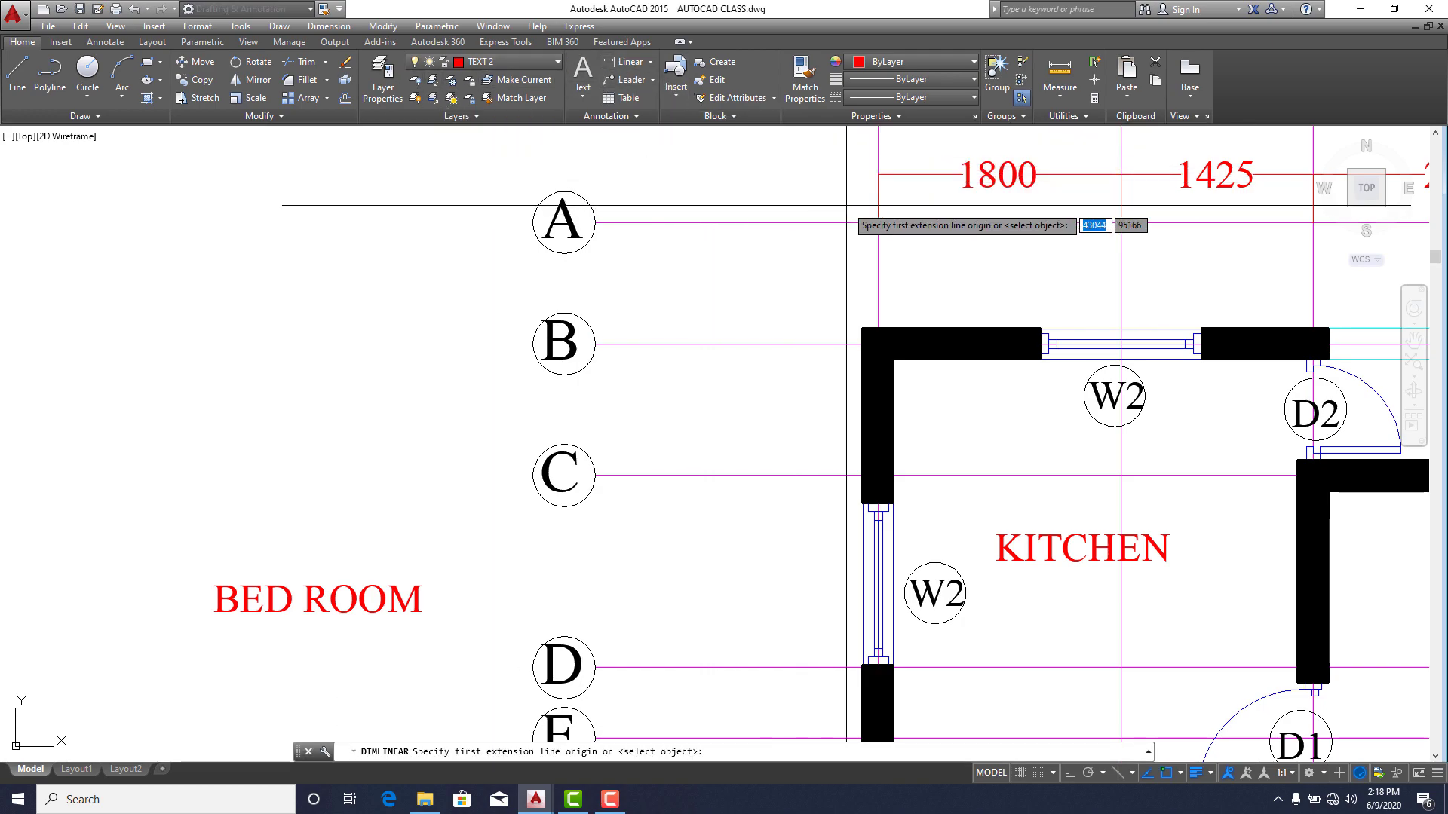
click(877, 223)
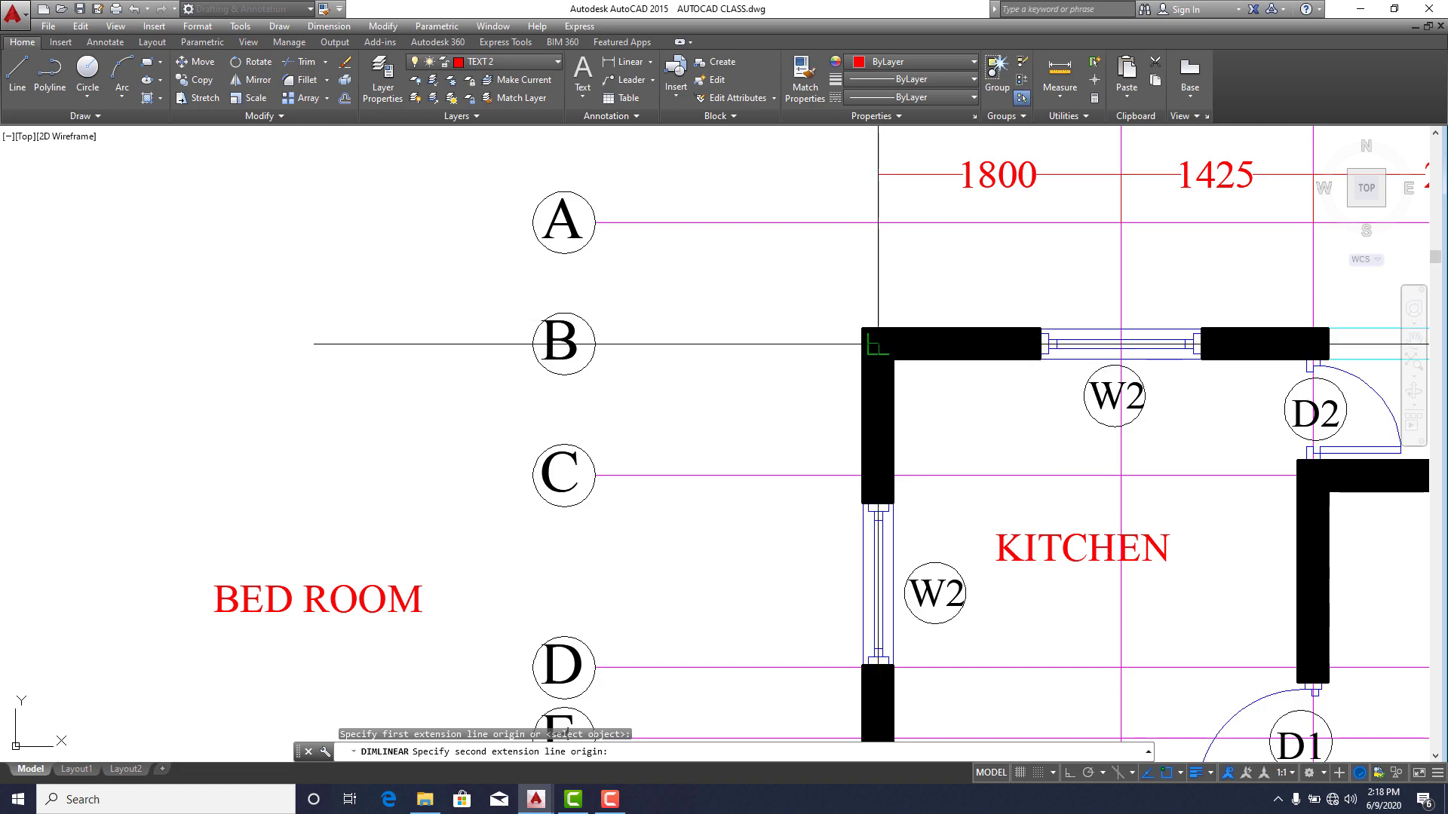
click(877, 344)
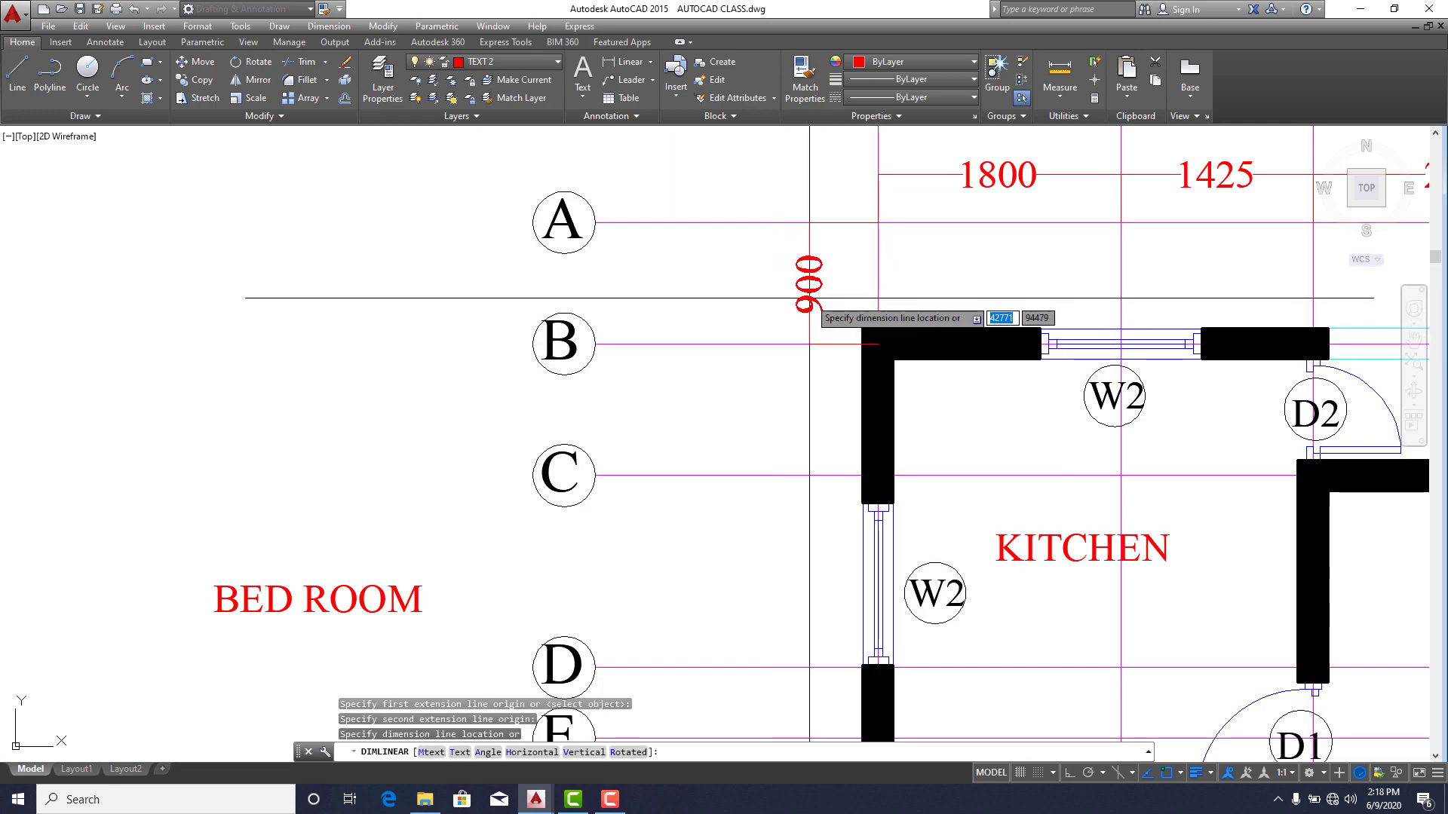
click(807, 302)
Continue the vertical dimension chain from grid line B to grid lines C and D.
click(351, 27)
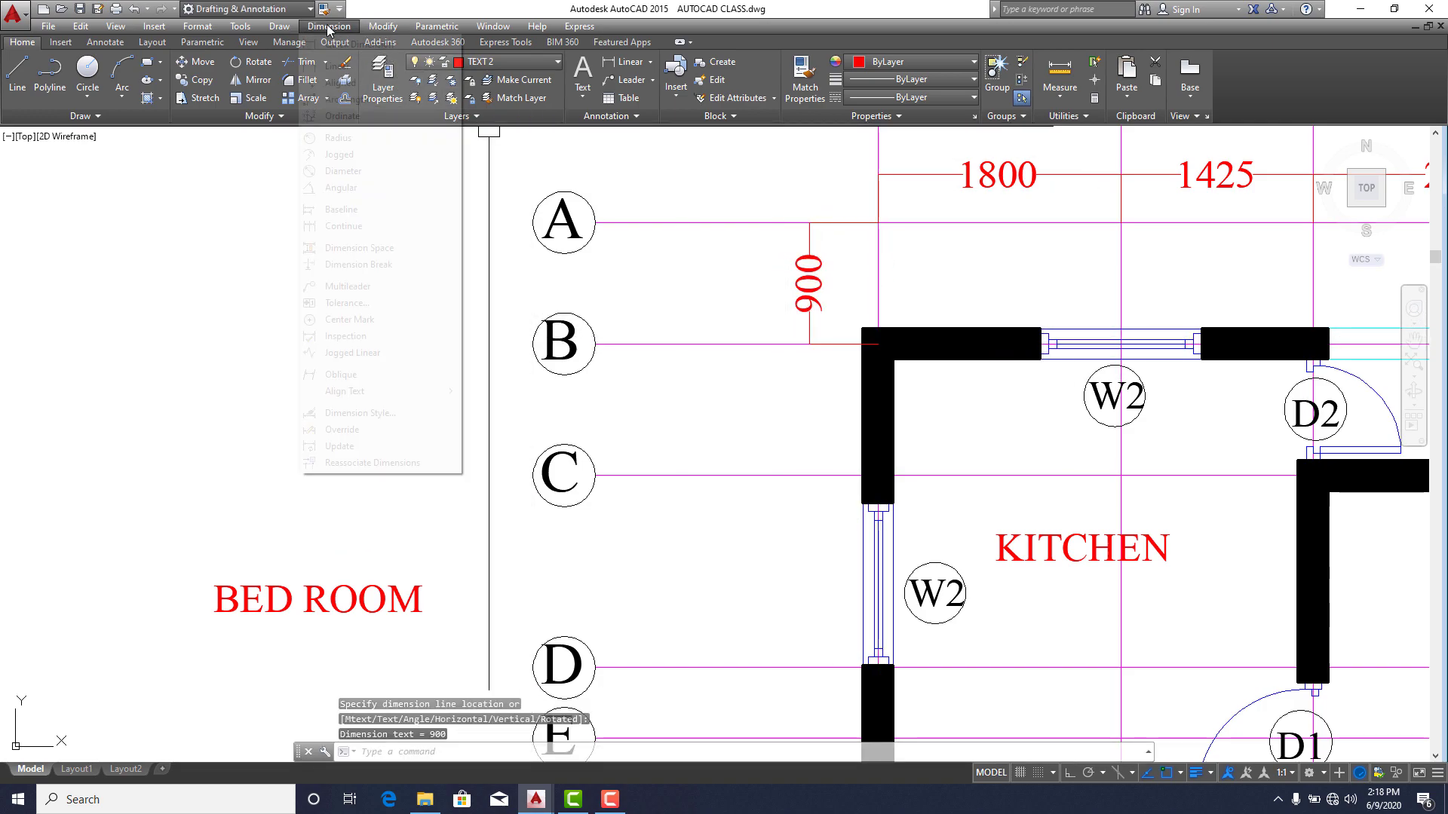
click(343, 227)
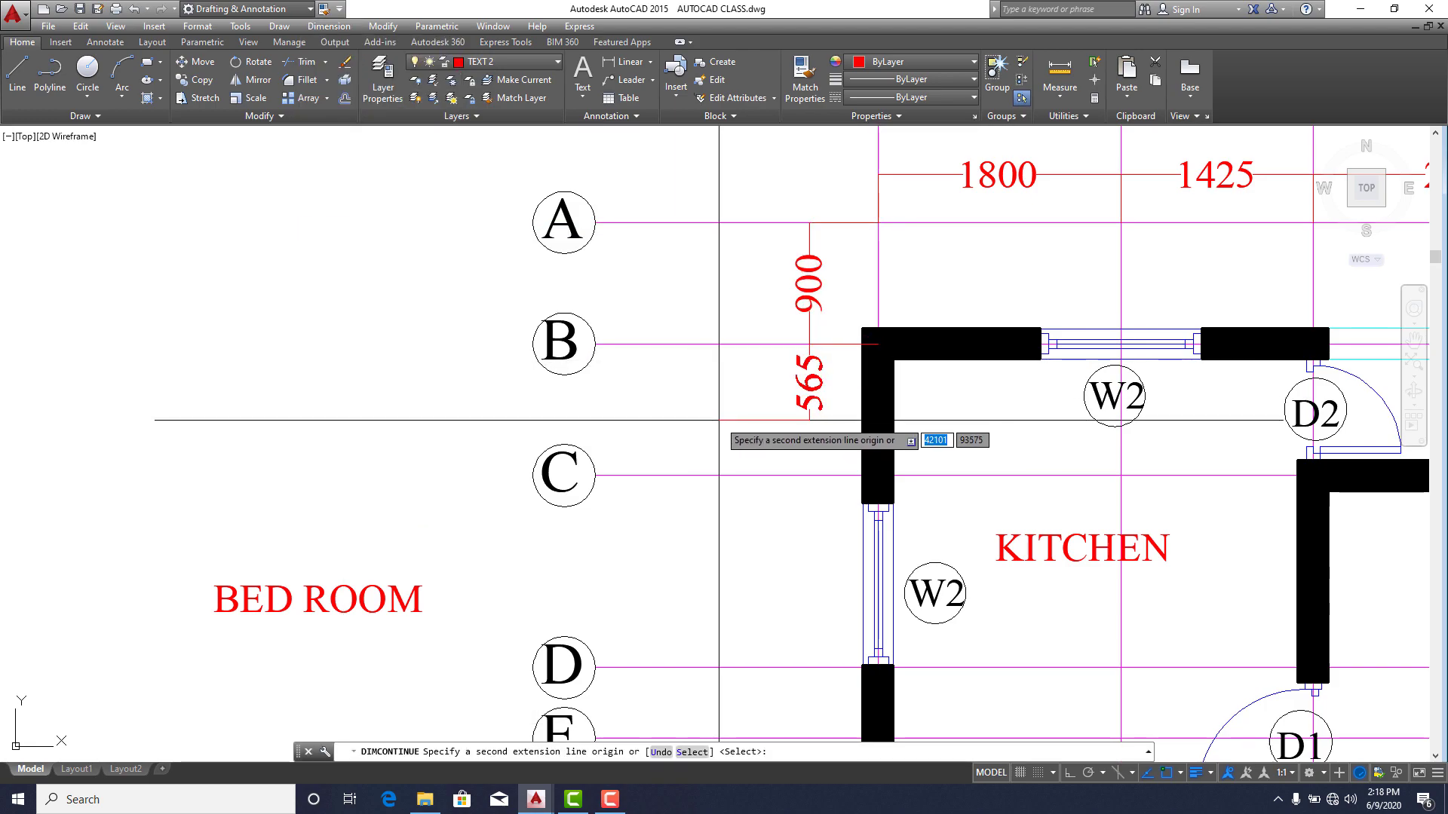
click(878, 475)
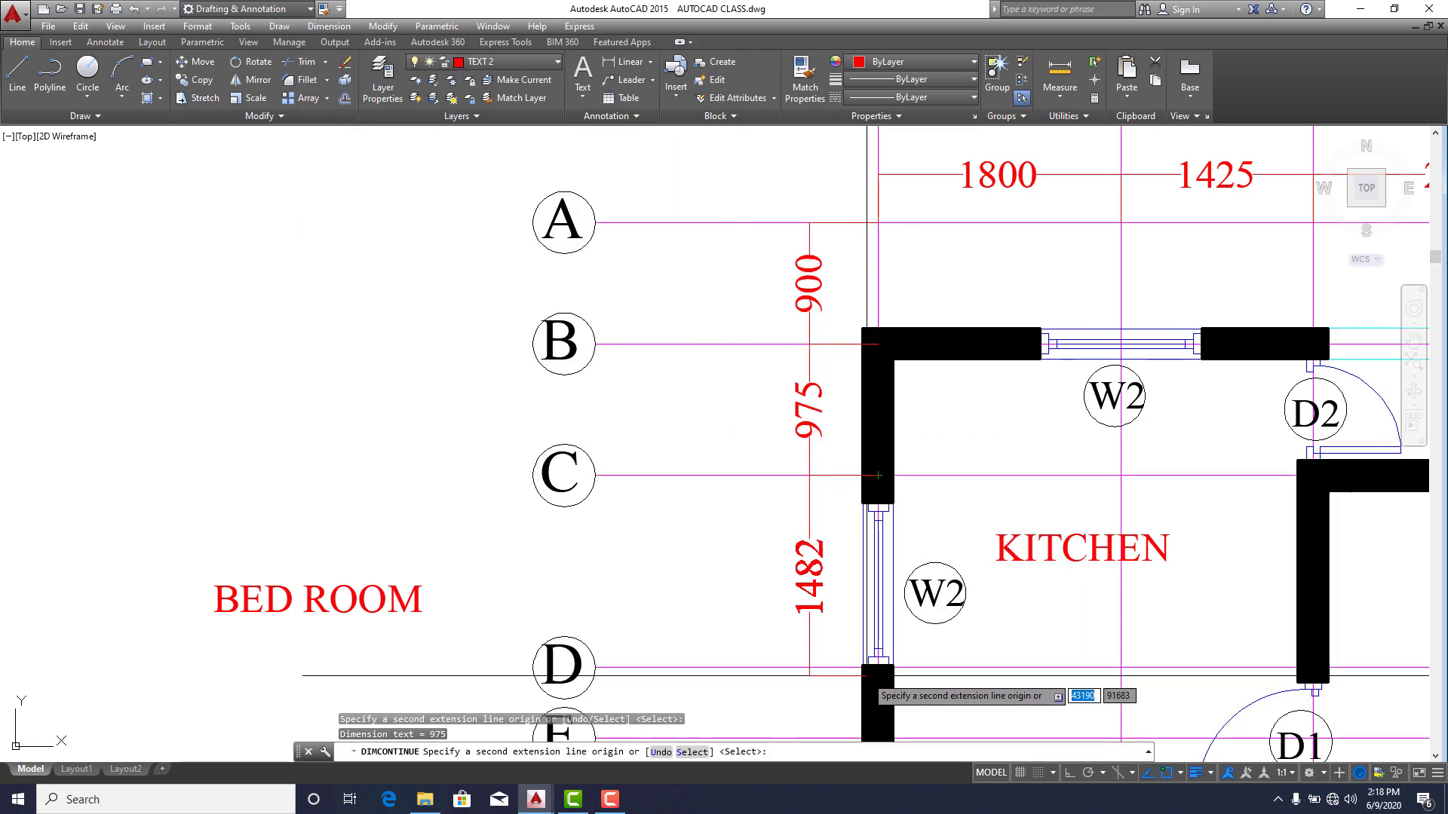
click(878, 667)
Continue the vertical dimension chain from grid line D through grid lines E, F and G.
scroll(852, 588, down, 8)
scroll(758, 312, up, 8)
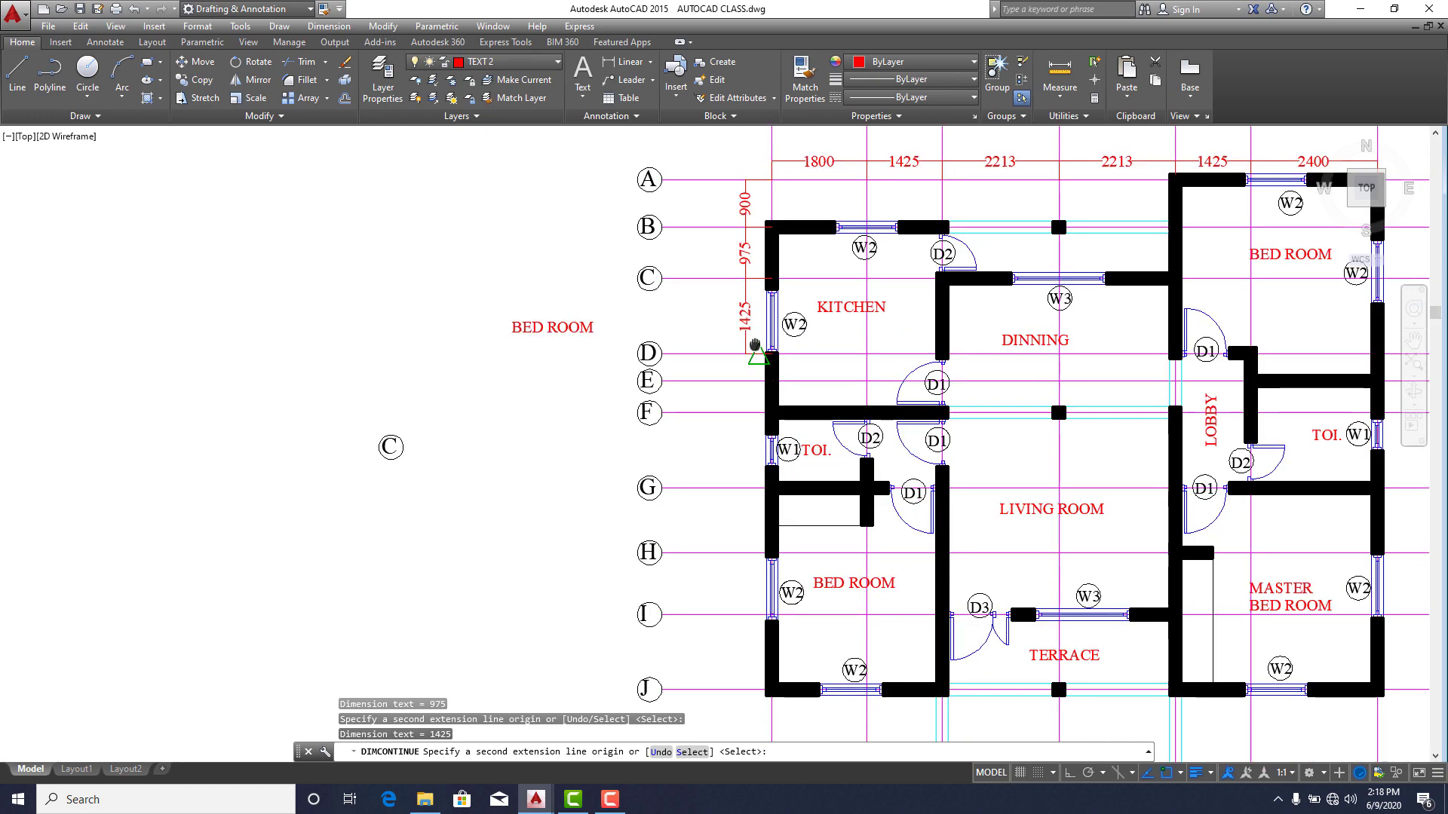
click(758, 313)
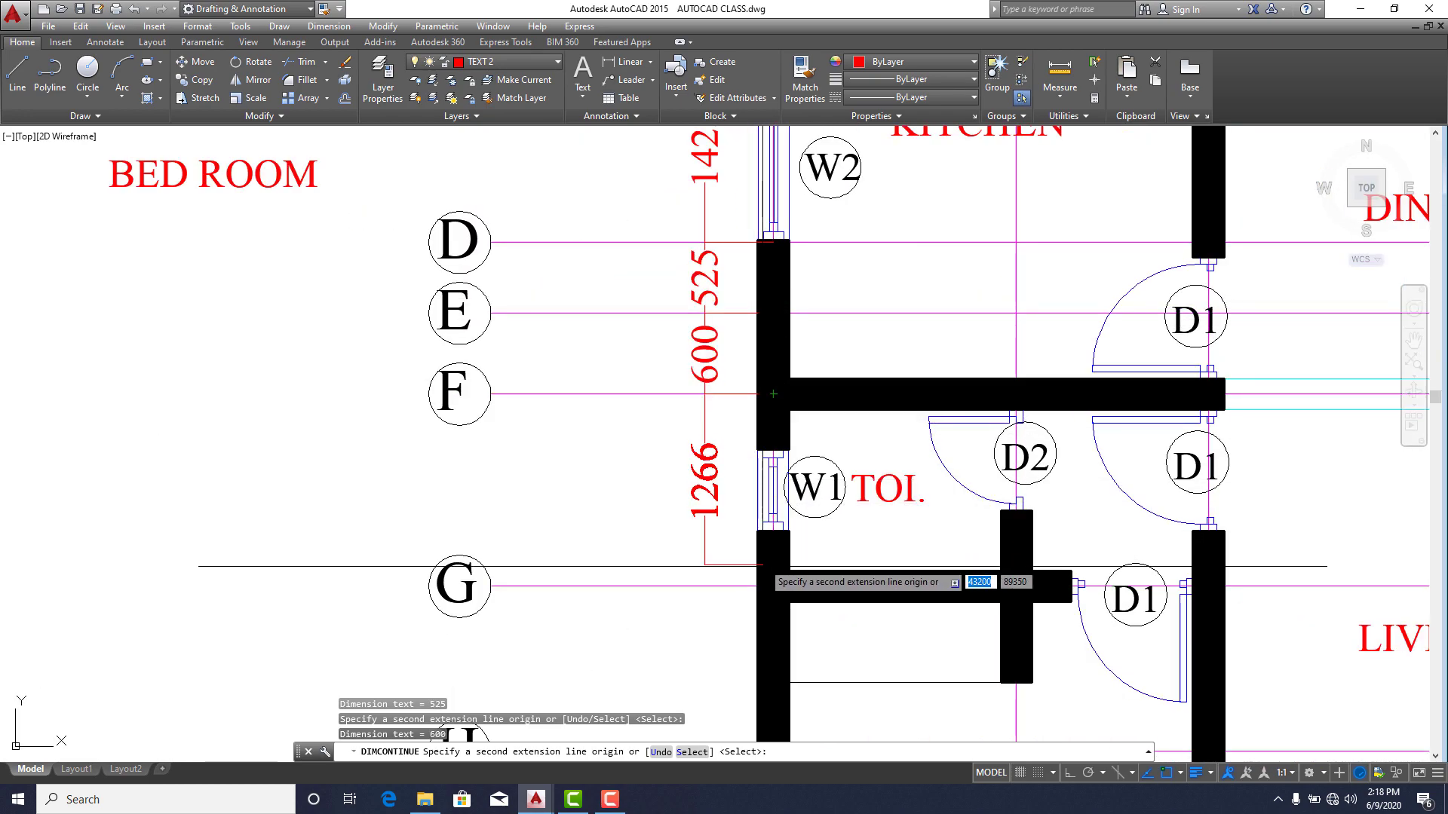
scroll(758, 587, down, 8)
scroll(735, 325, up, 6)
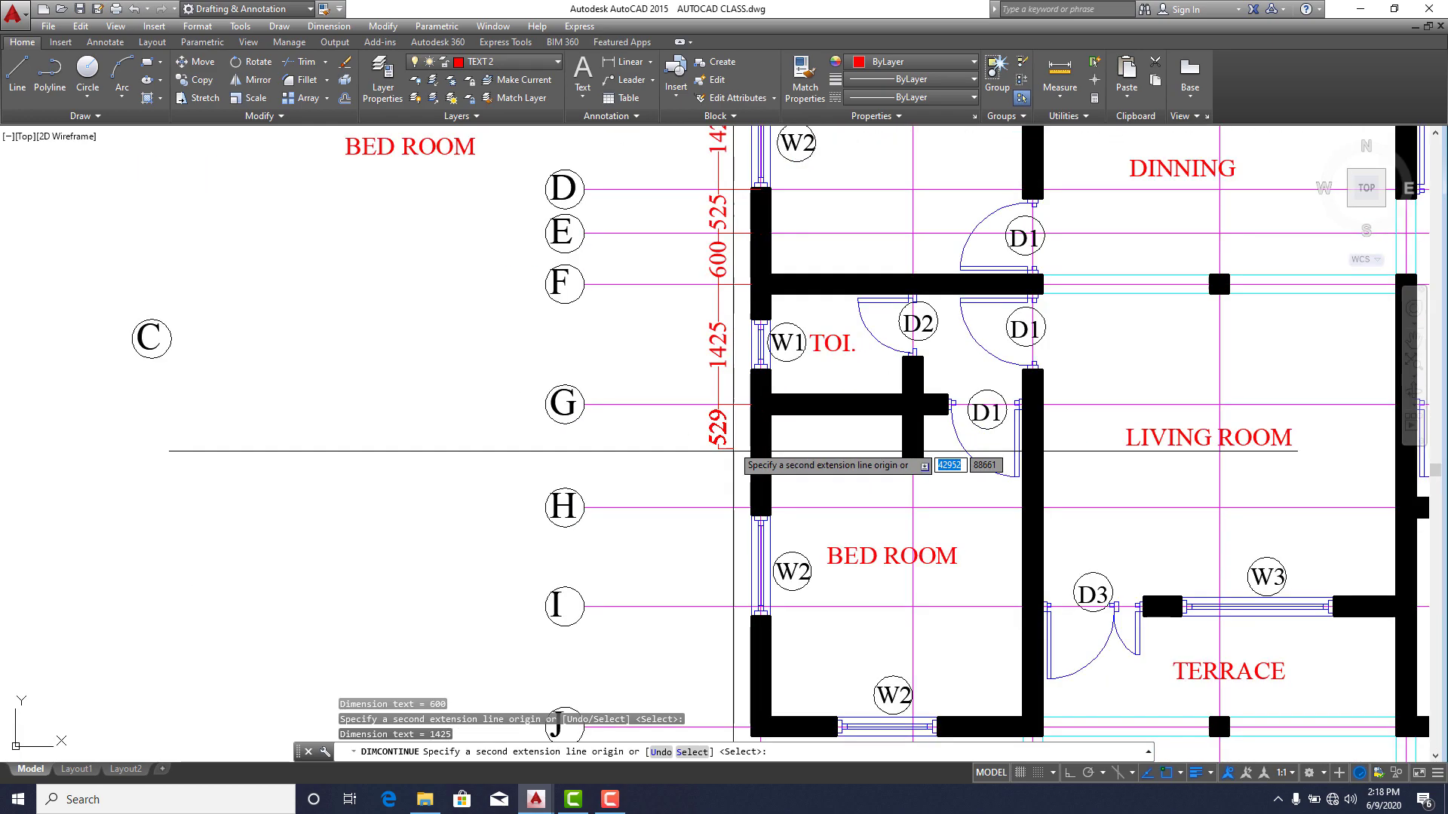
Extend the vertical dimension chain from grid line G through grid lines H, I and J, and end the chain.
click(756, 510)
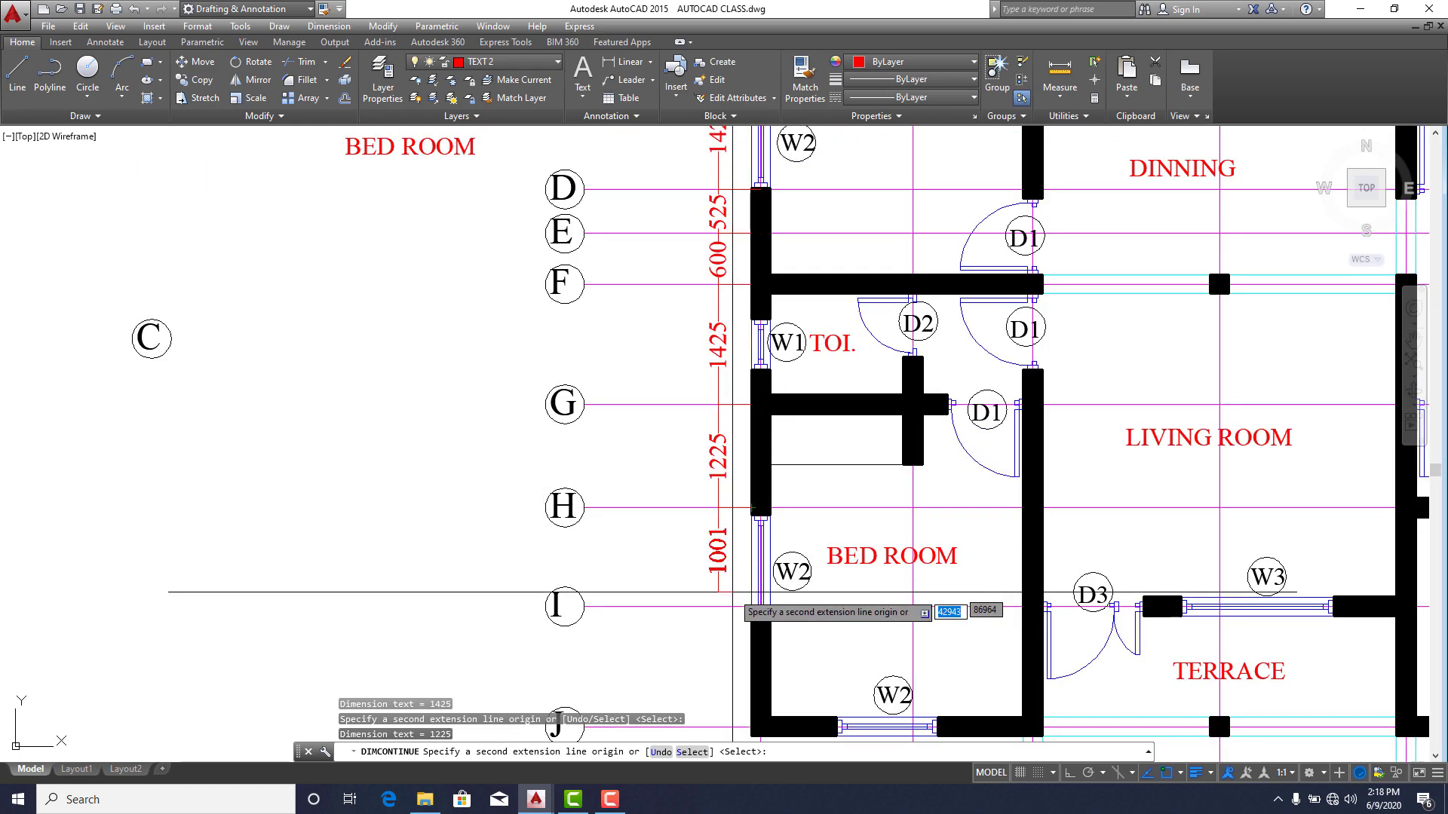
click(751, 609)
scroll(754, 596, down, 5)
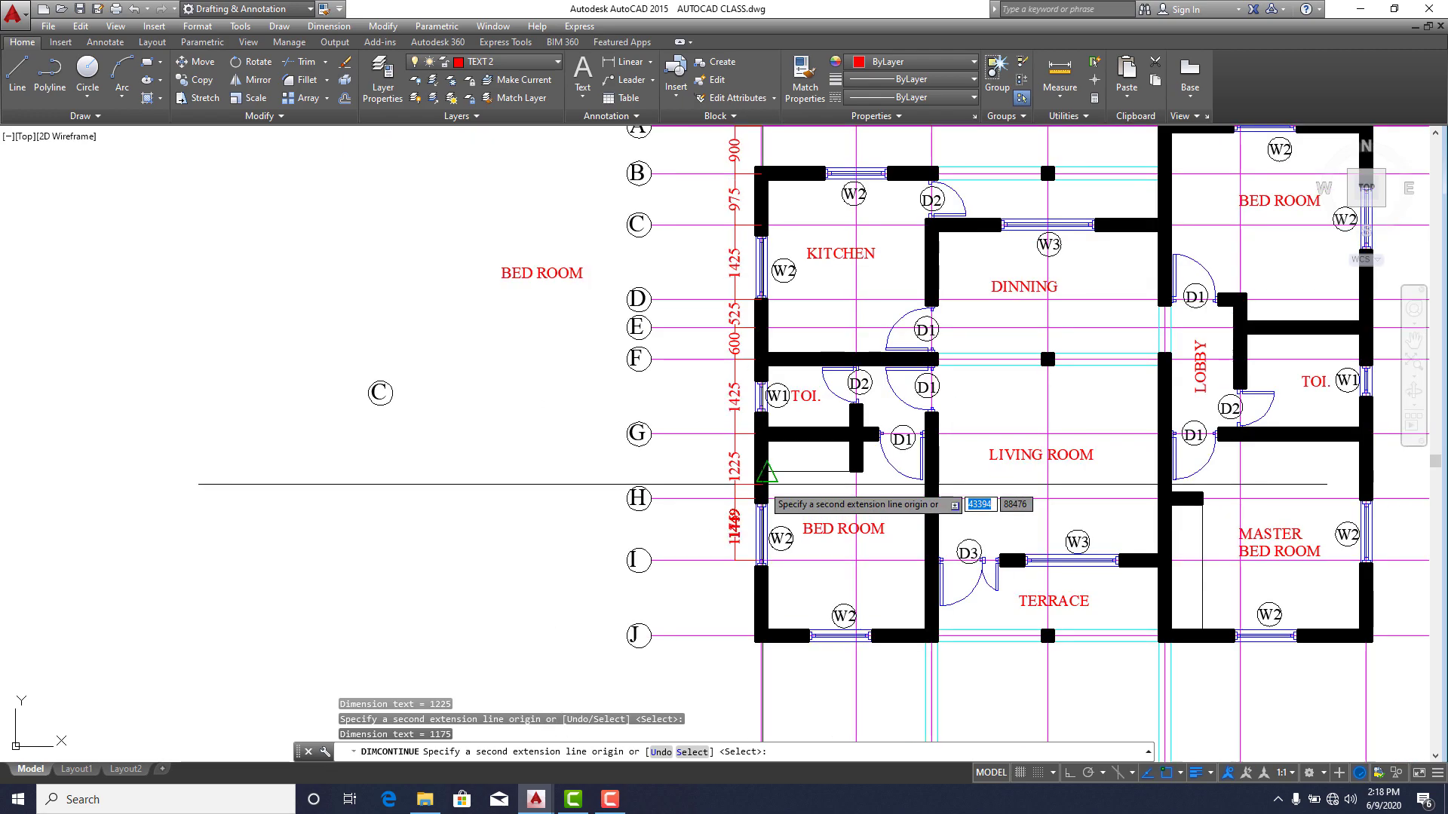
scroll(726, 582, up, 5)
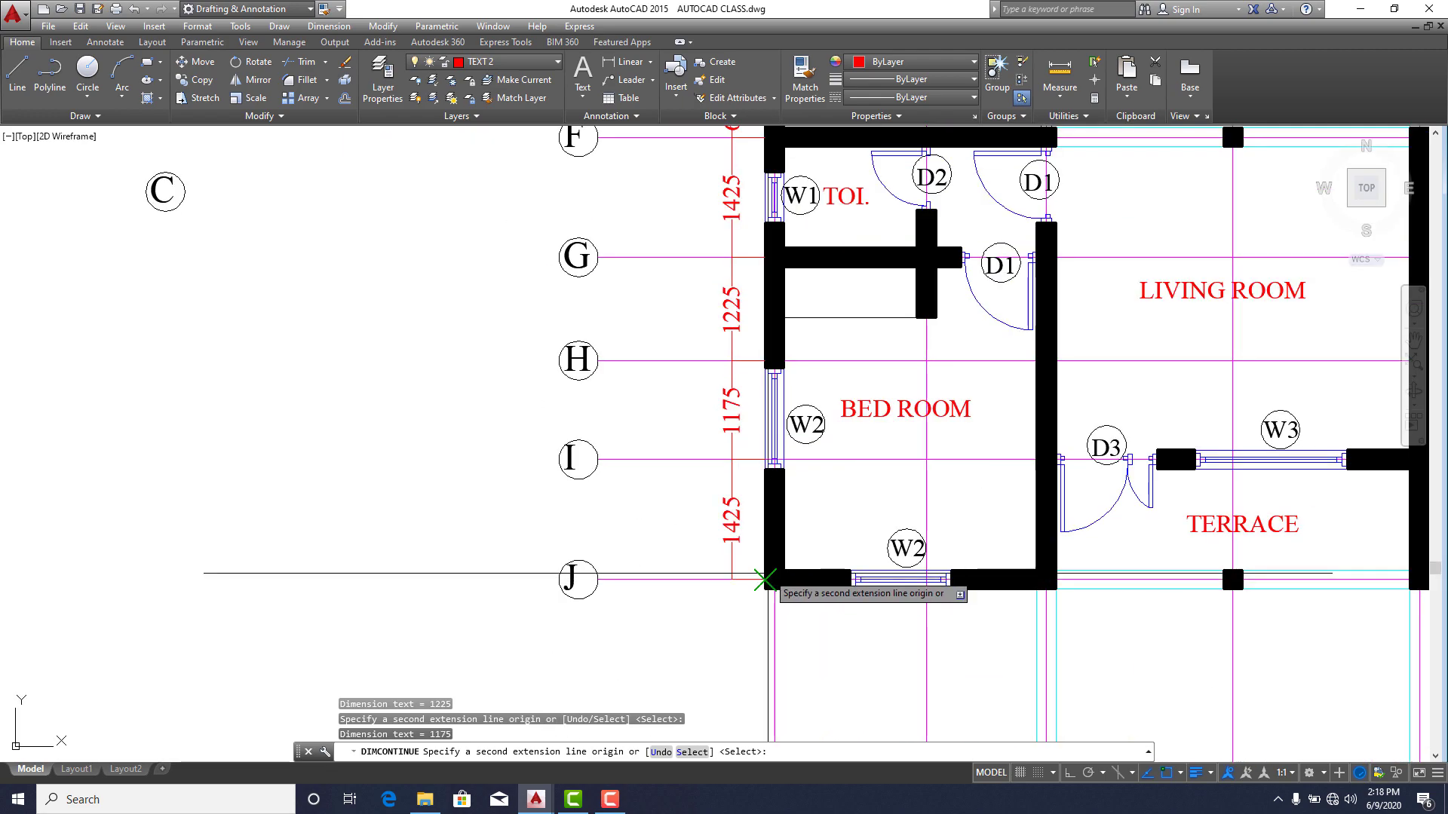
click(764, 580)
key(Return)
Add an overall horizontal linear dimension between the kitchen's and the upper bedroom's outer wall corners, placed above the grid spacing chain.
scroll(762, 580, down, 5)
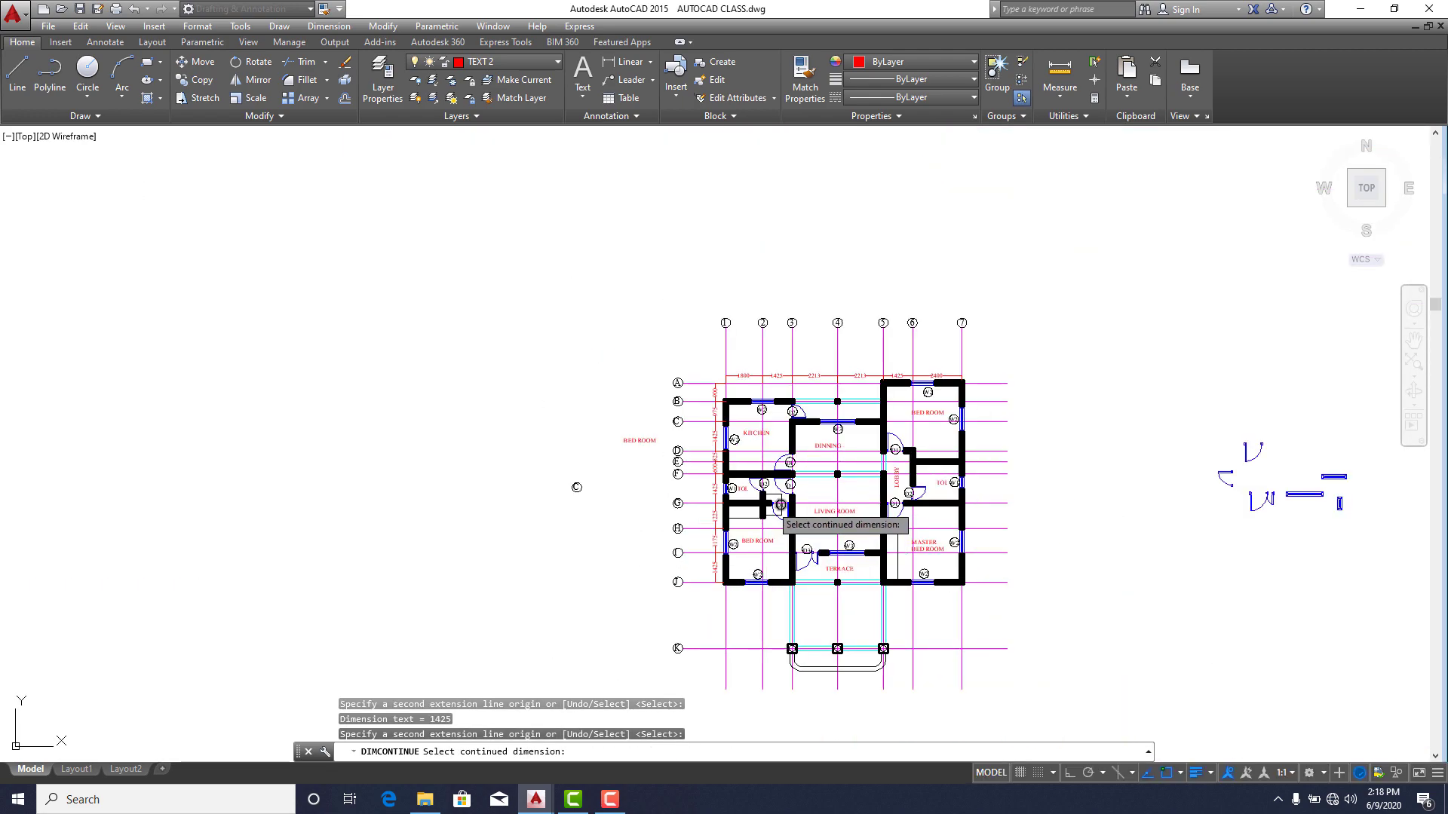
middle_drag(780, 505, 774, 489)
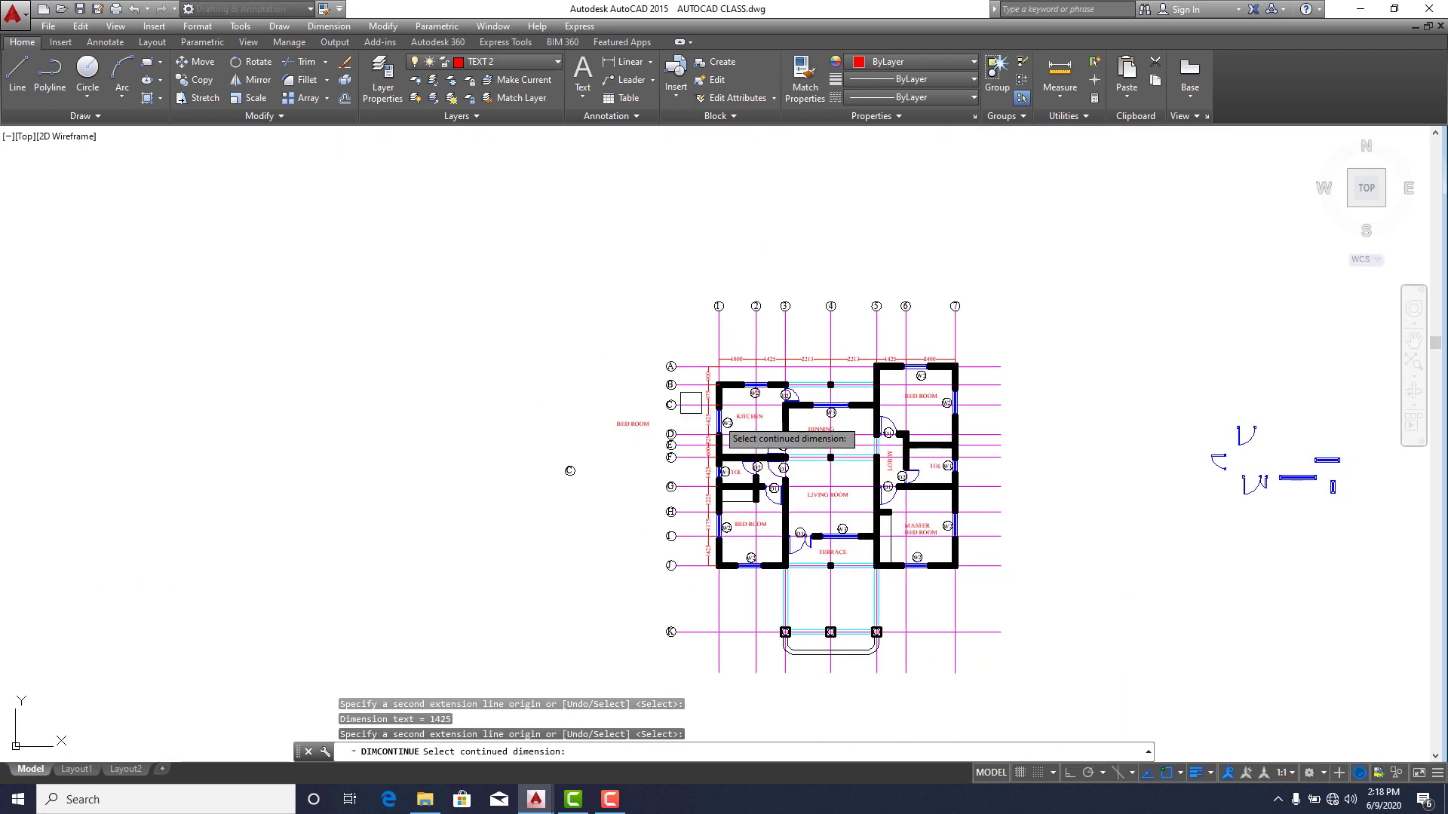
click(612, 68)
scroll(701, 332, up, 4)
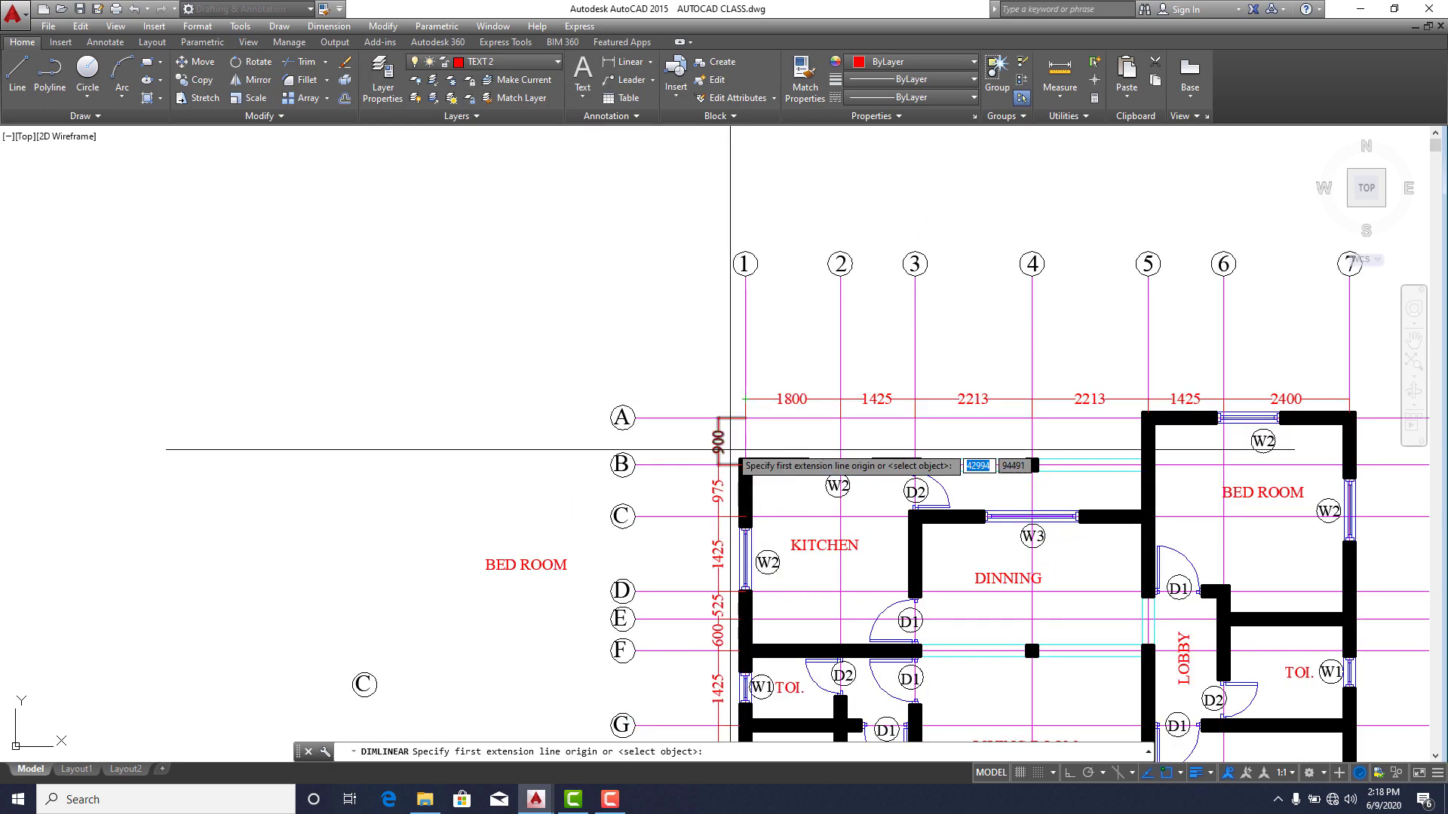
scroll(730, 450, up, 6)
click(753, 471)
scroll(716, 348, down, 6)
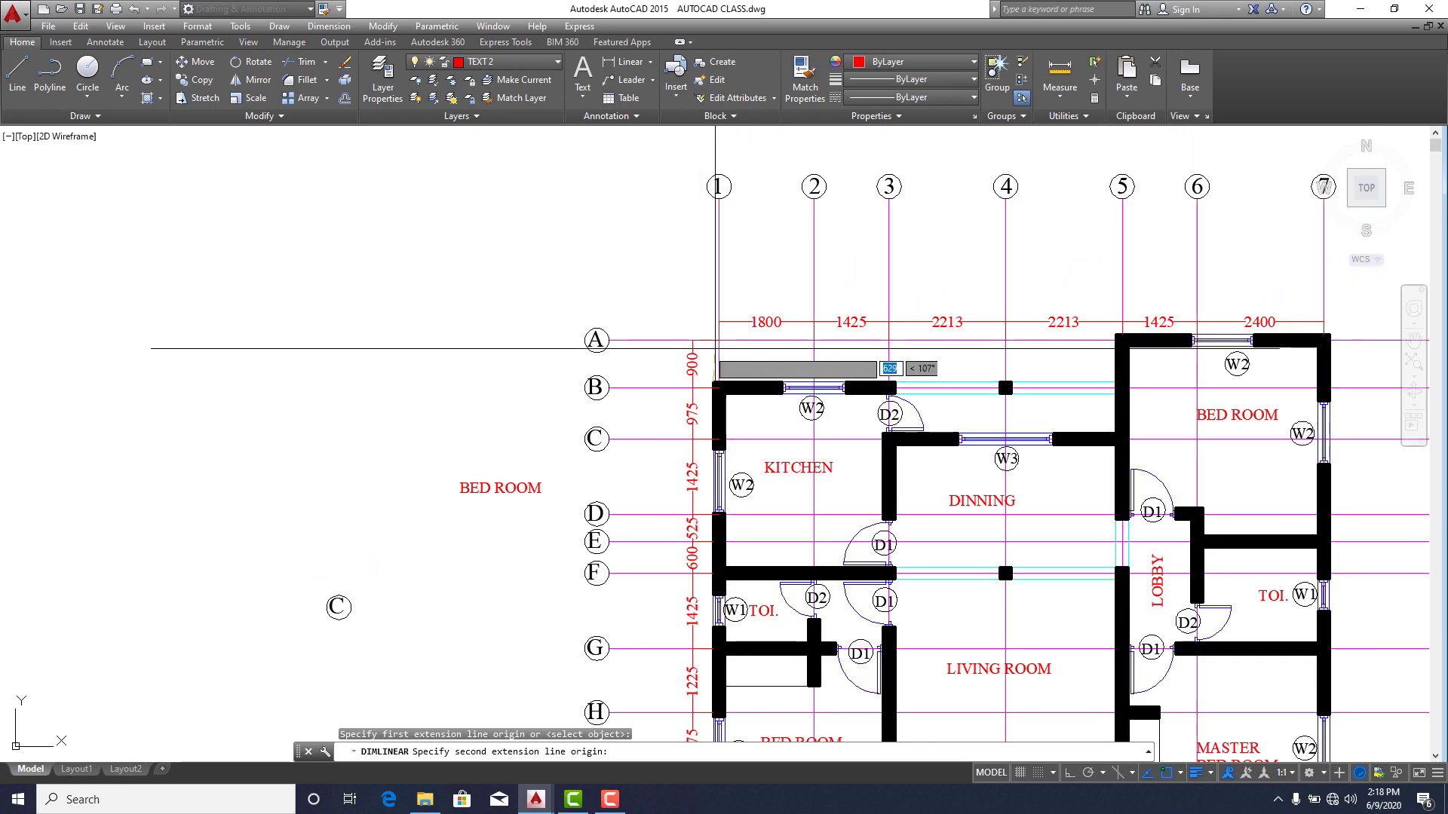
click(1325, 334)
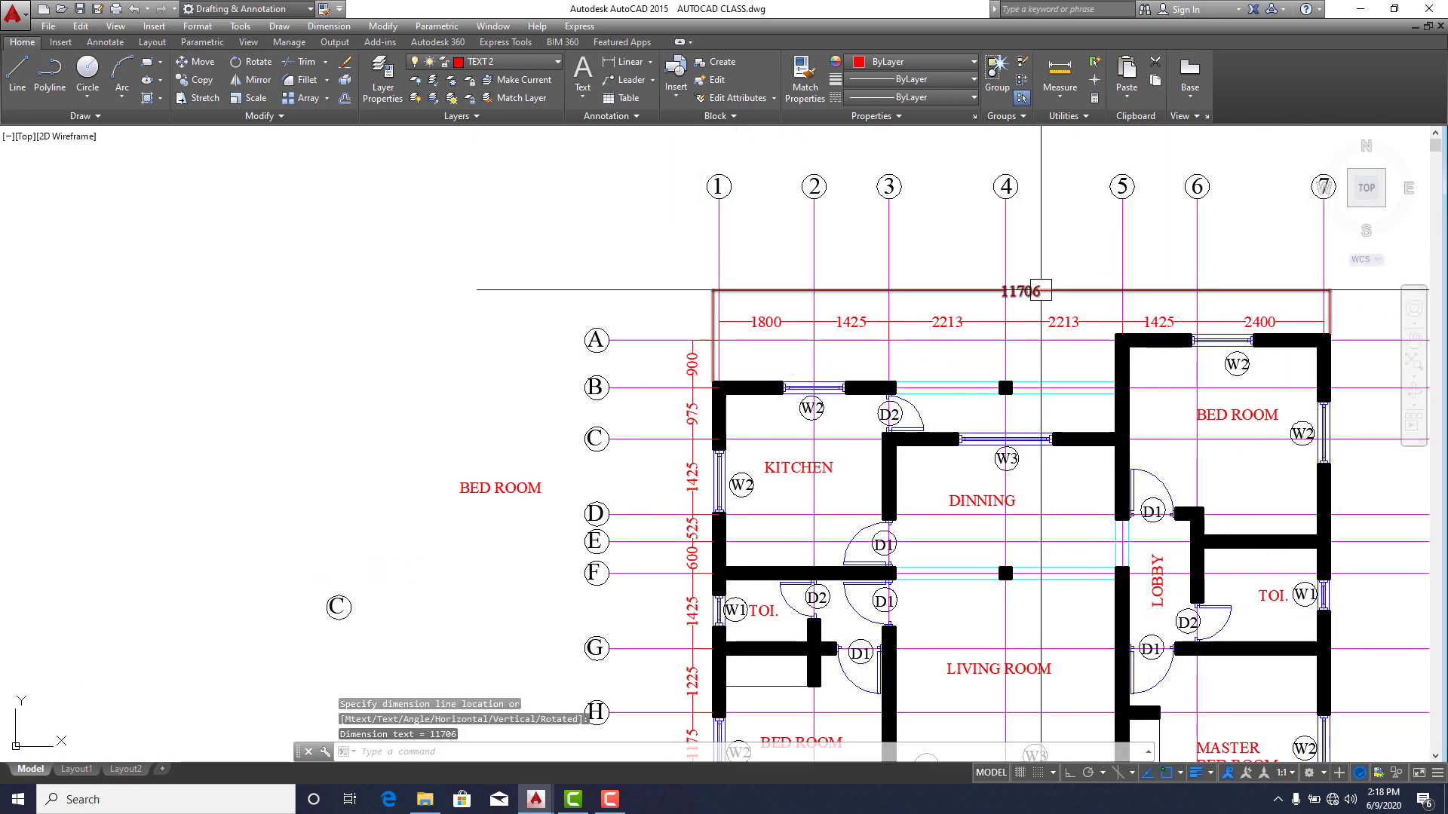
scroll(745, 286, down, 2)
key(Return)
scroll(703, 414, up, 4)
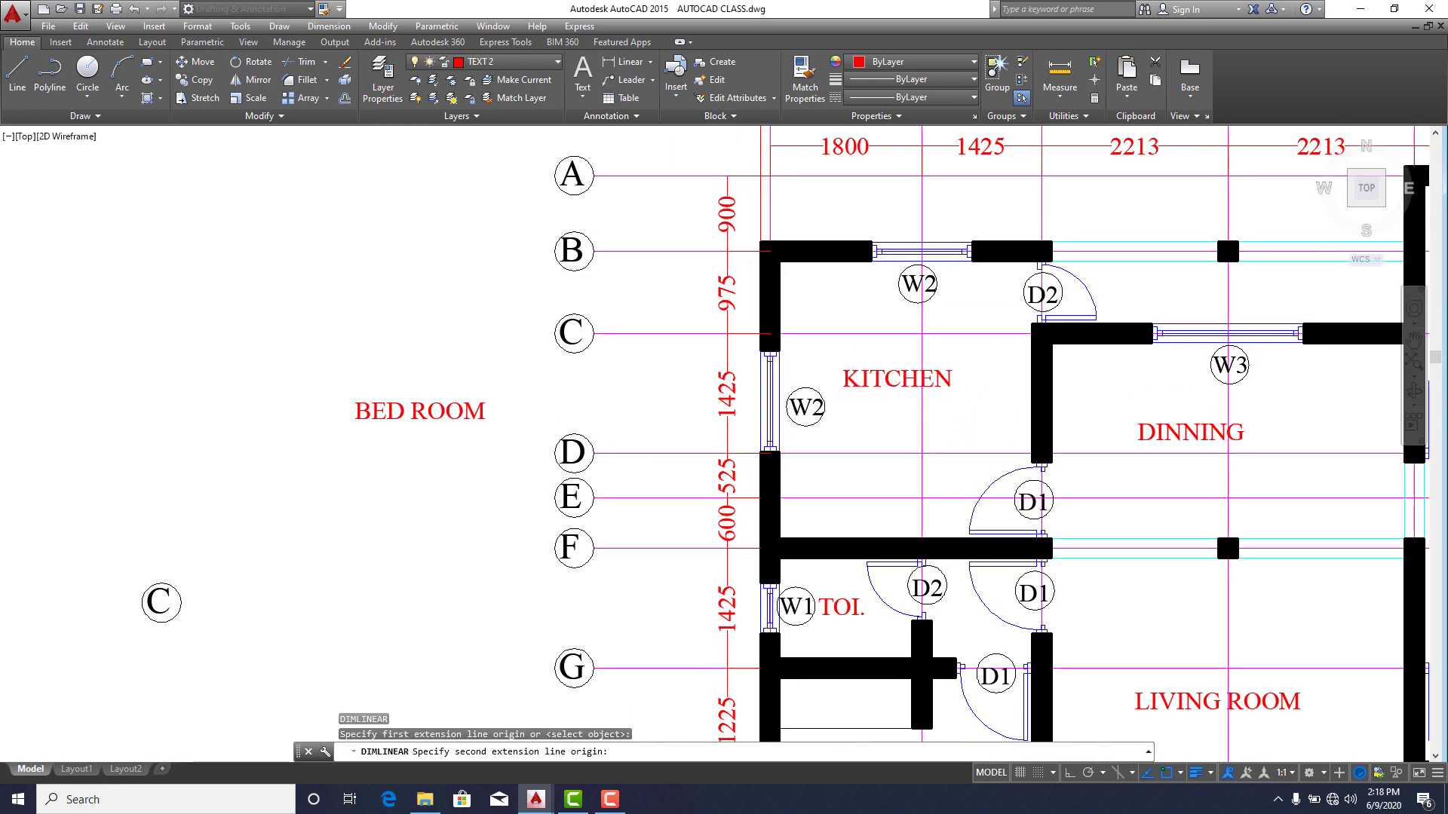
scroll(777, 195, down, 4)
key(Escape)
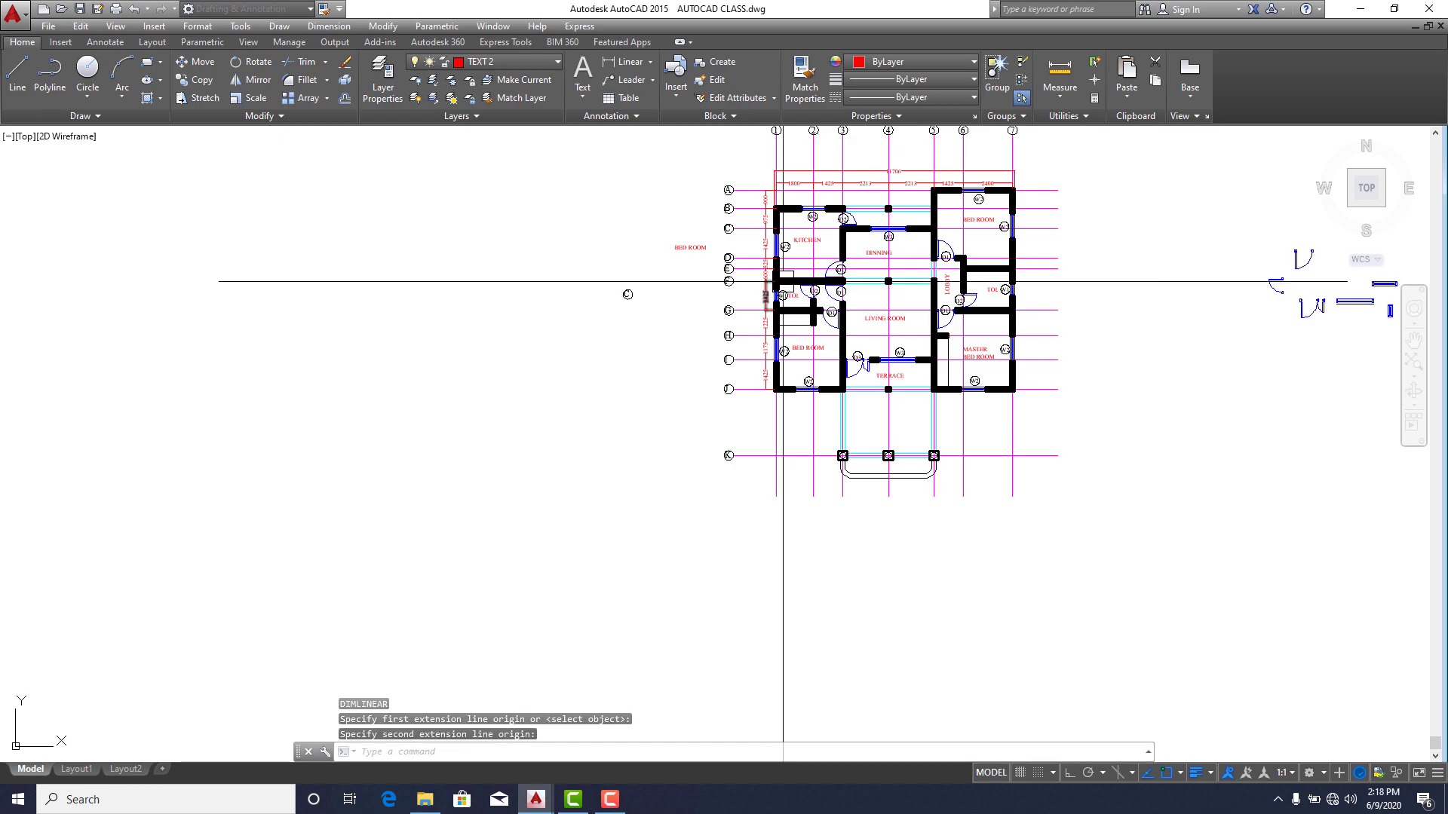
scroll(966, 188, up, 4)
key(Return)
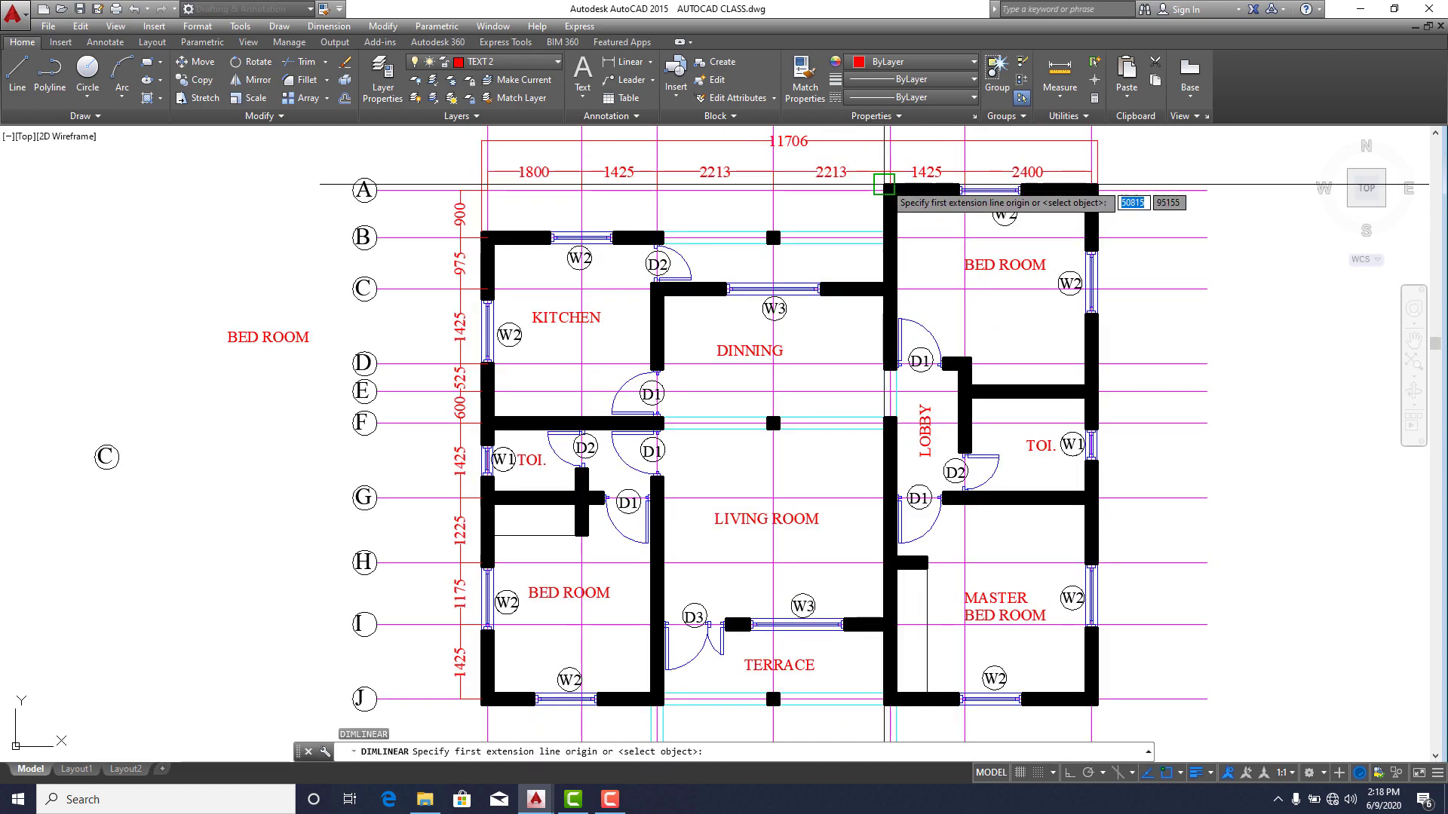
click(883, 186)
key(Escape)
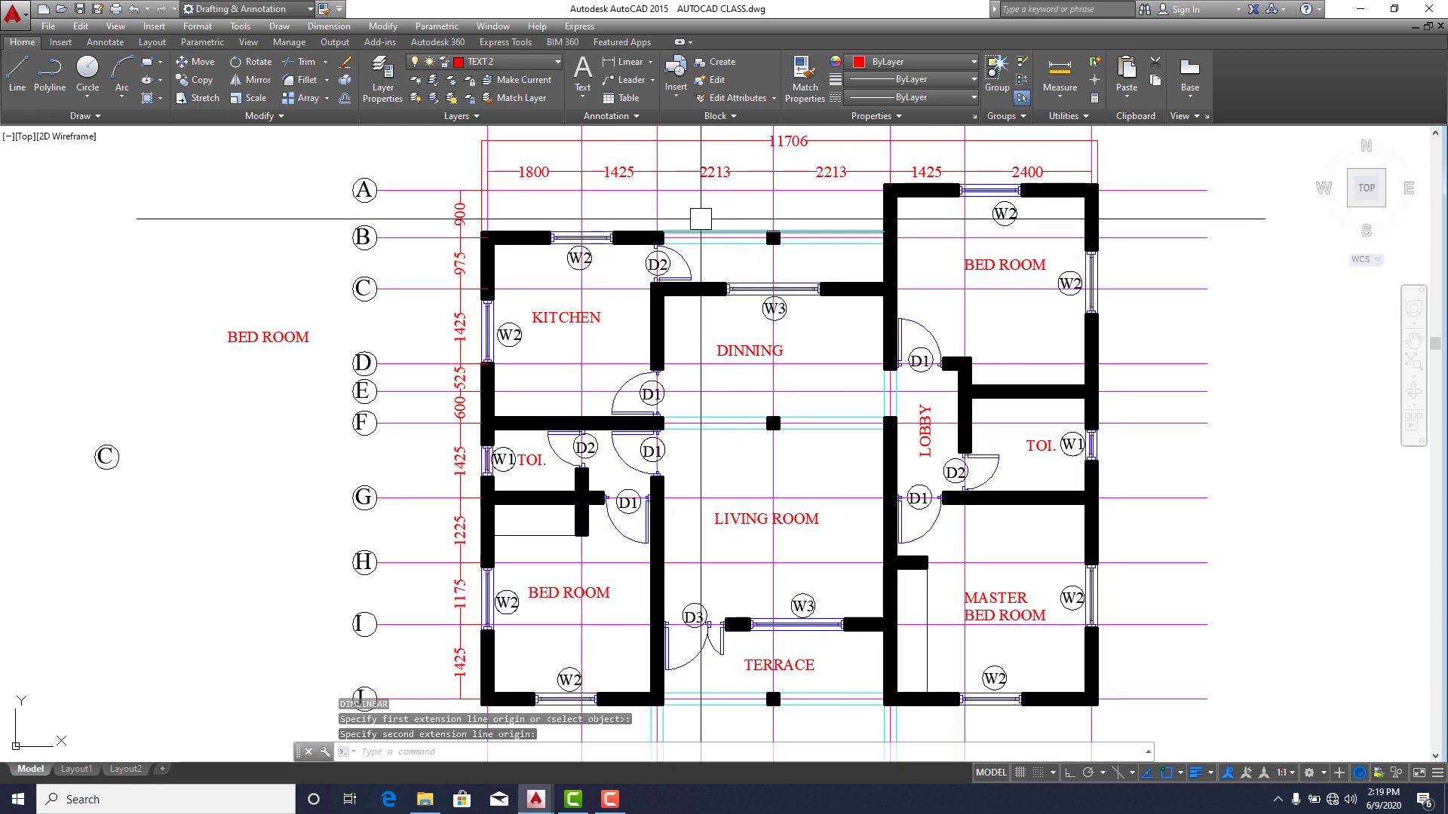
Add an overall vertical linear dimension from the kitchen's upper outer corner to the bedroom's lower outer corner, outside the vertical chain.
key(Return)
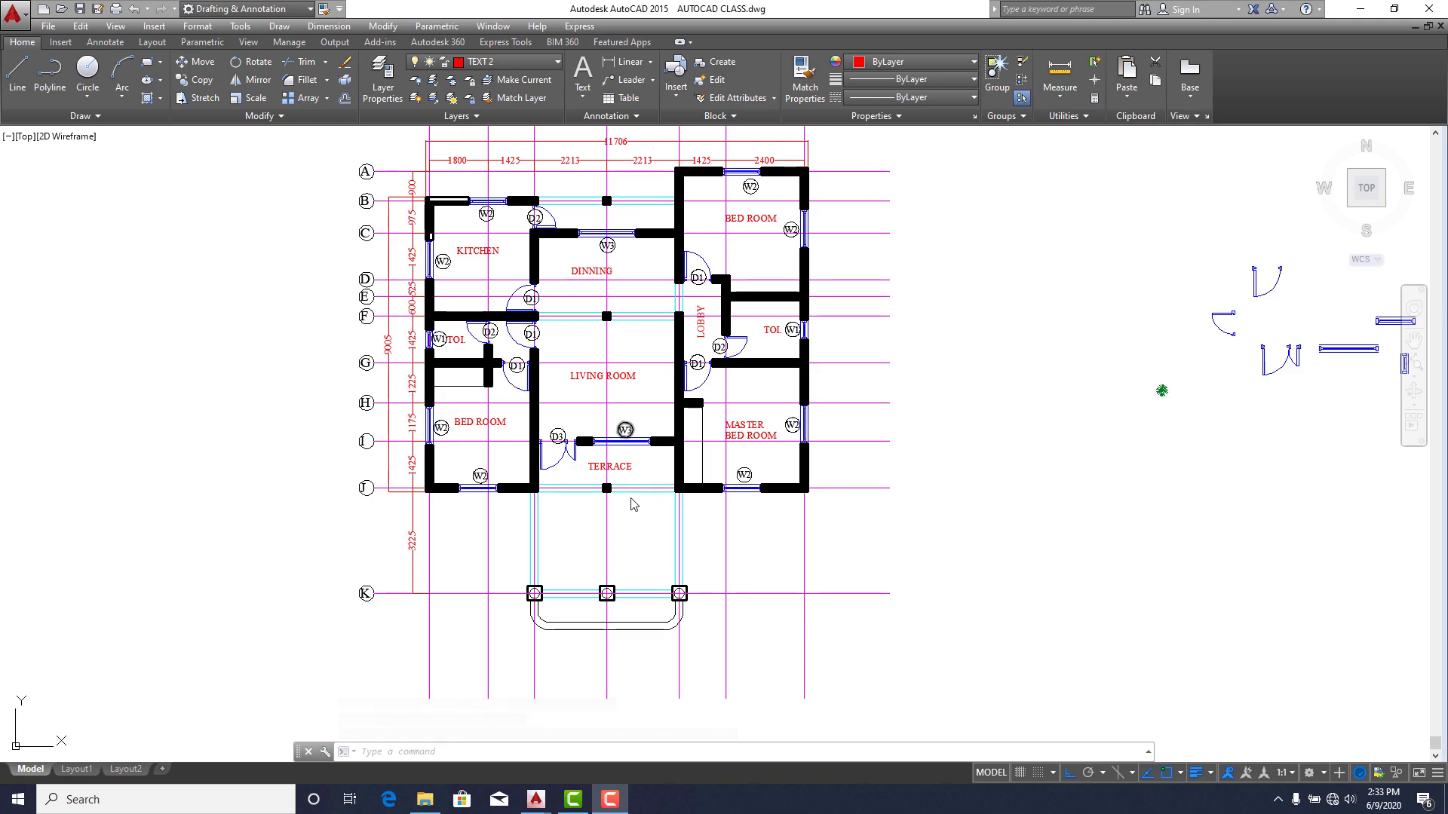
middle_drag(640, 540, 737, 537)
middle_drag(896, 536, 779, 492)
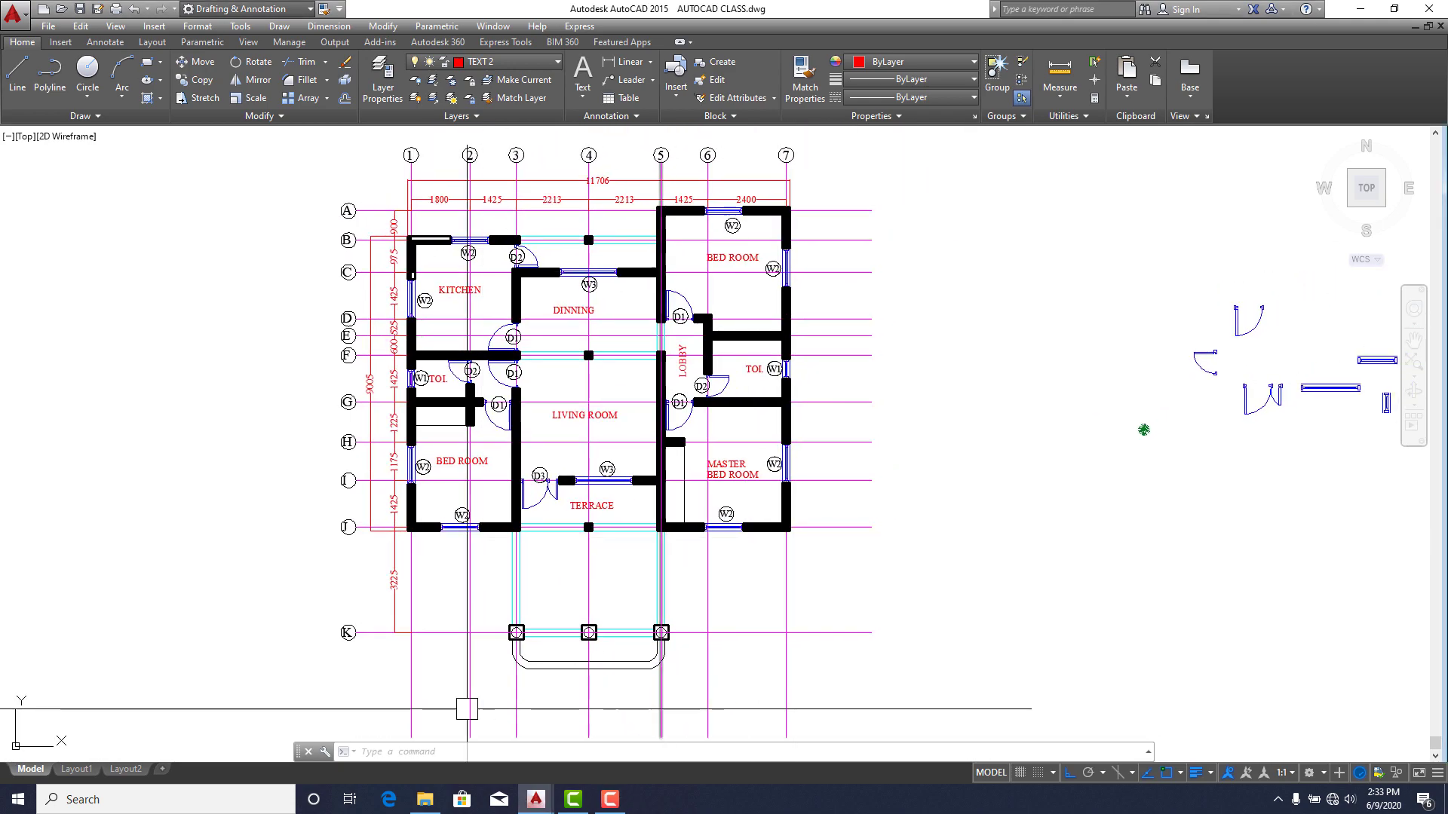
scroll(571, 552, up, 4)
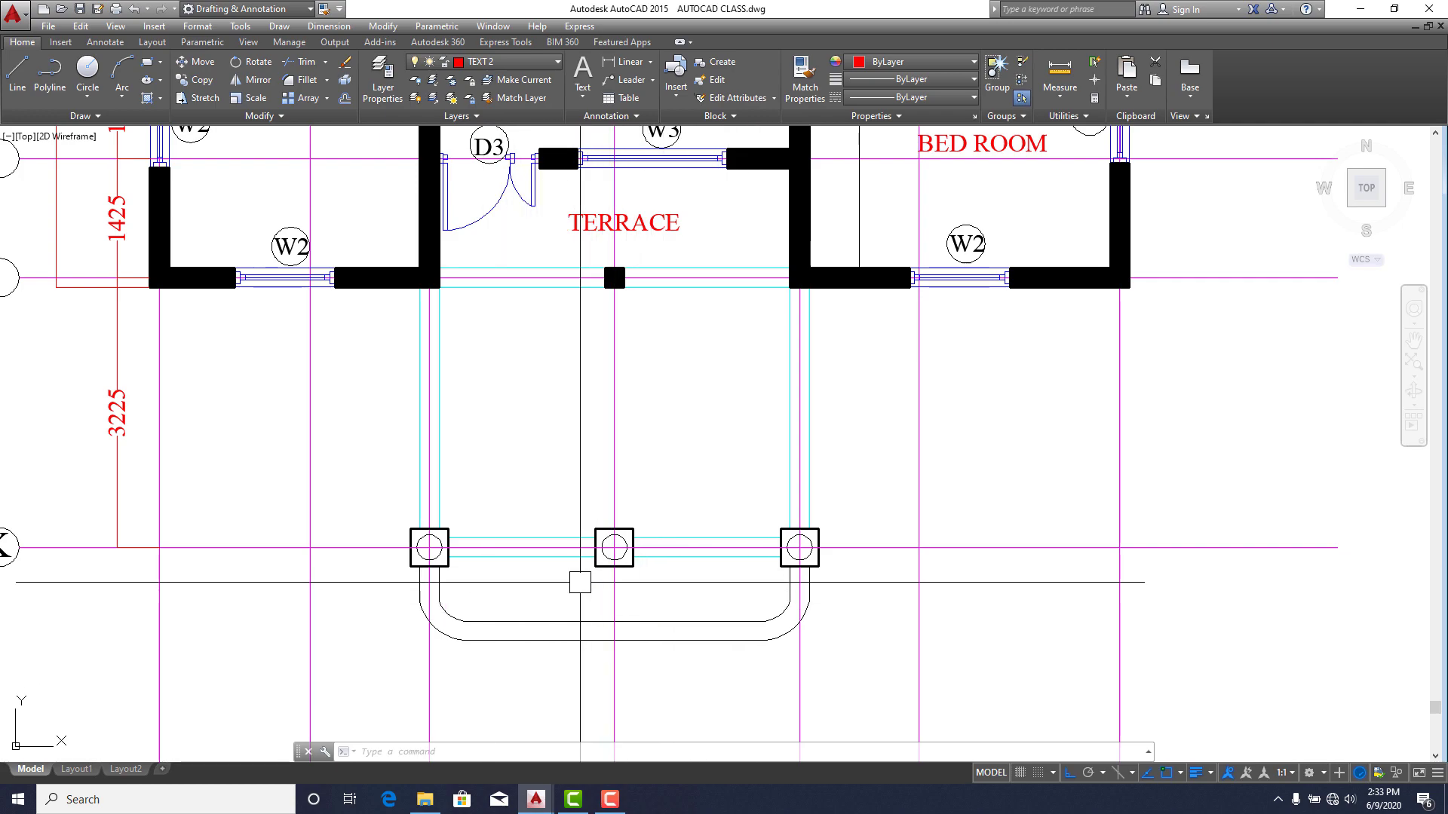
scroll(596, 573, down, 4)
scroll(828, 586, up, 4)
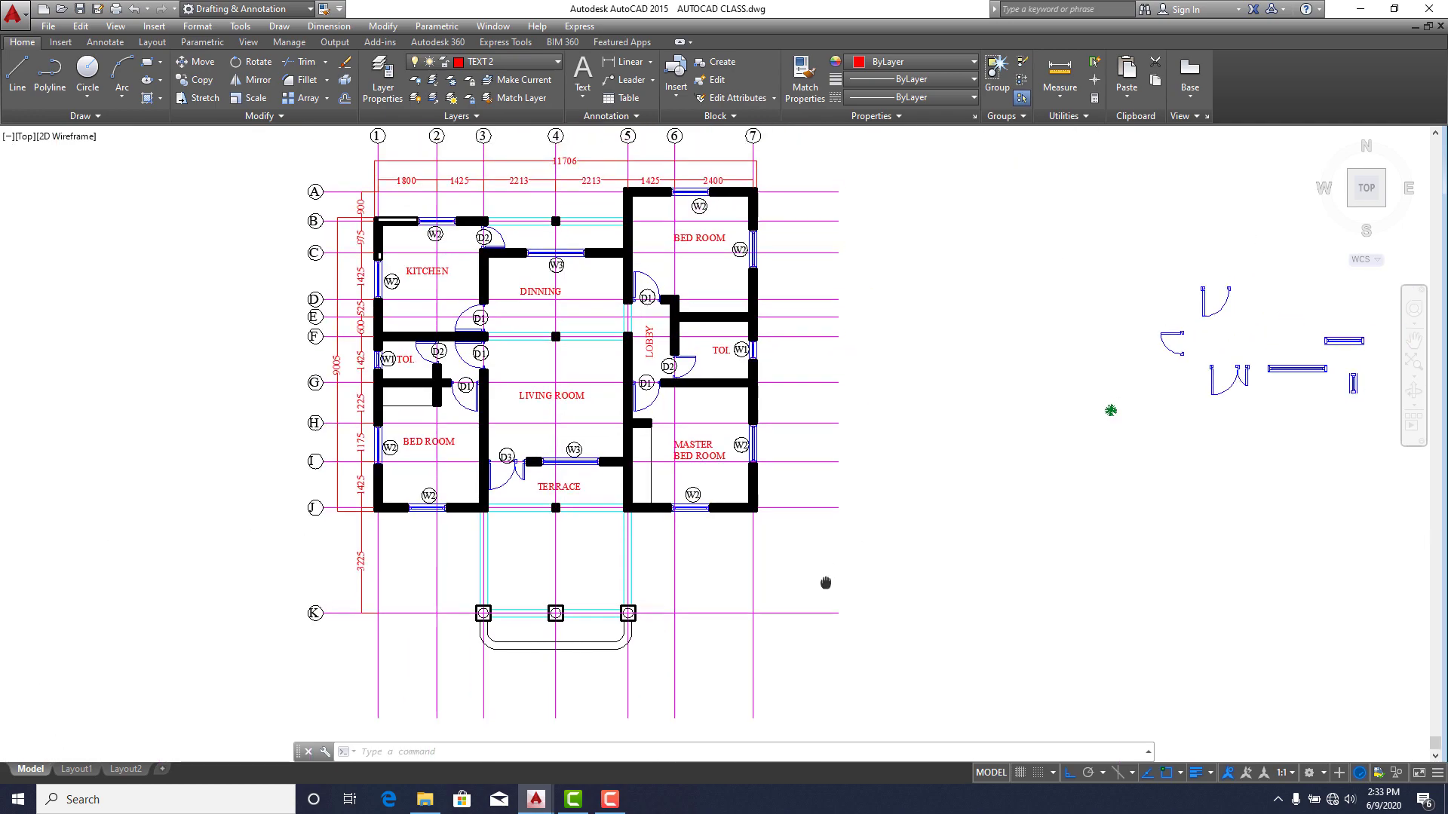
Copy the green plant symbol by its centre into the curved planter below grid line K, scattering copies between the left and middle columns.
scroll(1074, 359, up, 4)
click(1086, 343)
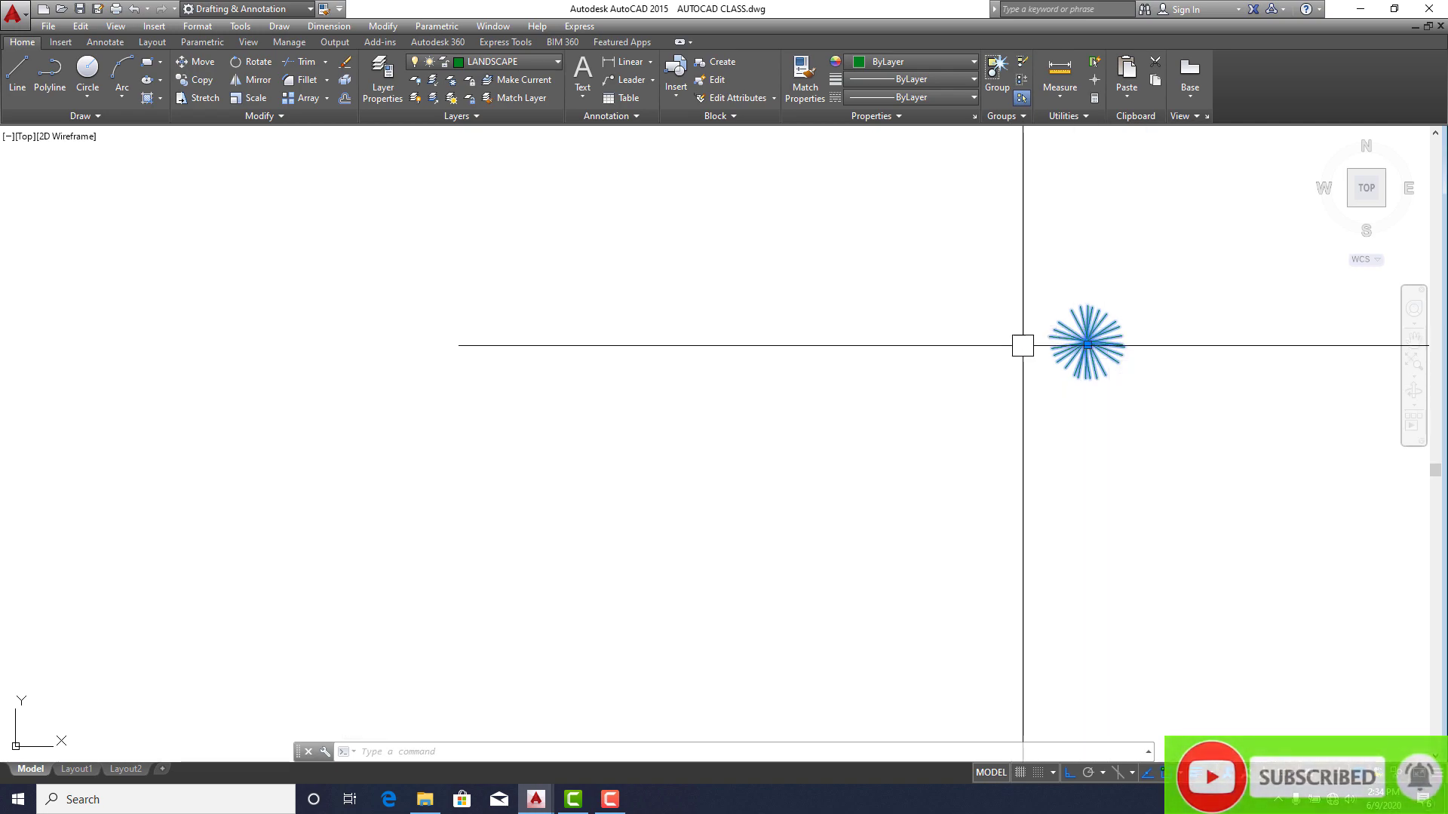
scroll(1021, 369, down, 4)
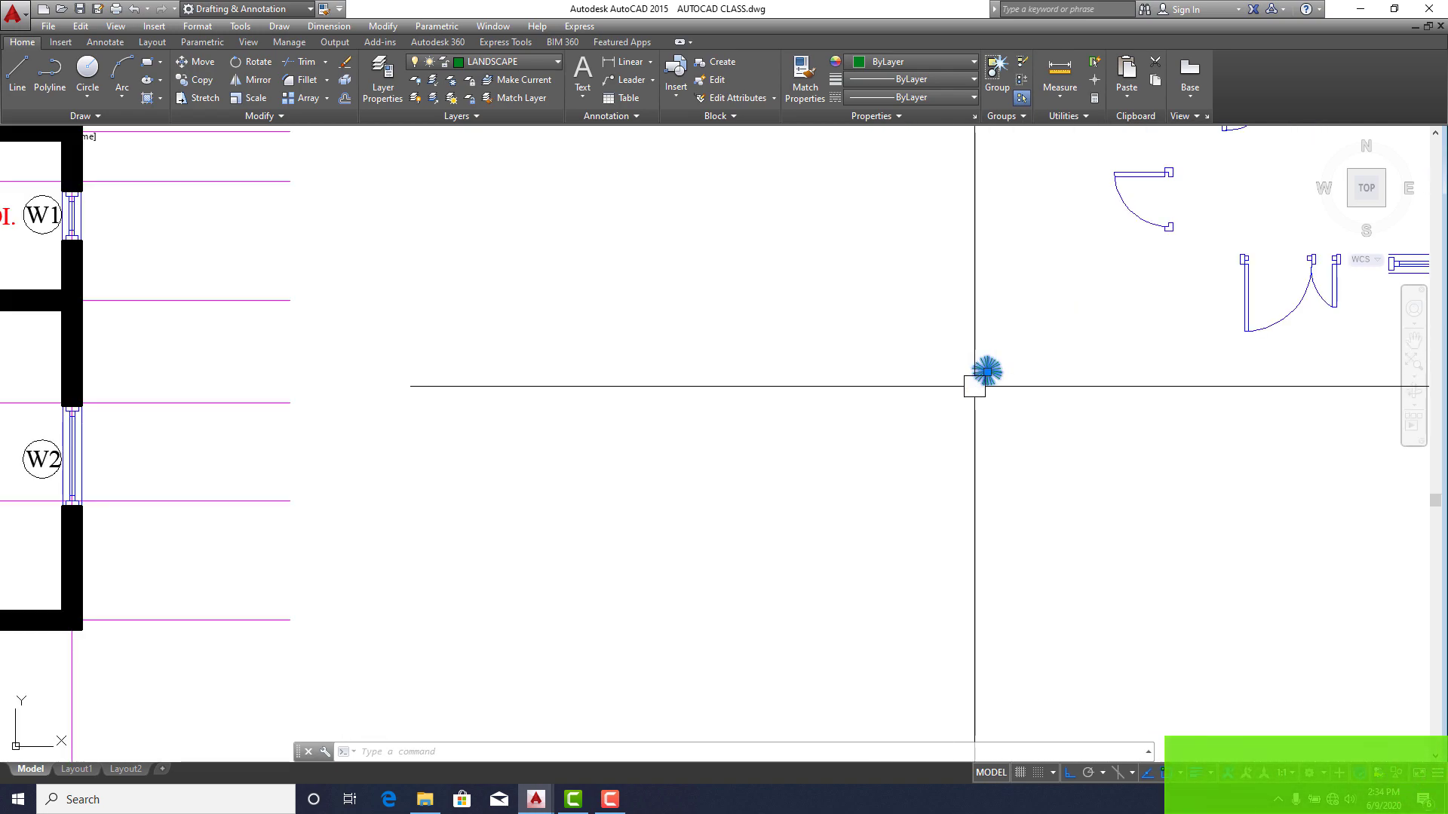
click(211, 82)
click(987, 372)
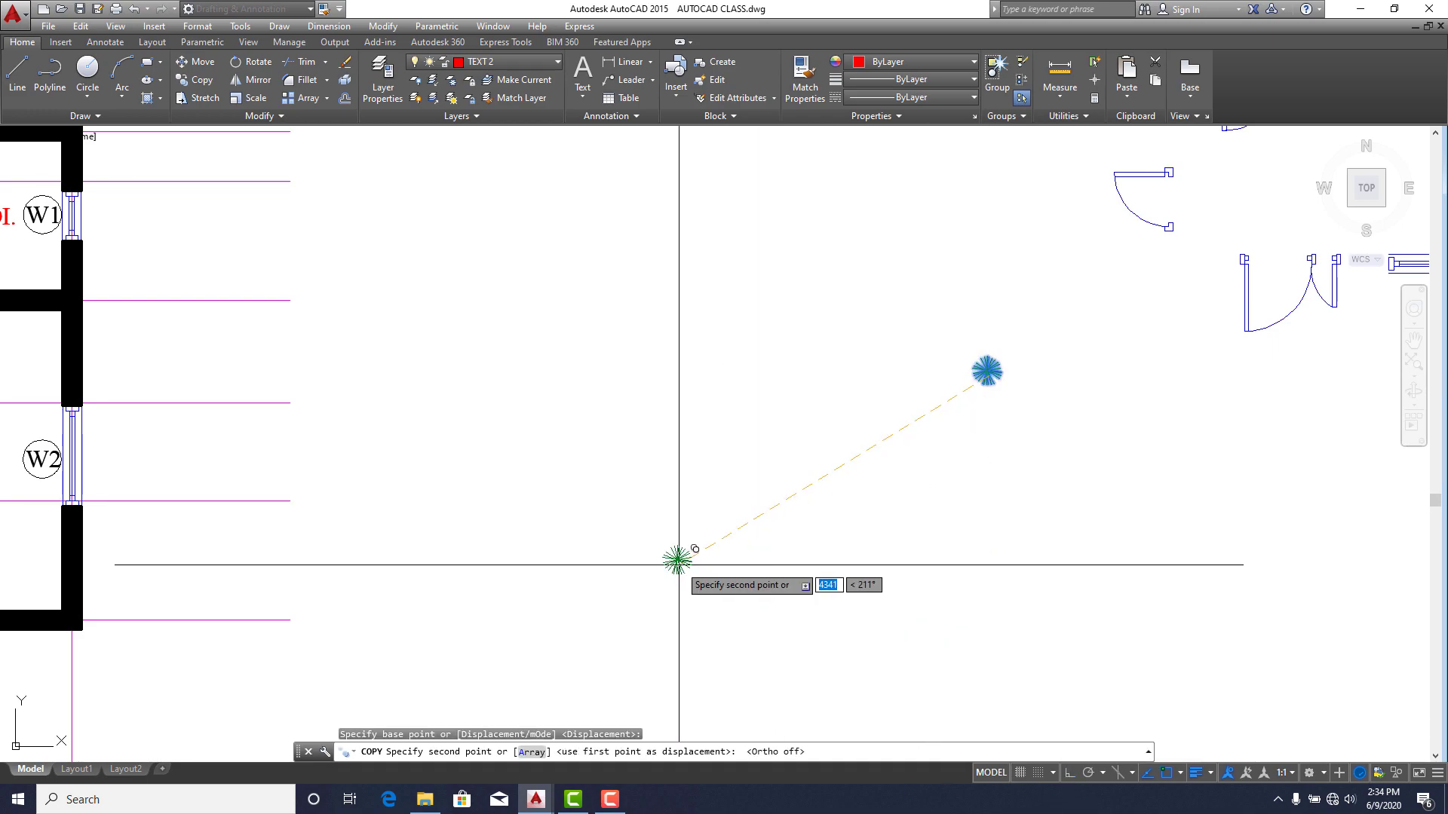
scroll(679, 559, down, 5)
scroll(586, 577, up, 6)
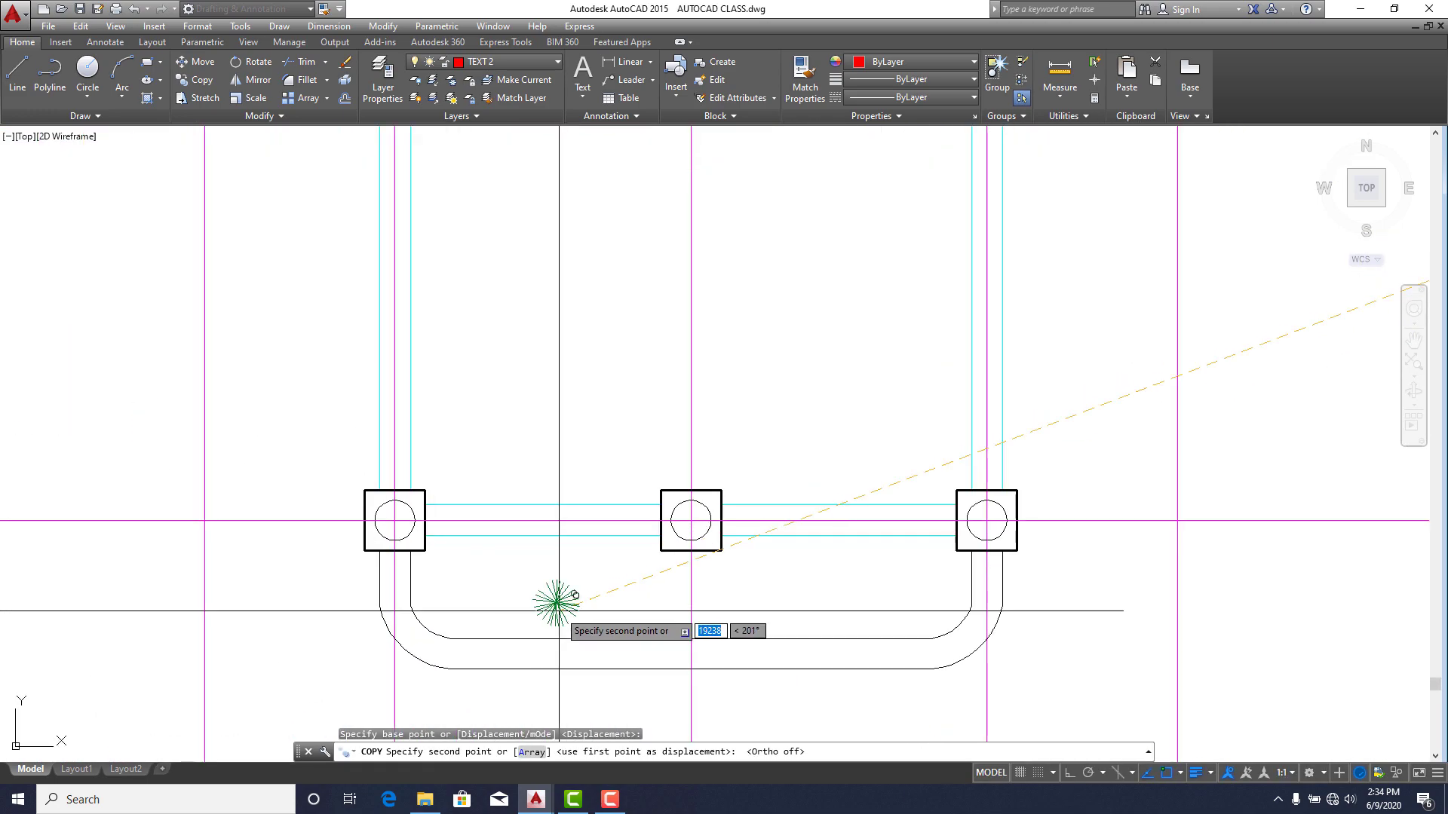
click(447, 562)
click(508, 601)
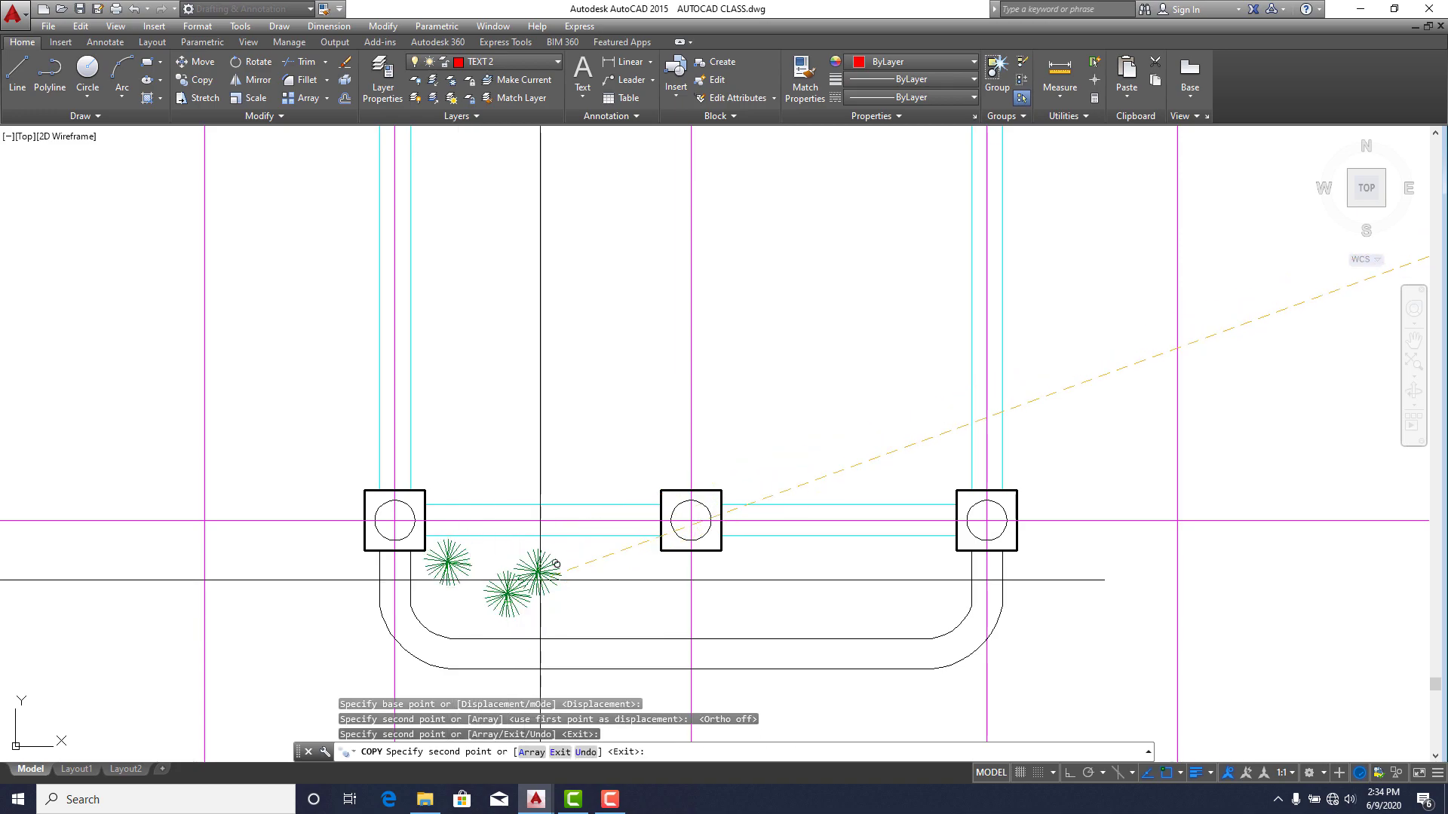
click(564, 567)
click(608, 613)
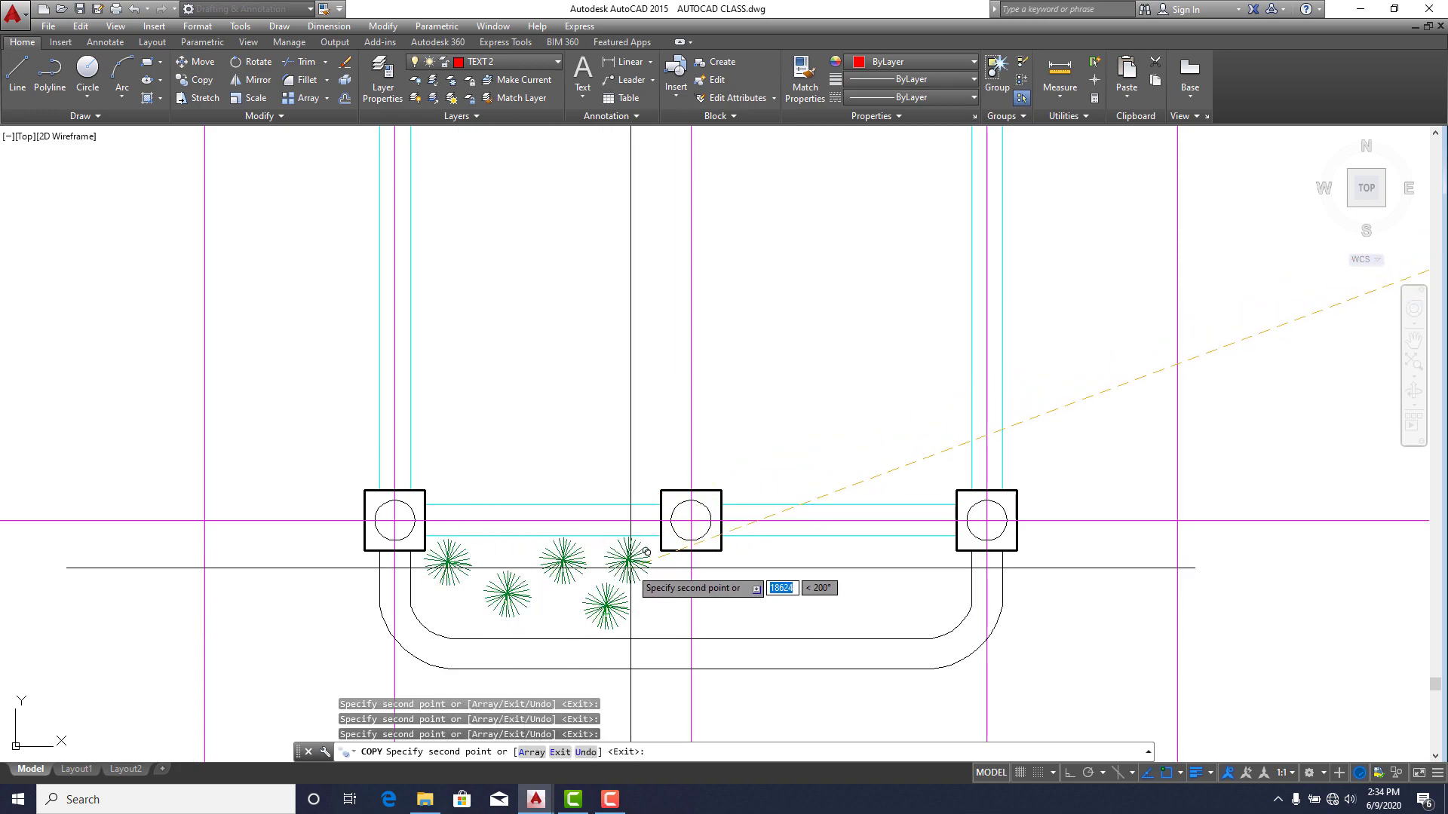
click(642, 562)
Scatter more plant copies in the planter from the middle column to the right column, staggered between its upper and lower edges.
click(704, 599)
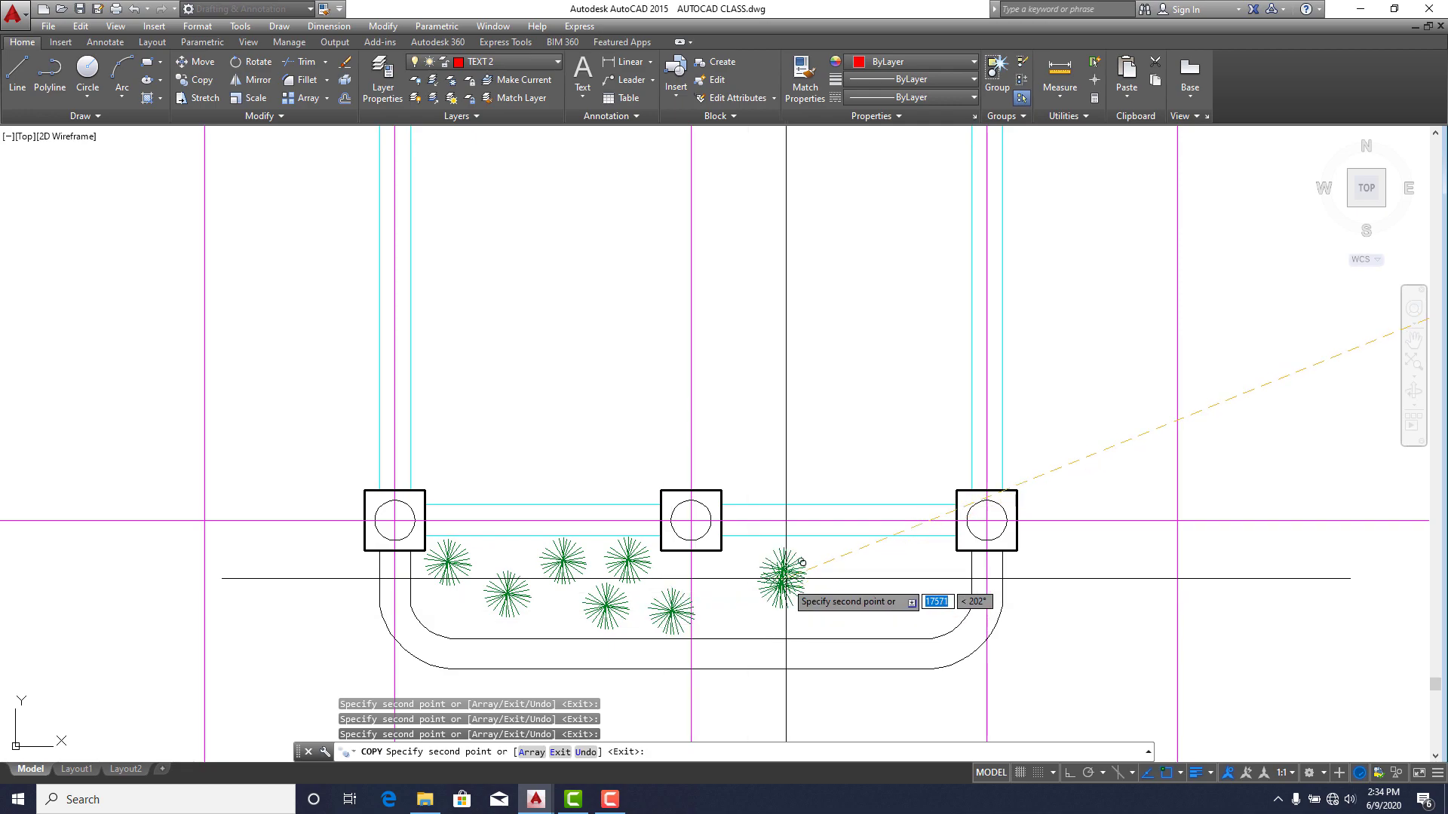
click(815, 567)
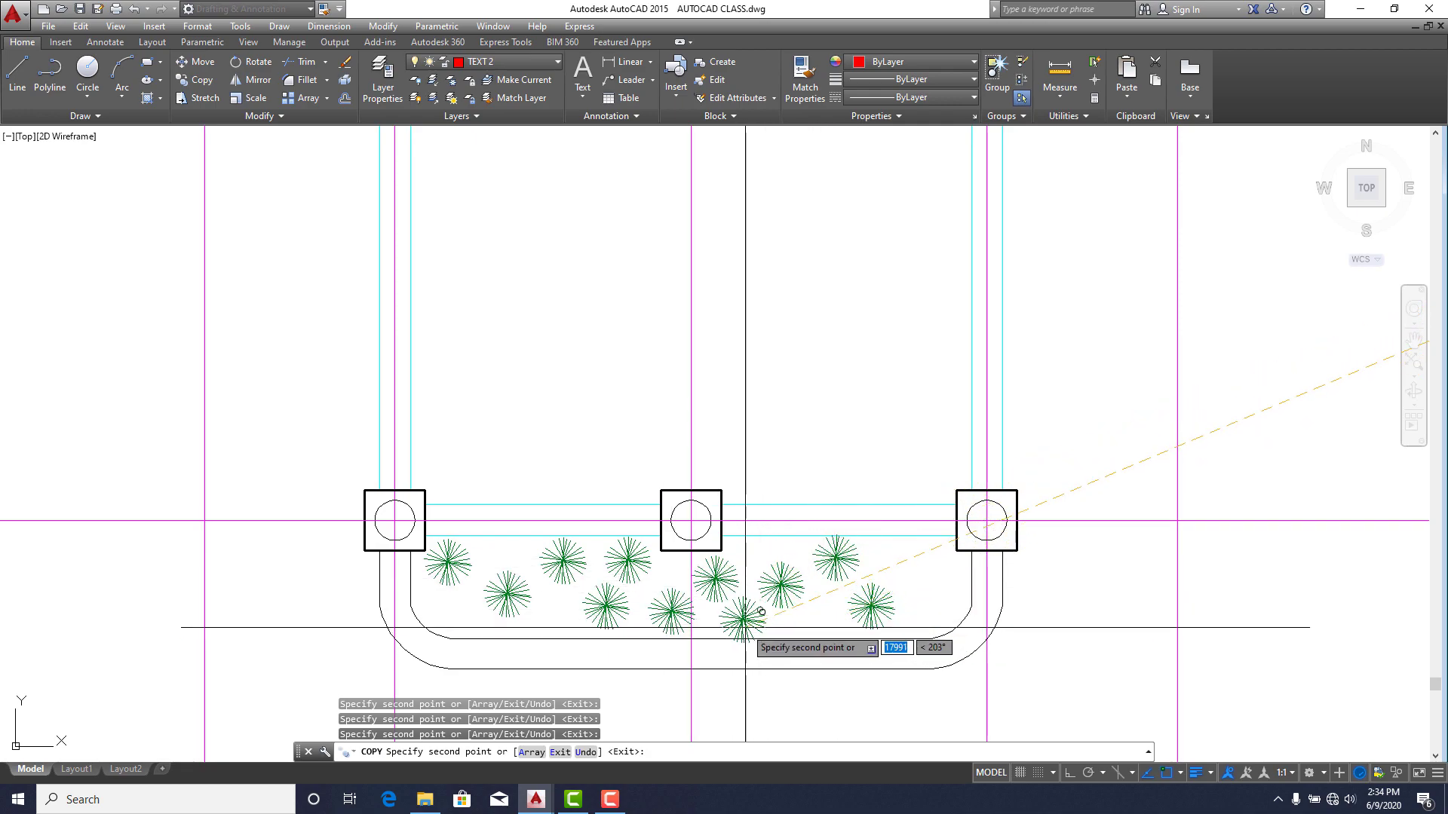
click(759, 609)
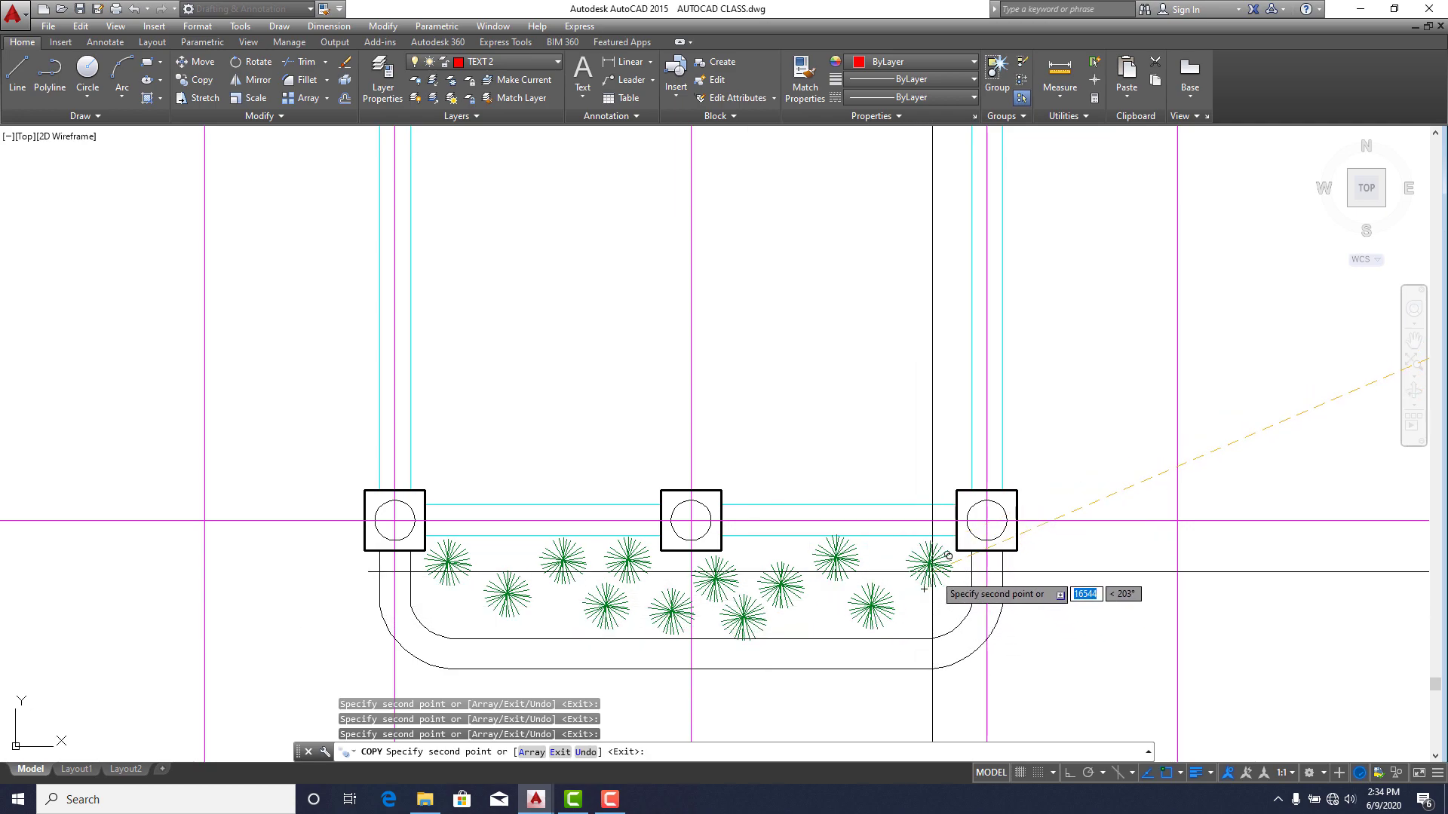
scroll(828, 620, up, 2)
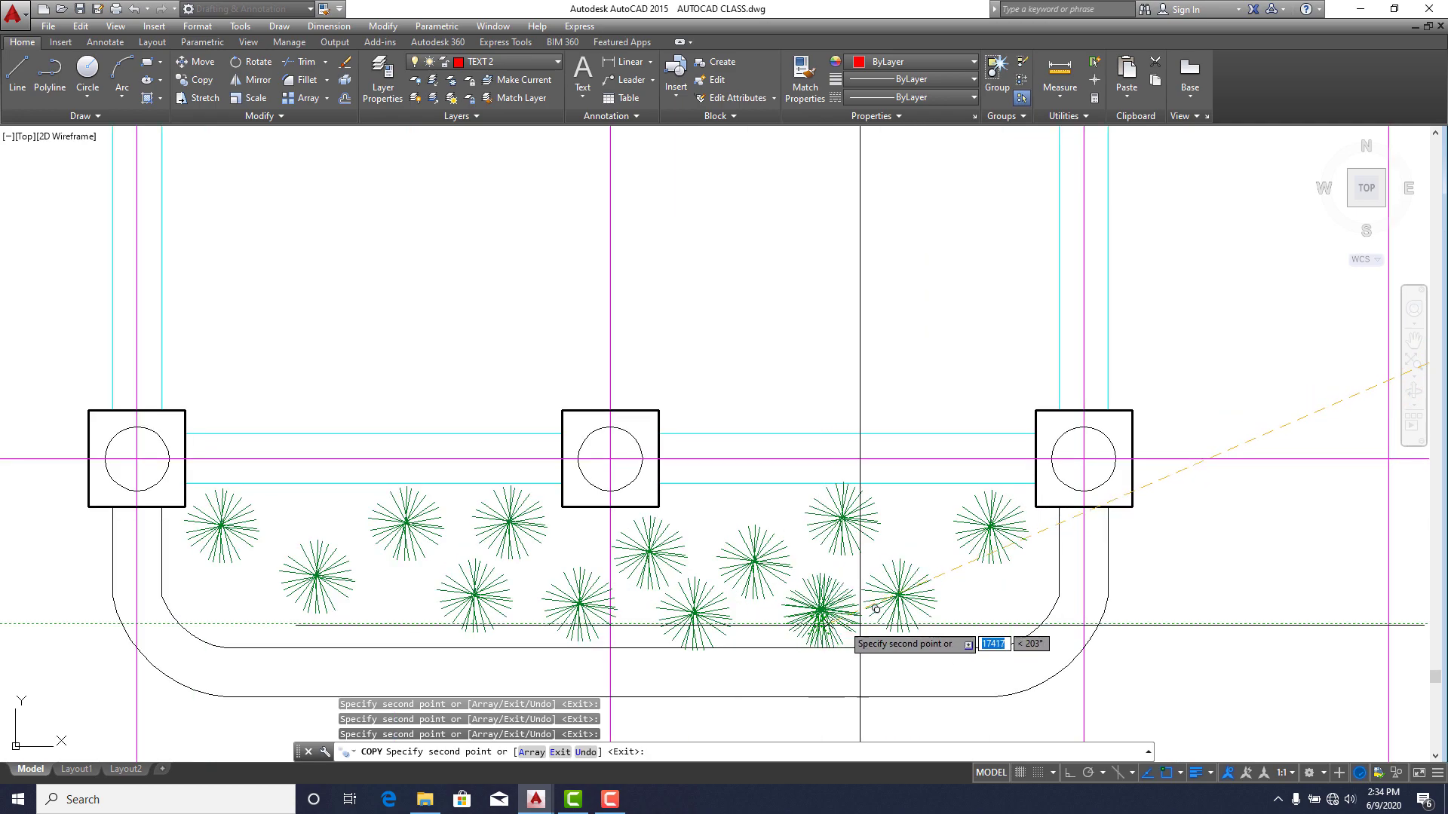
click(998, 624)
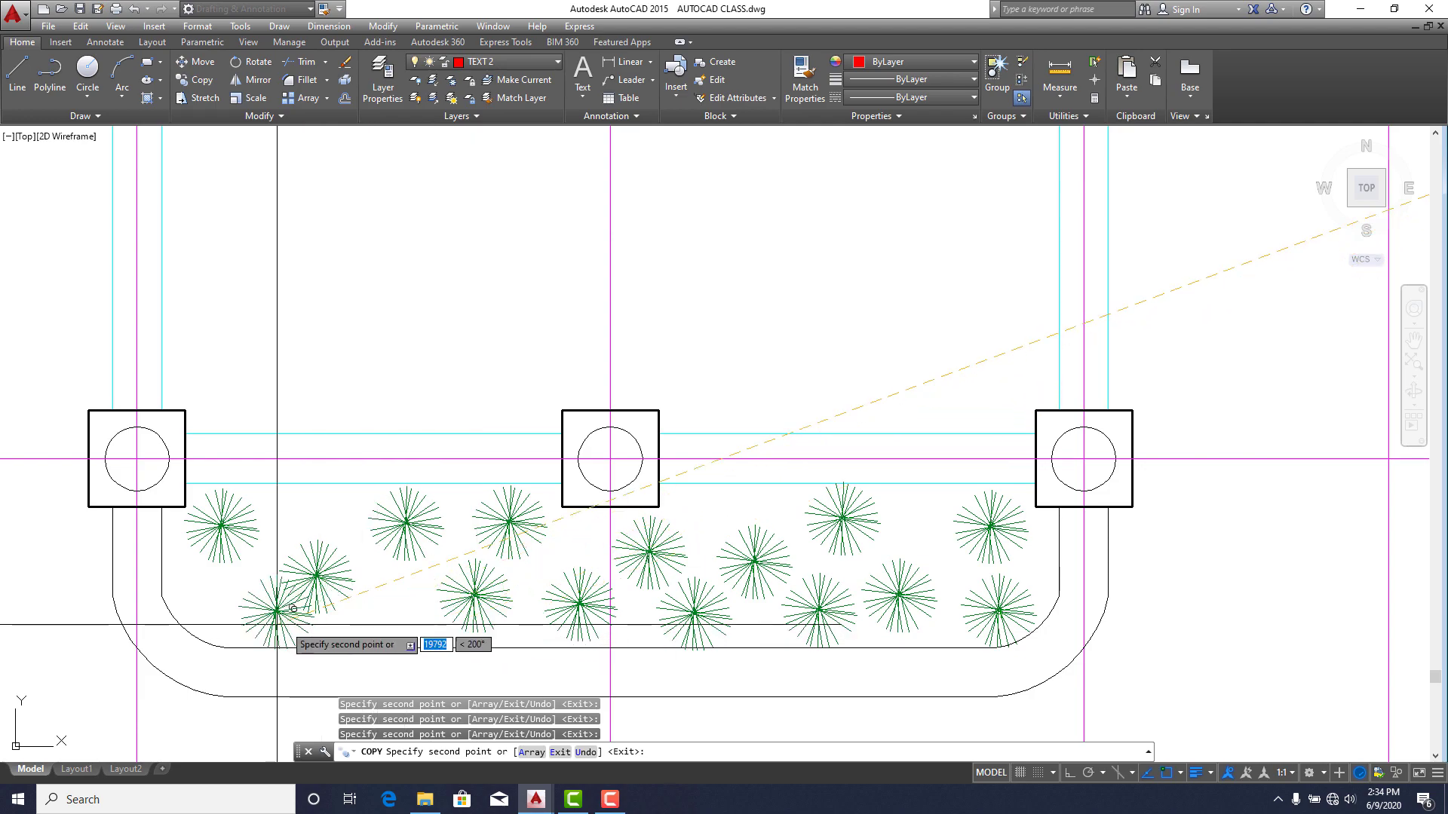
Fill the gaps along the planter's lower left edge with plant copies and finish copying.
click(247, 601)
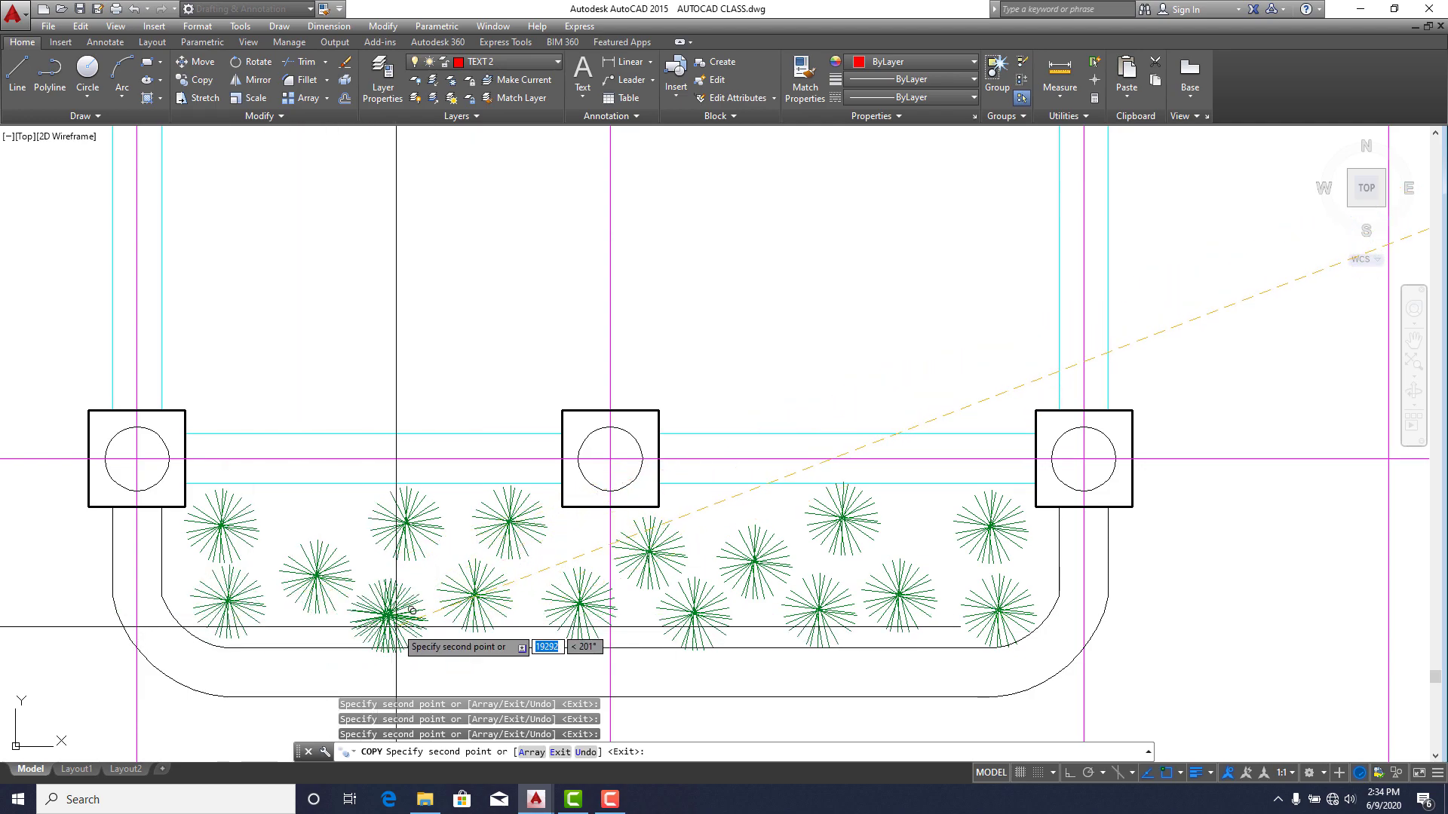
scroll(920, 611, down, 5)
middle_drag(1167, 608, 823, 574)
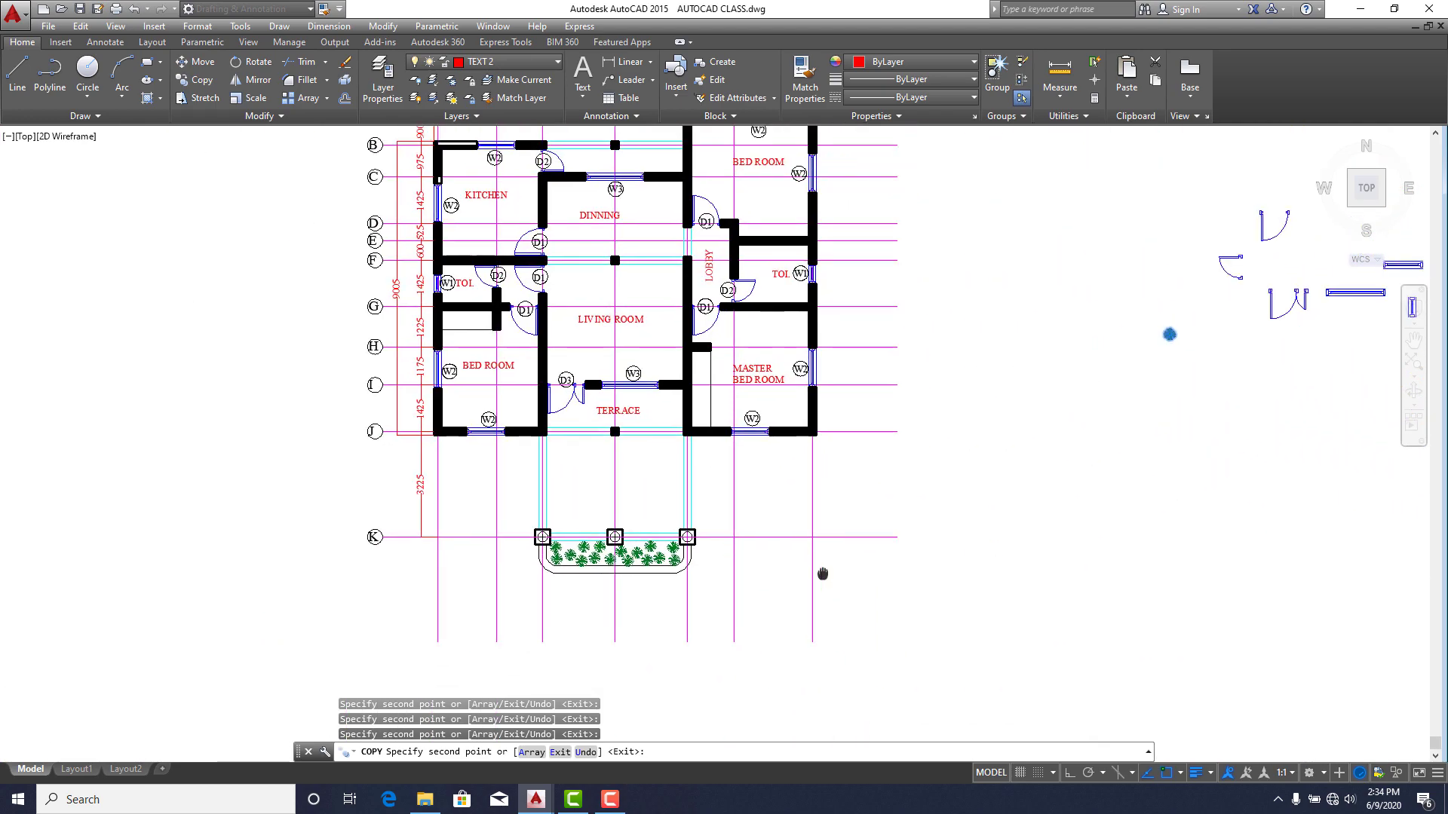
key(Escape)
middle_drag(693, 506, 765, 572)
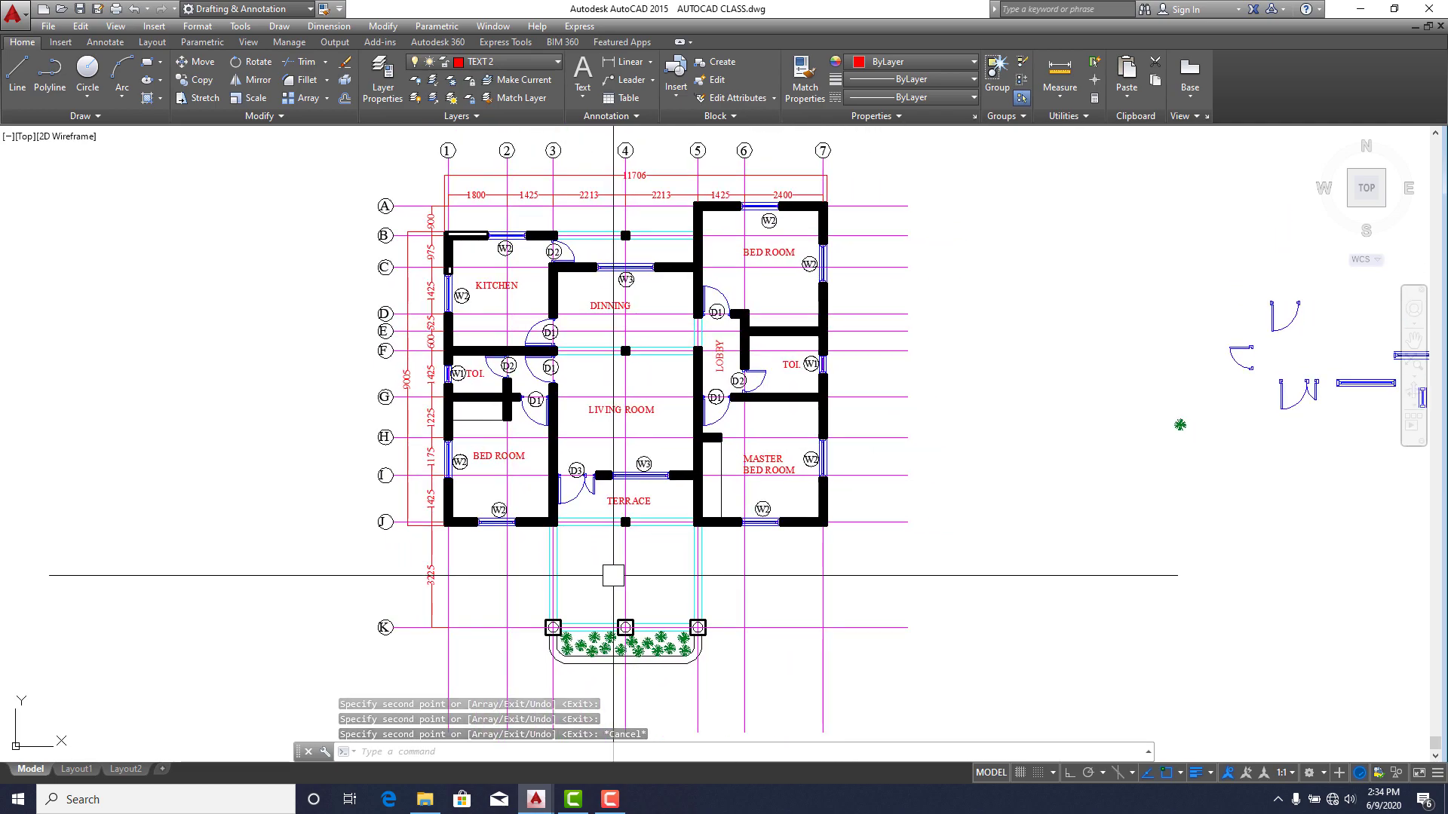